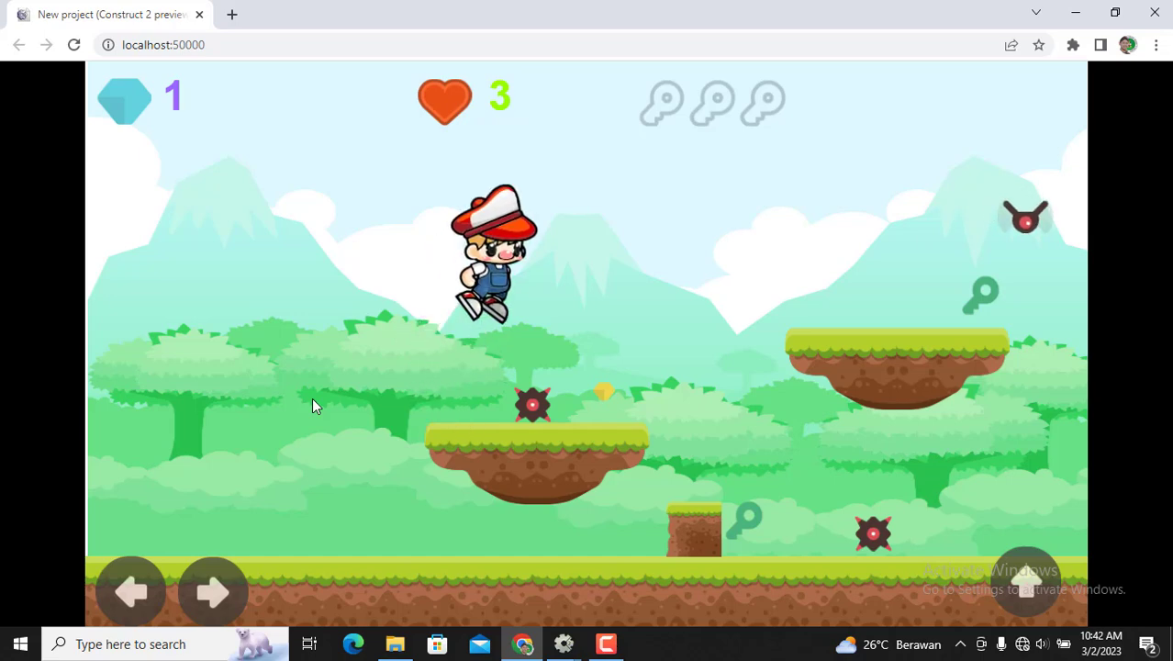
- Play the platformer preview, collecting the key on the high platform and the key beside the small block
key("Up")
key("Right")
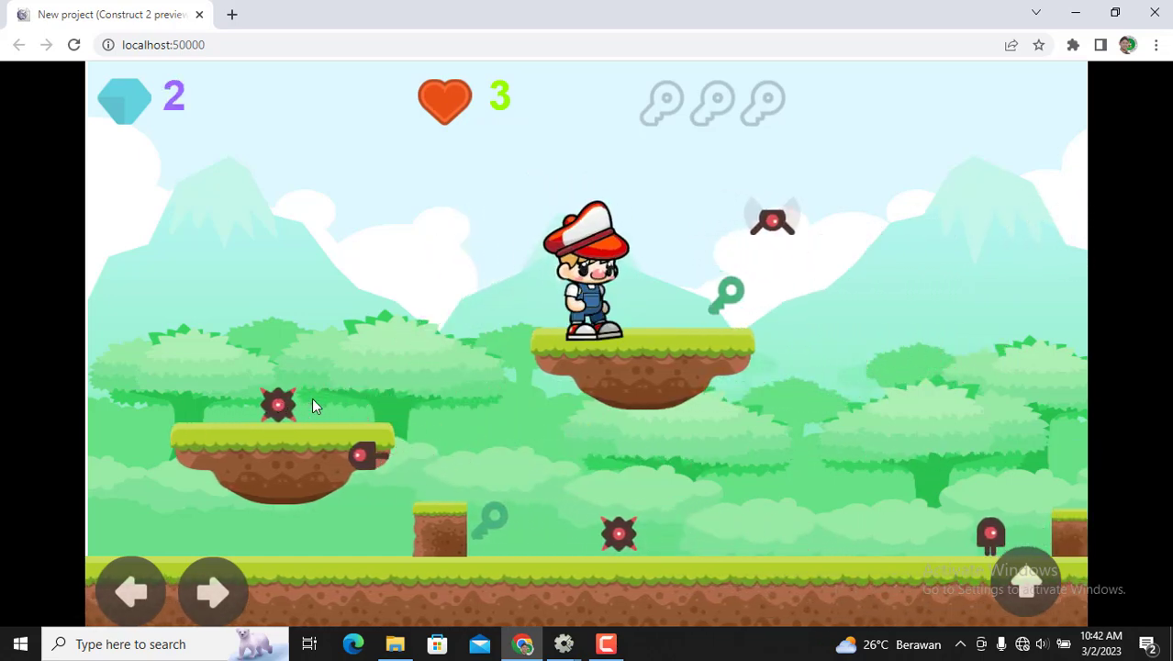
key("Right")
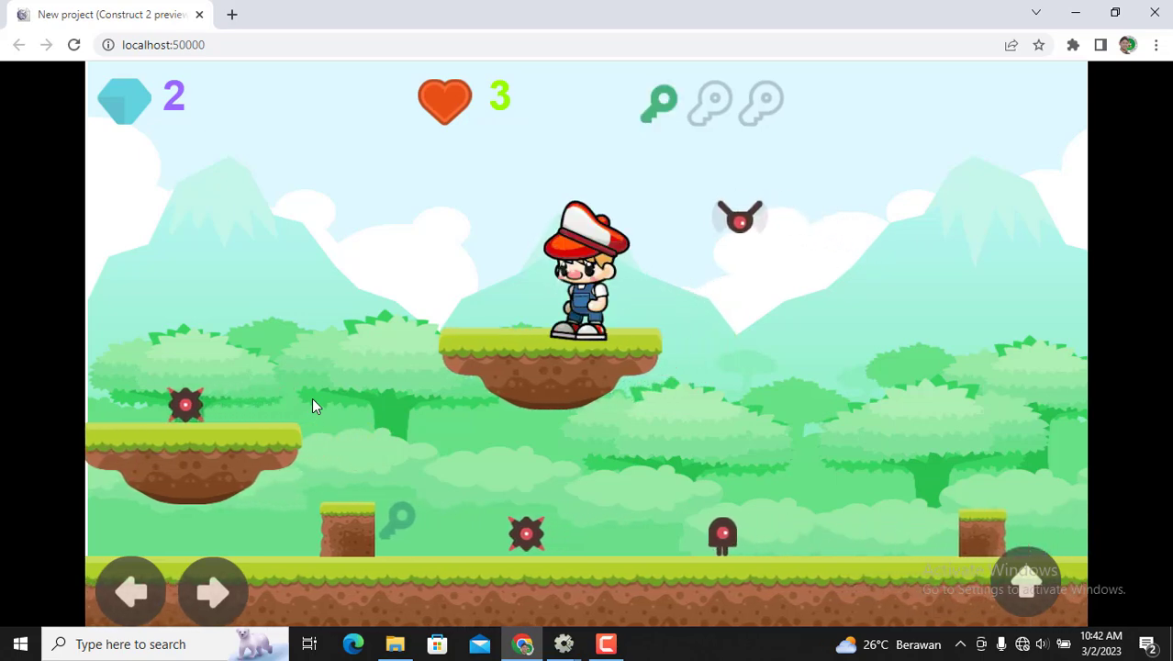
key("Left")
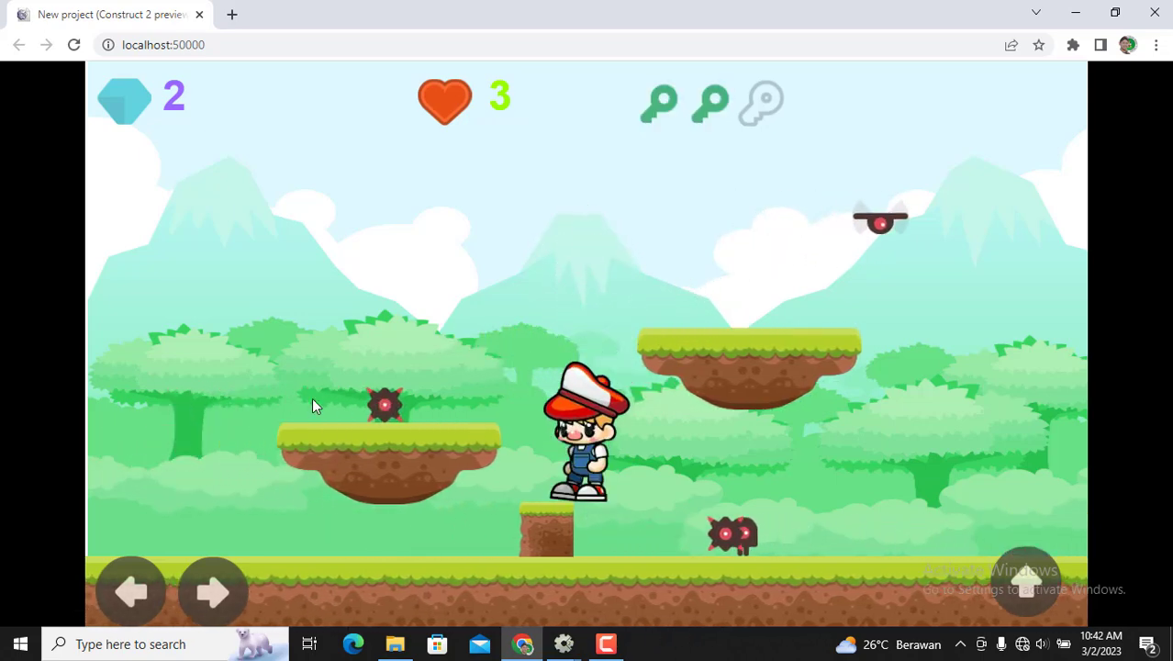
key("Left")
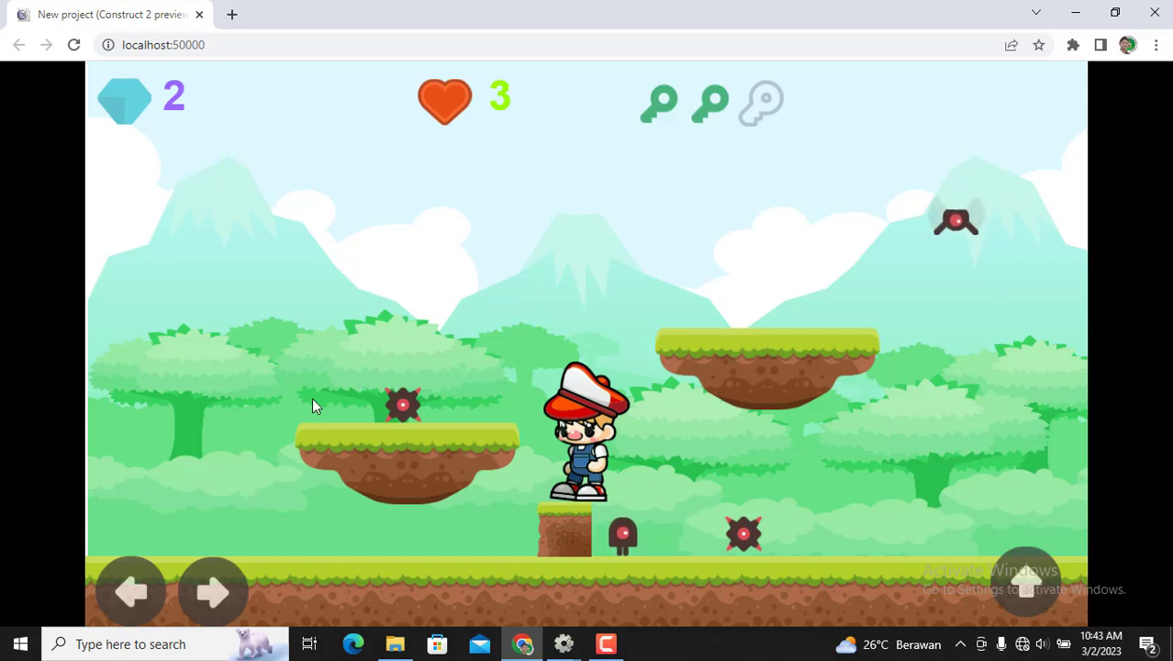
- Run and jump past the ground enemies and blocks to collect the third key and complete the level
key("Right")
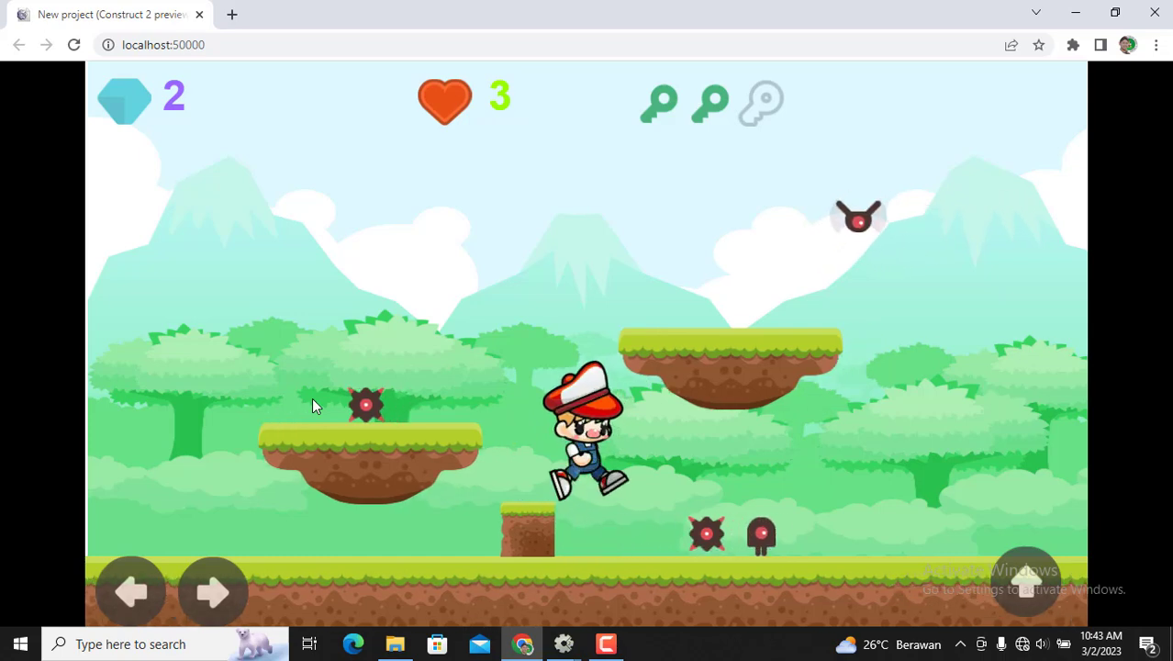
key("Right")
key("Up")
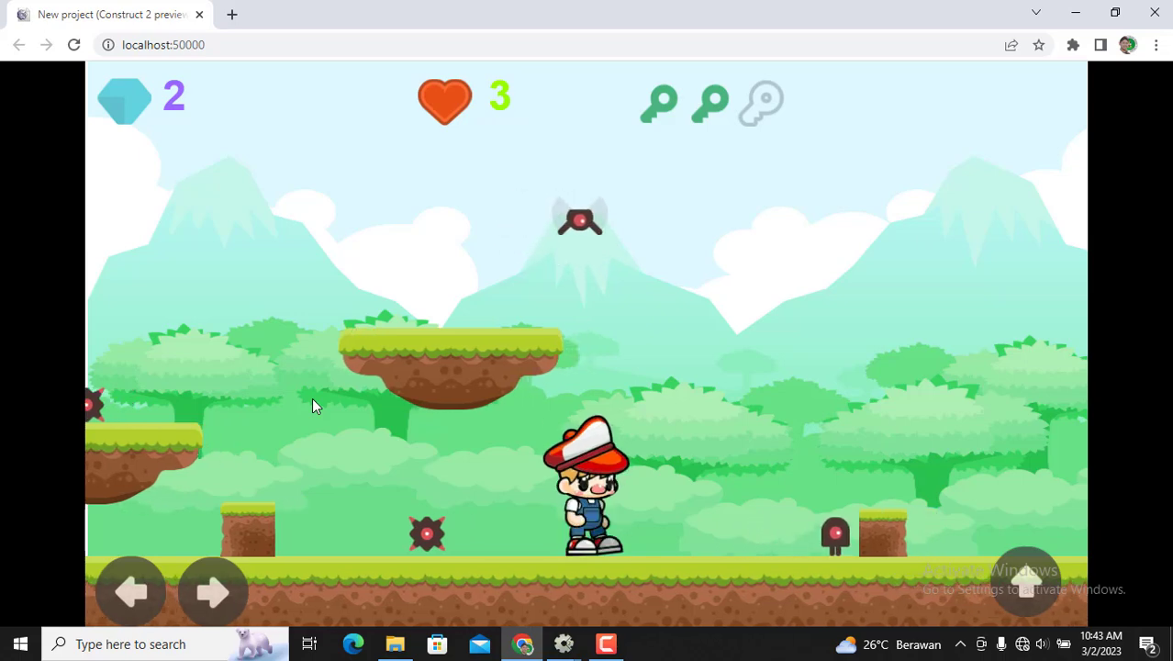
key("Right")
key("Up")
key("Right")
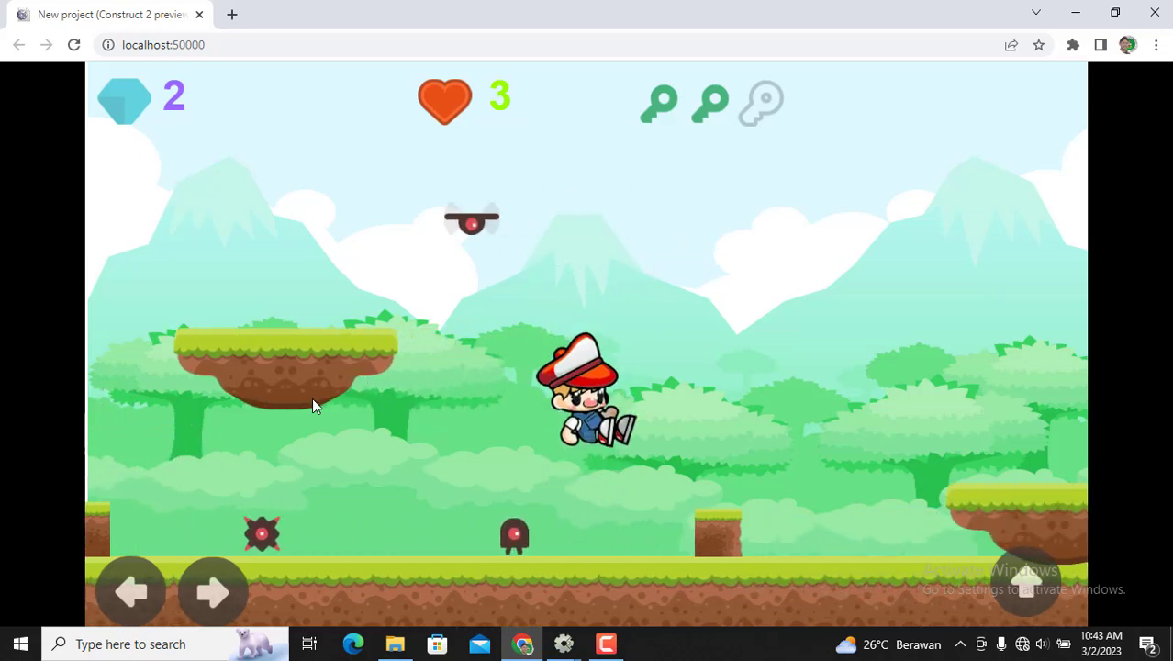
key("Up")
key("Right")
key("Up")
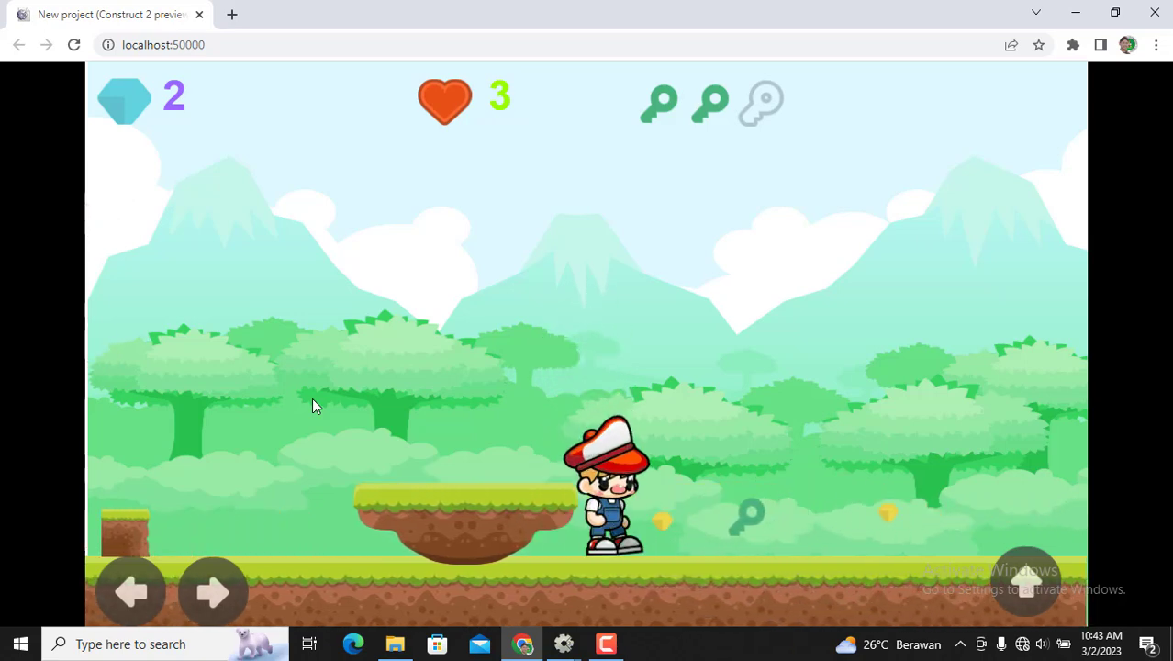
key("Right")
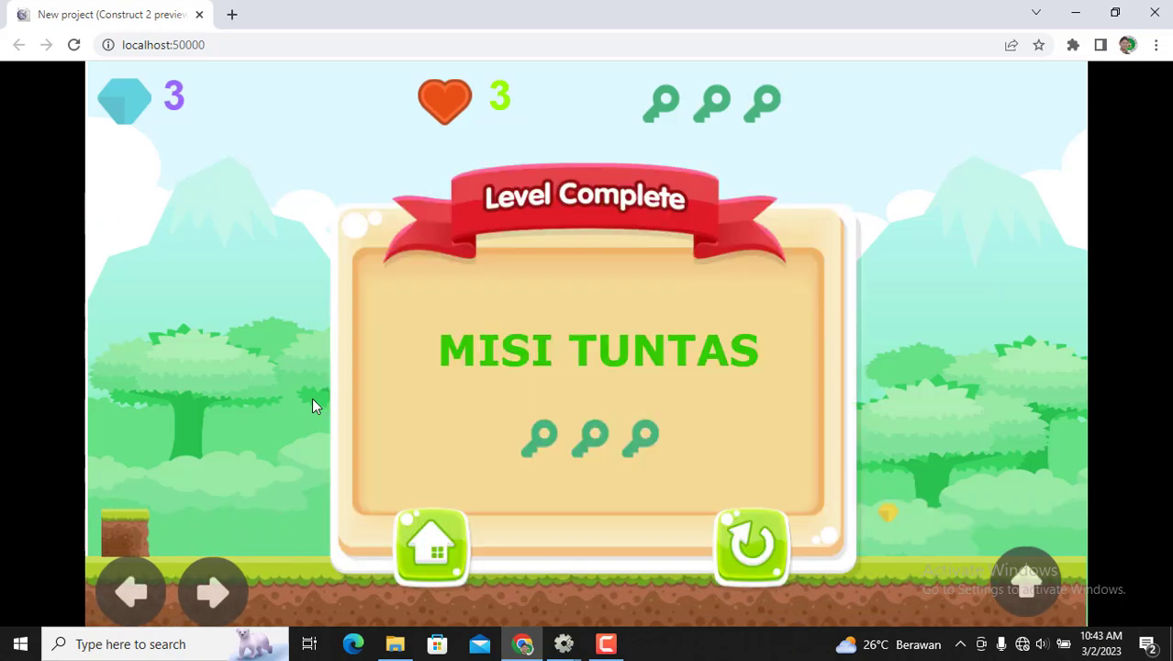
- Switch to Construct 2 and create a new empty project with default settings
left_click(563, 643)
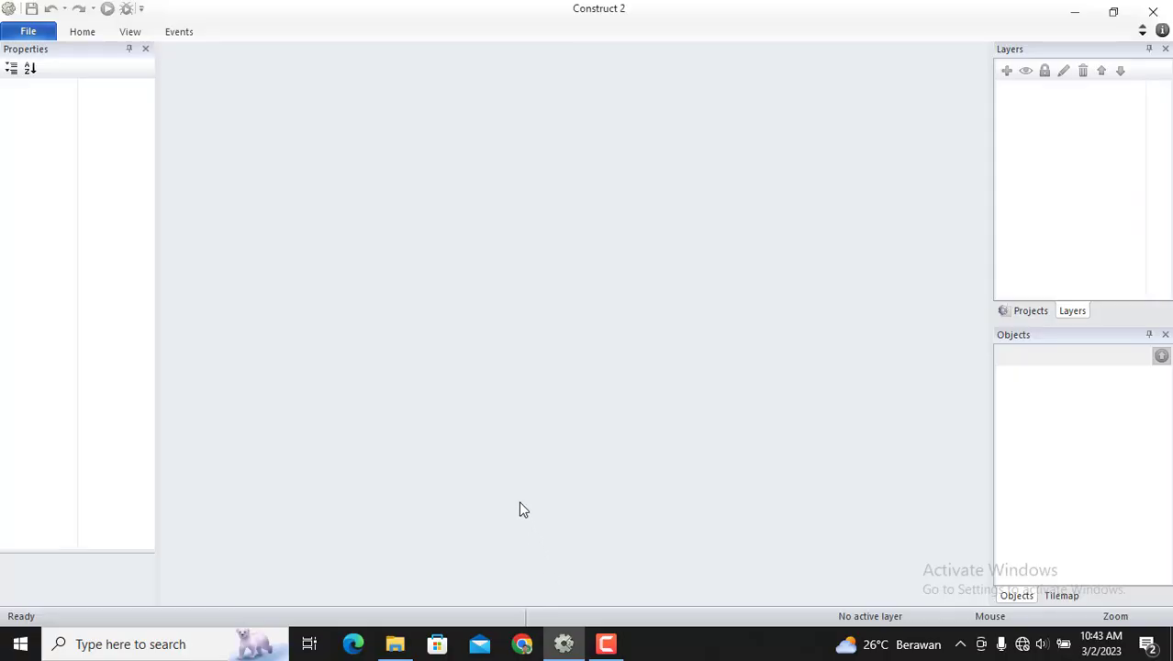
key("ctrl+n")
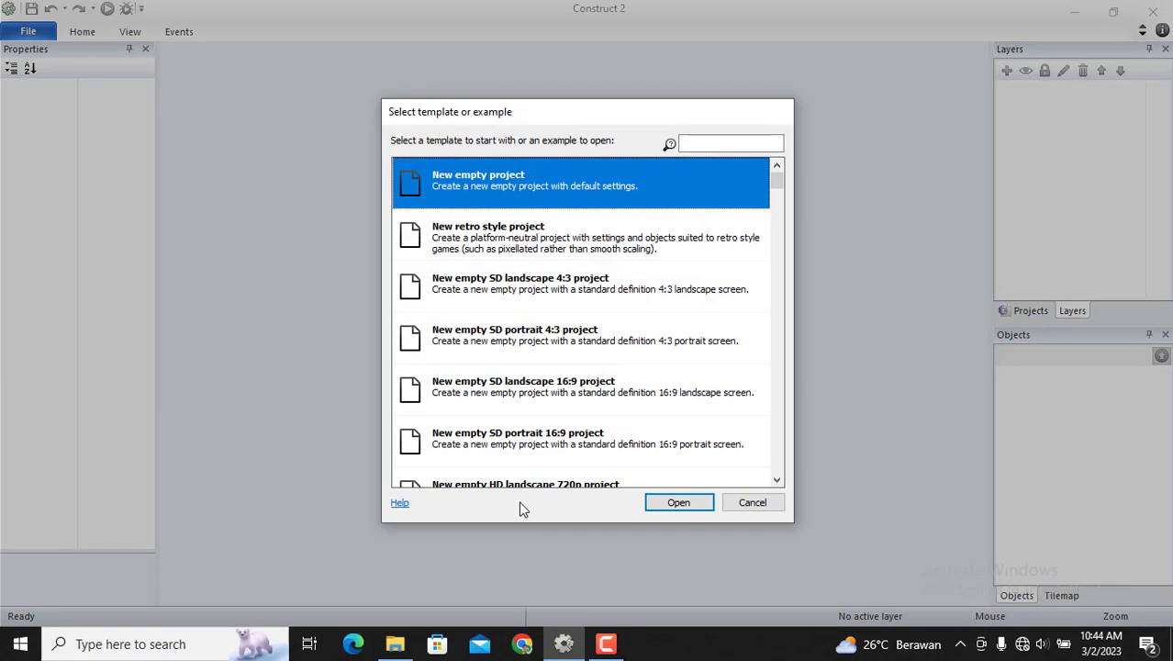
double_click(441, 185)
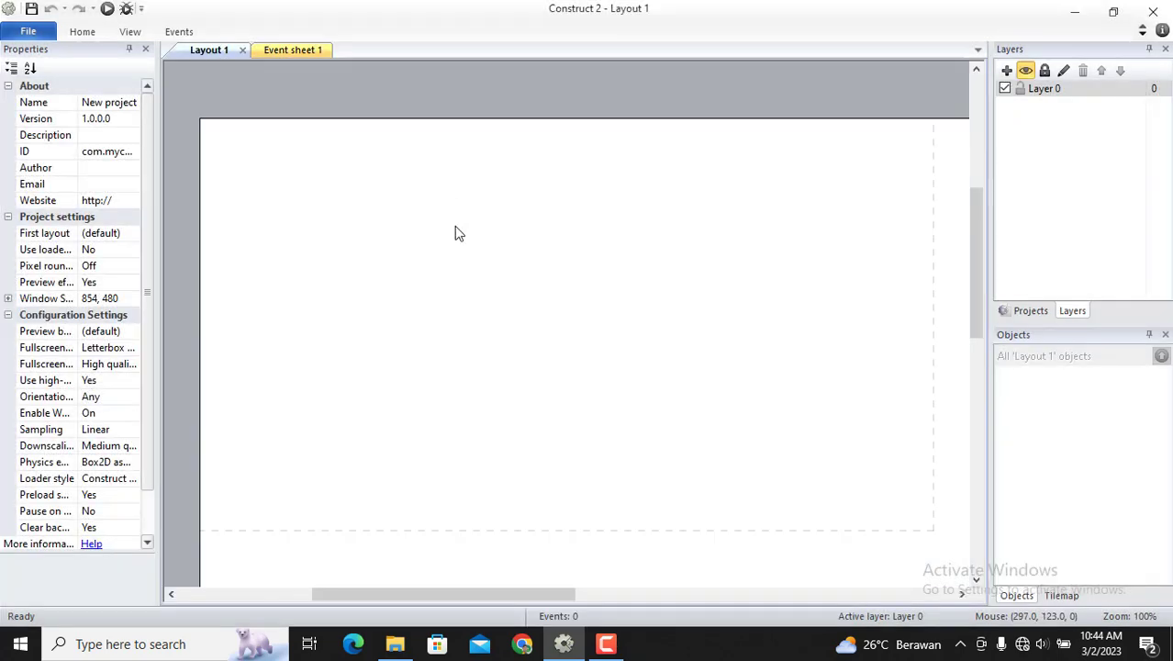
- Set the size of Layout 1 to 2500, 640
left_click(442, 255)
left_click(92, 167)
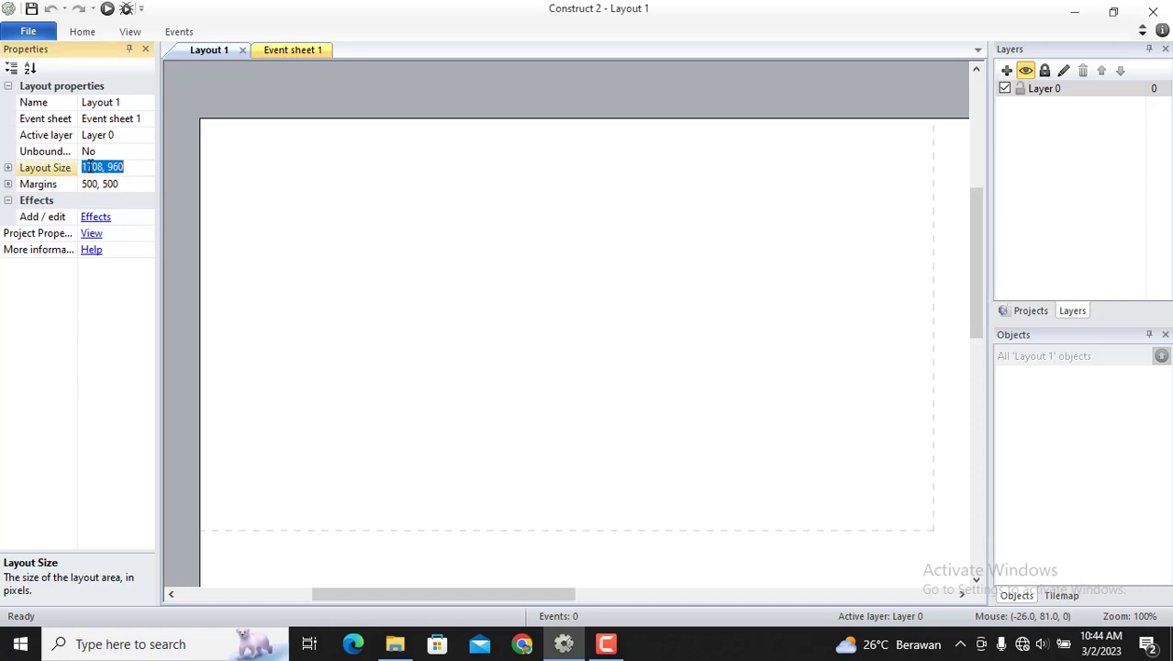
type("2500,640")
key("Return")
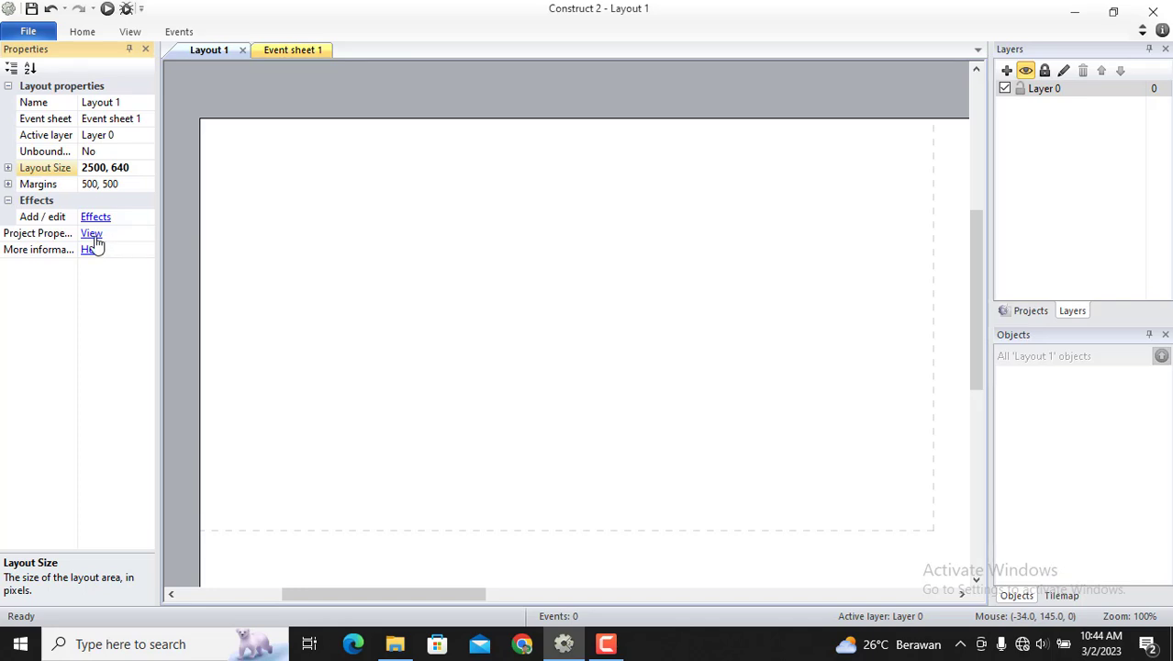
- Set the project's window size to 1136 pixels wide and as tall as the layout
left_click(91, 234)
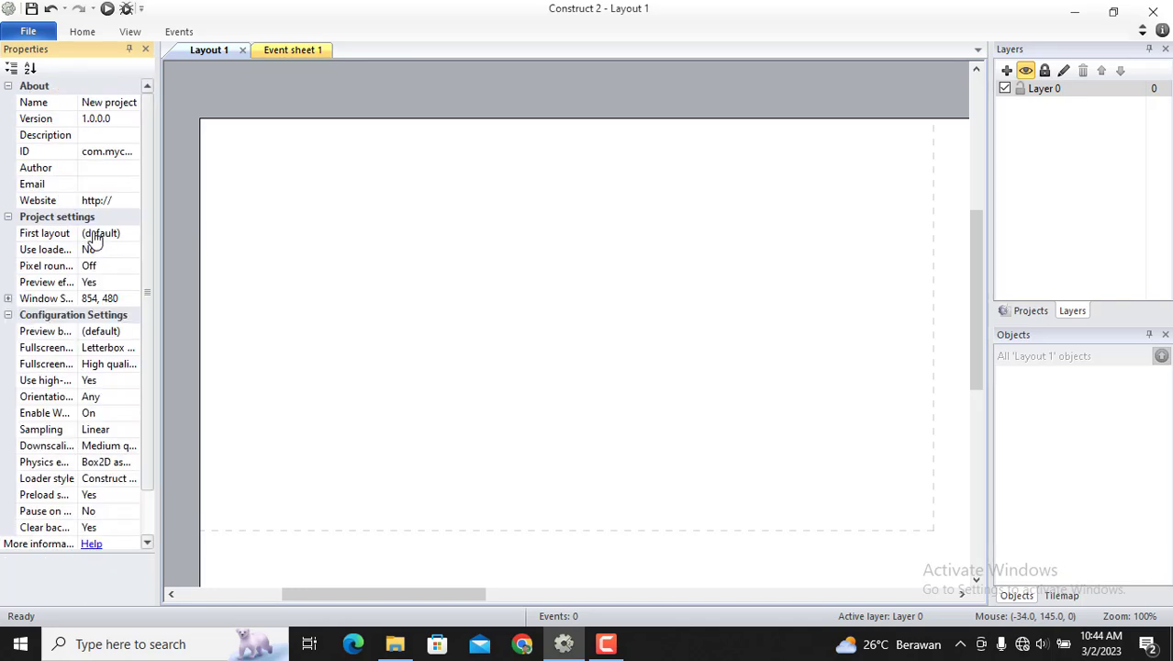
left_click(118, 298)
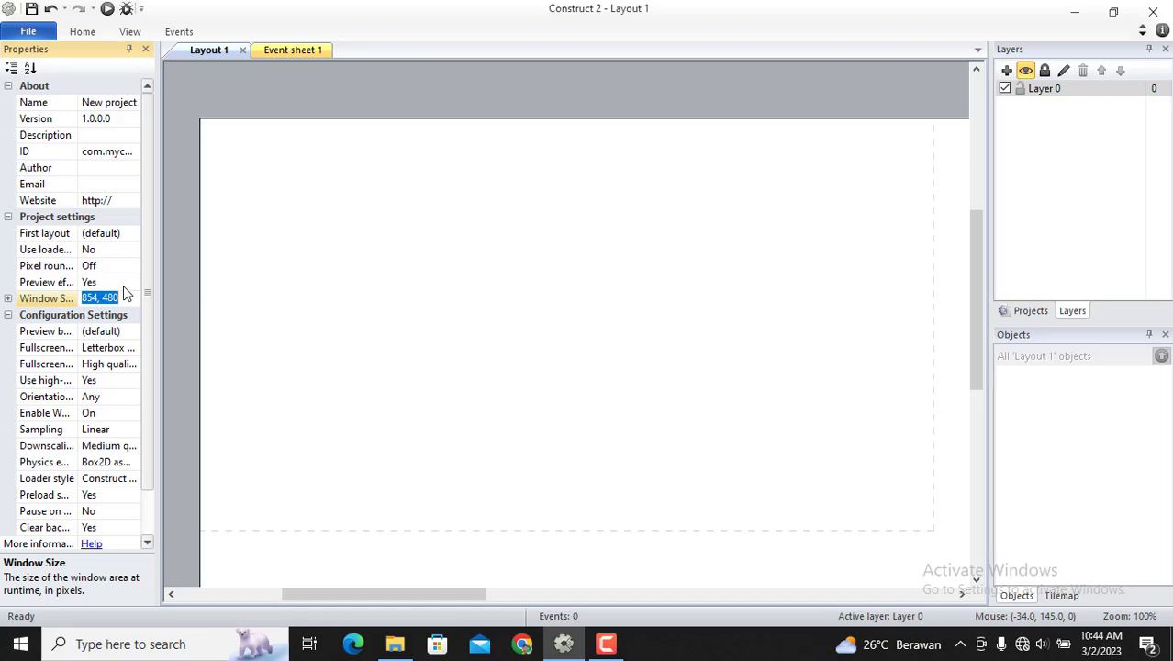
type("1136")
left_click(768, 425)
scroll(760, 410, "down", 1, "ctrl")
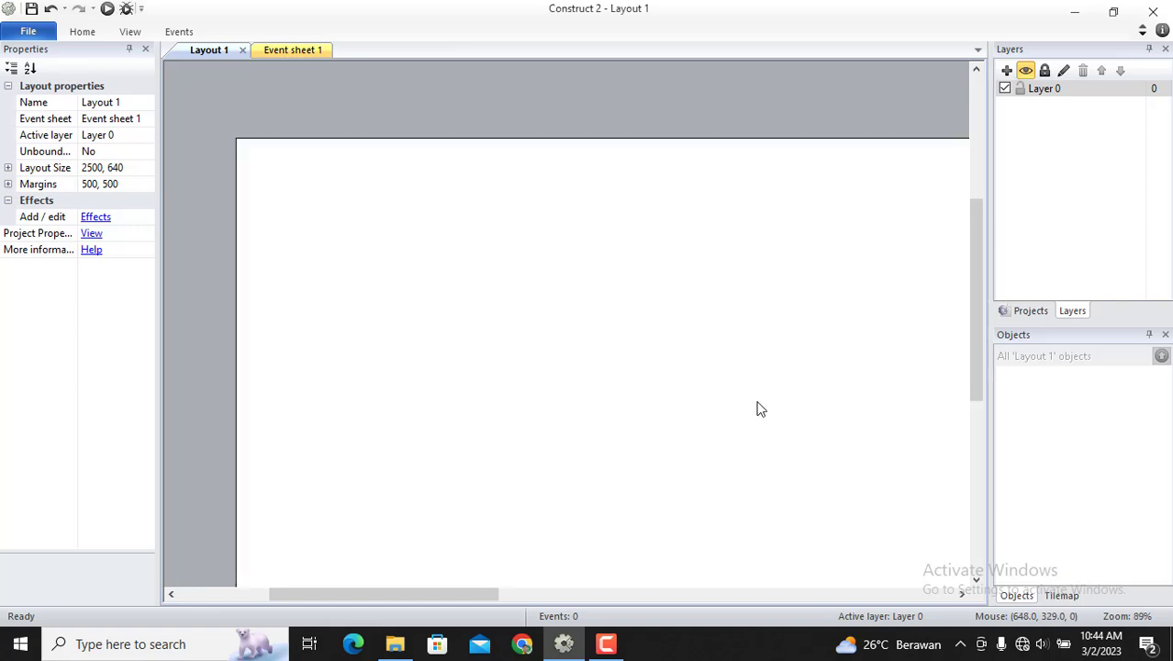
scroll(760, 409, "down", 3, "ctrl")
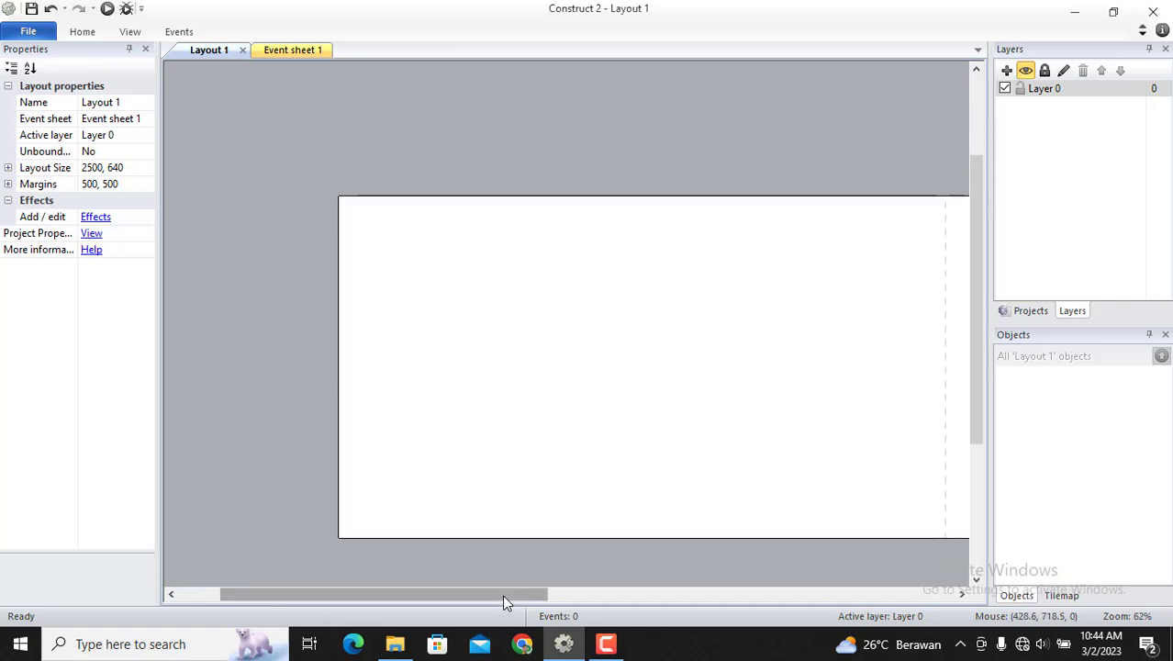
left_click_drag(502, 597, 508, 574)
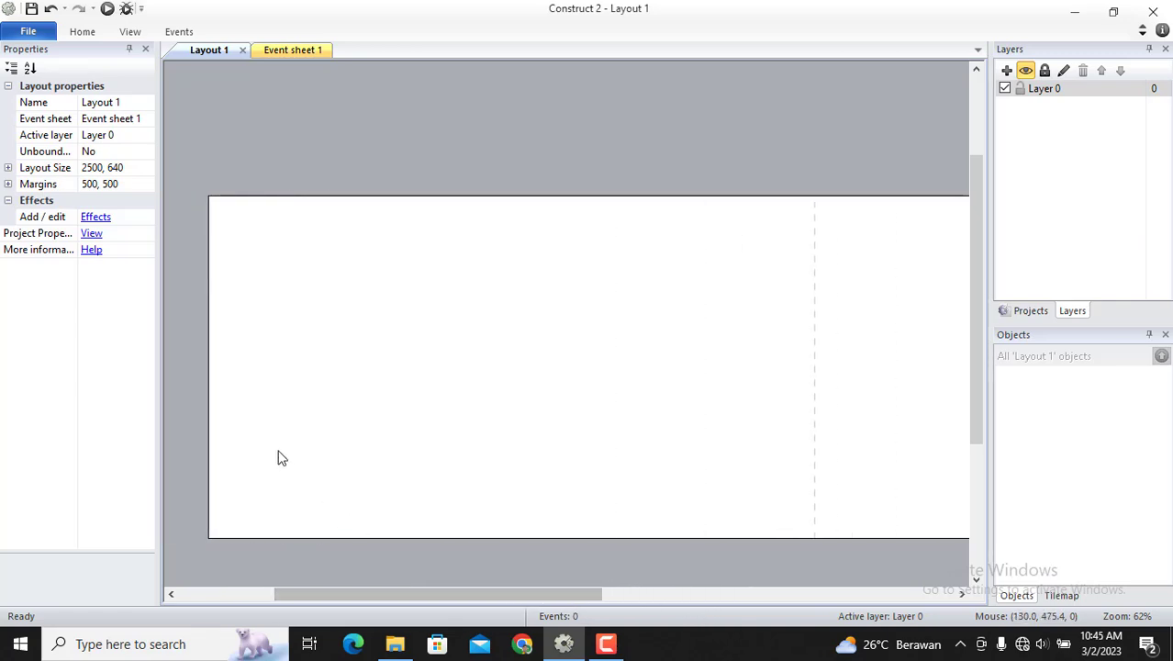
left_click_drag(574, 599, 538, 158)
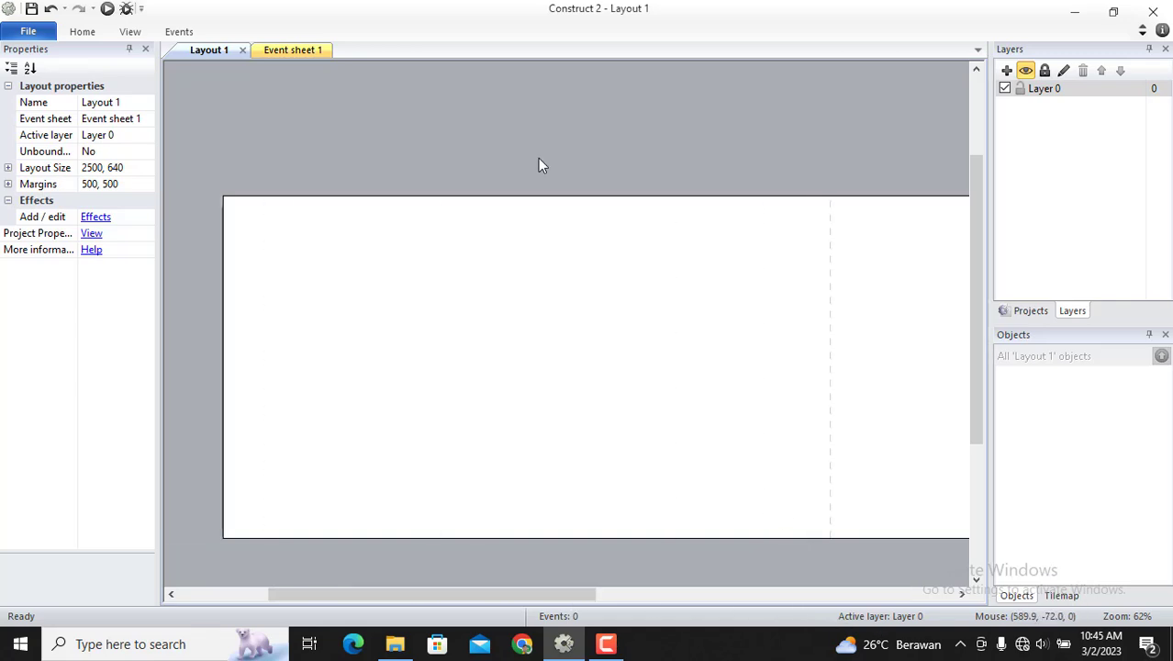
- Save the project as a Construct 2 compressed project named CariKunci in the Jobsheet 4 platformer folder
key("ctrl+s")
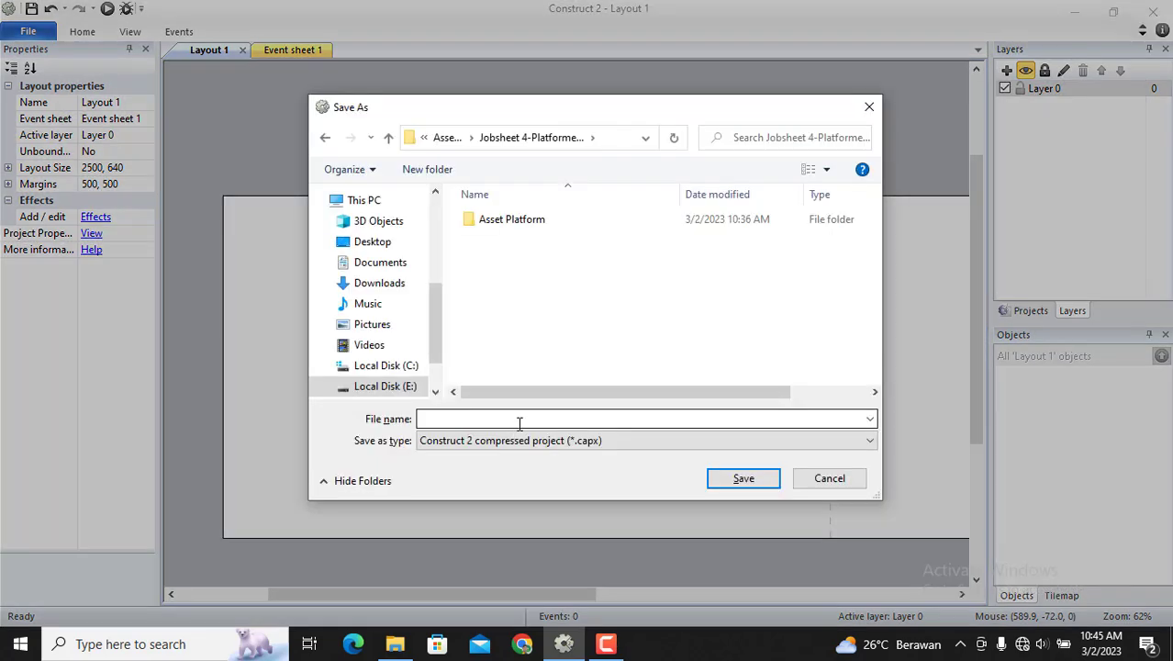
left_click(520, 420)
type("CariKunci")
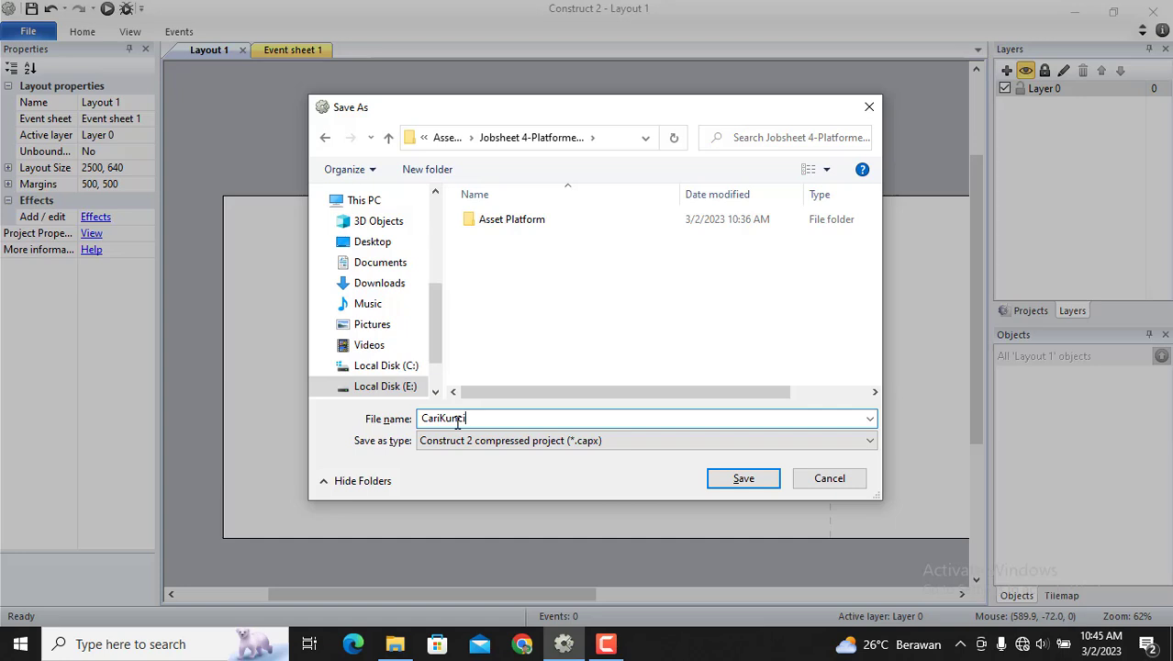
left_click(762, 481)
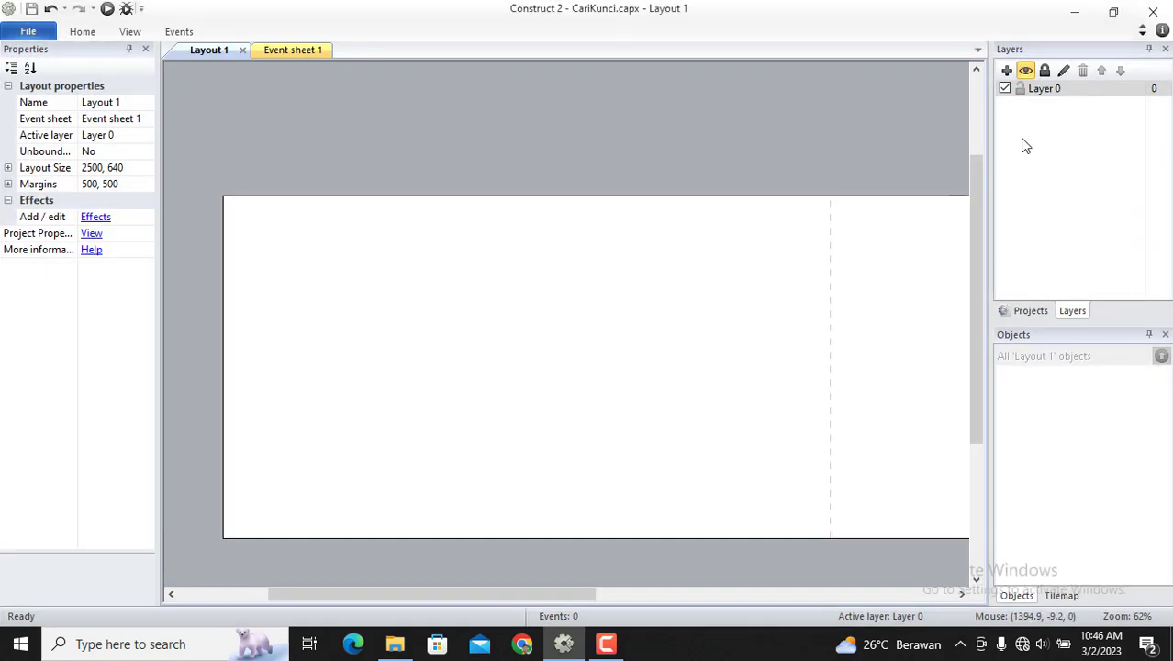
- Rename Layer 0 to BGGame1
left_click(1061, 91)
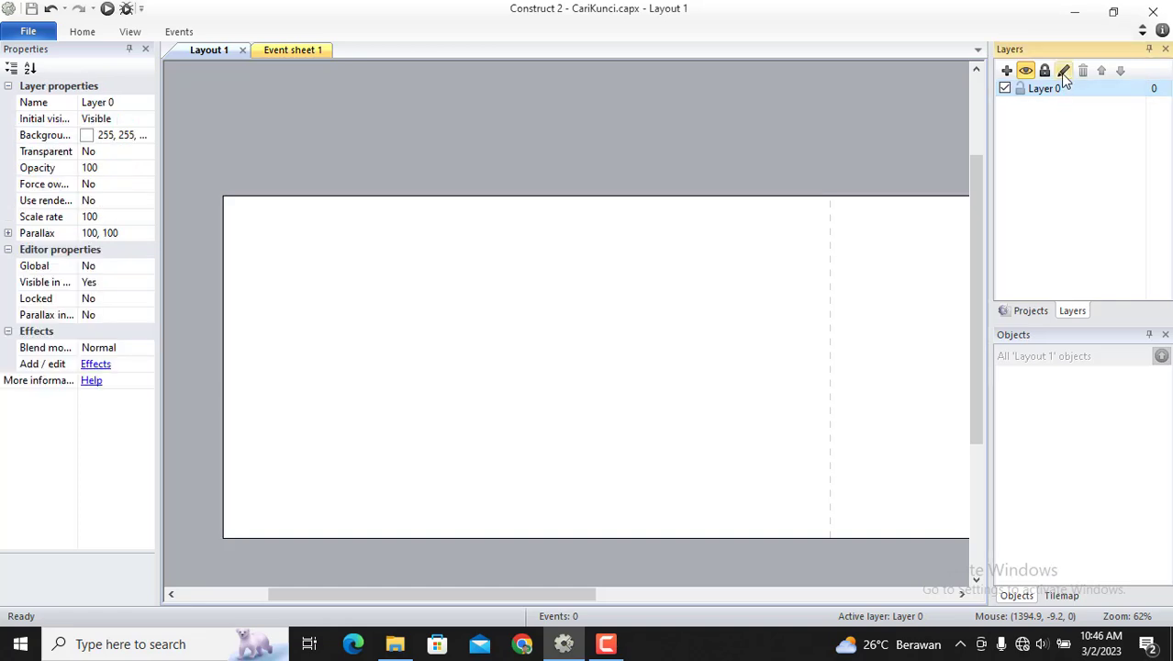
left_click(1062, 90)
type("BGGame1")
key("Return")
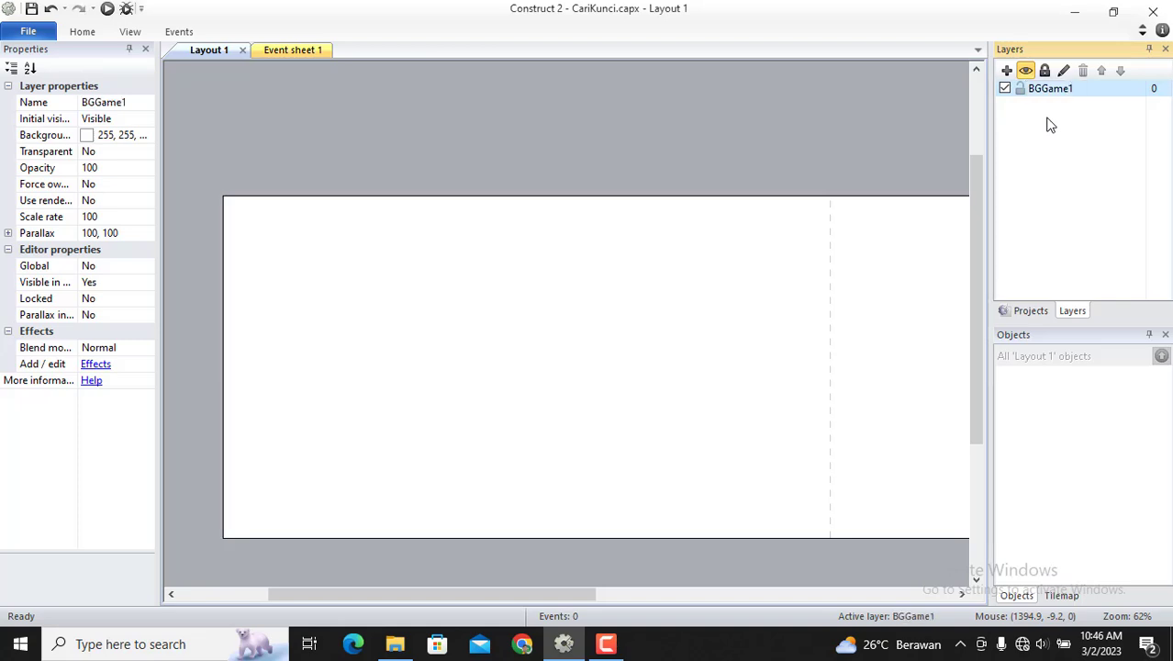
left_click(1050, 151)
- Rename Layout 1 to Game1_LO in the project tree
left_click(1040, 311)
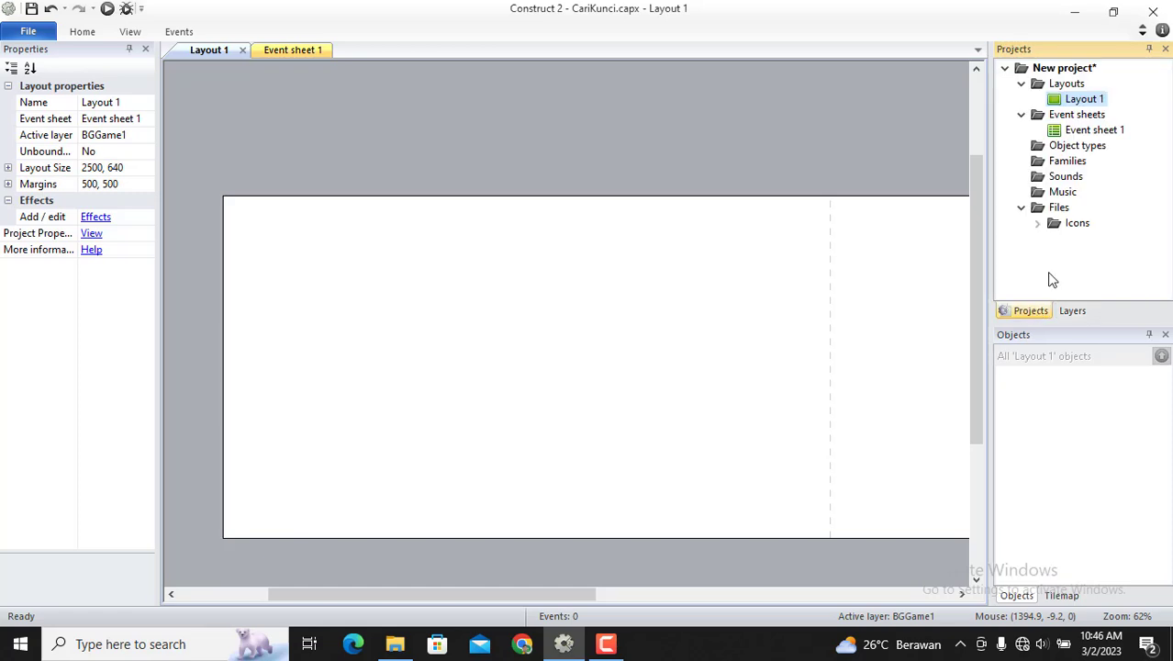
right_click(1088, 99)
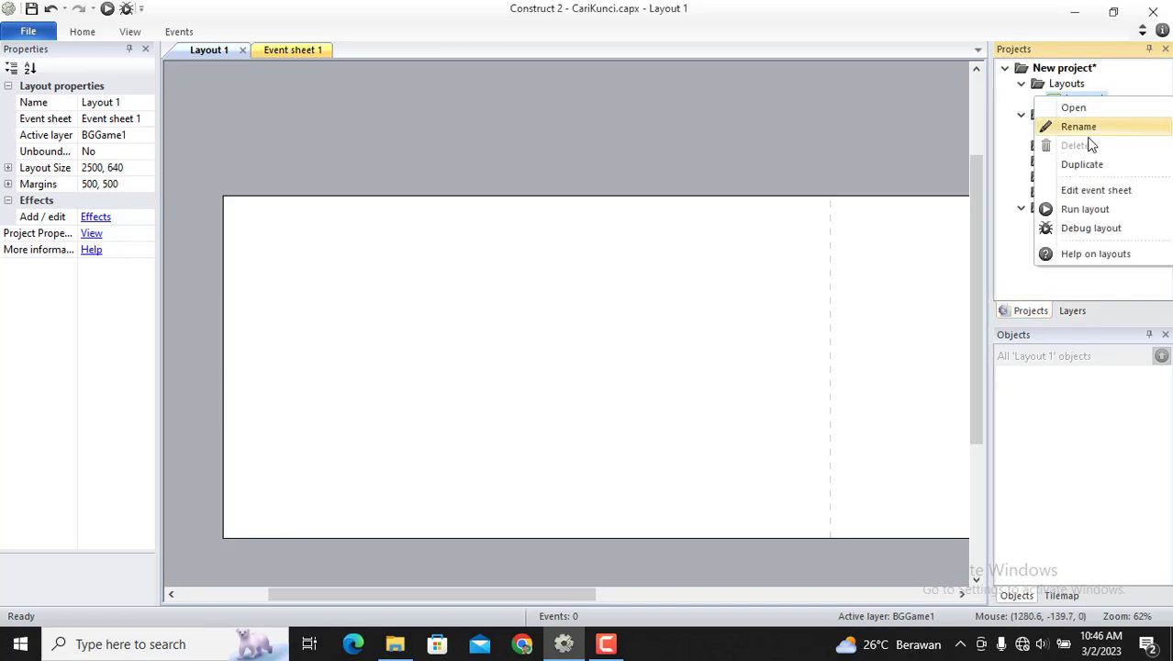
left_click(1088, 128)
type("G")
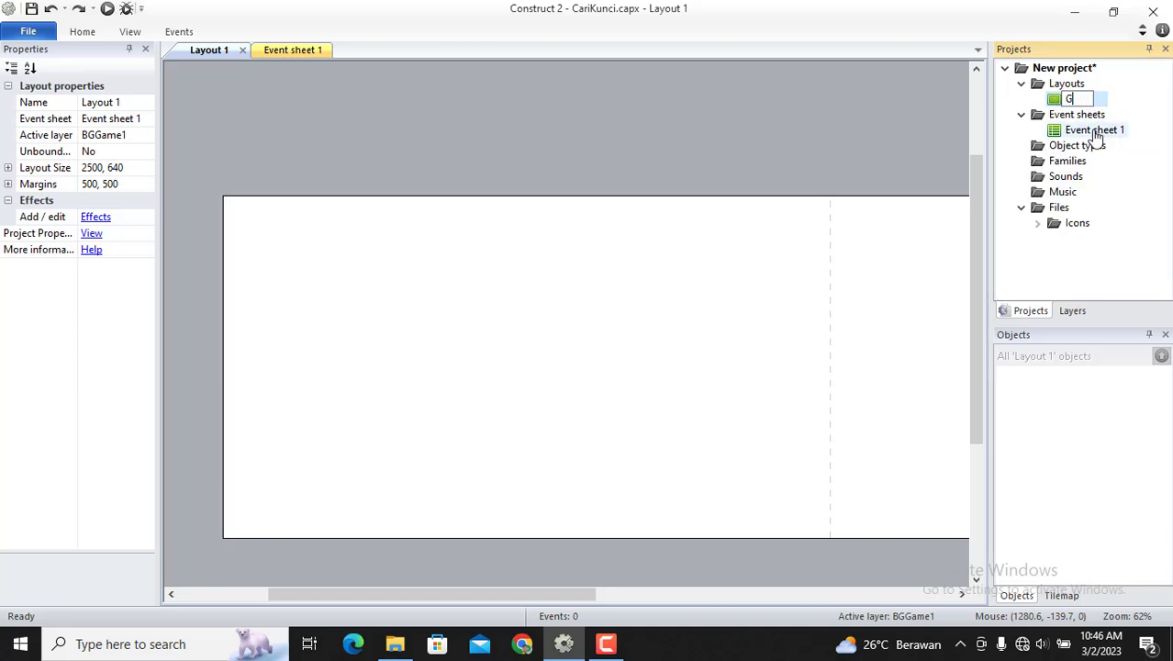
type("ame1_LO")
key("Return")
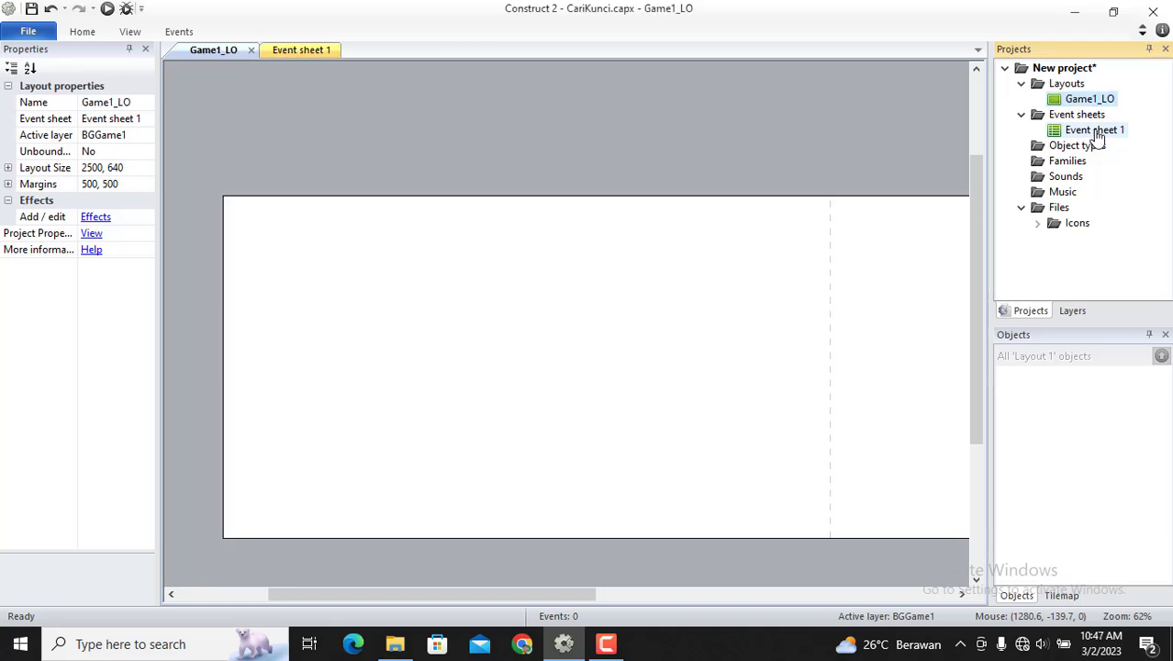
- Rename Event sheet 1 to Game1_ES and reselect the Game1_LO layout
right_click(1097, 132)
left_click(1091, 162)
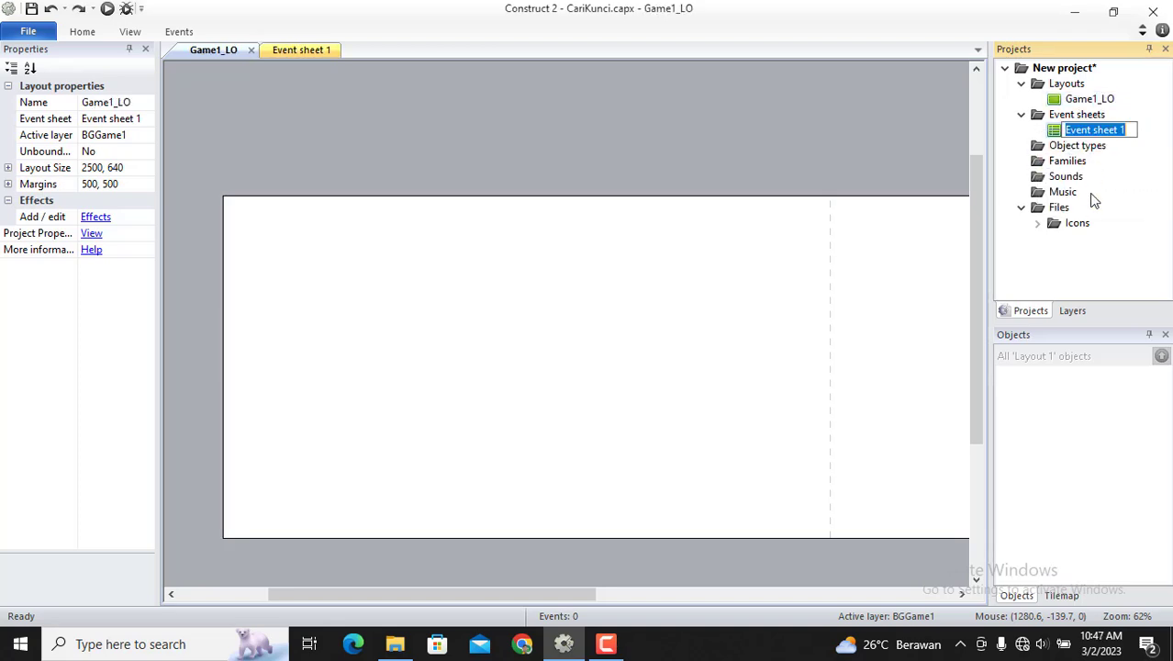
type("Game")
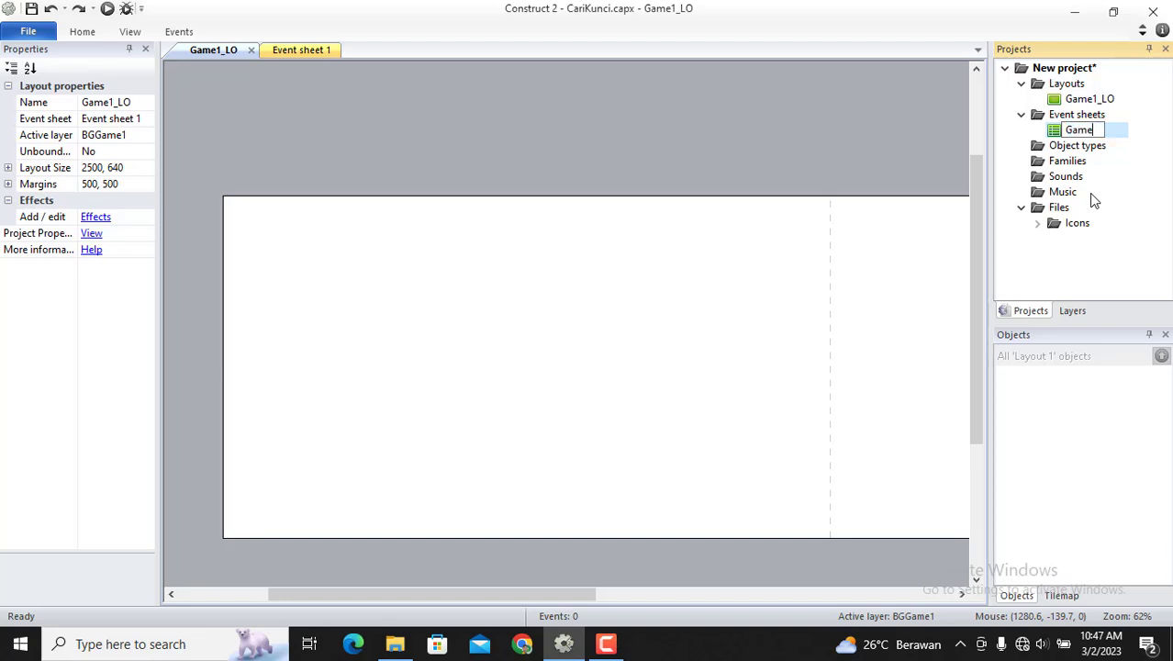
type("1_ES")
key("Return")
left_click(1090, 99)
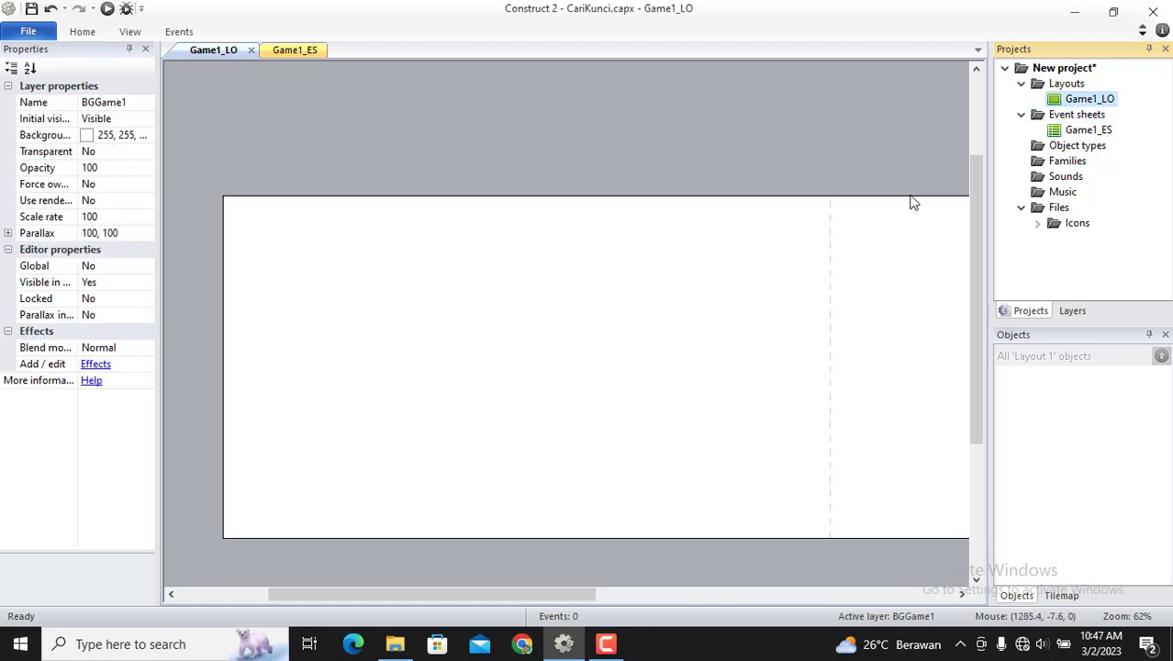
- Import the BGGame1 image from the Asset Platform folder into the layout as a sprite on the BGGame1 layer
left_click(1070, 310)
left_click(1060, 95)
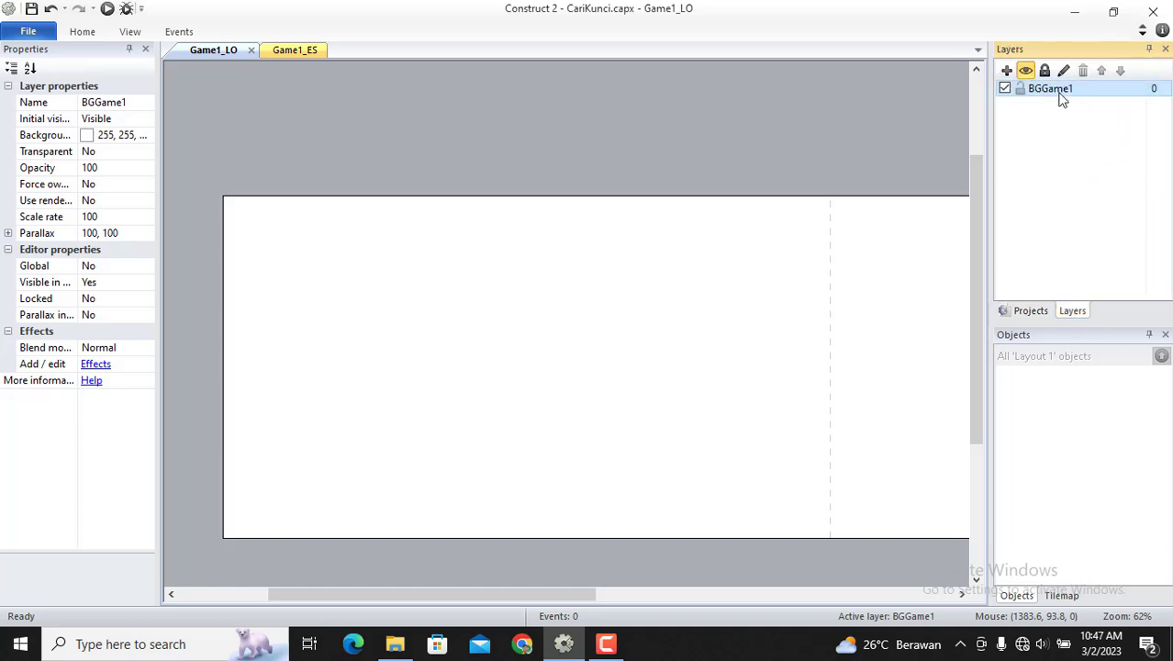
left_click(645, 270)
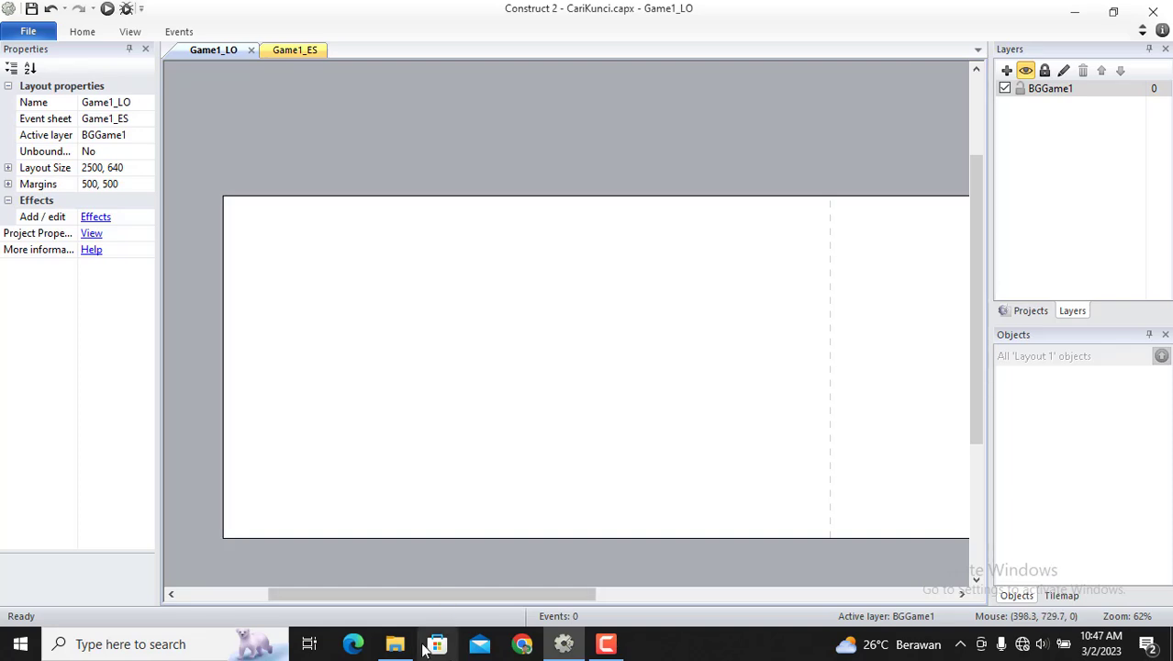
left_click(395, 643)
left_click(662, 146)
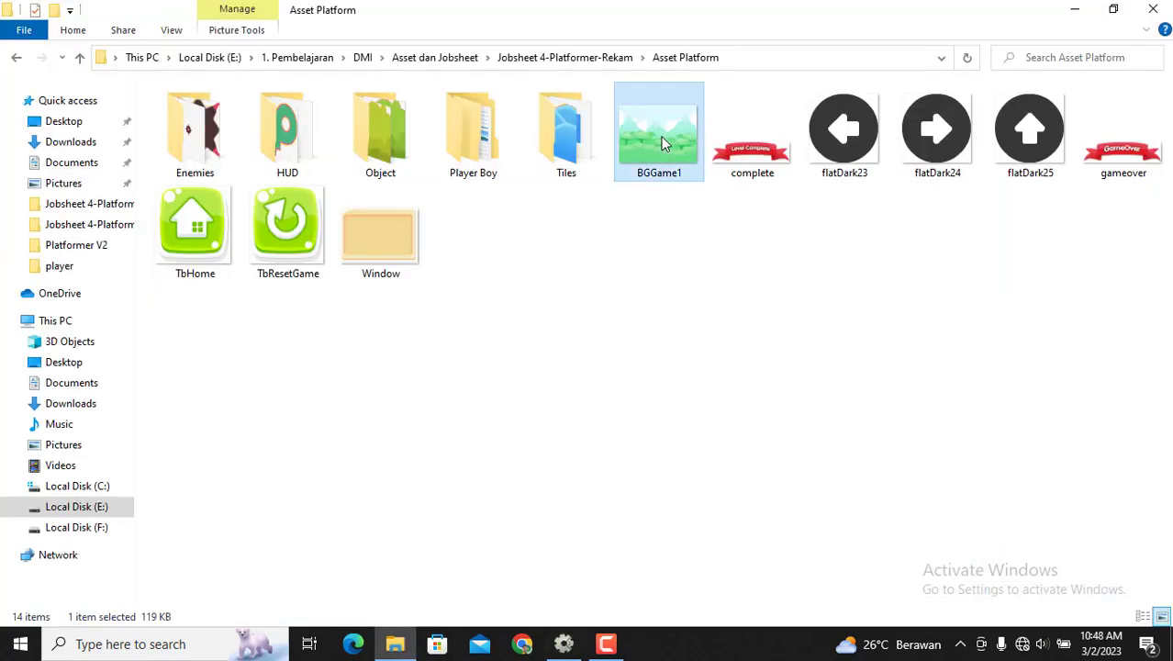
left_click_drag(663, 144, 586, 411)
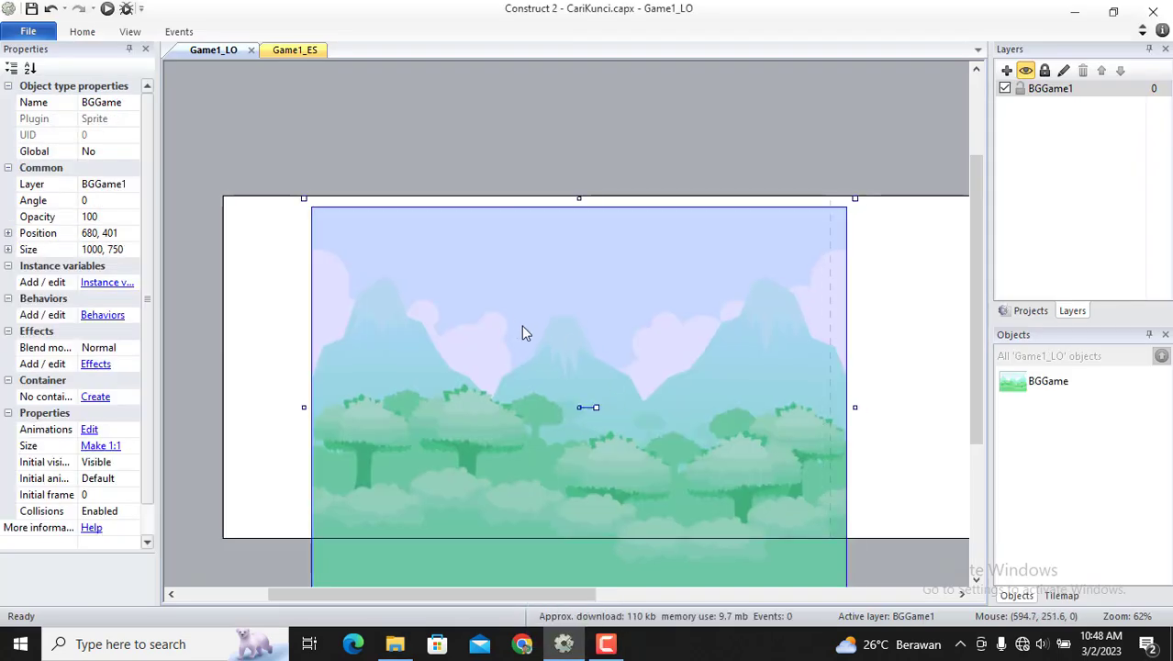
- Align the background sprite with the layout's left edge and resize it to about 1163 by 657 to cover the window area
left_click_drag(523, 326, 497, 327)
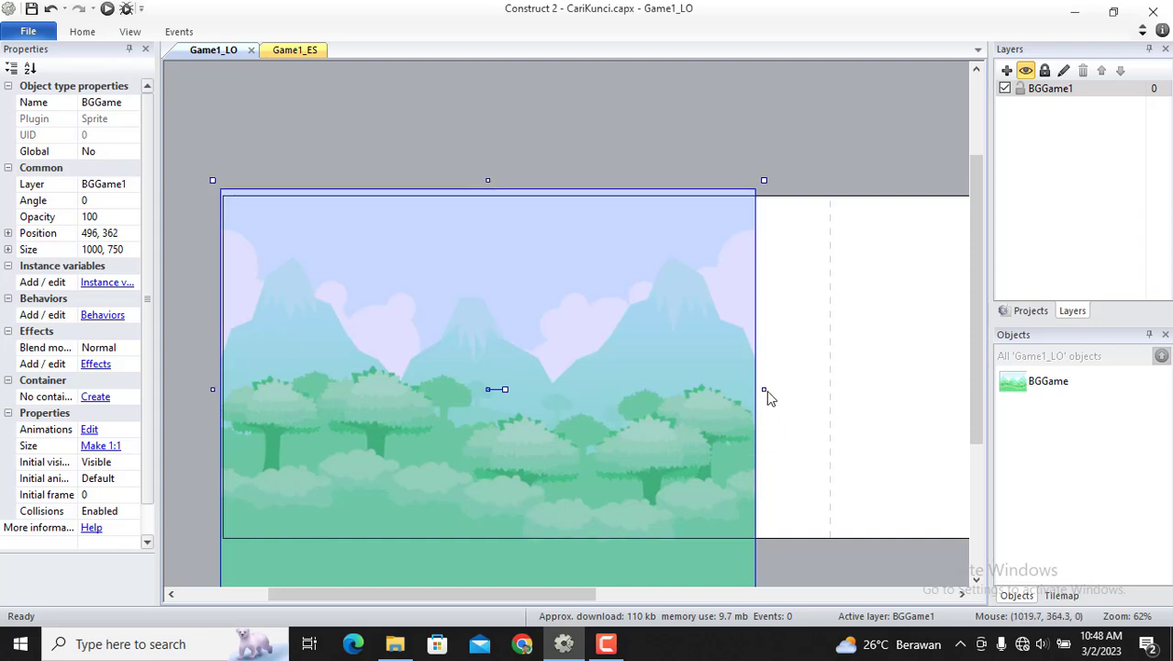
left_click_drag(765, 390, 852, 402)
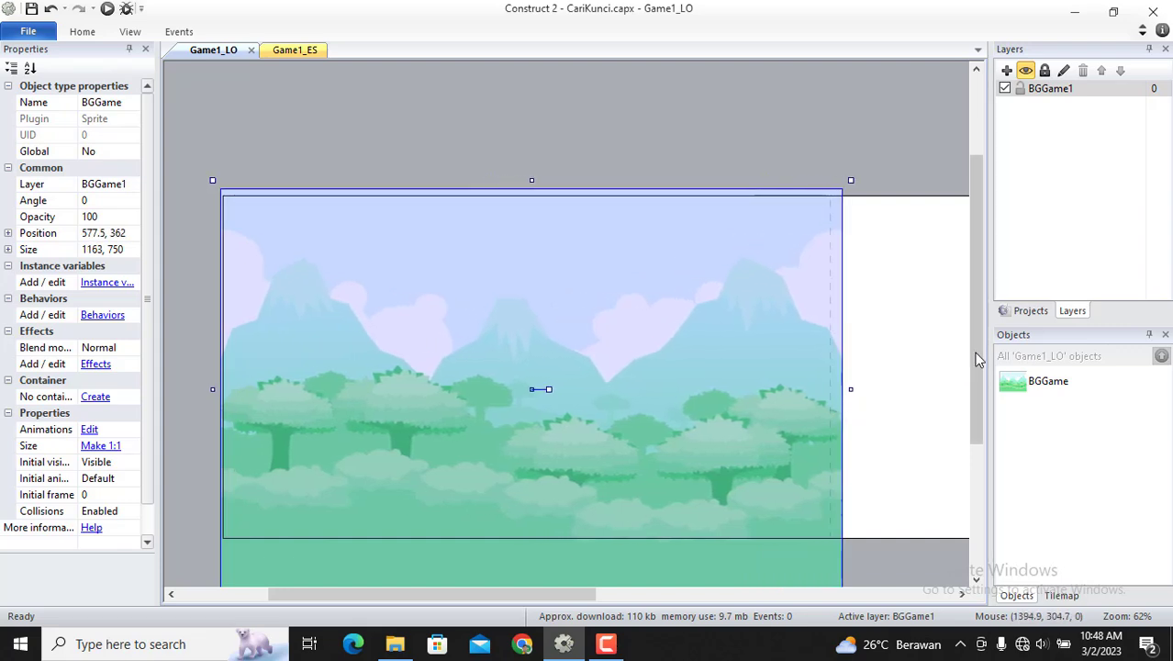
left_click_drag(979, 359, 955, 475)
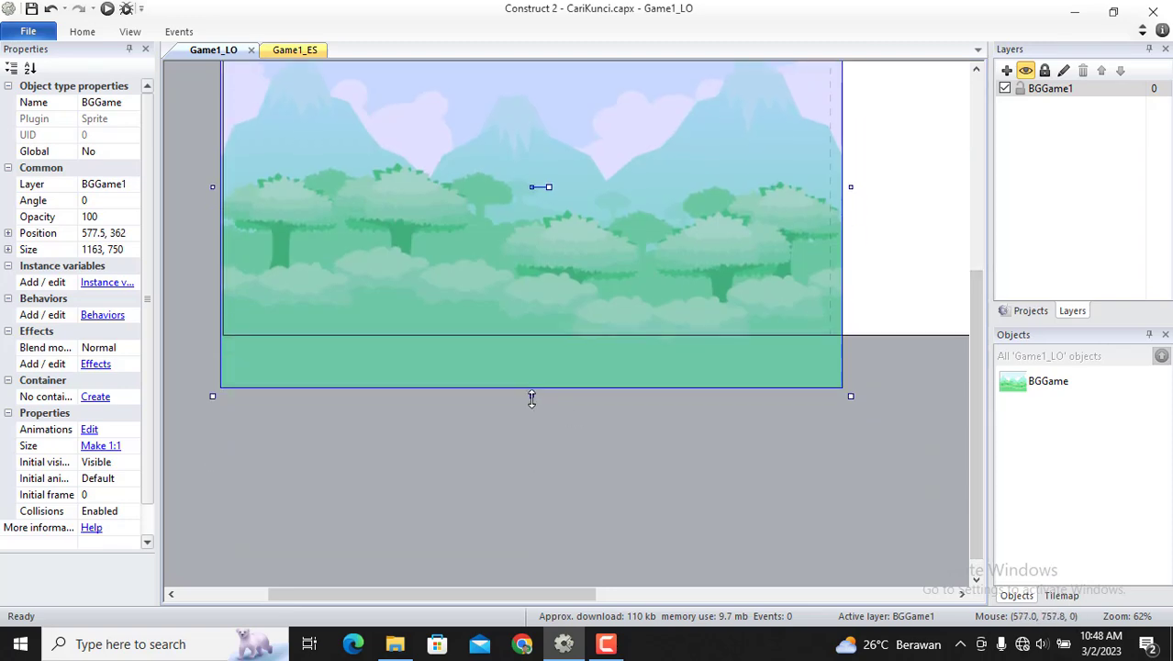
left_click_drag(532, 398, 533, 349)
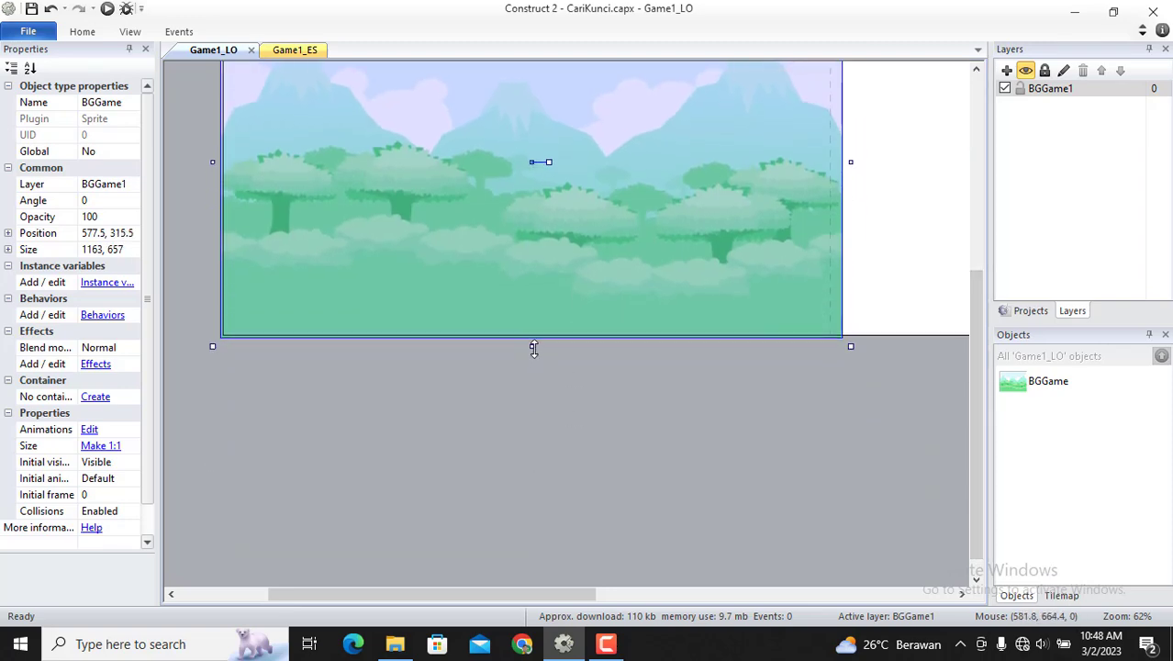
scroll(936, 222, "up", 3)
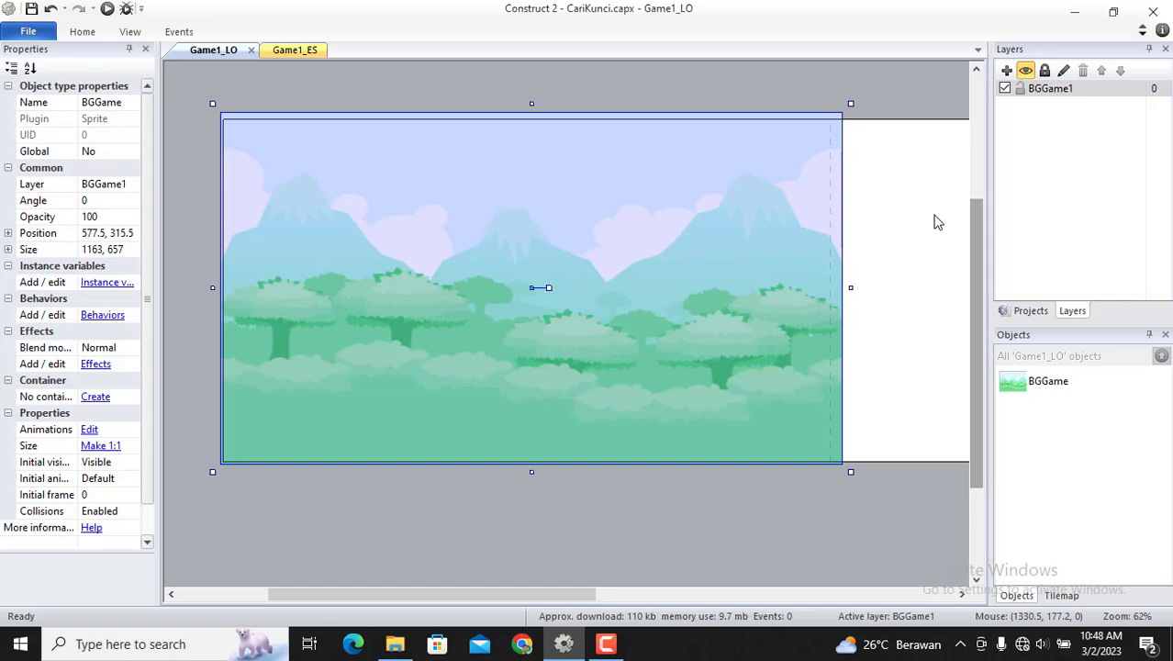
left_click(909, 193)
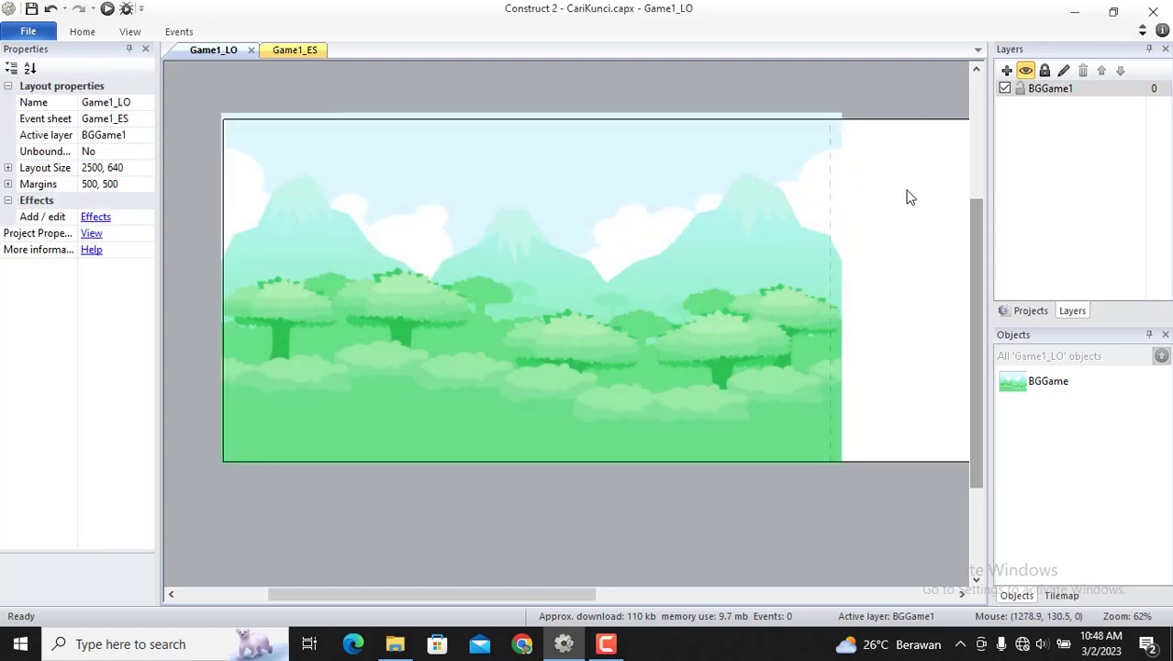
- Add a new layer named Ground above BGGame1
left_click(1006, 70)
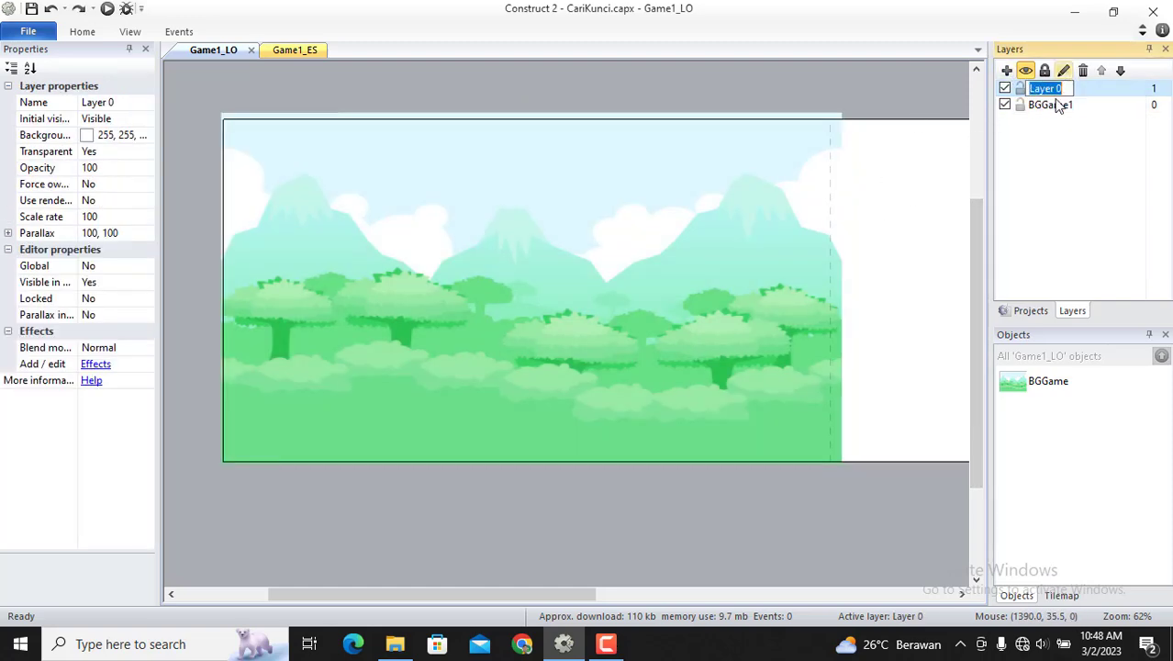
type("Ground")
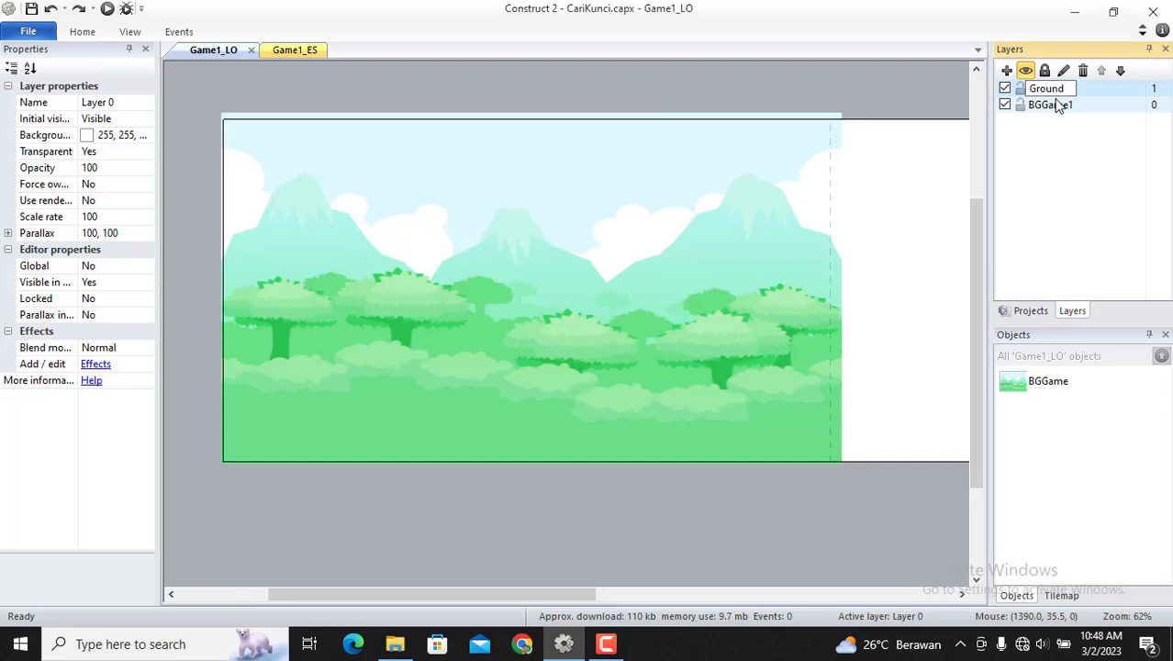
key("Return")
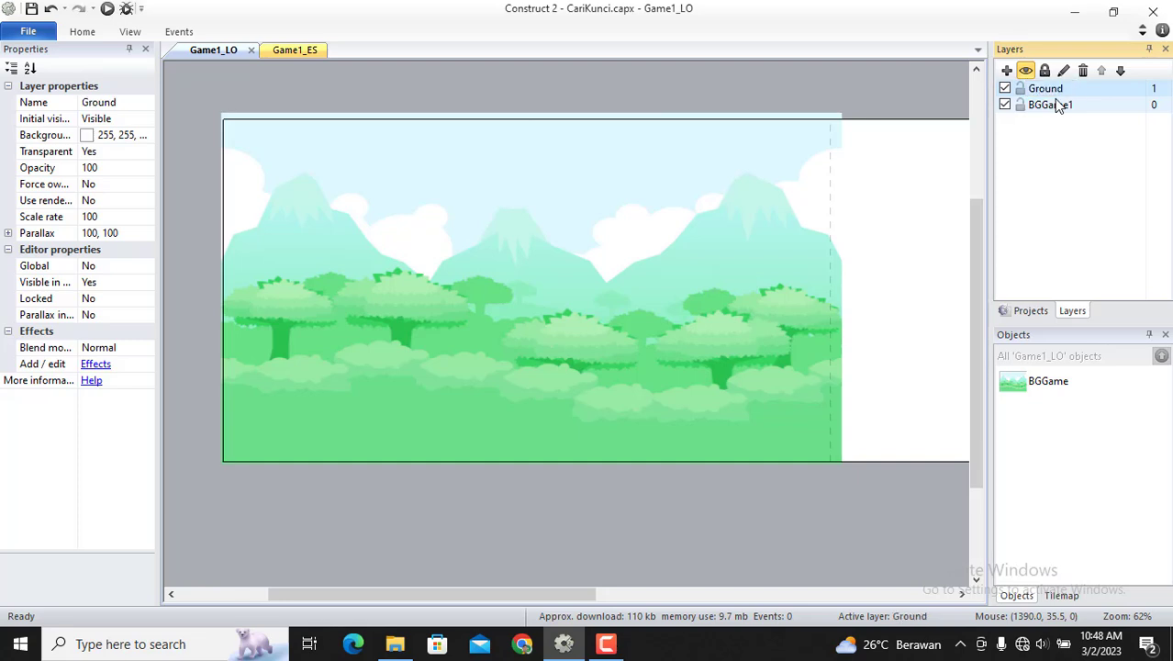
- Lock the BGGame1 layer and make Ground the active layer
left_click(1057, 107)
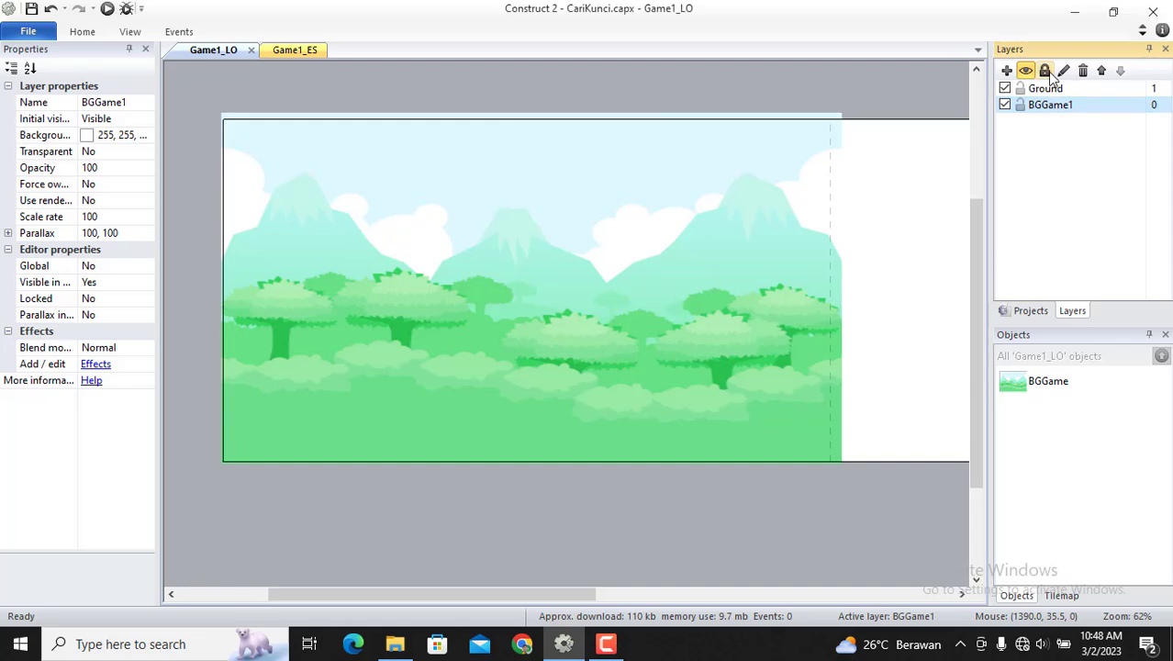
left_click(1046, 71)
left_click(1050, 92)
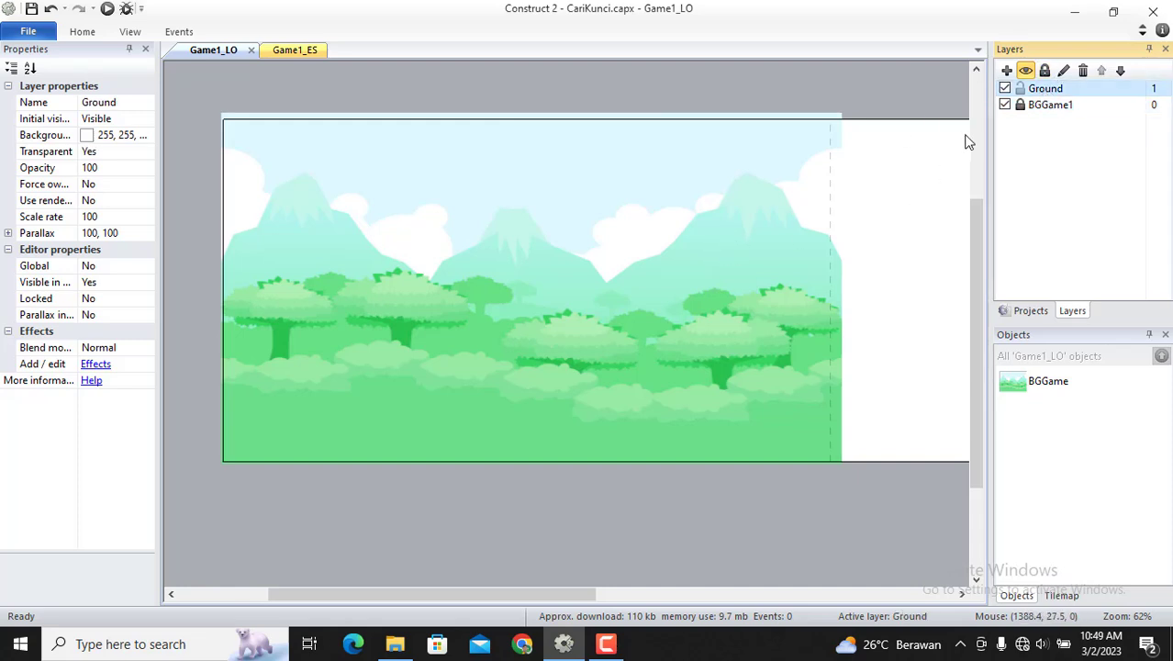
- Insert a Tiled Background object into the layout on the Ground layer
double_click(491, 95)
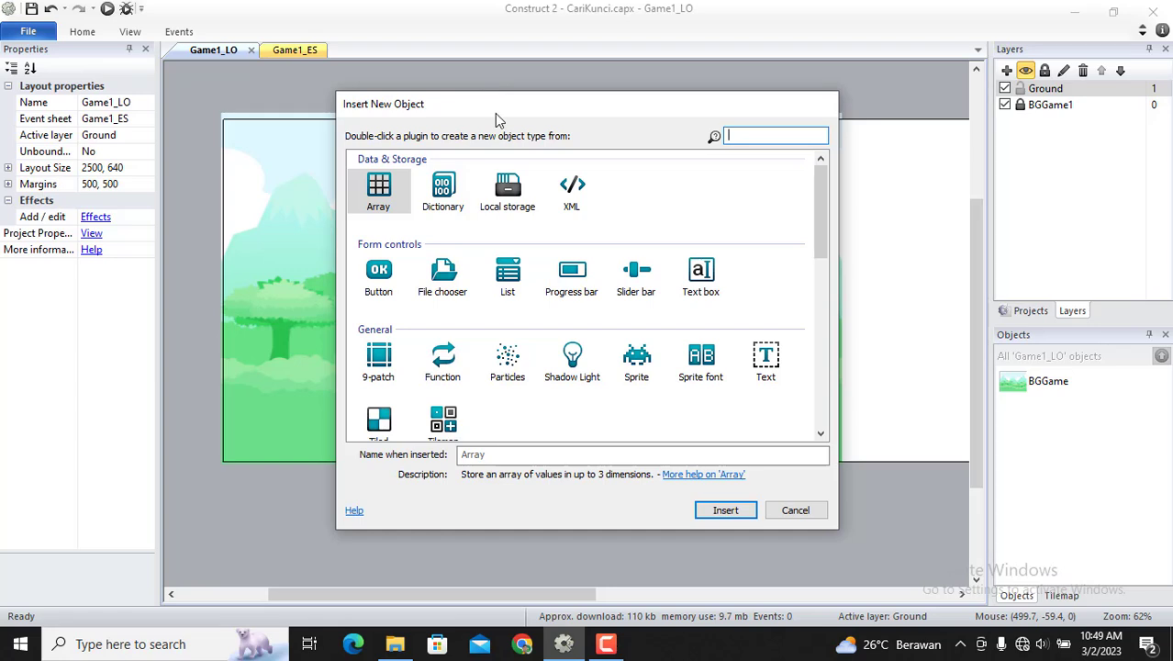
left_click_drag(815, 224, 810, 262)
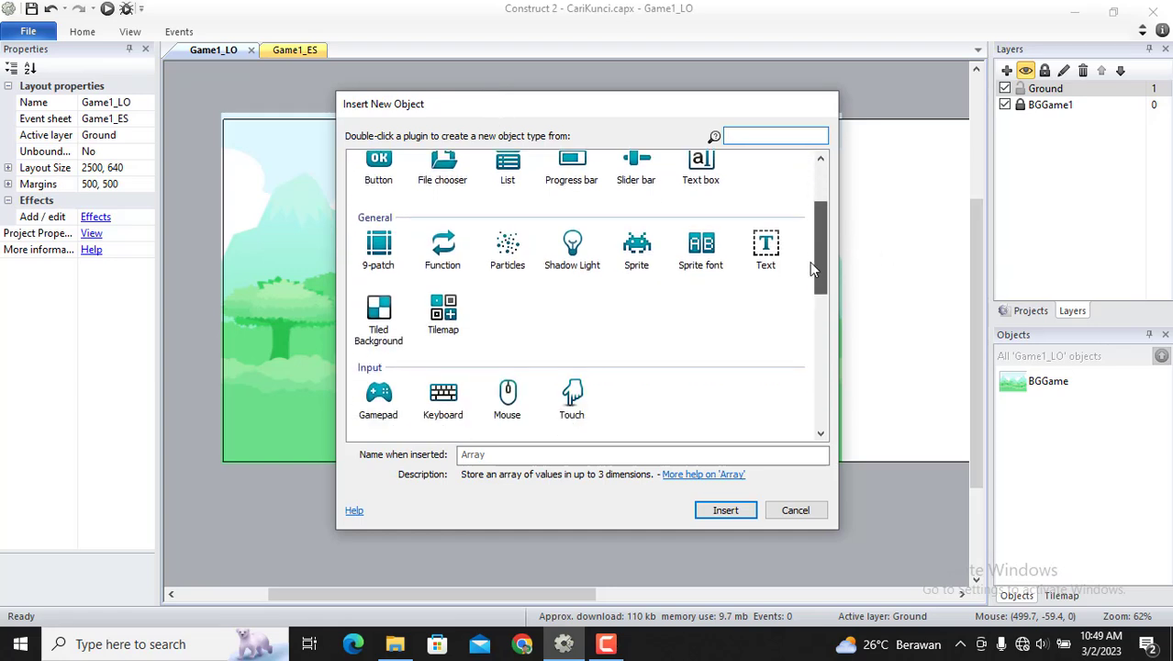
double_click(377, 312)
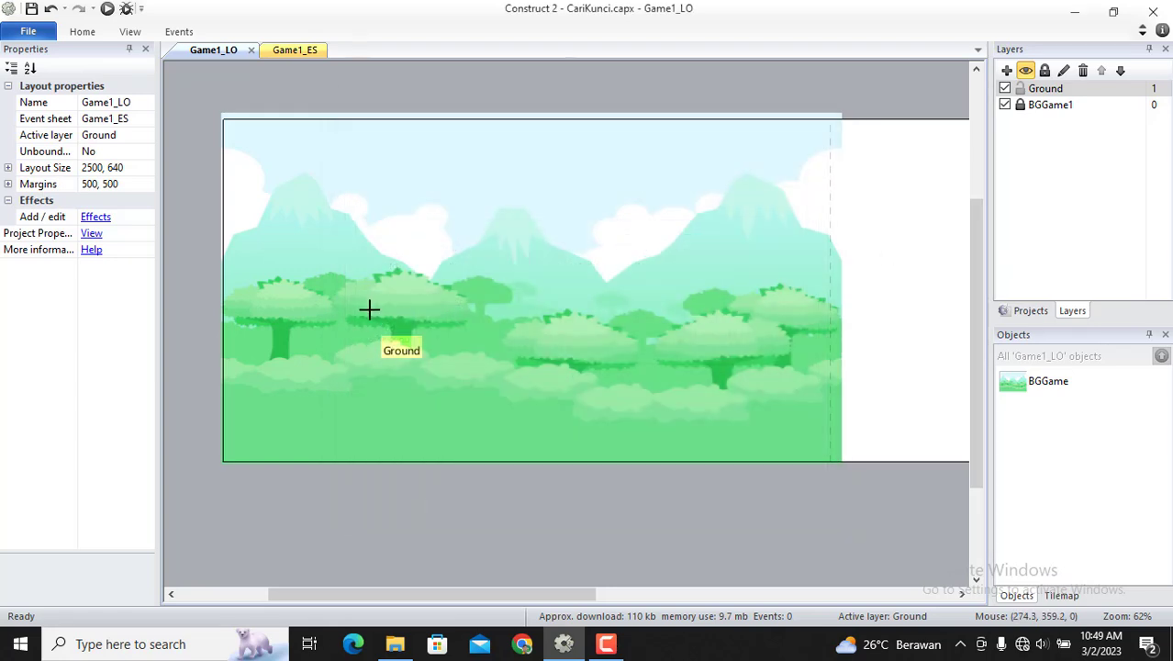
left_click(485, 191)
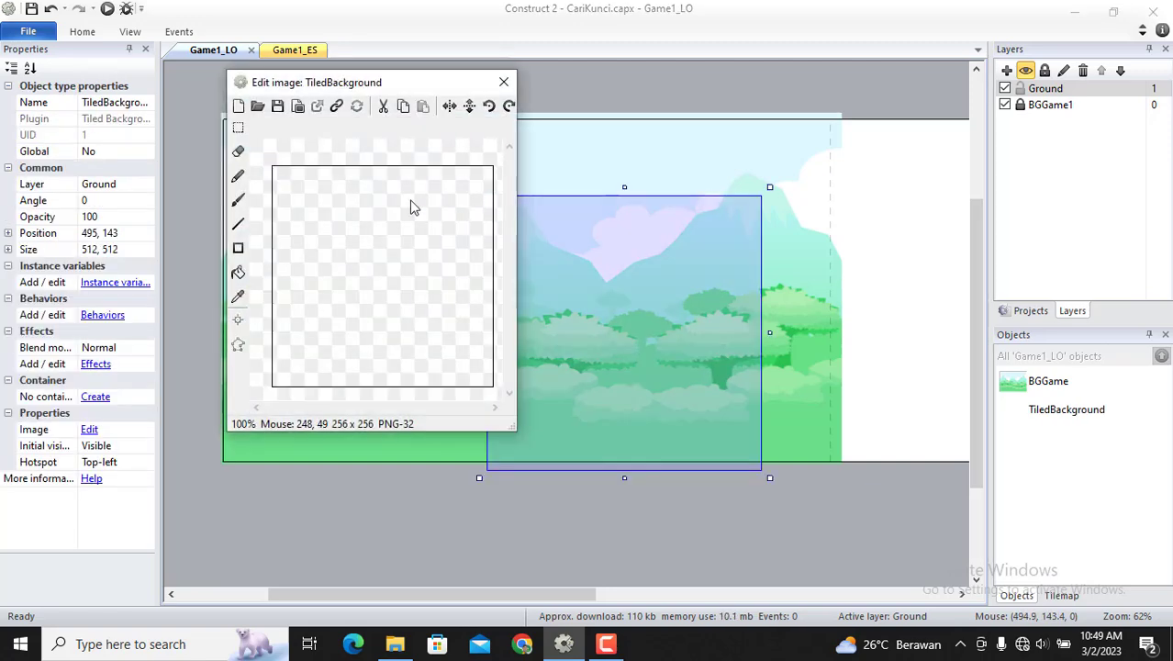
- Load the tile2 image from the Tiles folder as the tiled background's texture and close the image editor
left_click(257, 106)
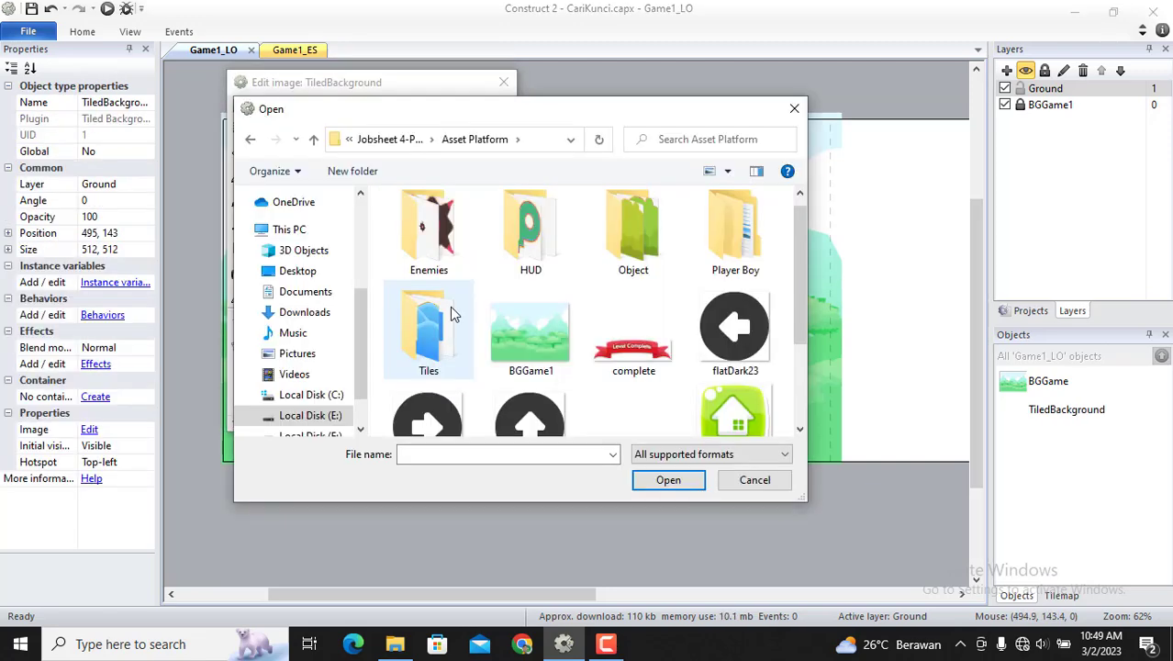
double_click(436, 329)
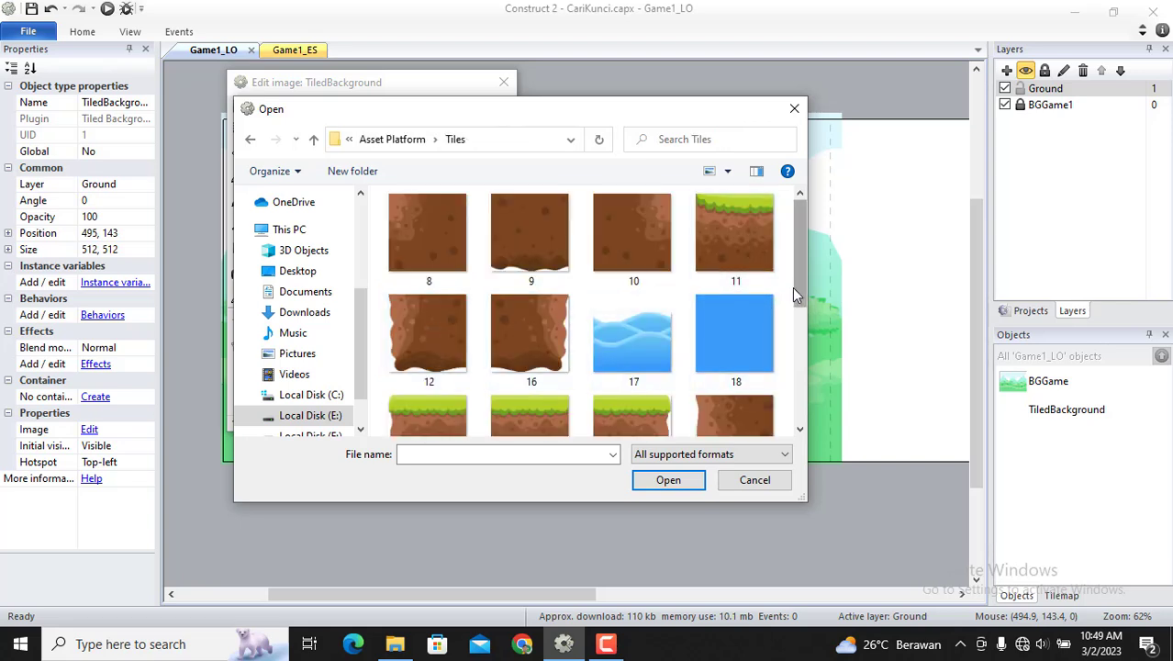
scroll(793, 331, "down", 2)
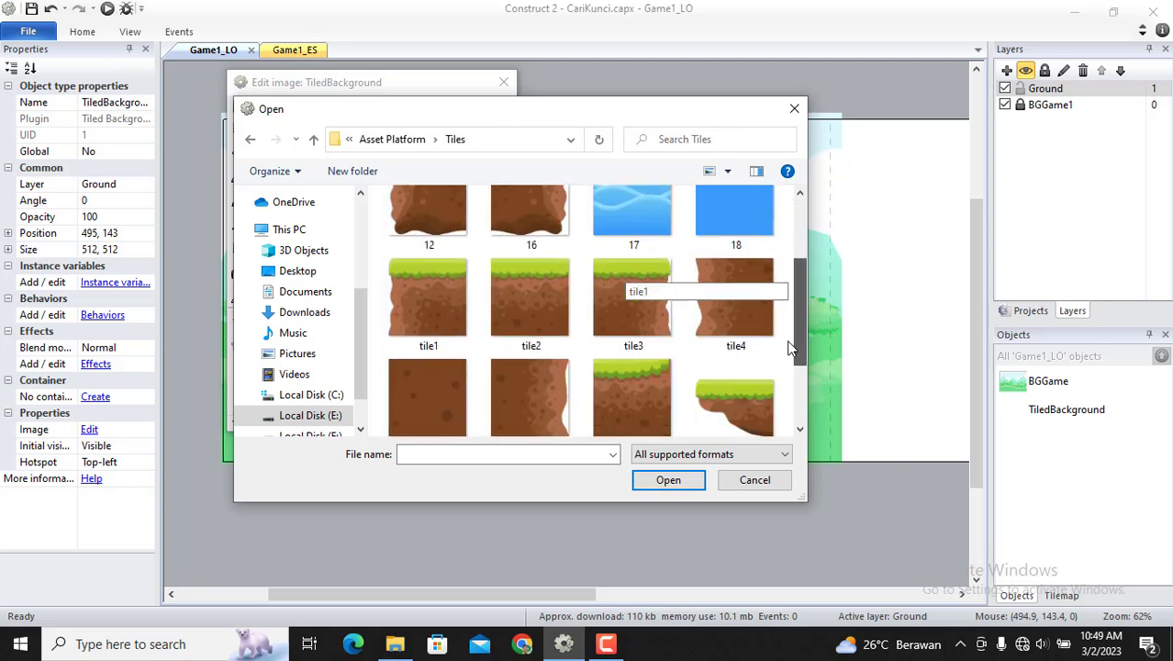
scroll(781, 371, "down", 3)
scroll(781, 336, "up", 3)
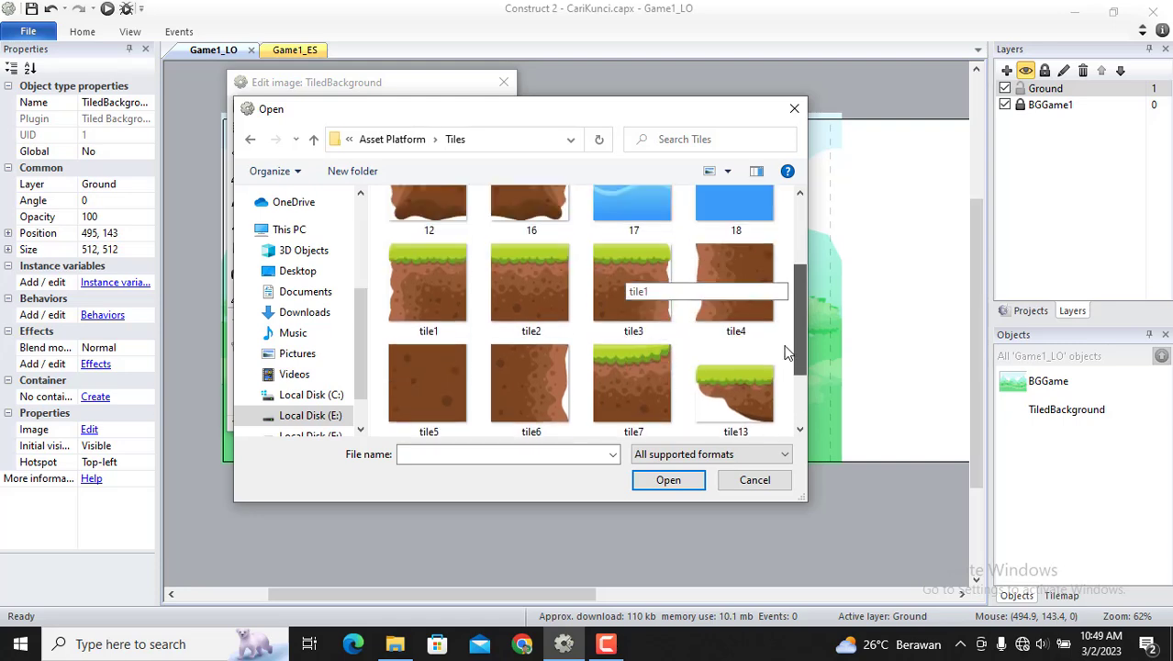
left_click(523, 289)
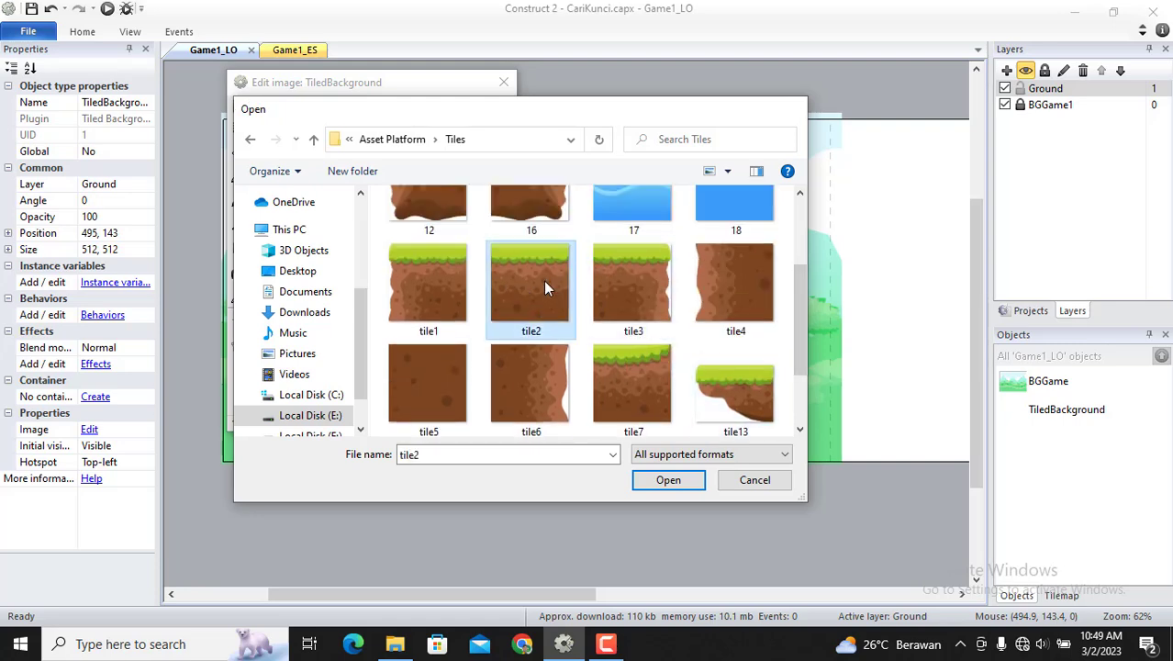
double_click(544, 282)
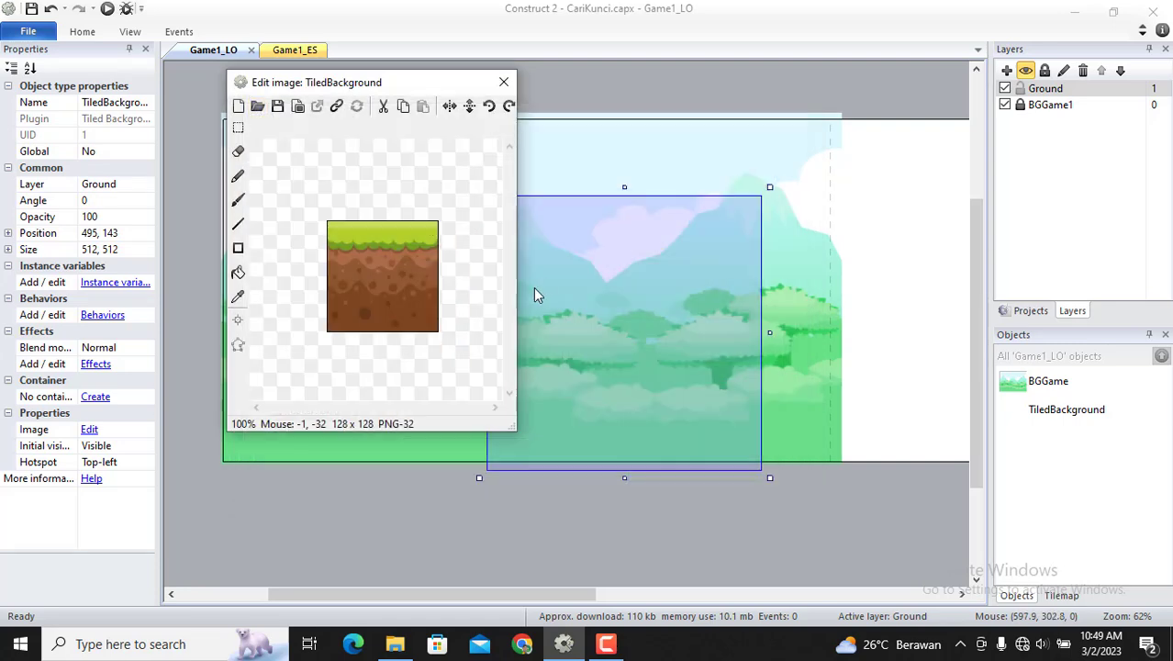
left_click(504, 83)
- Shape the tiled ground into a strip about 2502 by 122 along the layout's lower edge, starting at about -7, 543
left_click_drag(625, 189, 601, 398)
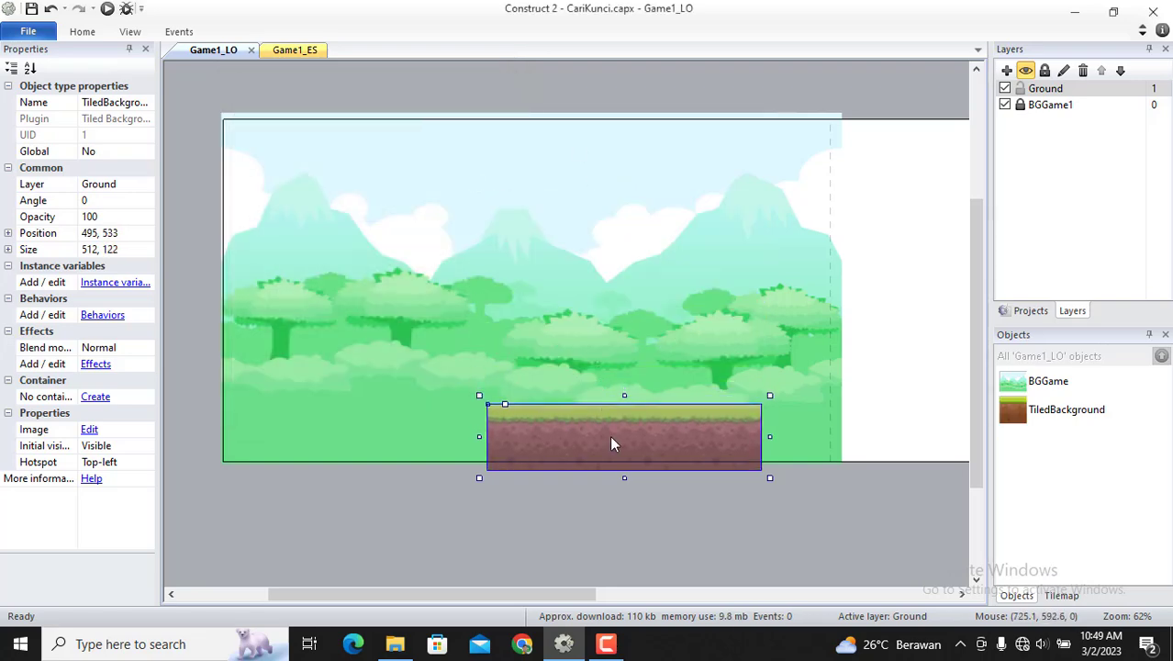
left_click_drag(613, 444, 342, 447)
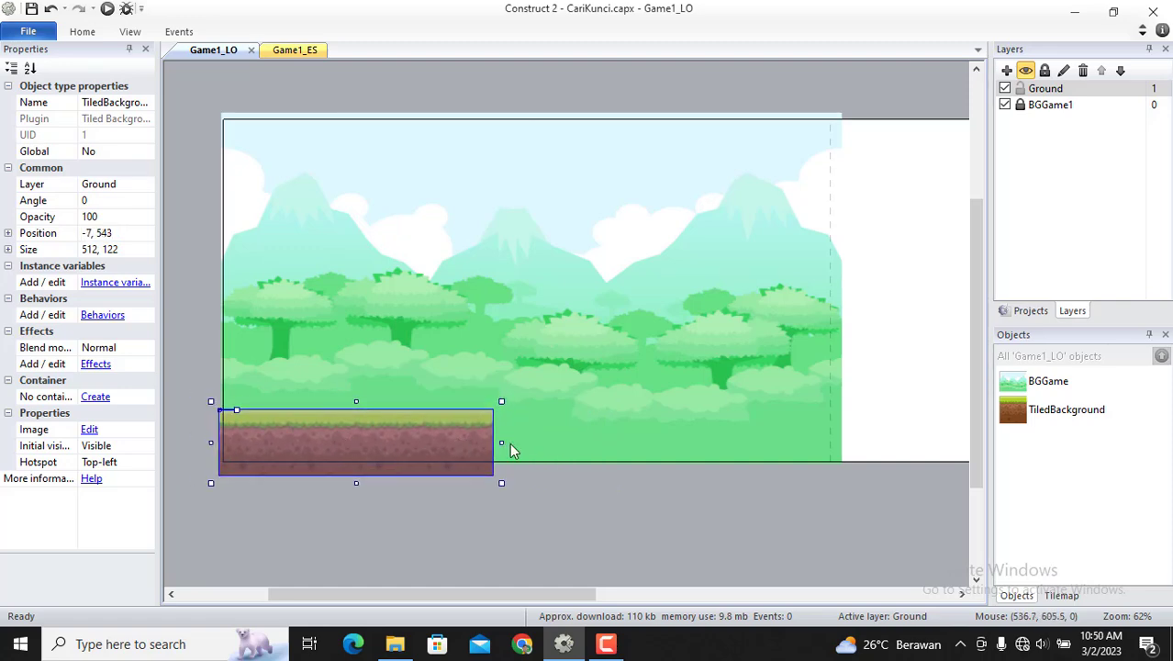
left_click_drag(501, 443, 909, 447)
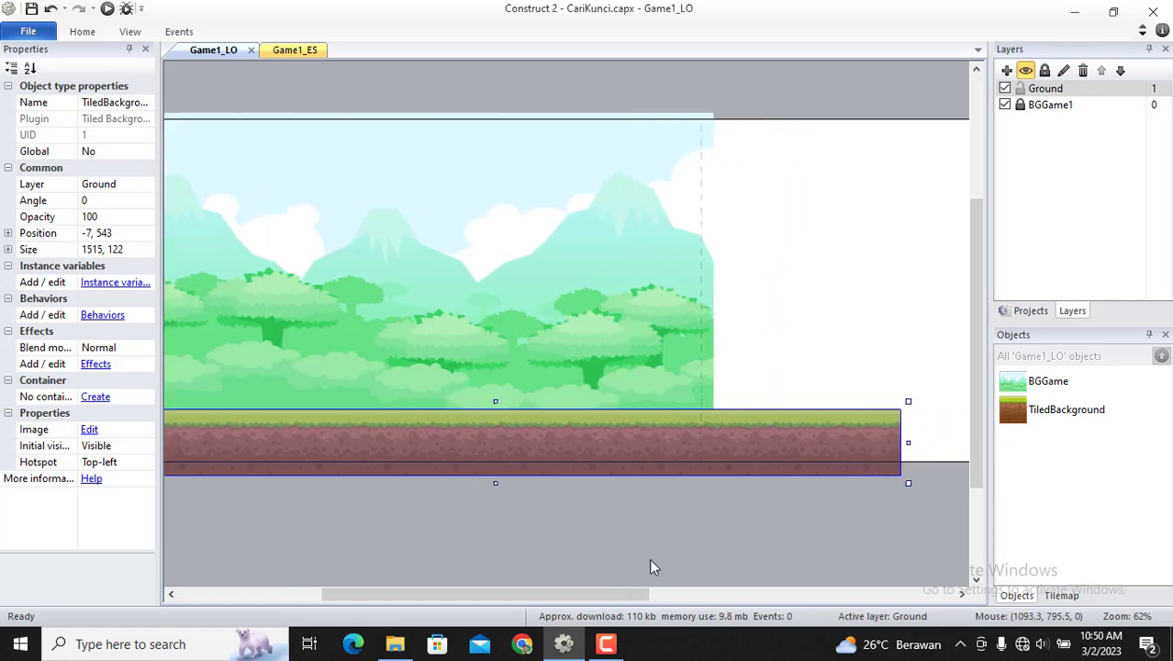
left_click_drag(611, 592, 831, 608)
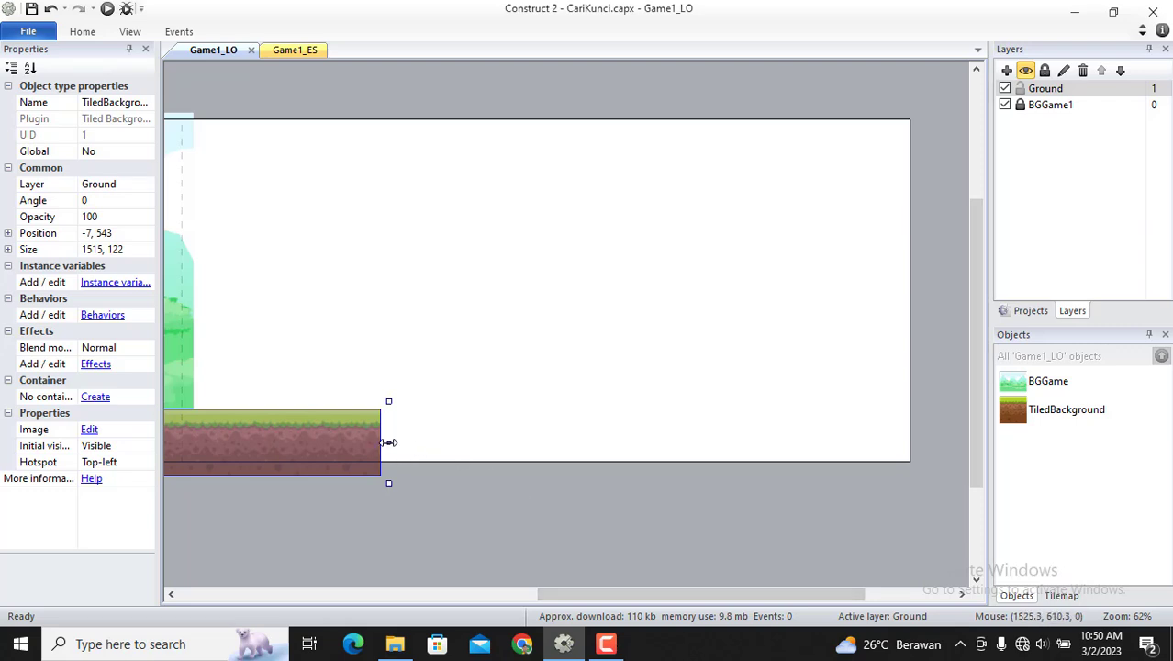
left_click_drag(389, 442, 916, 469)
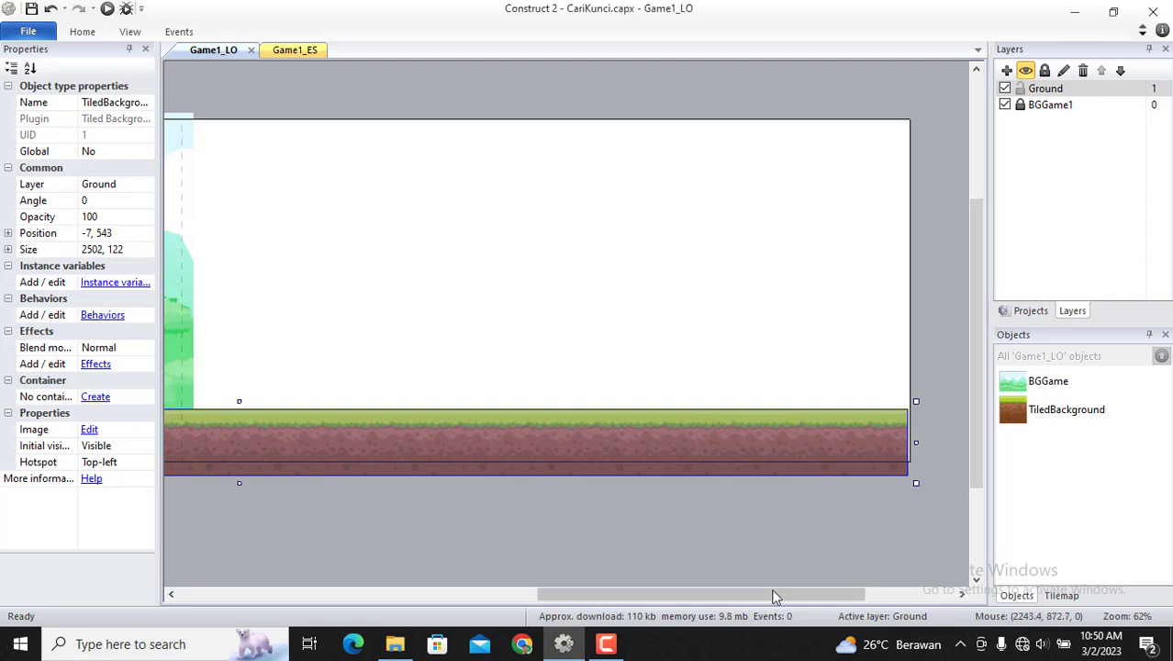
- Add the Solid behavior to the tiled ground strip, then deselect it
left_click_drag(774, 595, 481, 594)
left_click(509, 531)
left_click(517, 431)
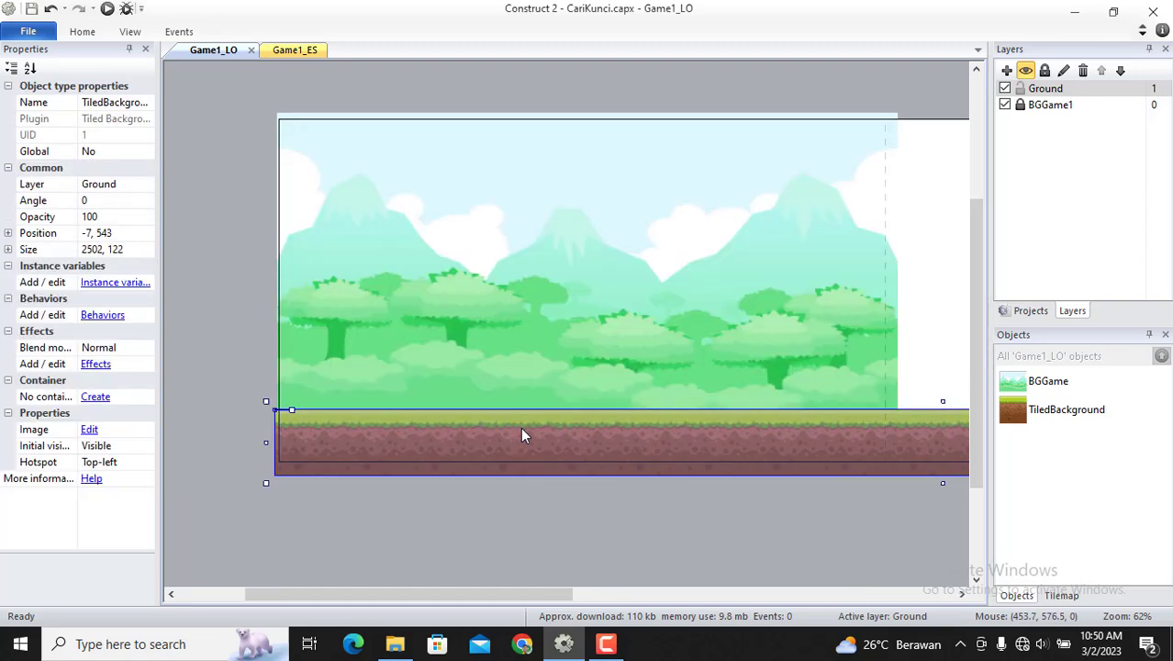
left_click(102, 315)
left_click(311, 357)
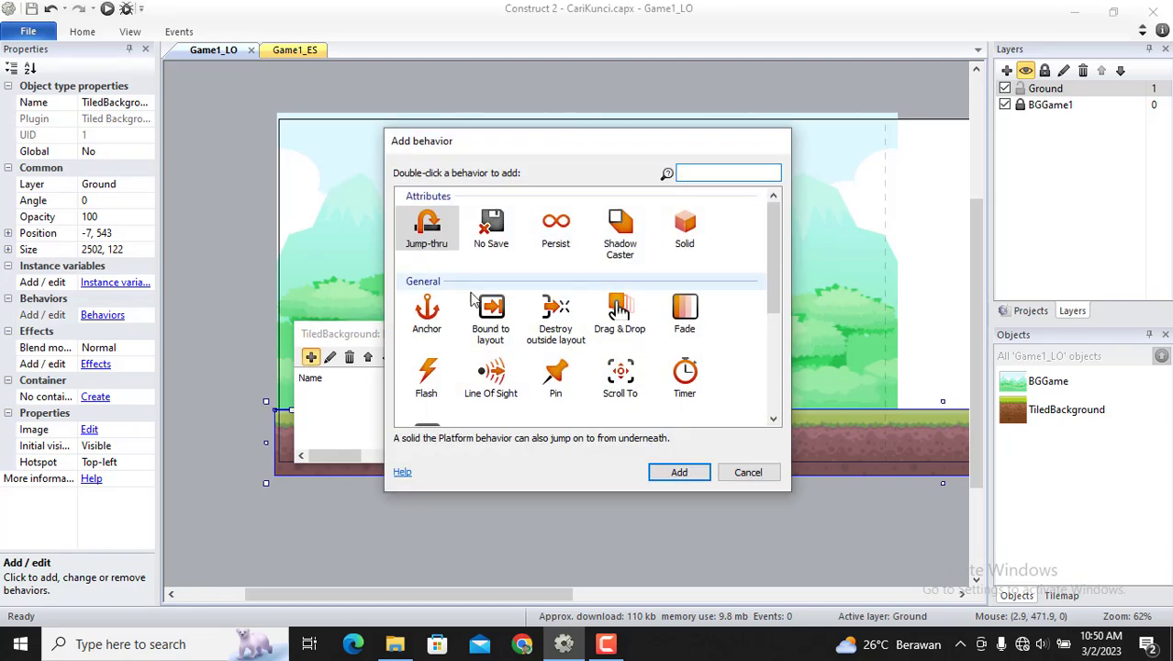
double_click(682, 234)
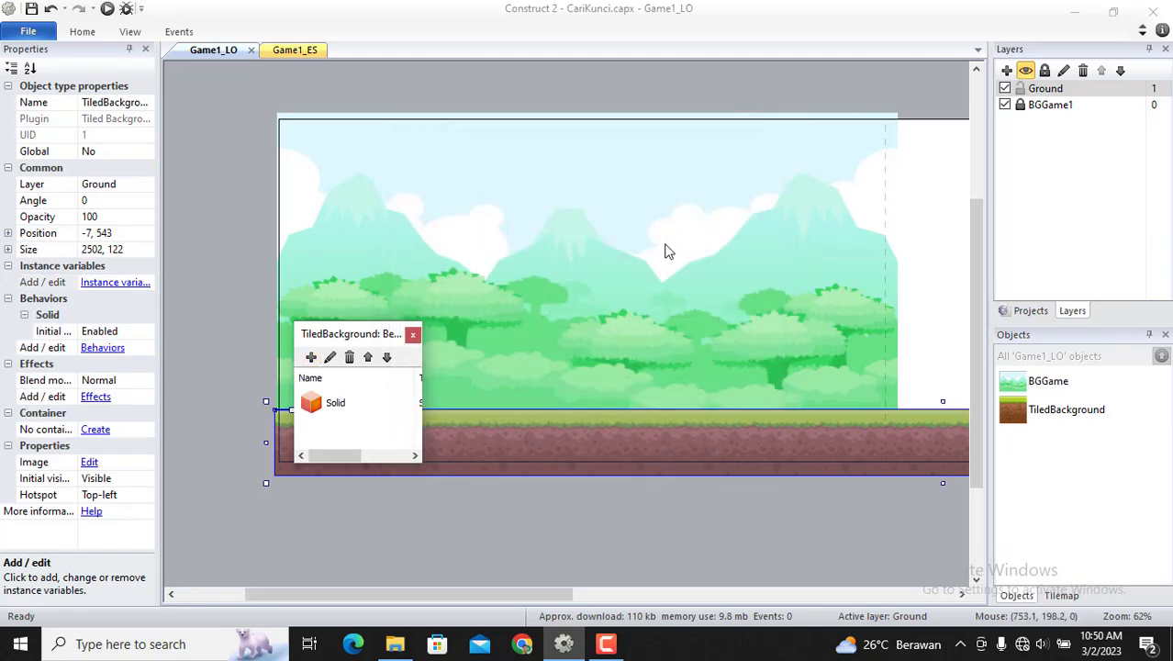
key("Escape")
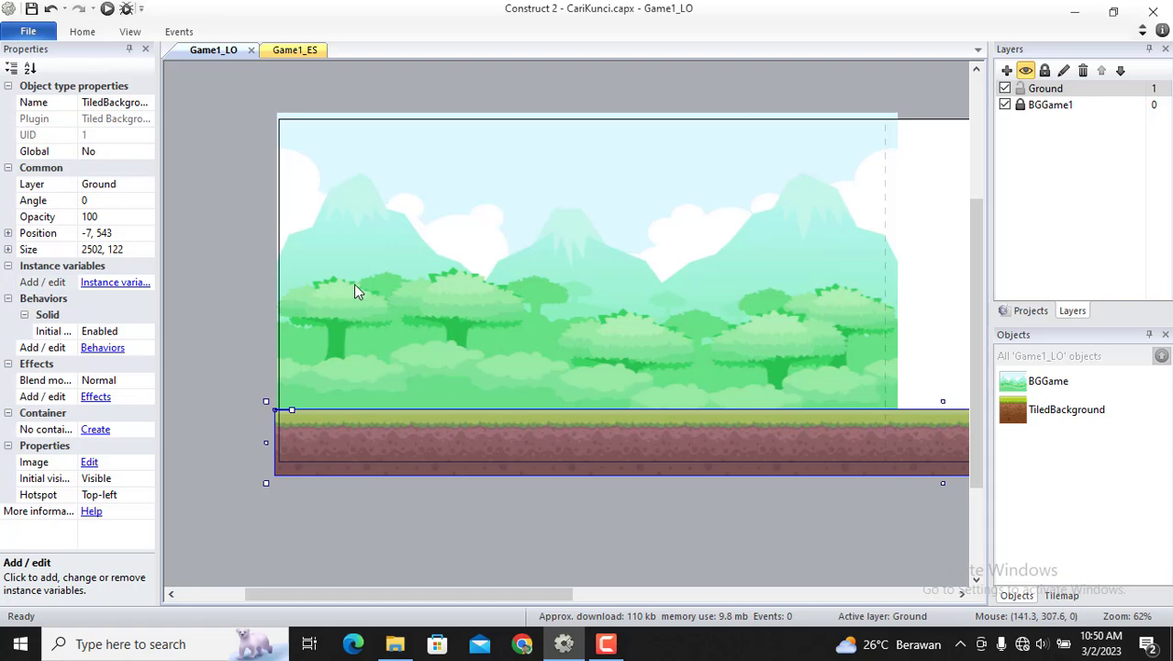
left_click(368, 523)
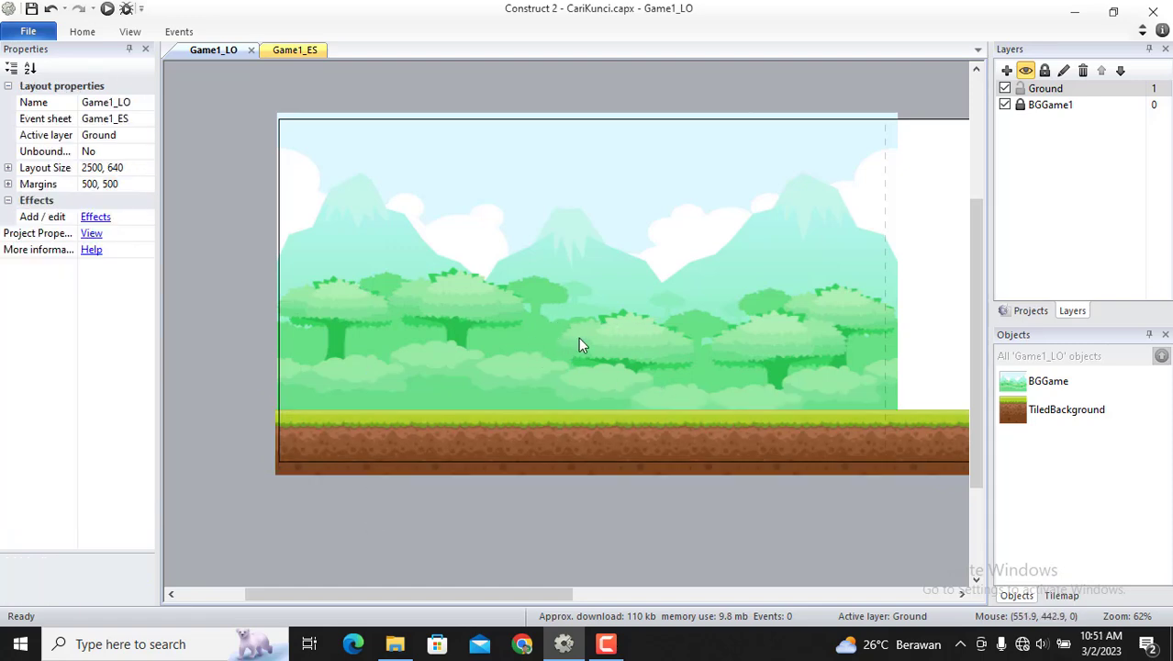
- Import the tile13 and tile15 images from the Tiles folder together as one sprite, placed at about 444, 409 on the Ground layer
left_click(397, 644)
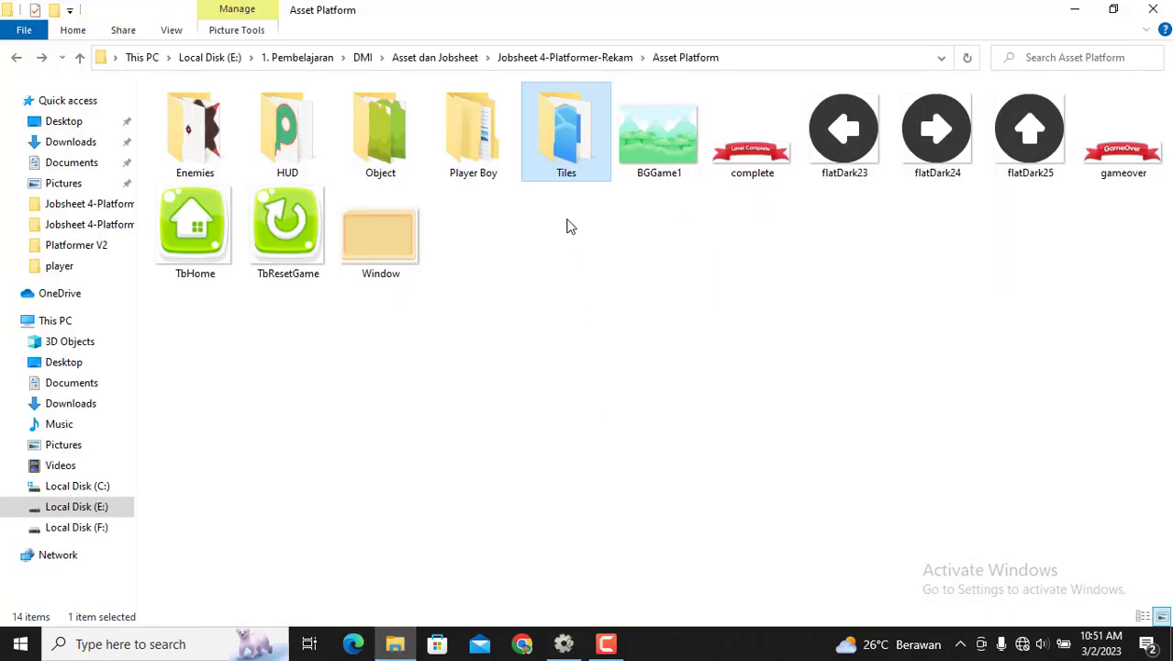
double_click(579, 146)
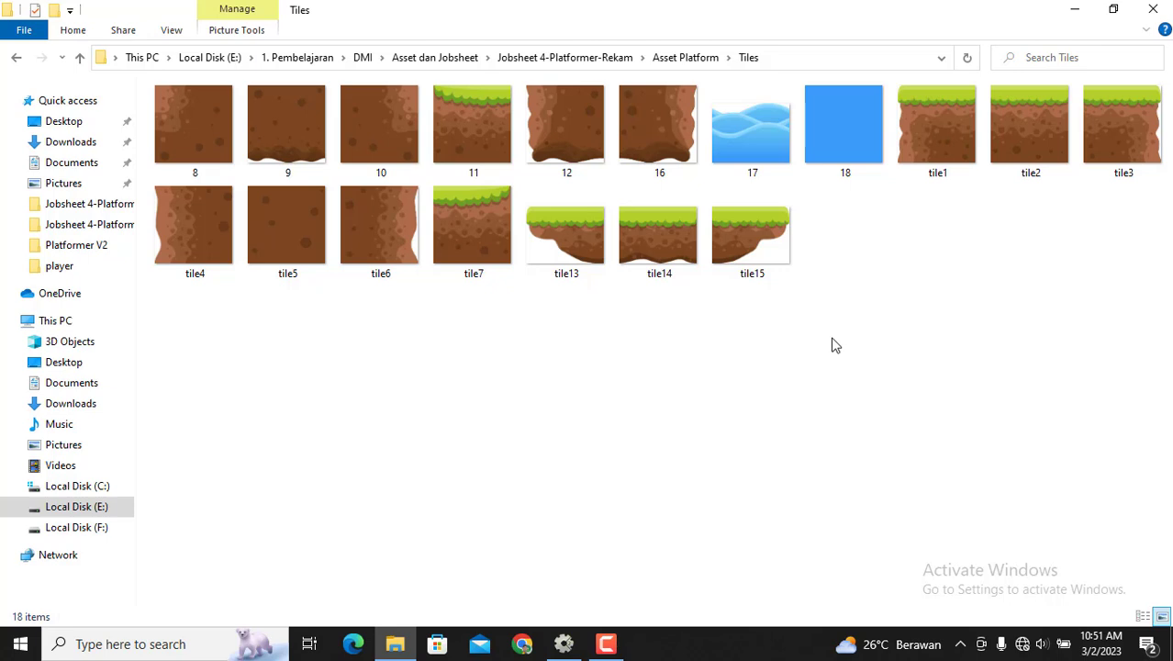
left_click(581, 254)
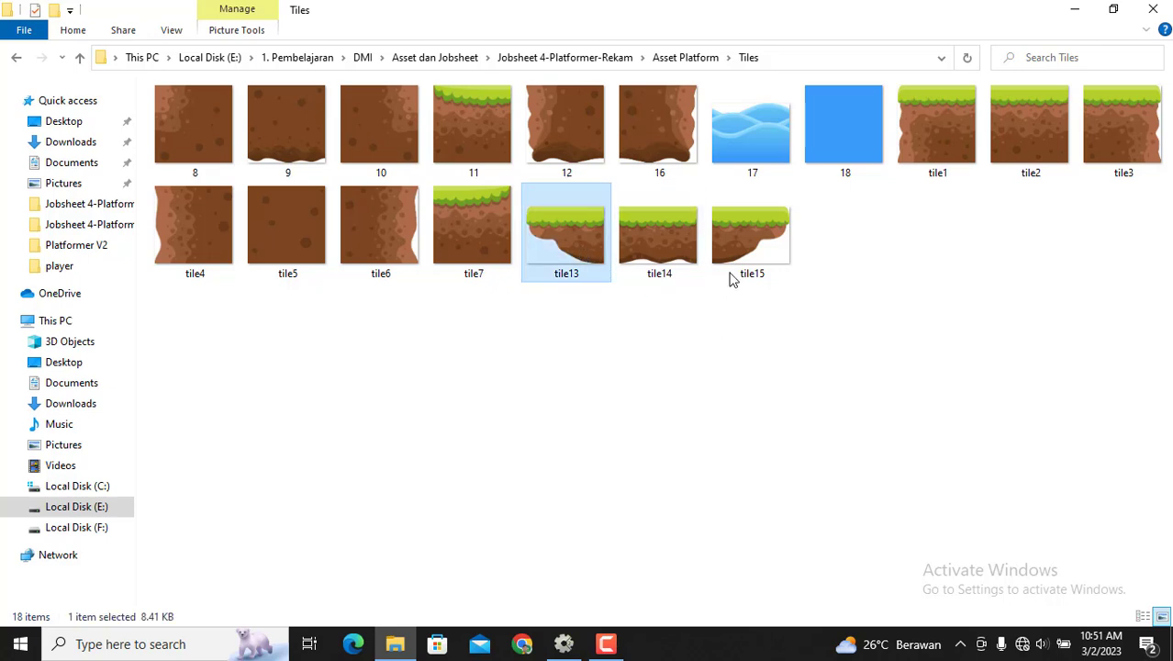
left_click(749, 247, "ctrl")
left_click_drag(579, 225, 517, 339)
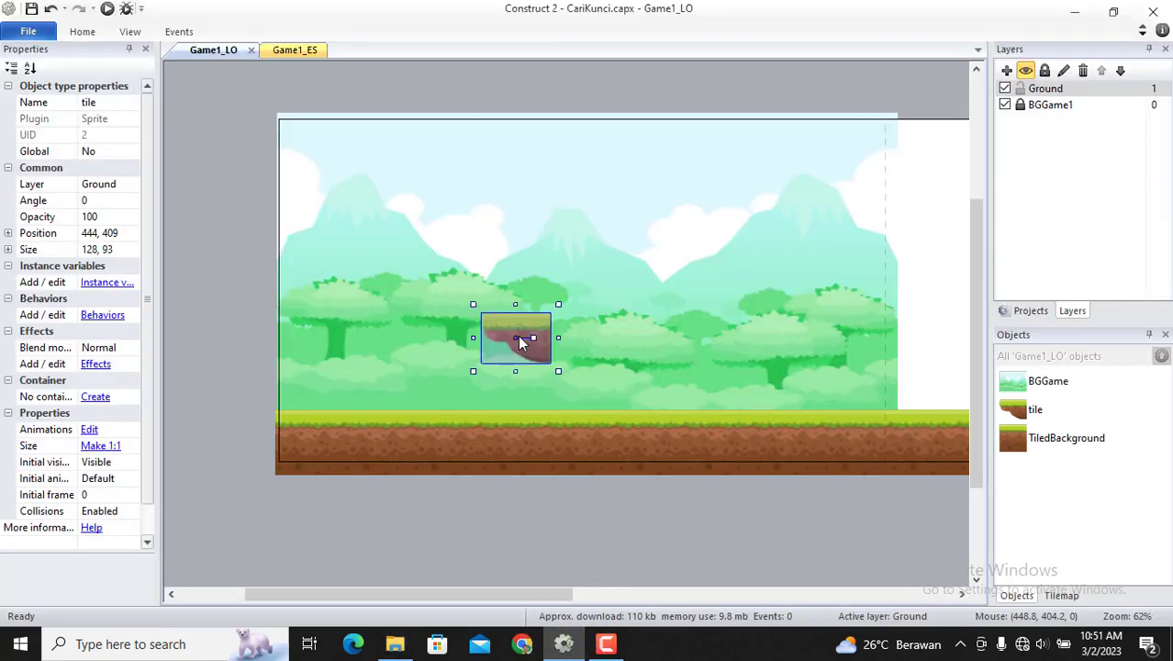
- Add the Jump-thru behavior to the floating tile sprite and close its behaviors dialog
left_click(108, 316)
left_click(311, 357)
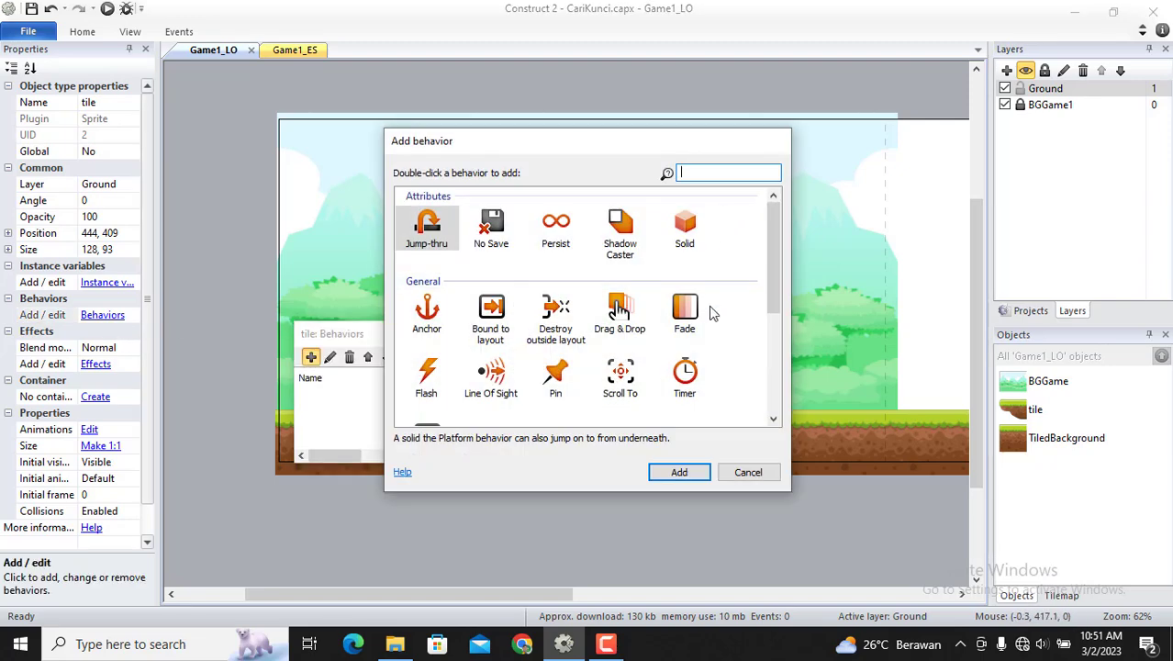
type("ju")
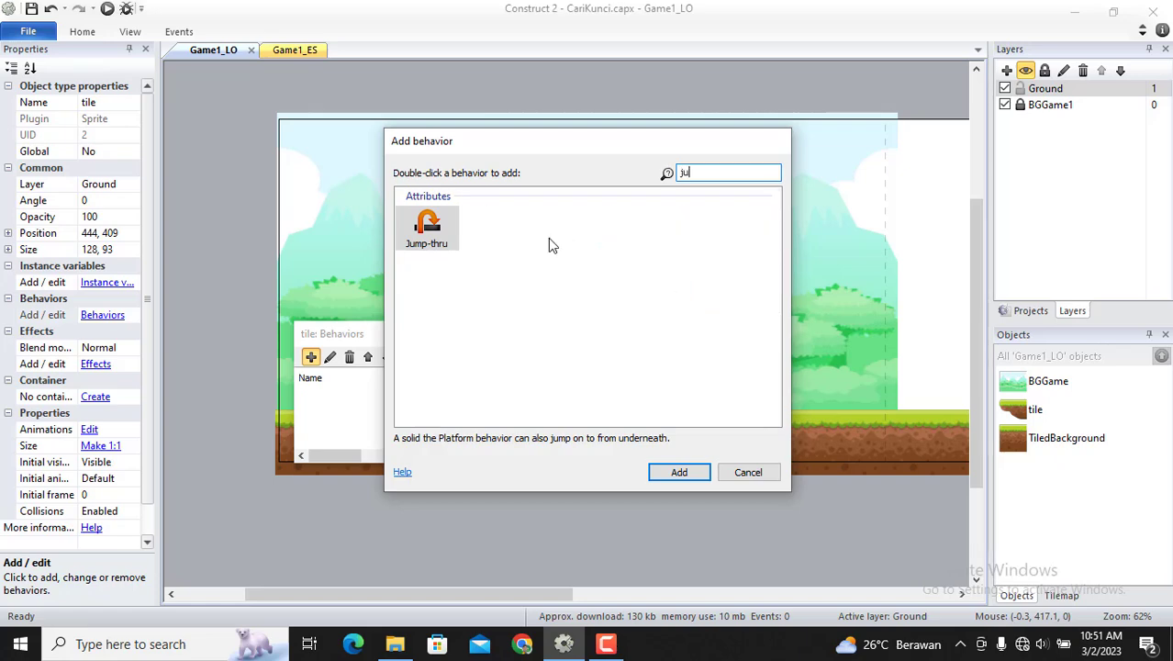
double_click(427, 227)
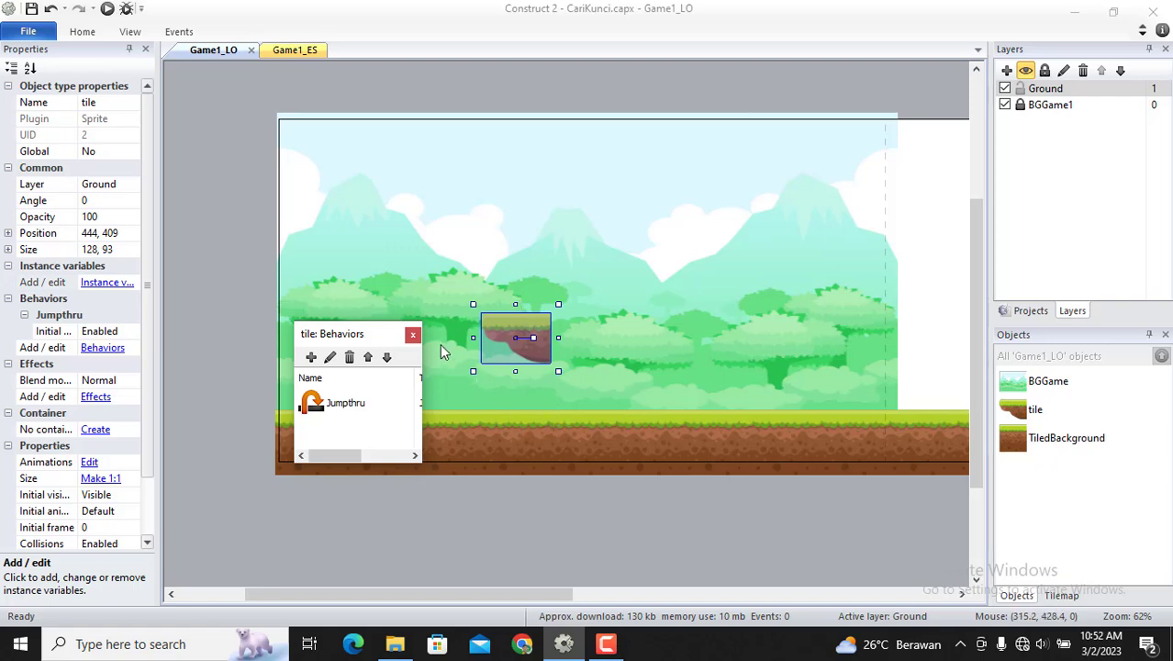
left_click(411, 336)
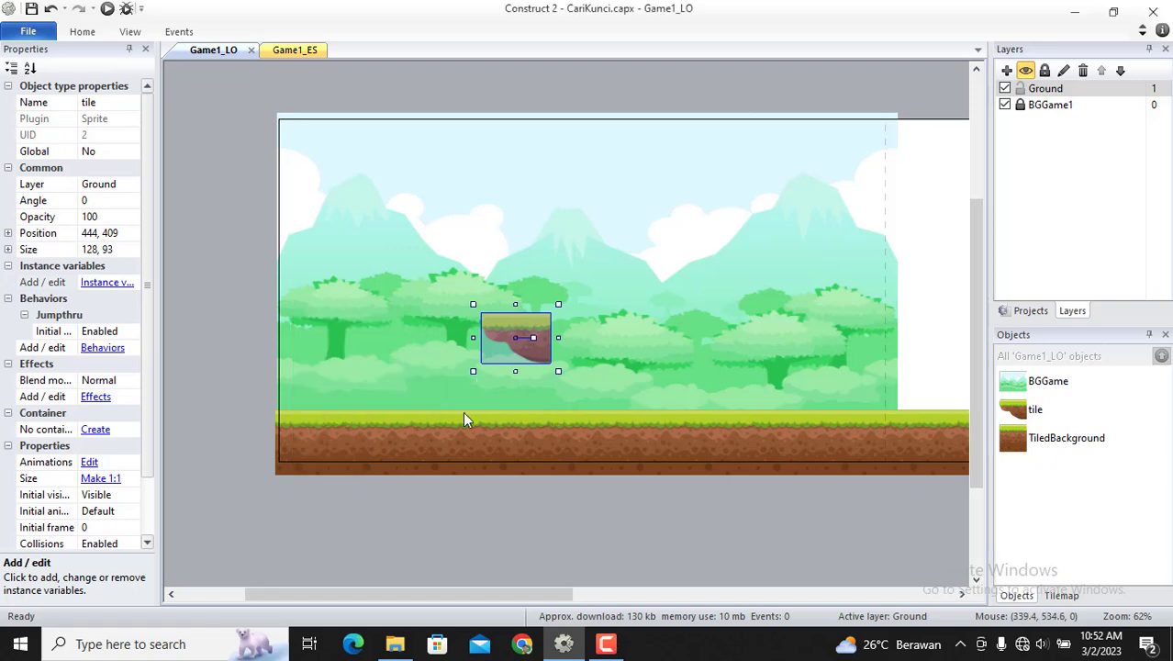
- Set the tile sprite's Default animation speed to 0 and close the image editor
double_click(507, 332)
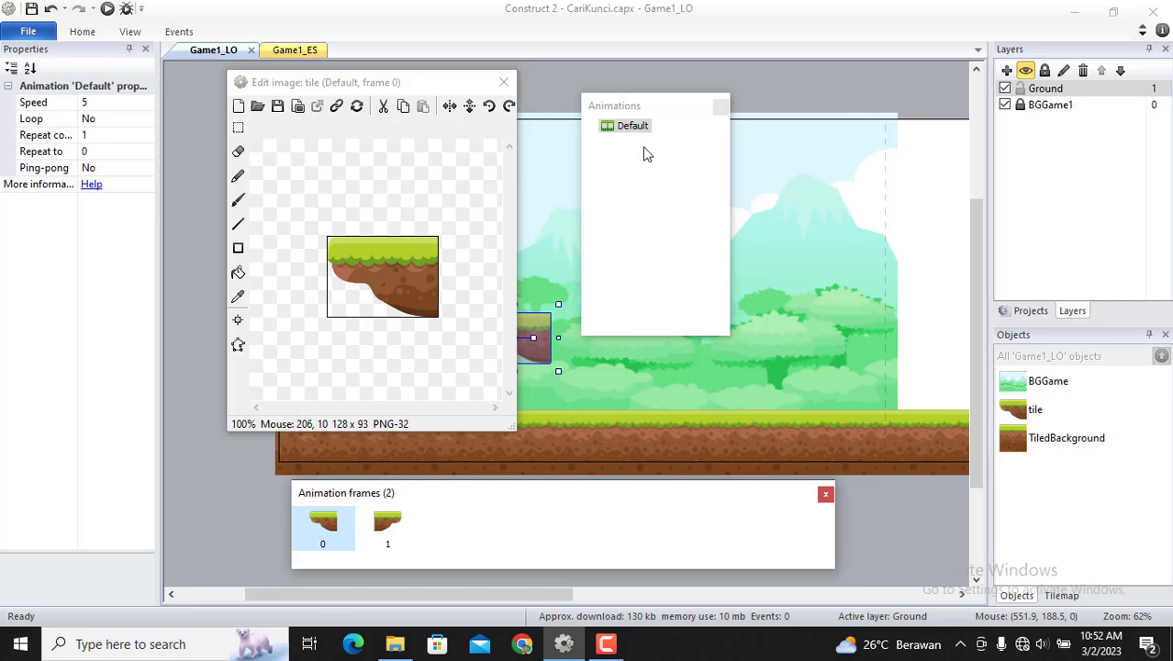
left_click(105, 108)
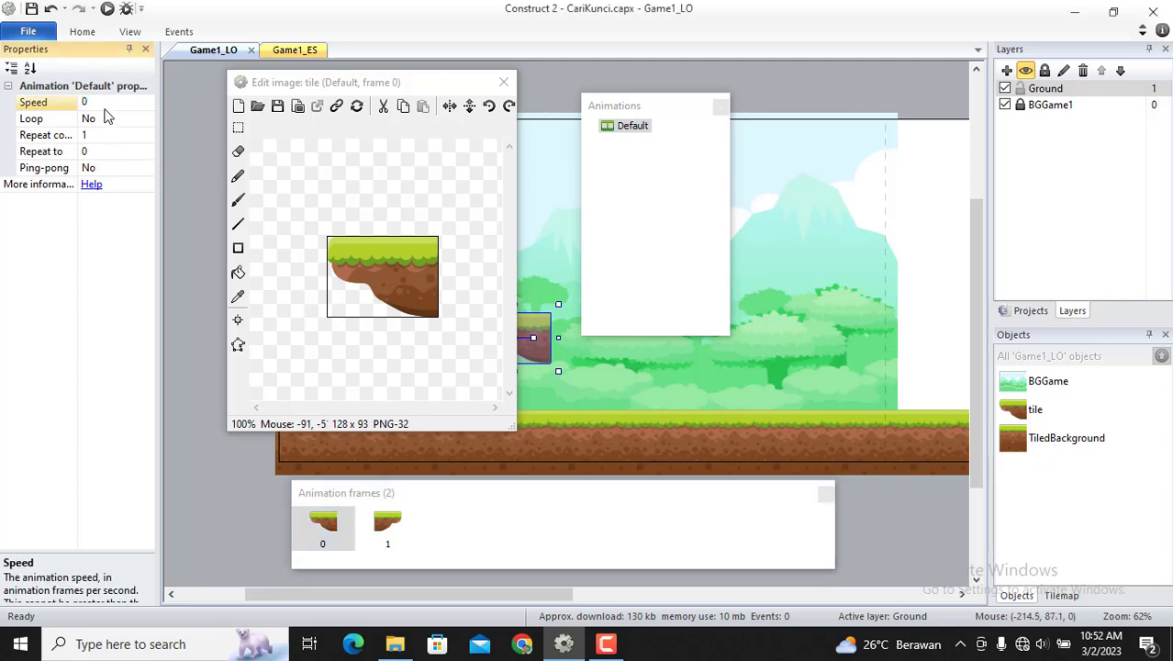
key("Return")
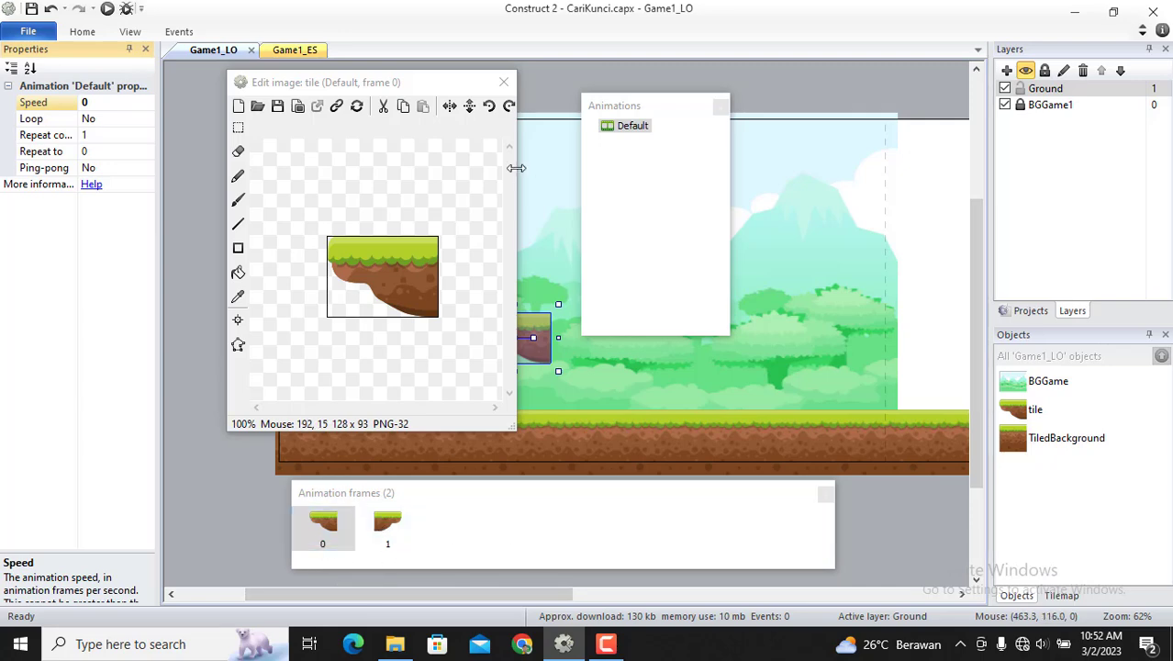
left_click(503, 81)
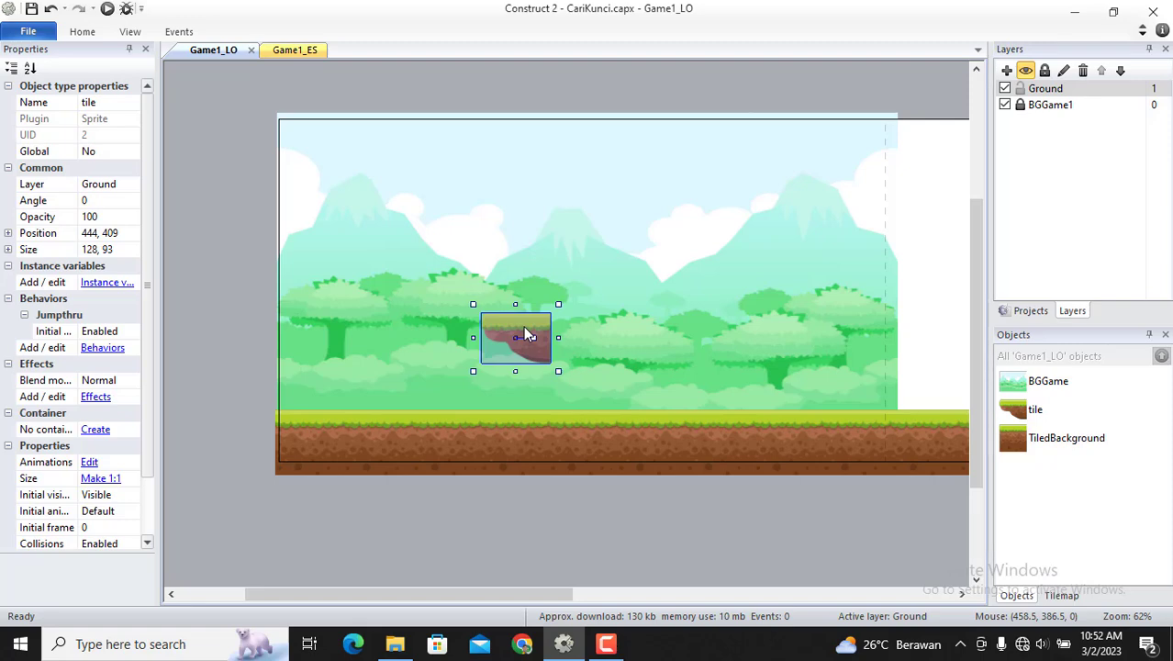
- Duplicate the tile sprite directly to the right of the original and set the copy's initial frame to 1
left_click_drag(528, 336, 599, 338, "ctrl")
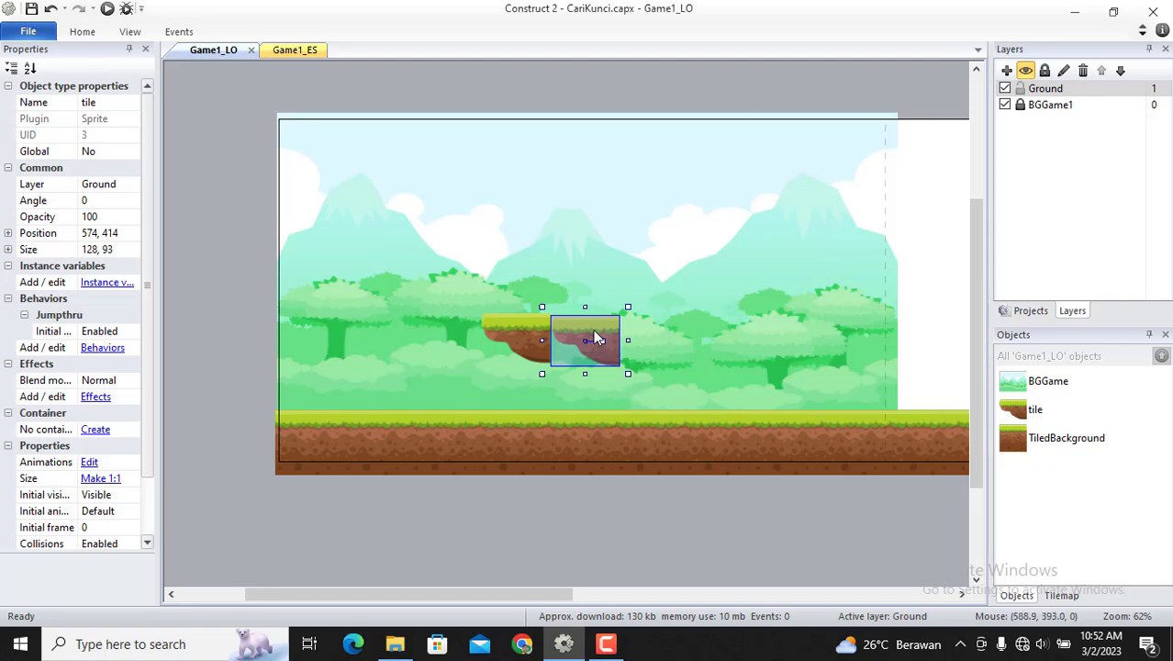
left_click(103, 529)
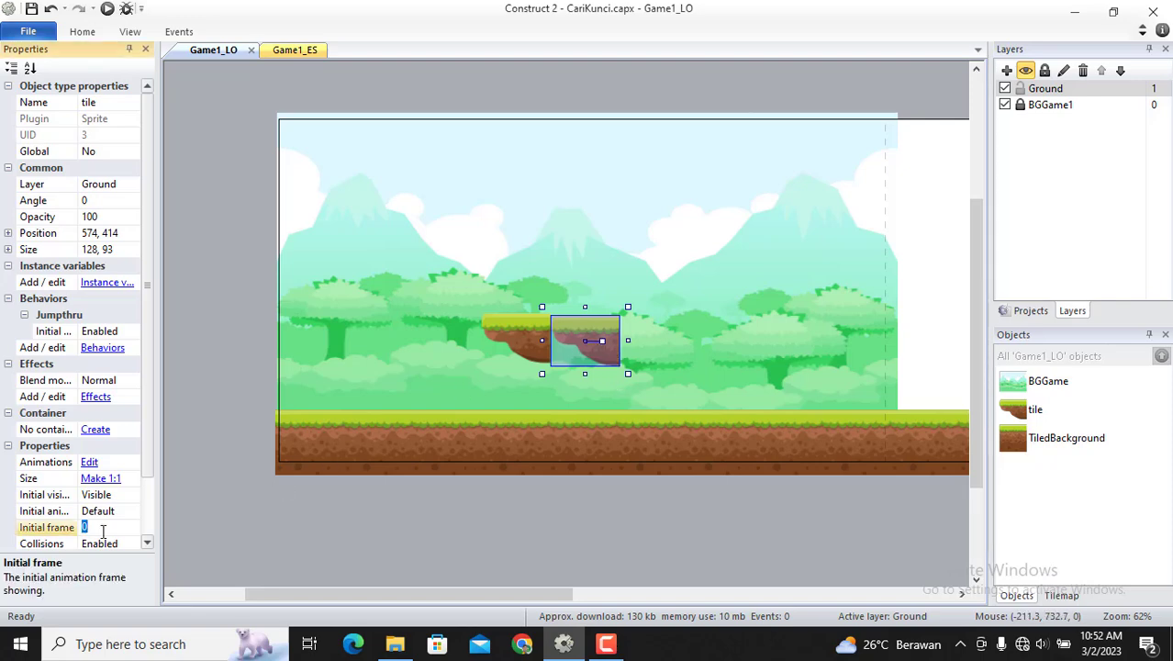
type("1")
key("Return")
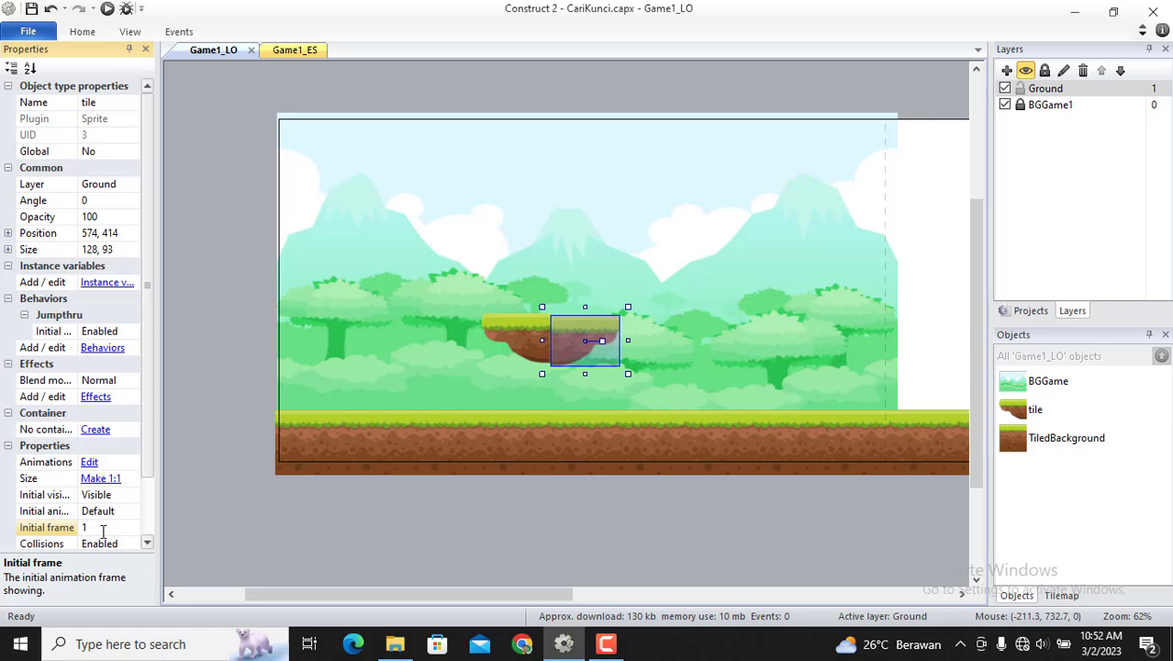
- Nudge the copied tile to about 571, 411 so it joins flush with the original as one platform
left_click(587, 516)
left_click(575, 350)
key("Up")
key("Up")
key("Up")
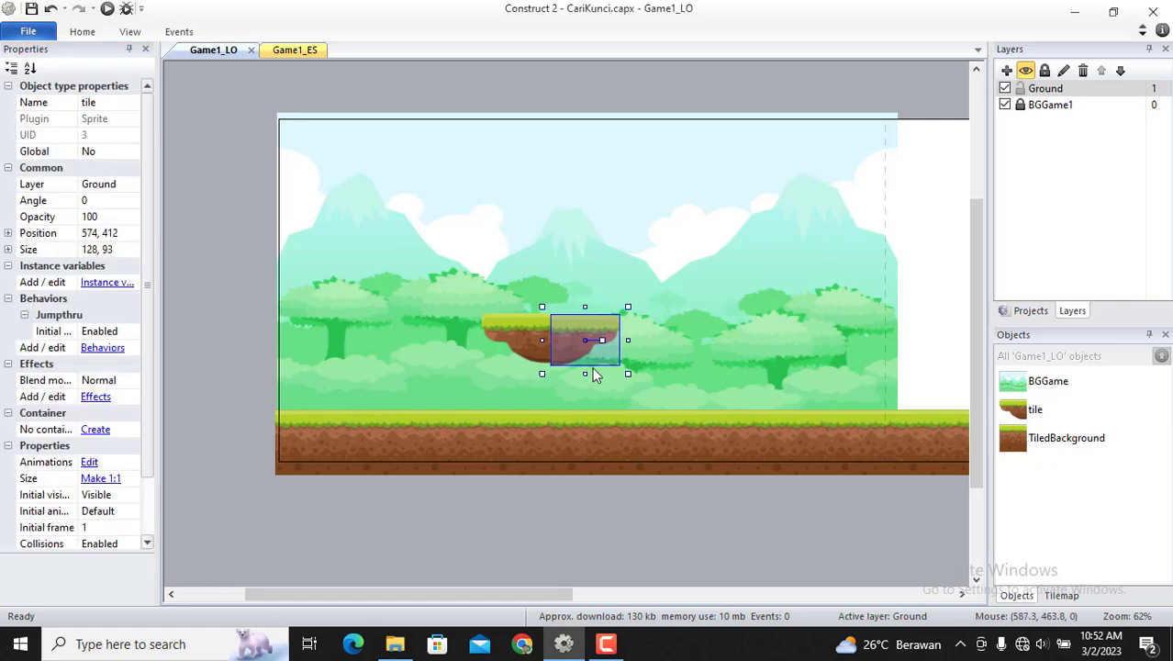
key("Left")
key("Left")
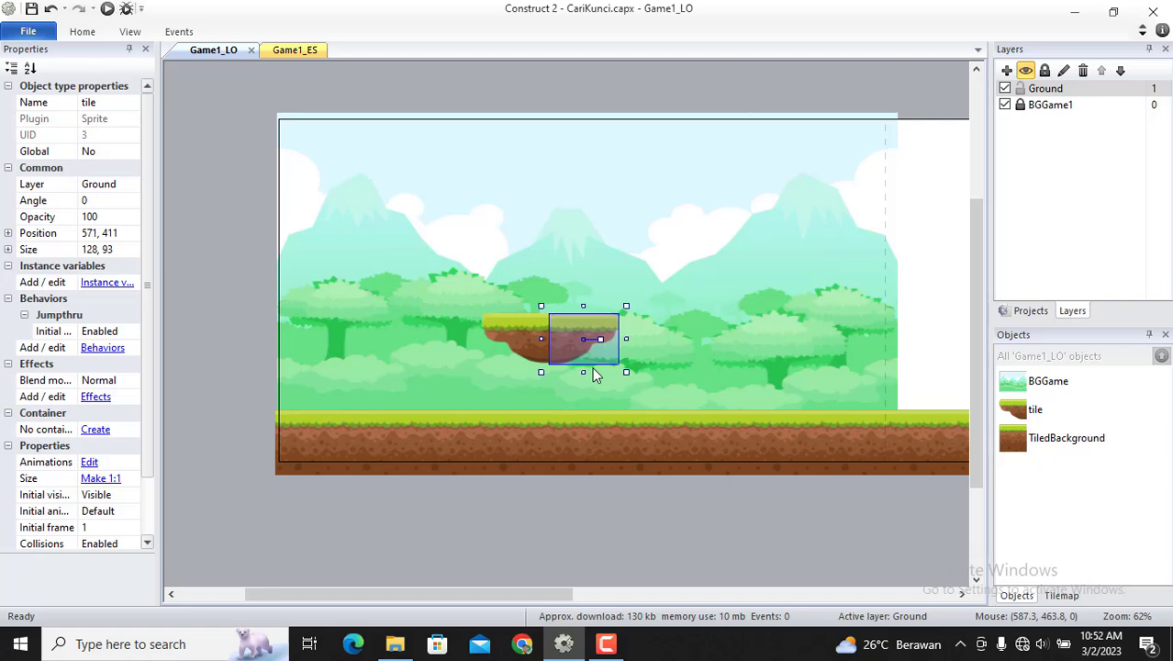
- Move both platform tiles together lower and further left, just above the ground, and undo the accidental clone
left_click_drag(662, 524, 455, 271)
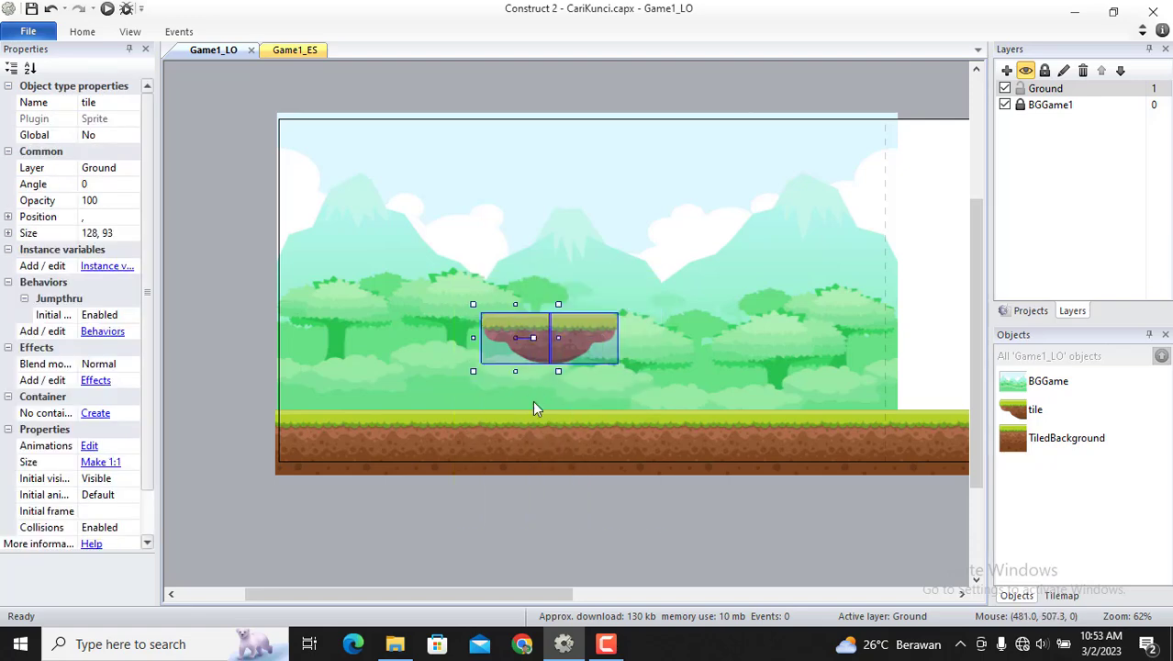
left_click_drag(537, 338, 464, 364)
key("ctrl+z")
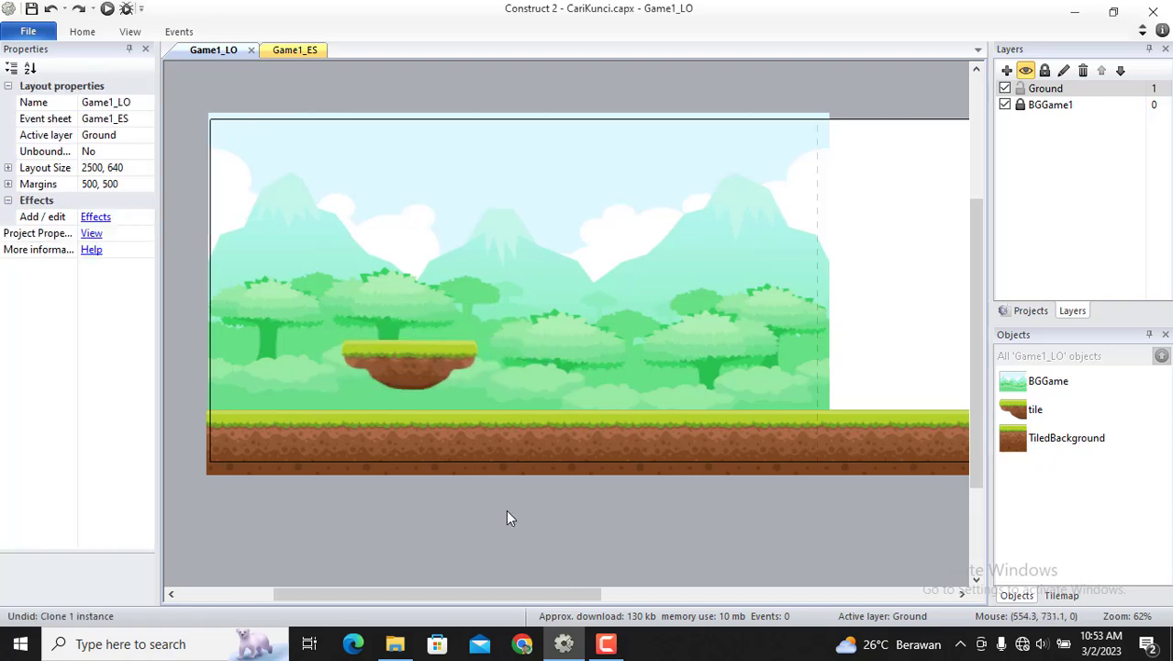
- Duplicate the two-tile platform twice, once higher over the background's right half and once above the ground near the layout's far right end
mouse_move(507, 510)
left_mouse_down()
mouse_move(481, 325)
mouse_move(342, 278)
left_mouse_up()
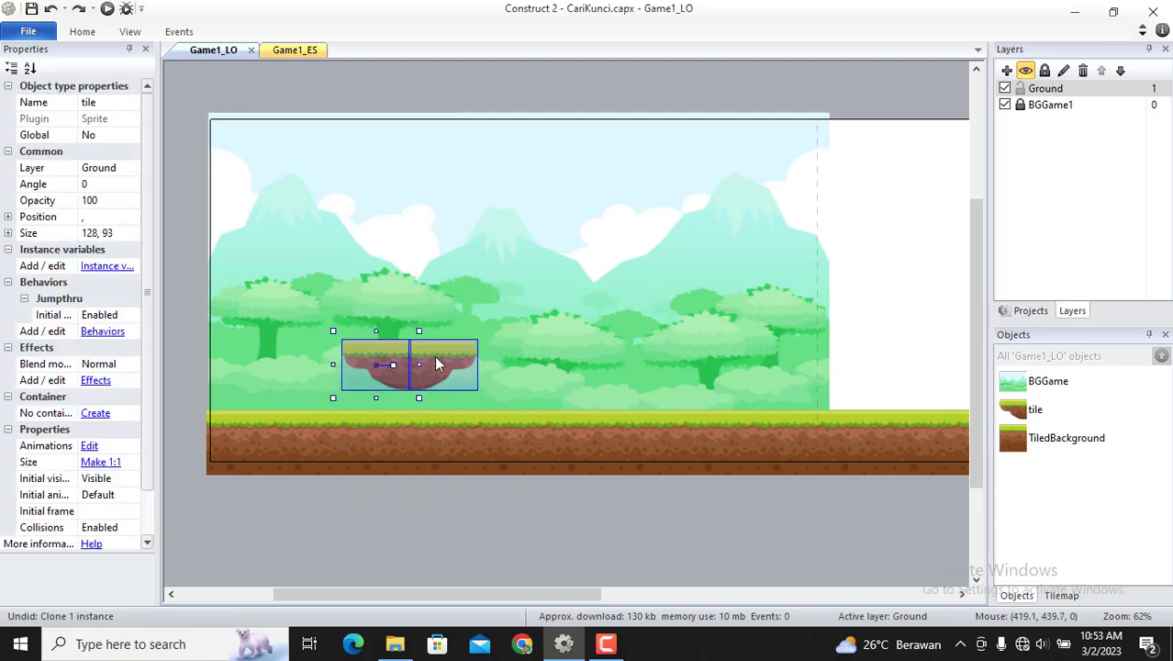
left_click_drag(436, 370, 663, 307, "ctrl")
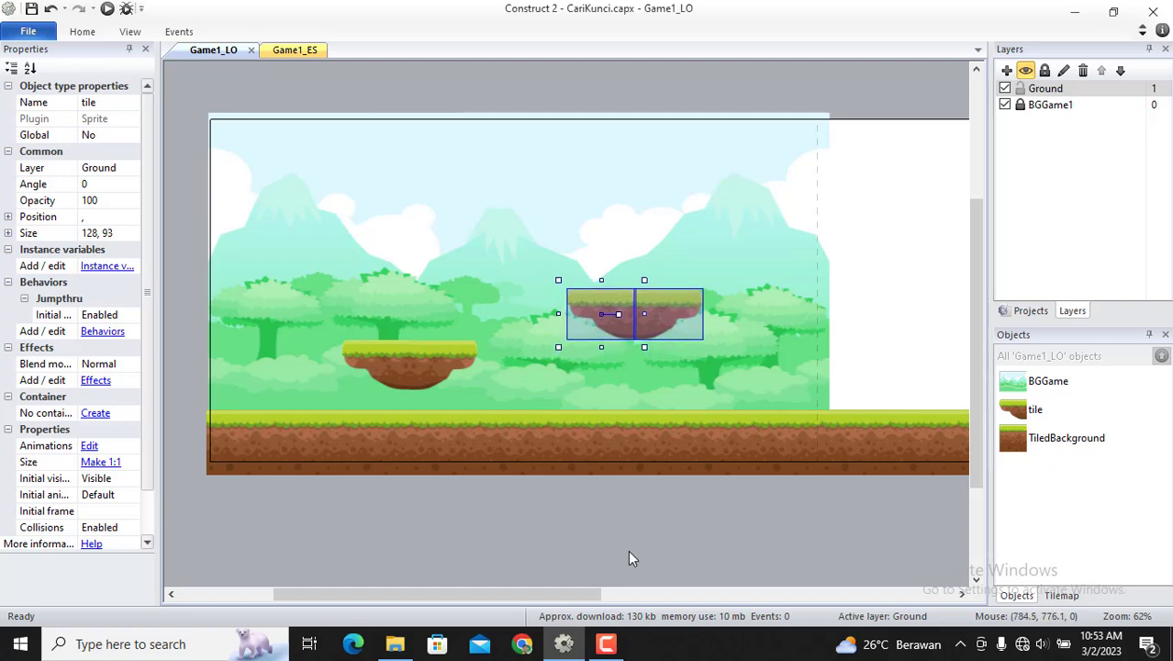
left_click_drag(592, 595, 742, 594)
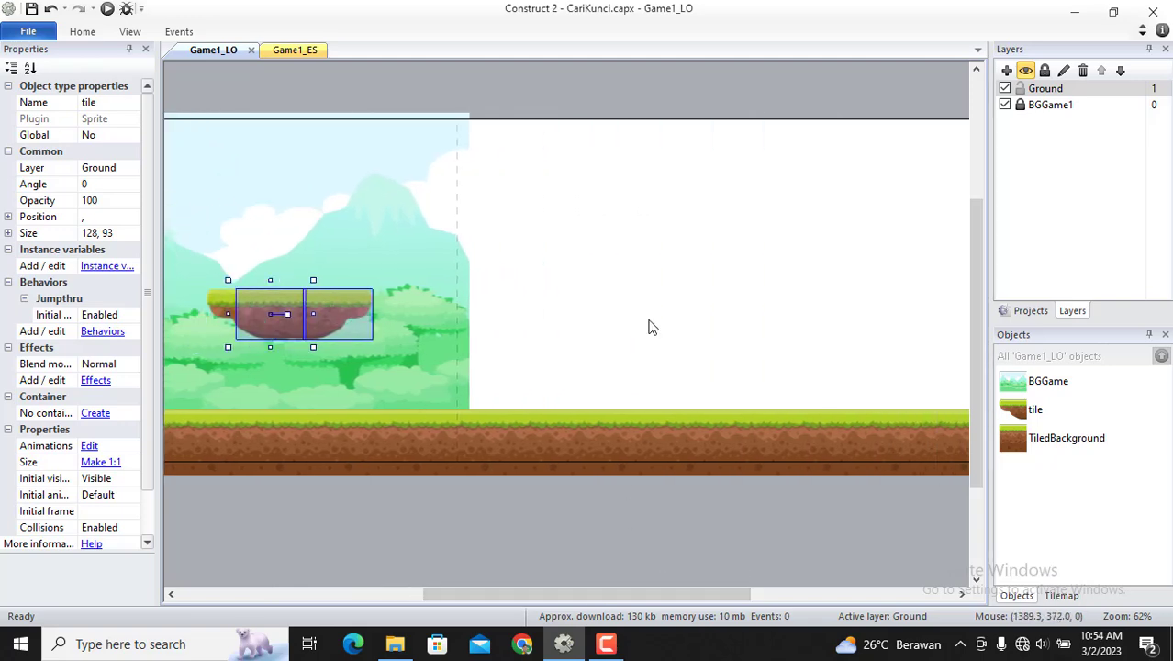
left_click_drag(357, 306, 907, 347)
left_click_drag(741, 595, 882, 587)
left_click_drag(549, 348, 642, 348)
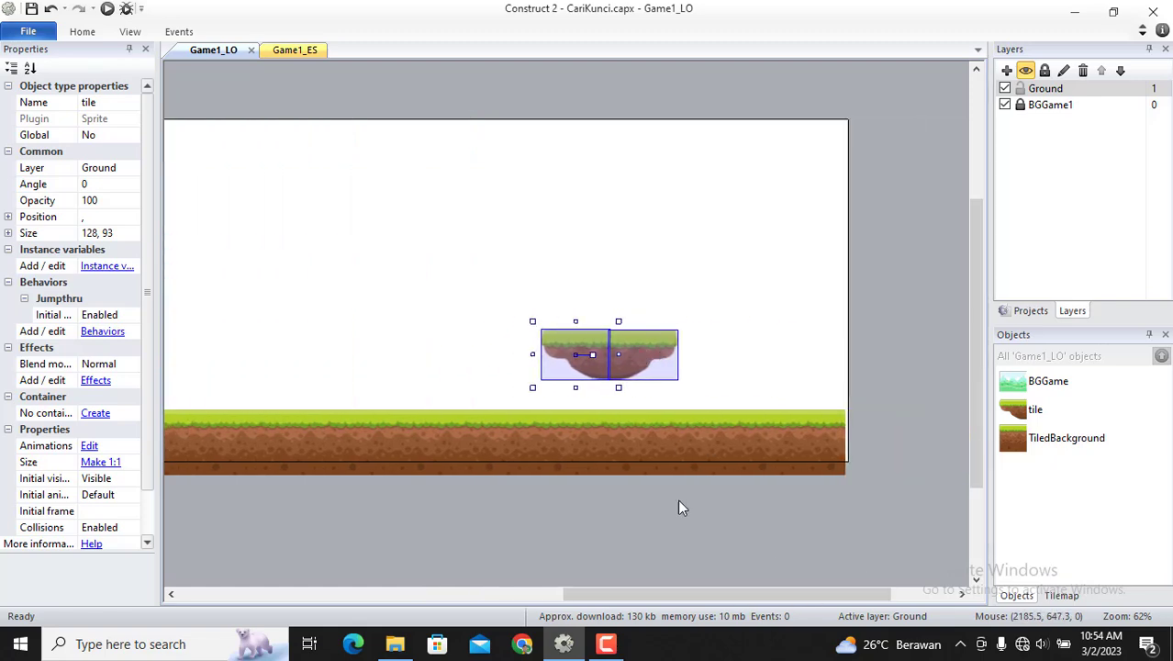
left_click(679, 501)
- Import the tile1 and tile3 images from the Tiles folder as separate sprites on the ground at about 562, 514 and 1215, 514
left_click_drag(728, 592, 719, 582)
scroll(697, 569, "down", 3, "ctrl")
left_click_drag(637, 593, 401, 553)
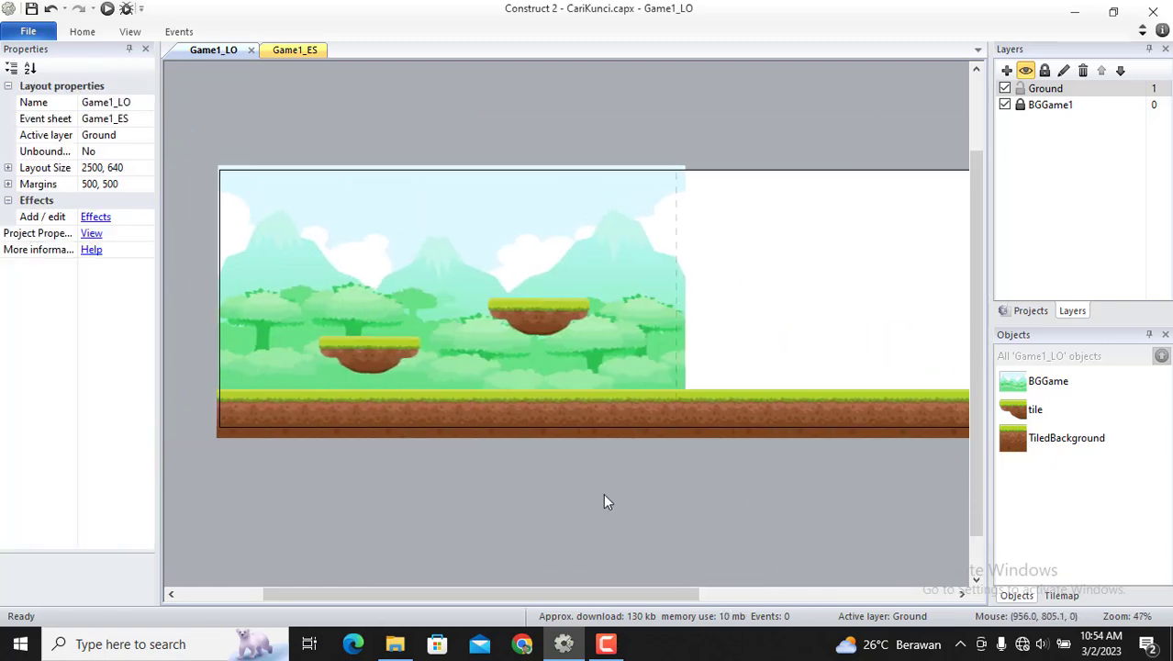
left_click(396, 645)
left_click(725, 453)
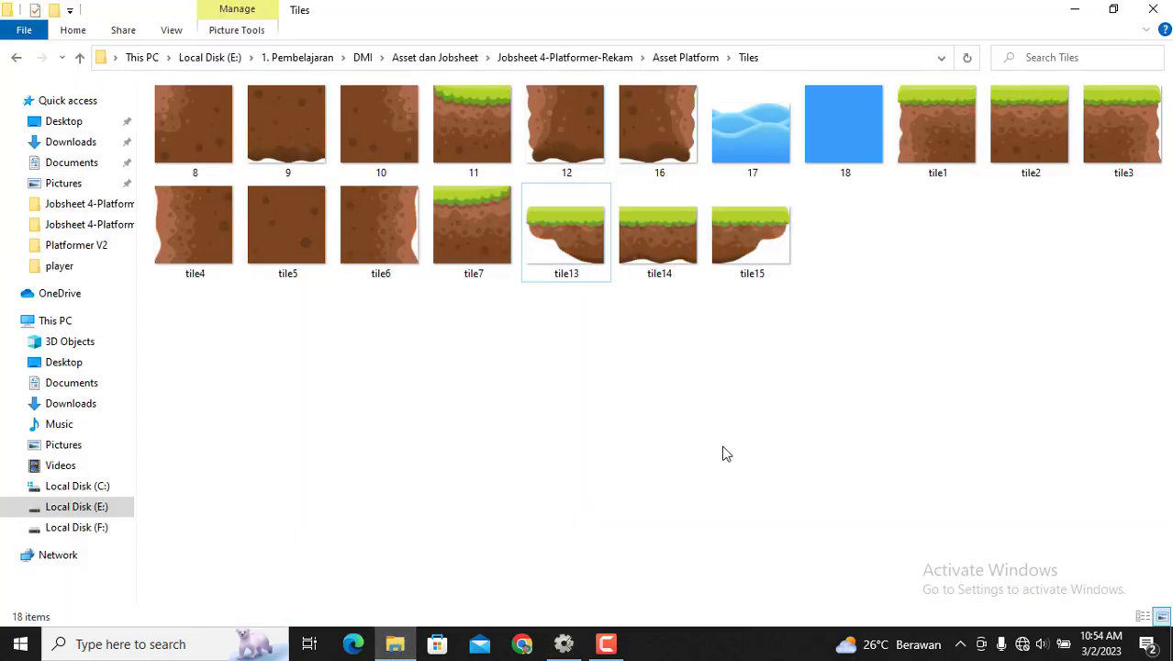
left_click(948, 125)
left_click_drag(943, 128, 451, 375)
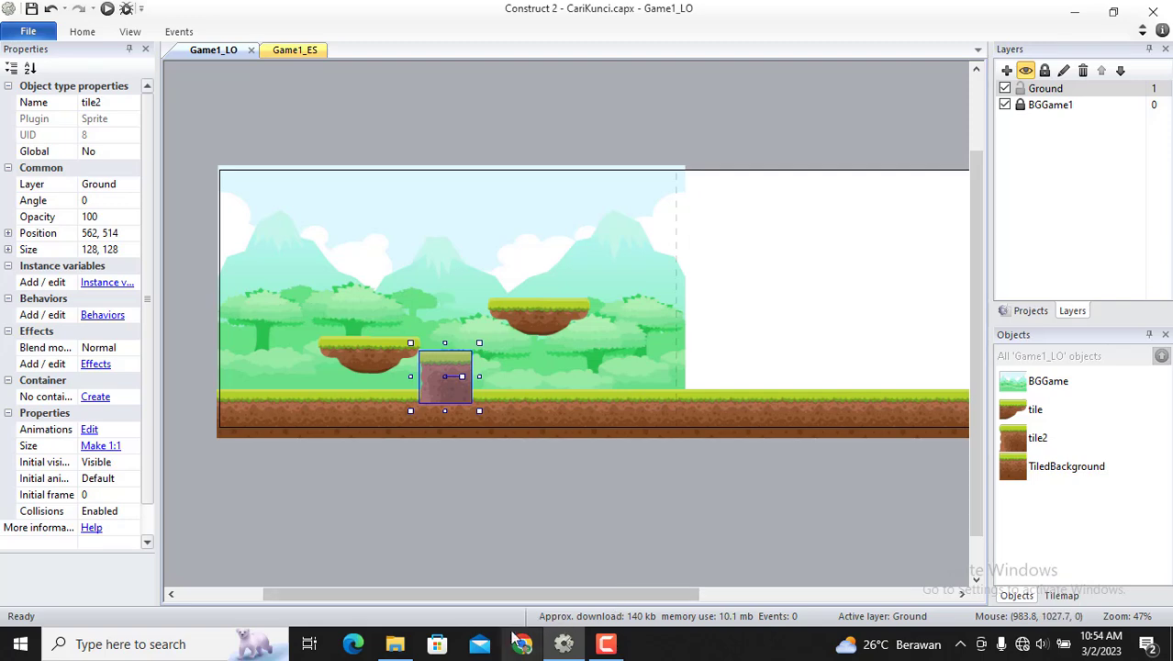
left_click(397, 645)
left_click_drag(1131, 149, 708, 383)
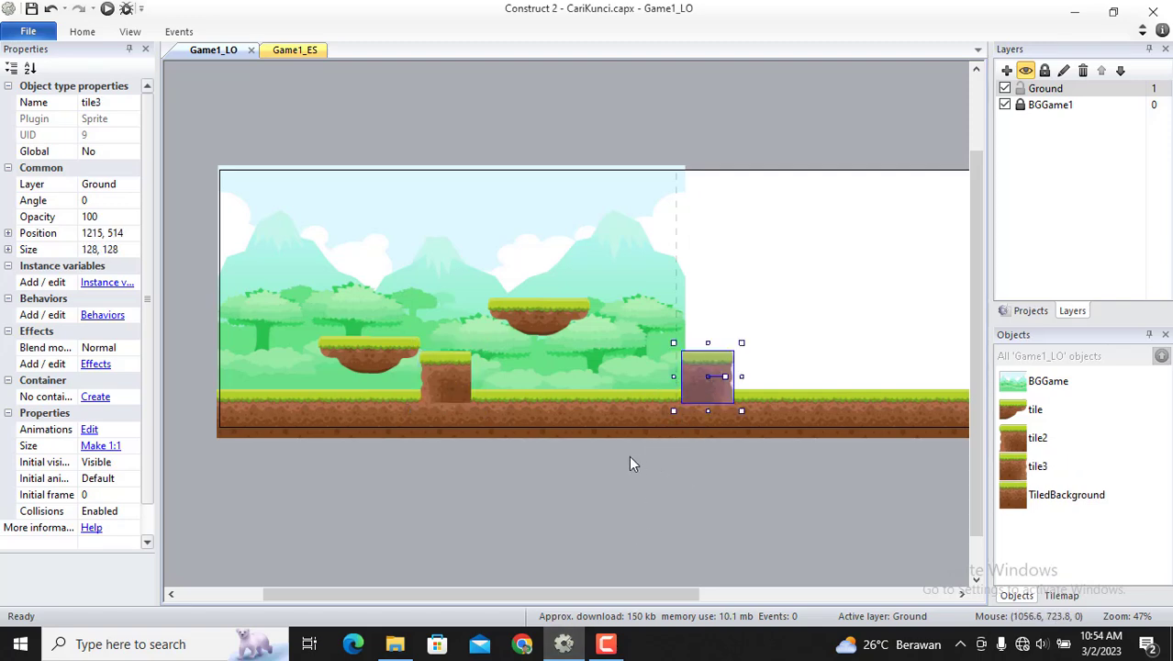
- Shrink the tile2 sprite to about 66 by 66 and the tile3 sprite to a similar small block, both resting on the ground
left_click(442, 367)
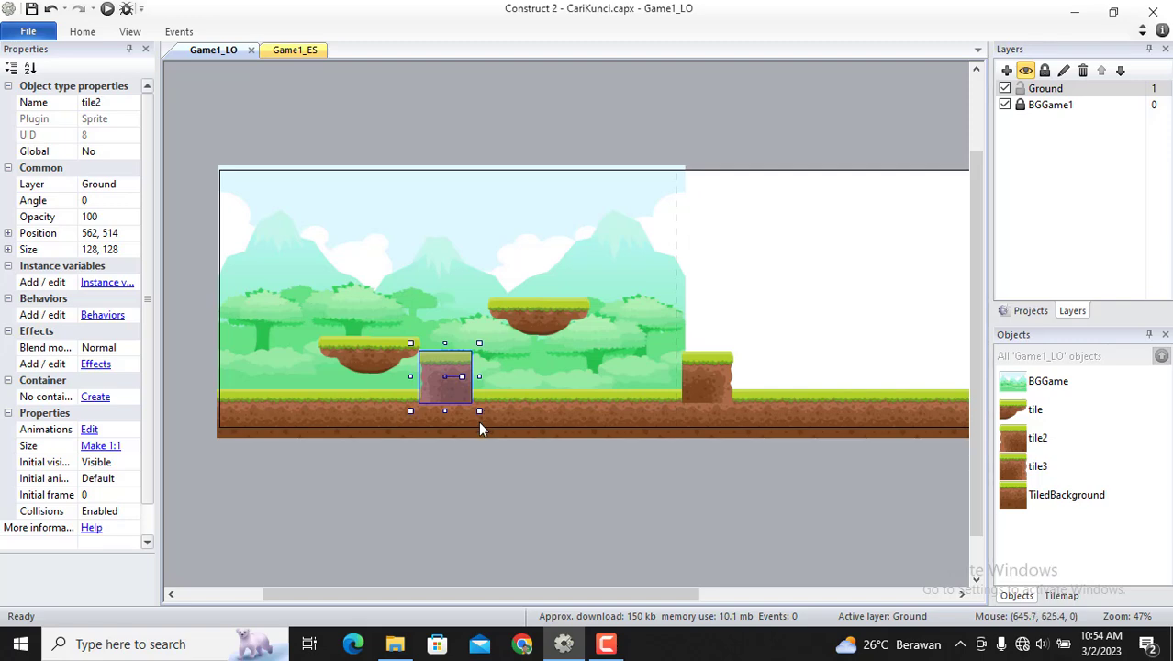
left_click_drag(480, 412, 470, 372)
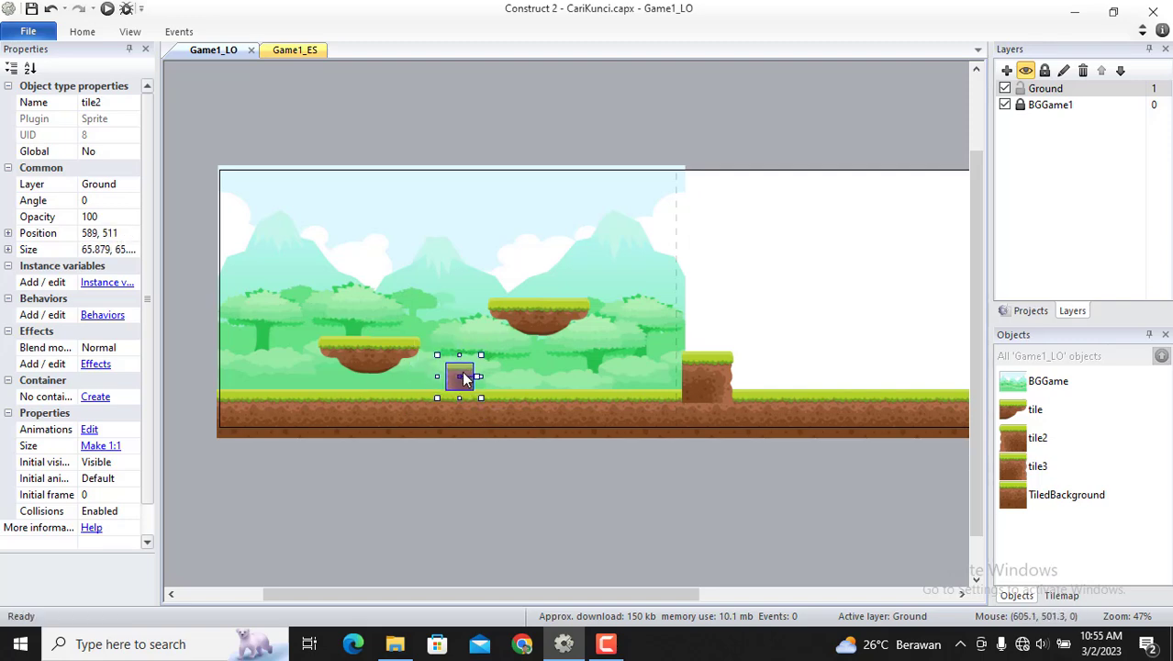
left_click(707, 378)
left_click_drag(721, 399, 713, 382)
- Select both the tile2 and tile3 blocks and make them the same size
left_click(471, 380, "ctrl")
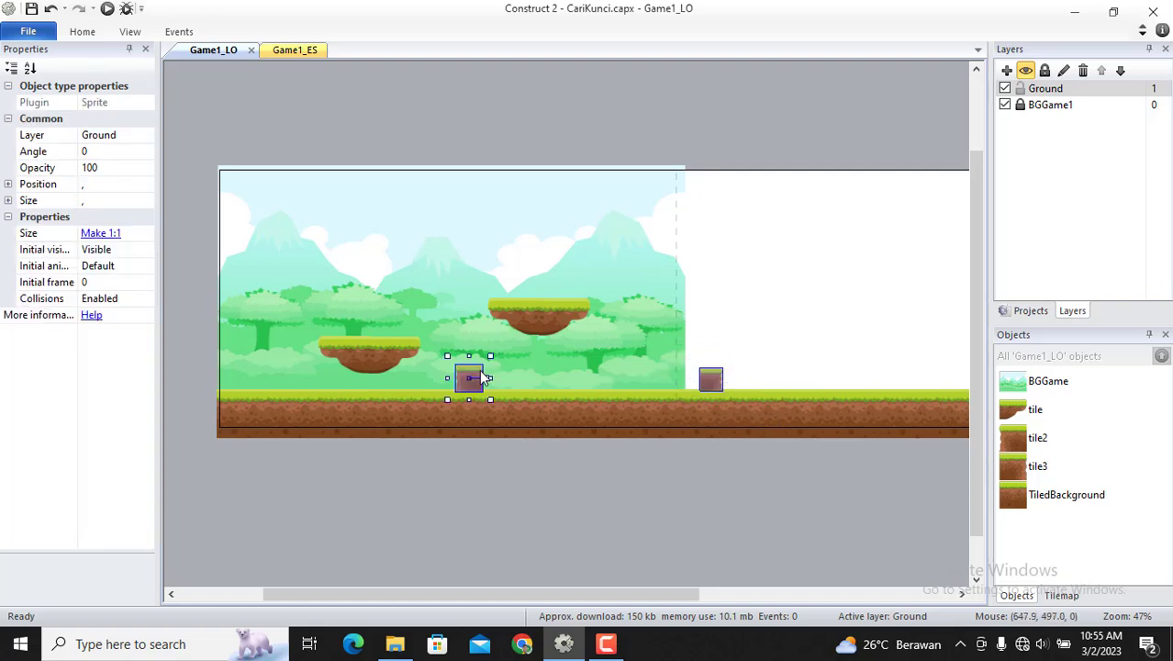
right_click(479, 371)
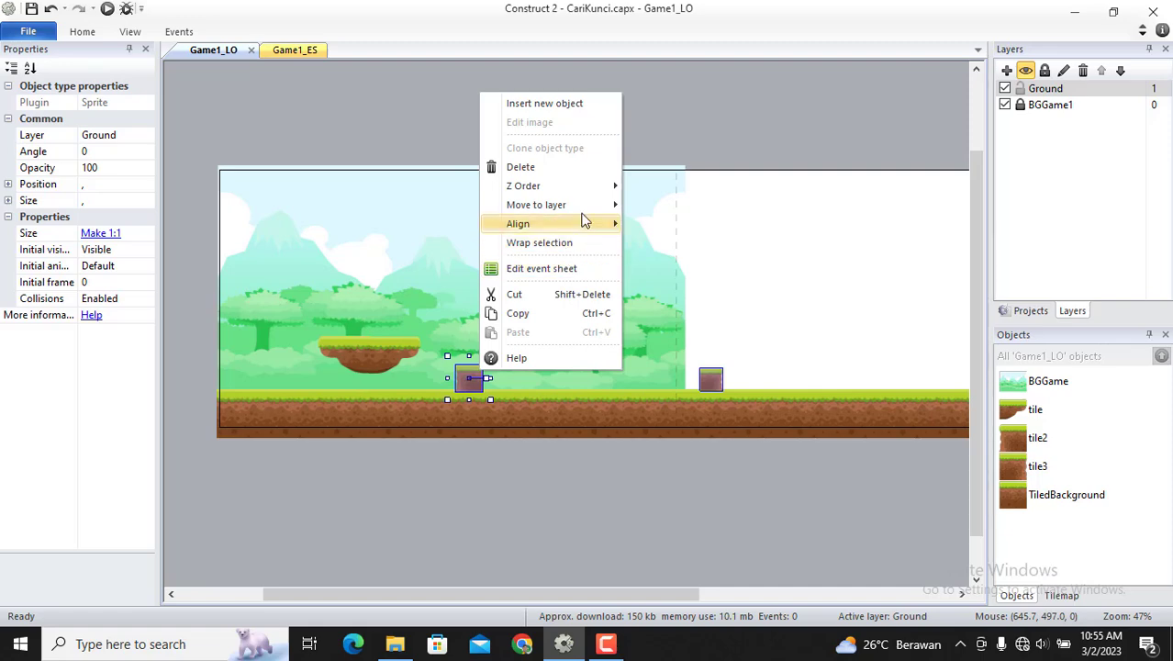
mouse_move(580, 228)
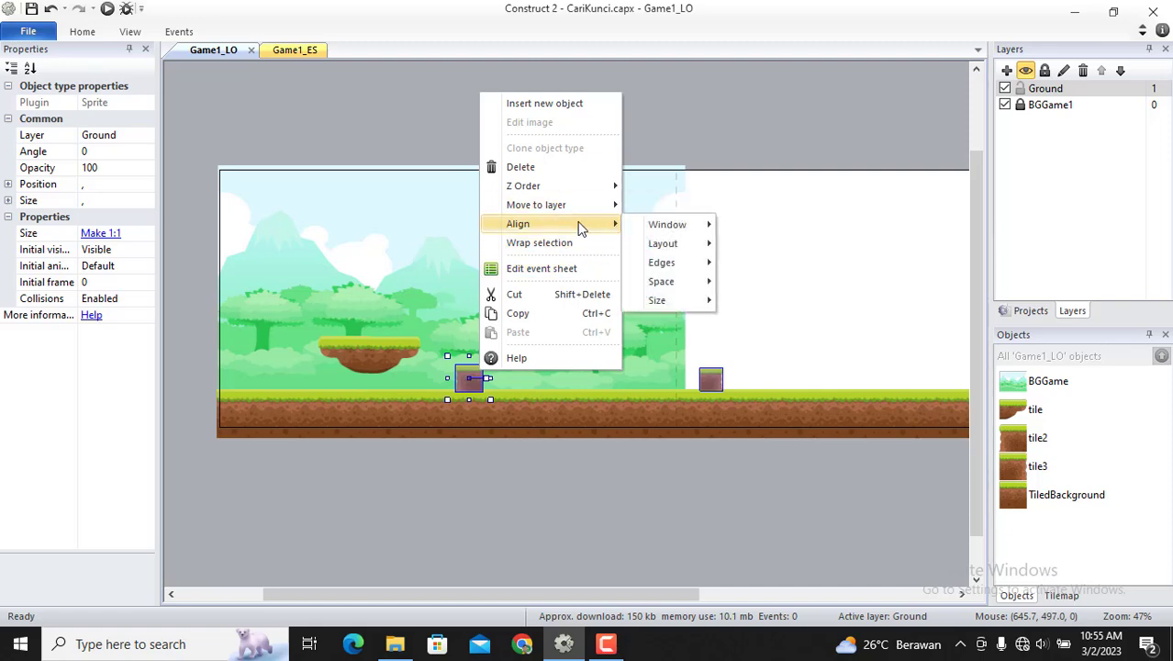
mouse_move(679, 298)
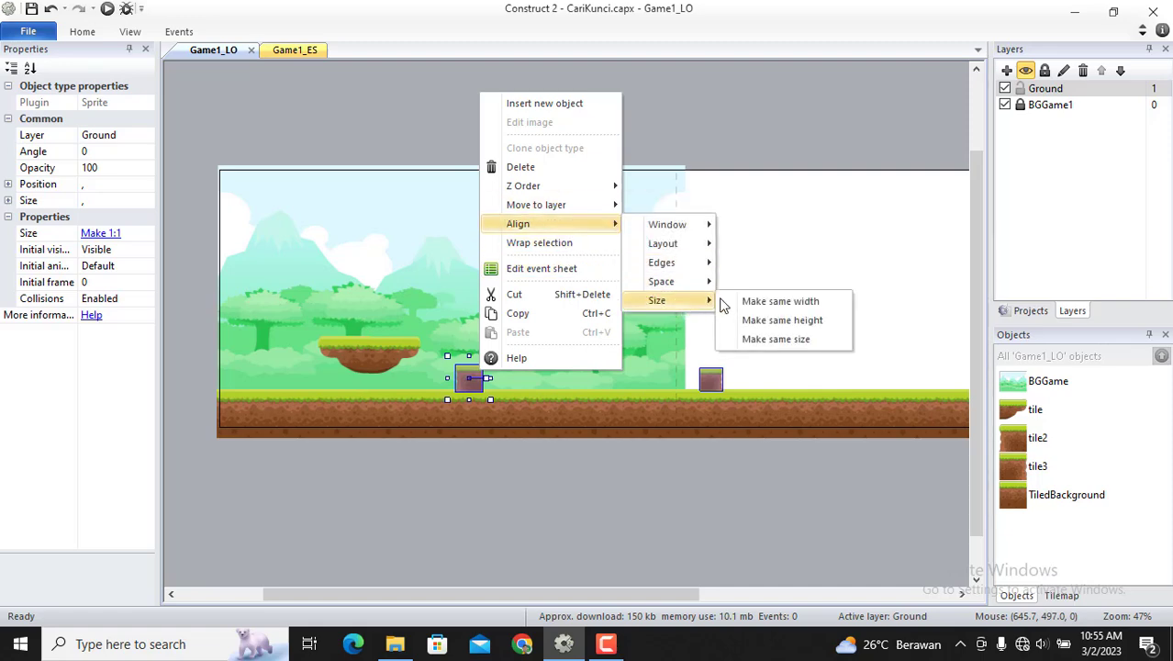
left_click(776, 339)
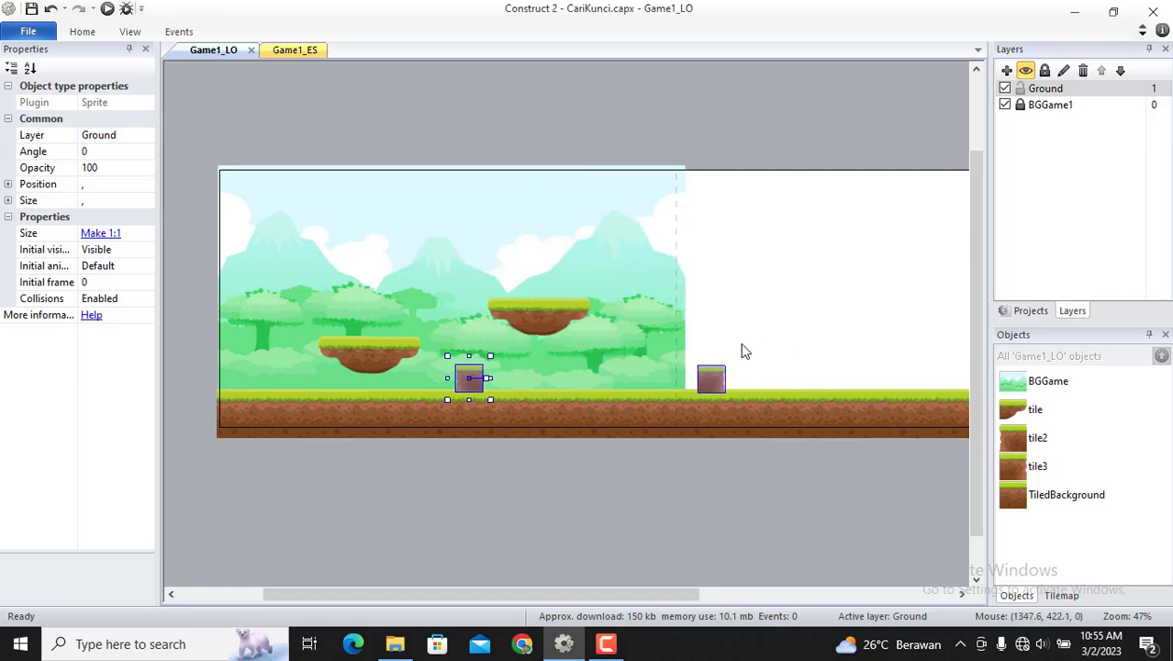
- Align the top edges of the selected tile2 and tile3 blocks
right_click(472, 377)
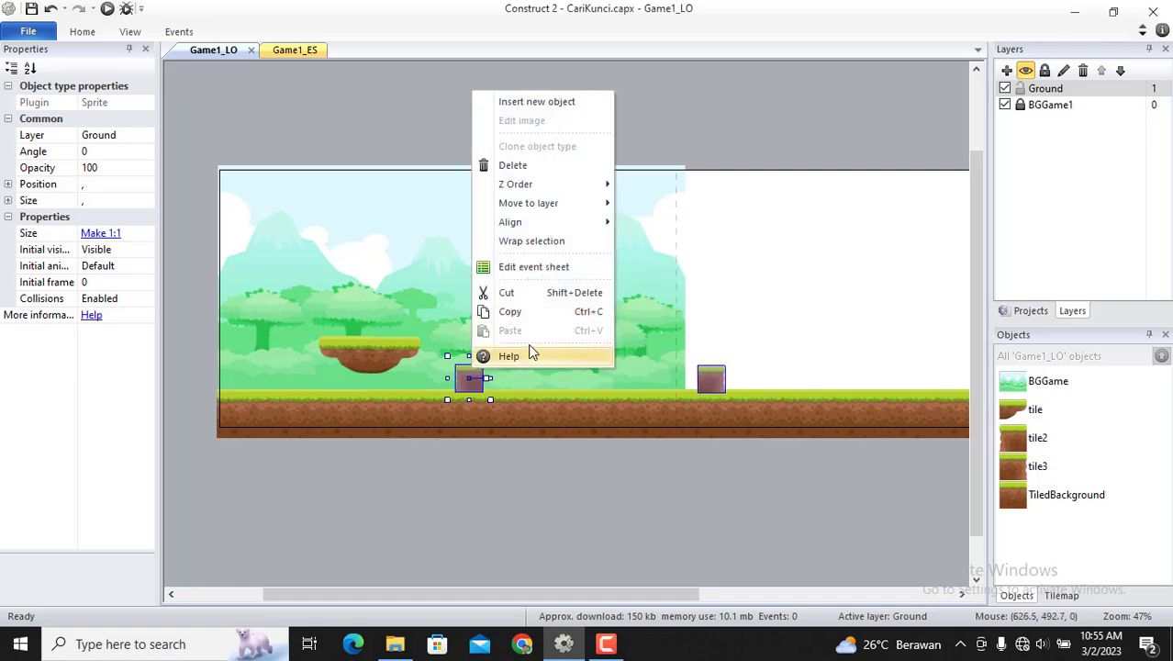
mouse_move(550, 222)
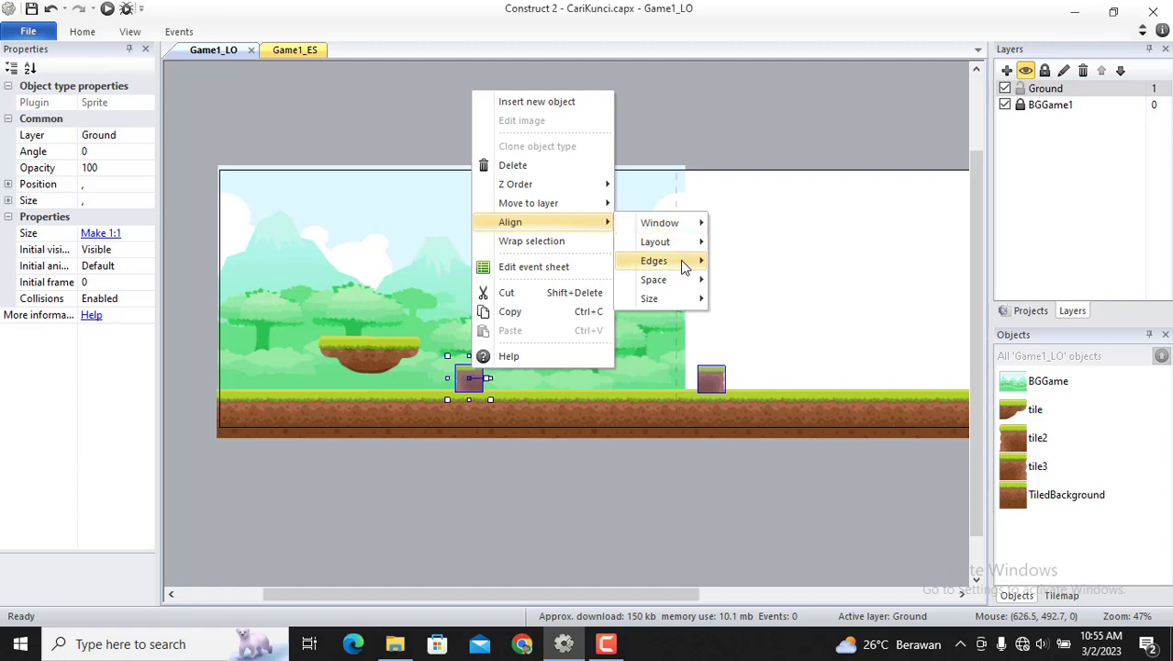
mouse_move(680, 260)
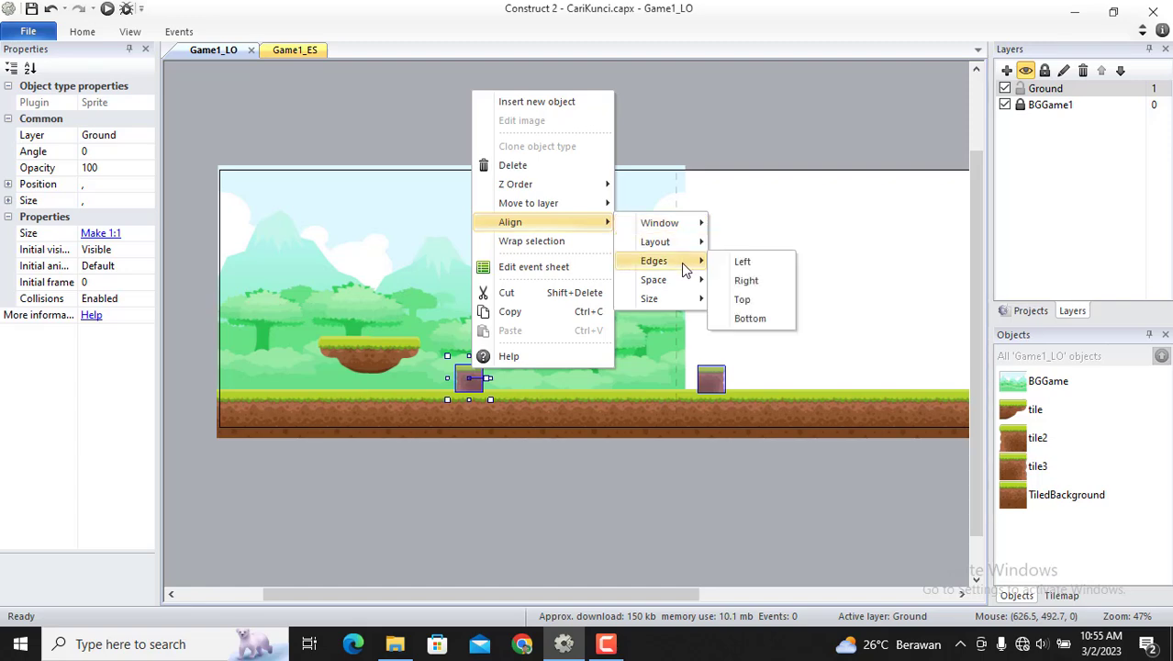
left_click(751, 301)
left_click(640, 490)
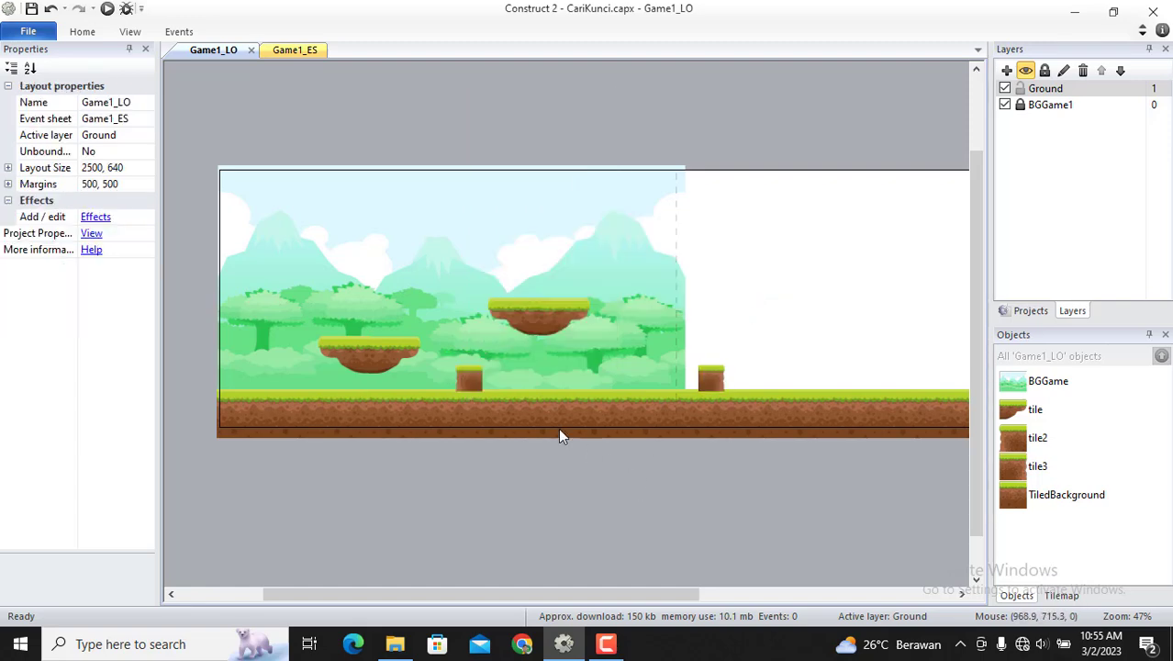
- Raise the tile2 and tile3 blocks together to a vertical position of 510 so they sit on top of the ground
left_click(478, 378)
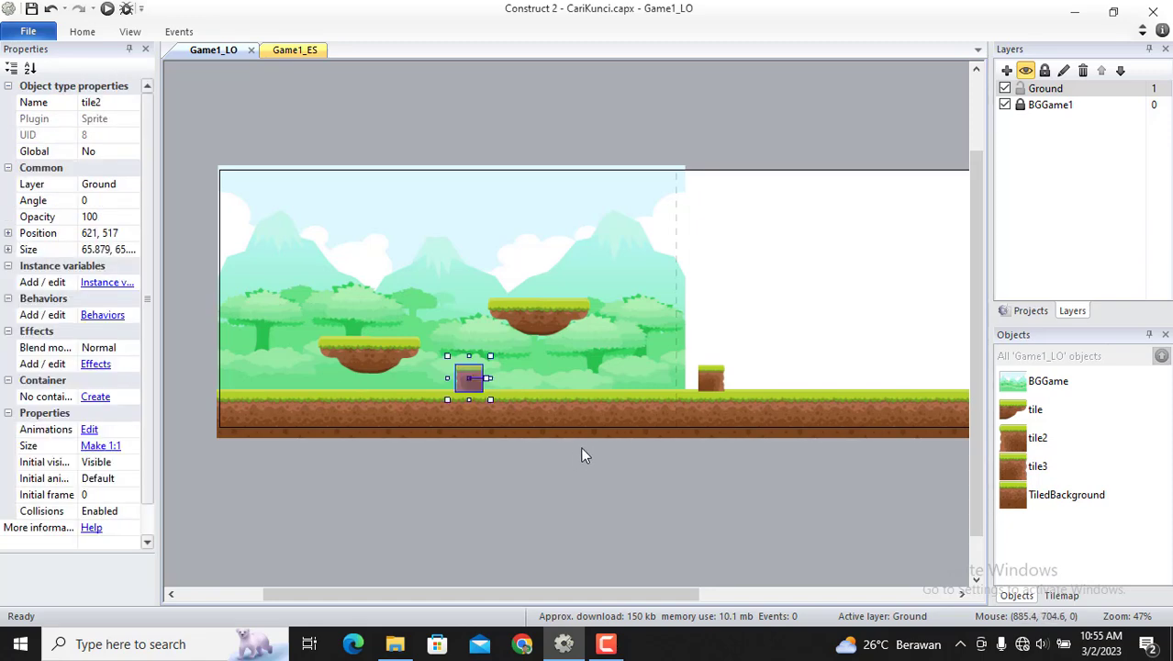
scroll(580, 446, "up", 3, "ctrl")
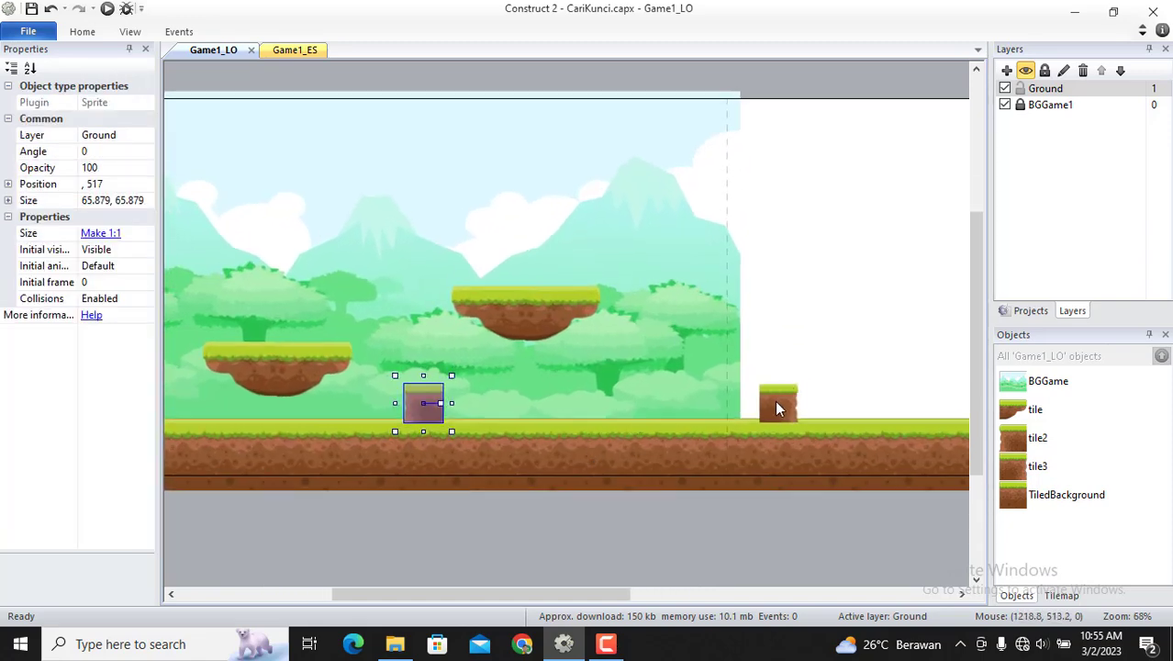
key("Up")
key("Up")
key("Up")
key("Up")
key("Up")
key("Up")
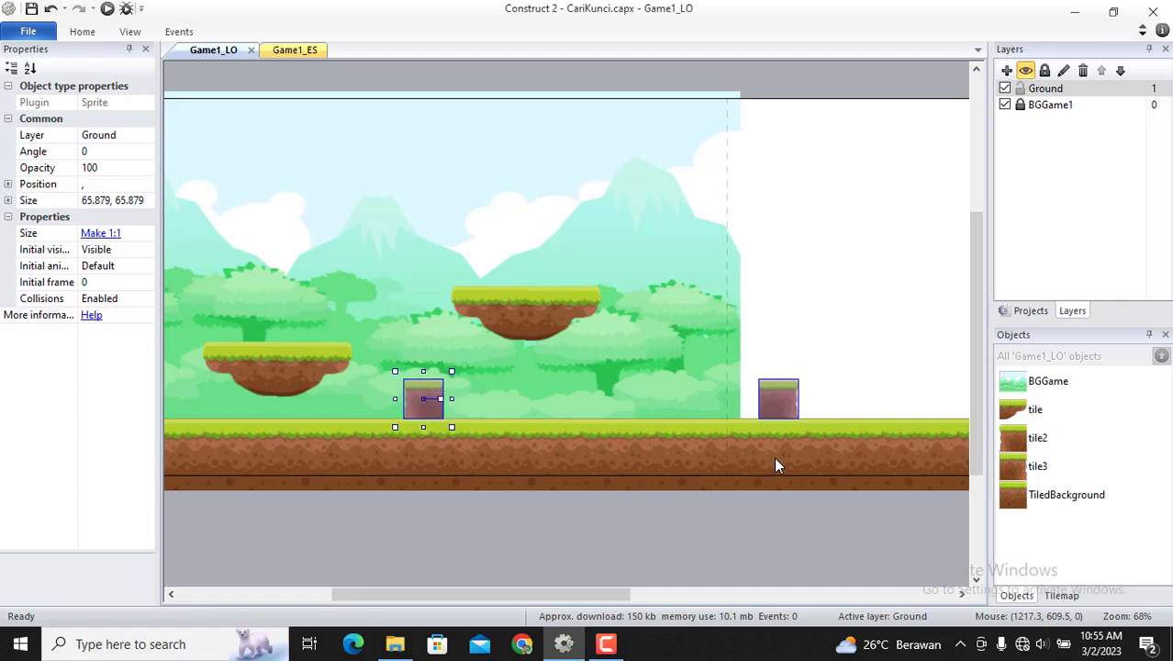
left_click(633, 542)
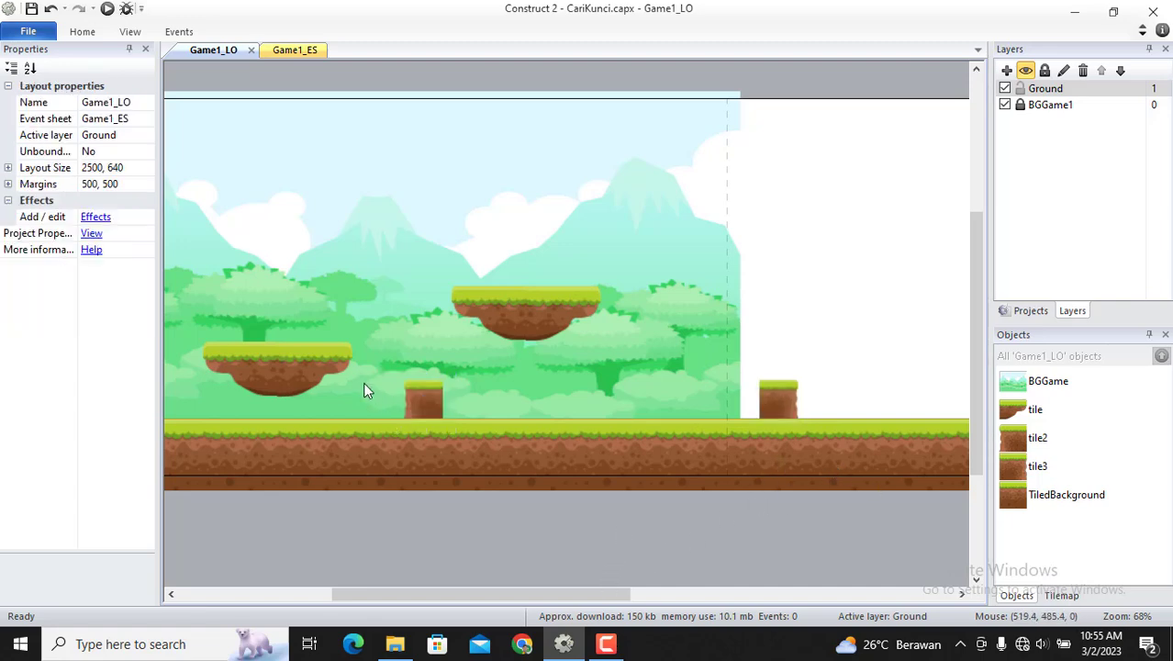
- Add the Solid behavior to the tile2 block
left_click(426, 408)
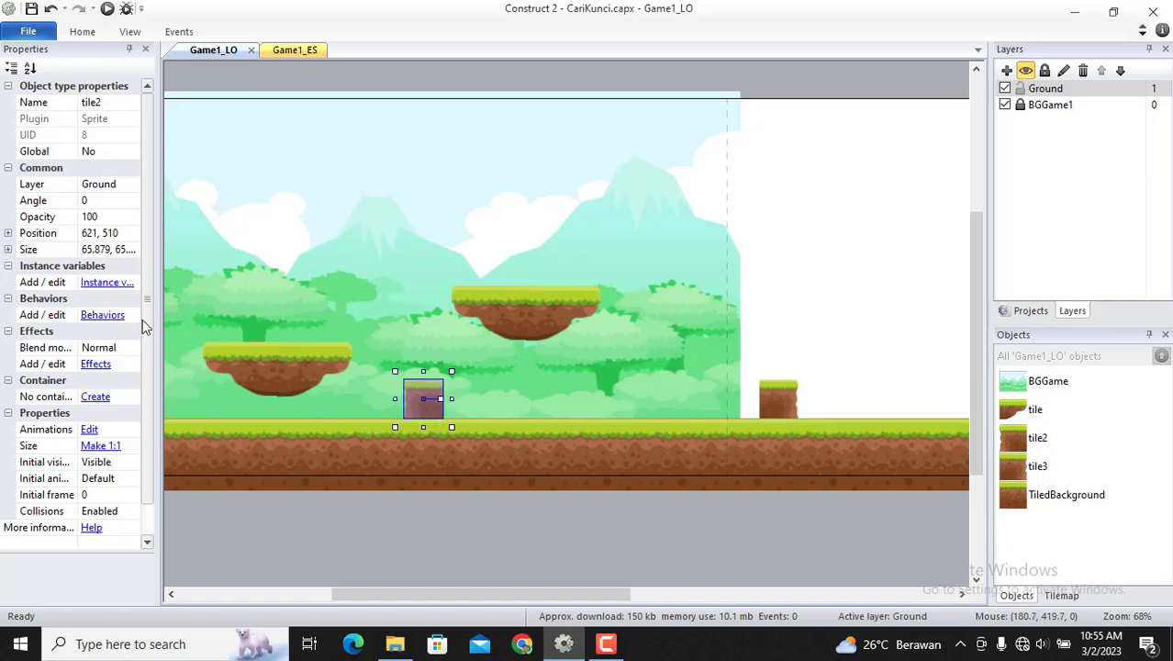
left_click(108, 316)
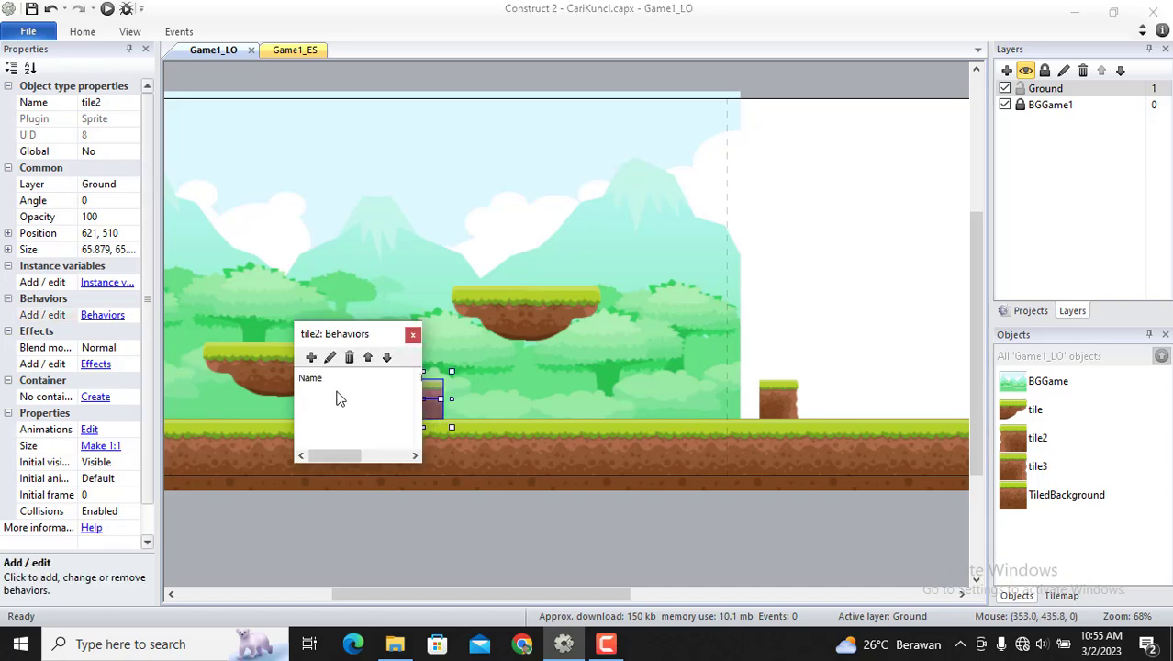
left_click(311, 357)
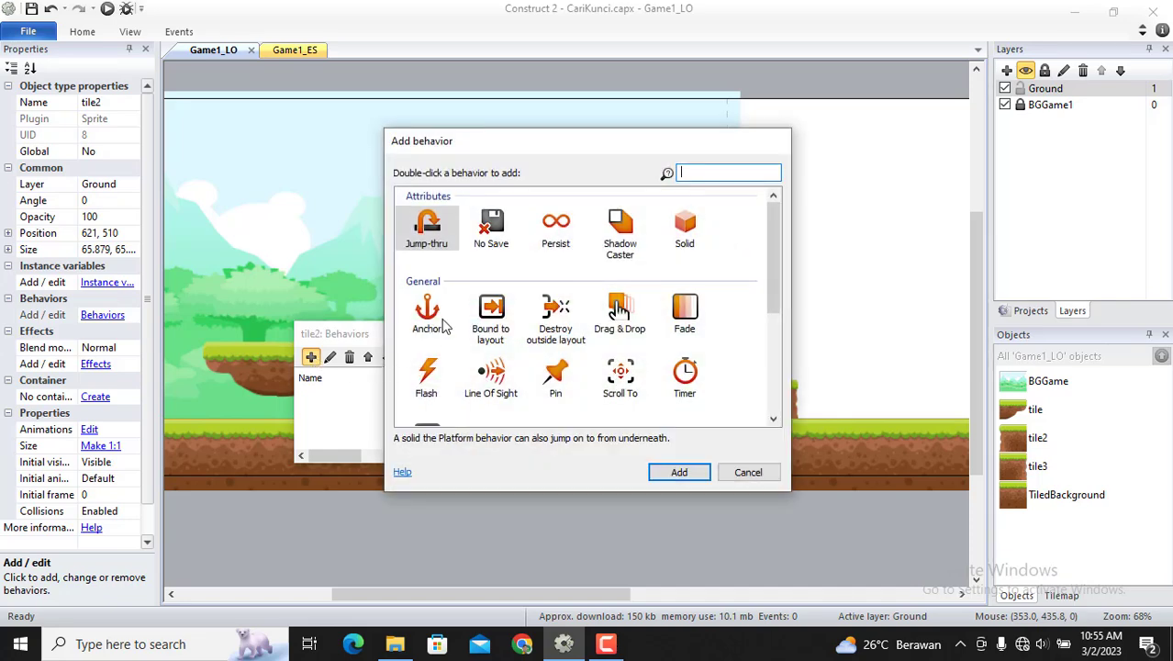
left_click(684, 228)
double_click(684, 228)
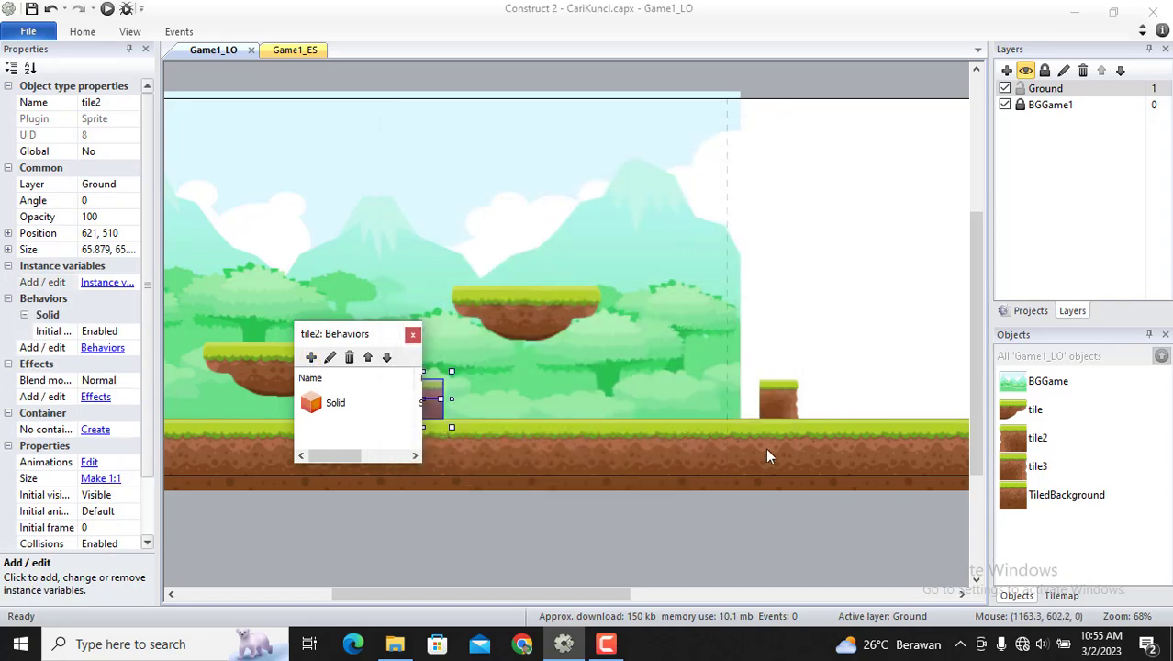
left_click(413, 334)
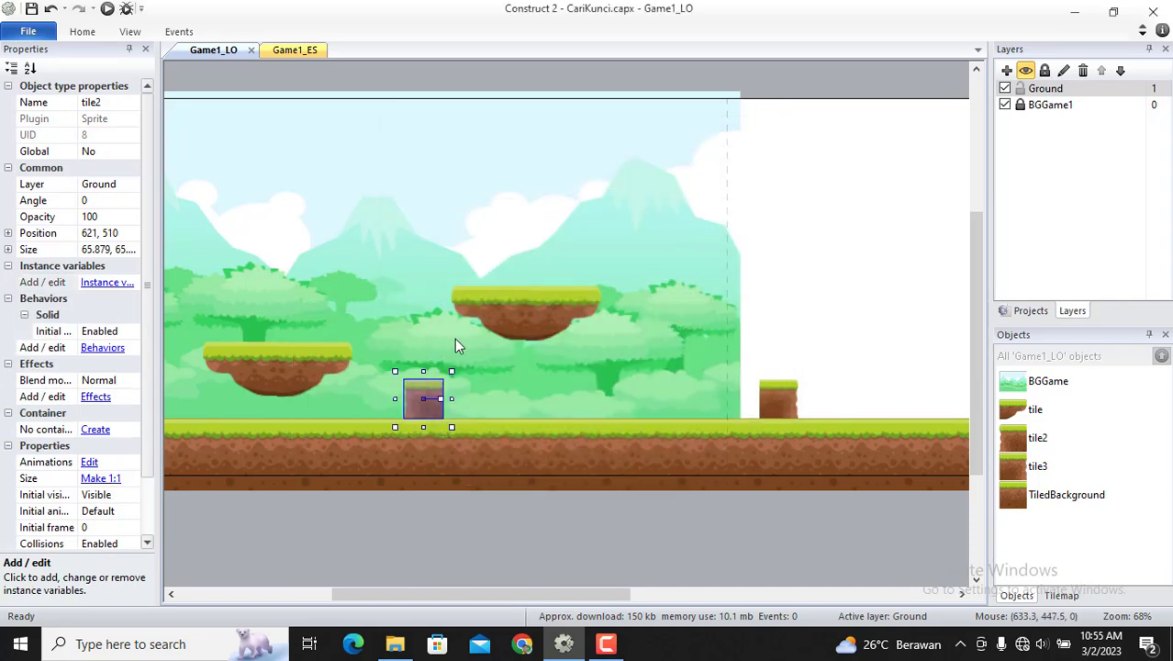
- Add the Solid behavior to the tile3 block
left_click(770, 396)
left_click(103, 315)
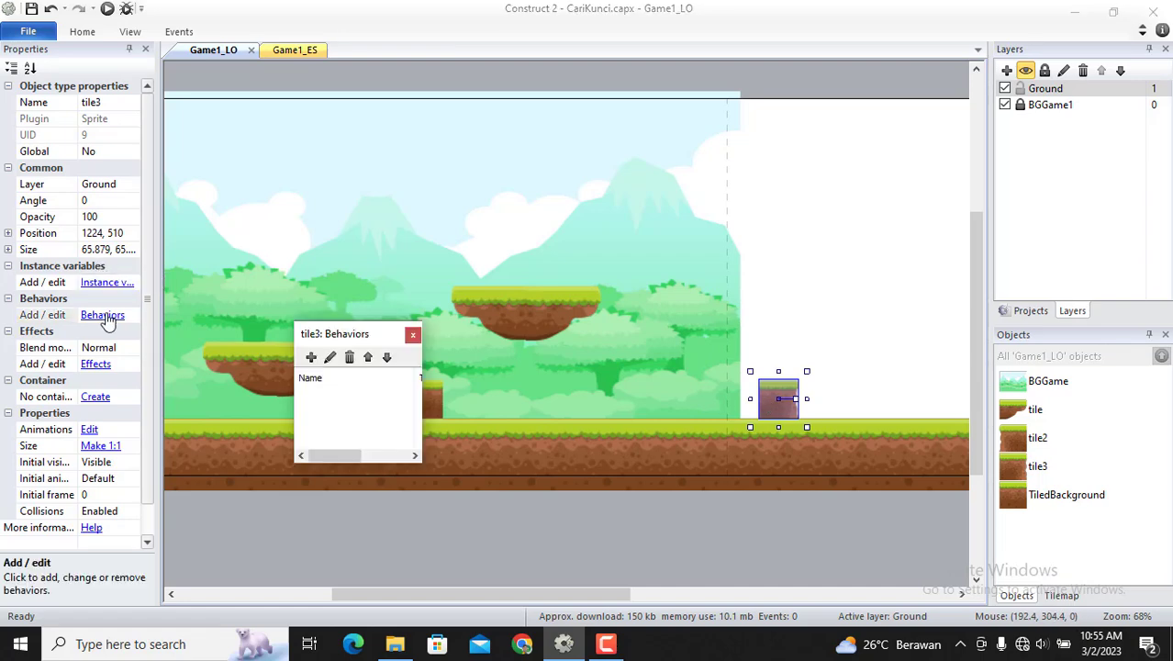
left_click(311, 357)
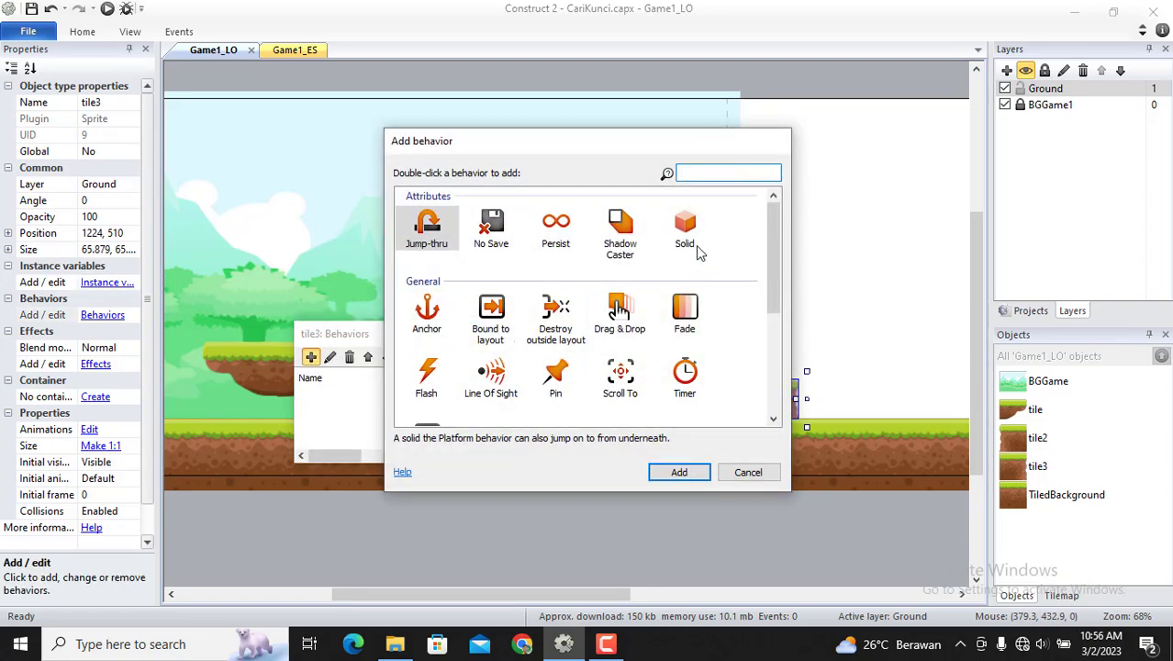
double_click(690, 241)
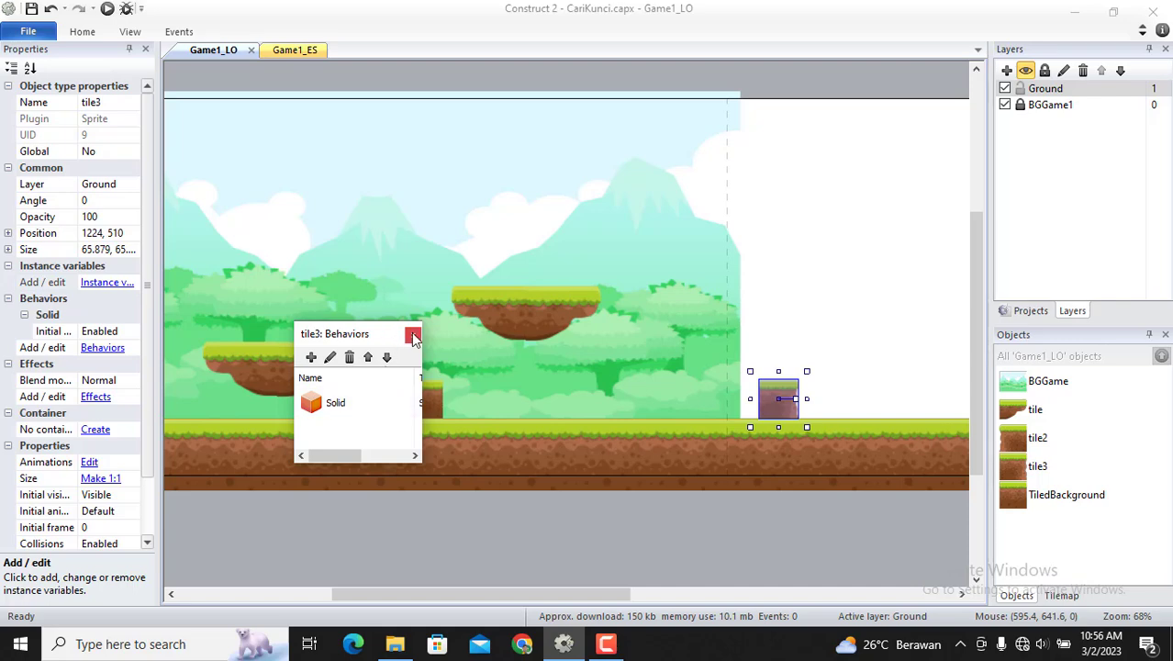
left_click(414, 336)
left_click(739, 561)
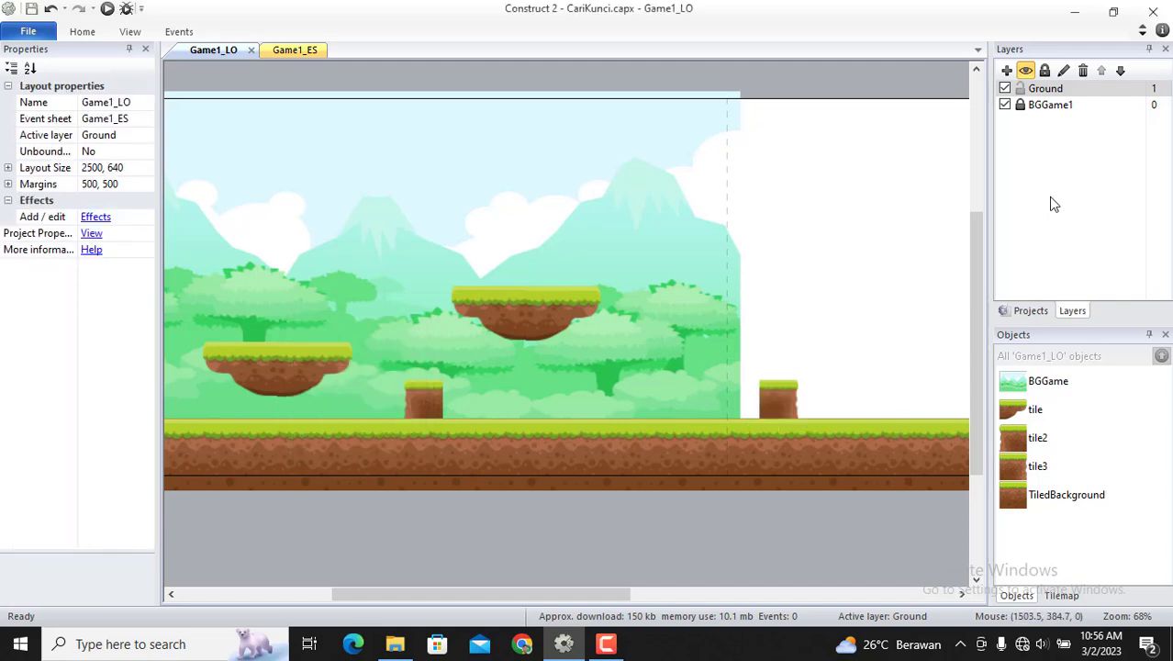
- Add a new layer above Ground and name it Game
left_click(1007, 70)
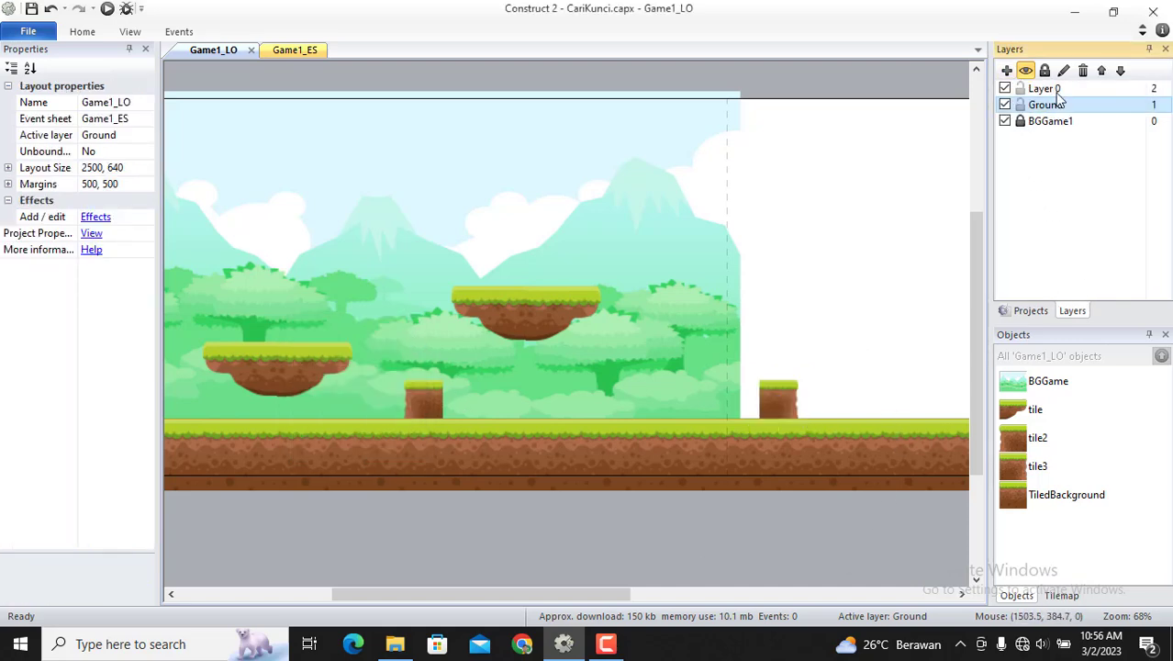
left_click(1057, 92)
left_click(1057, 92)
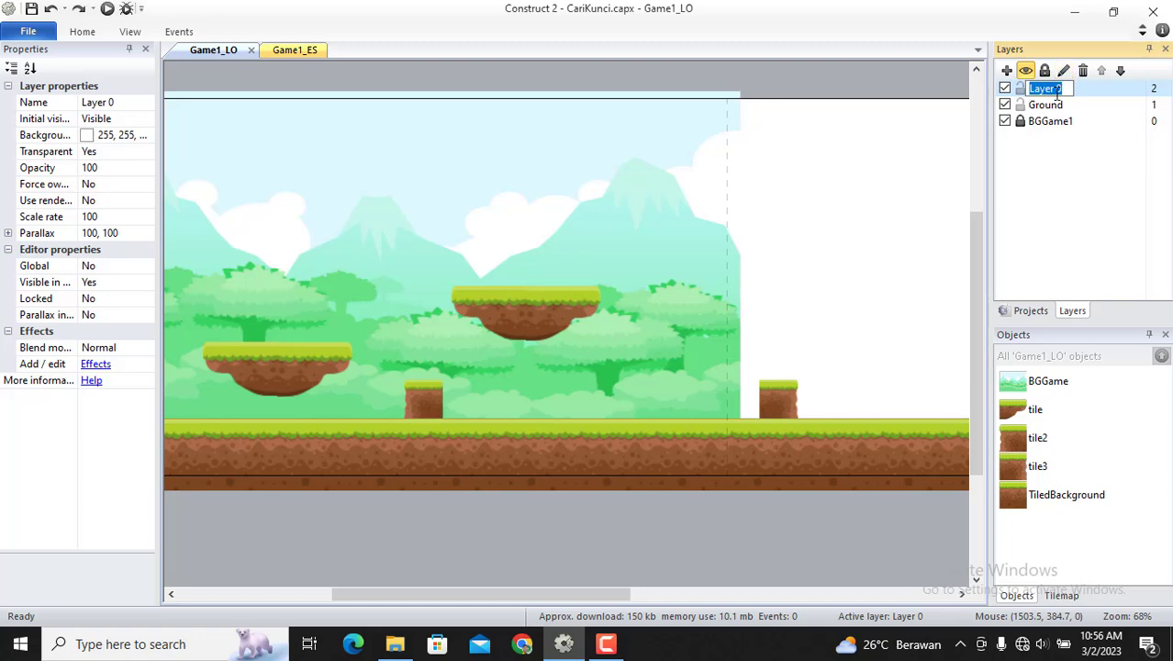
type("Game")
key("Return")
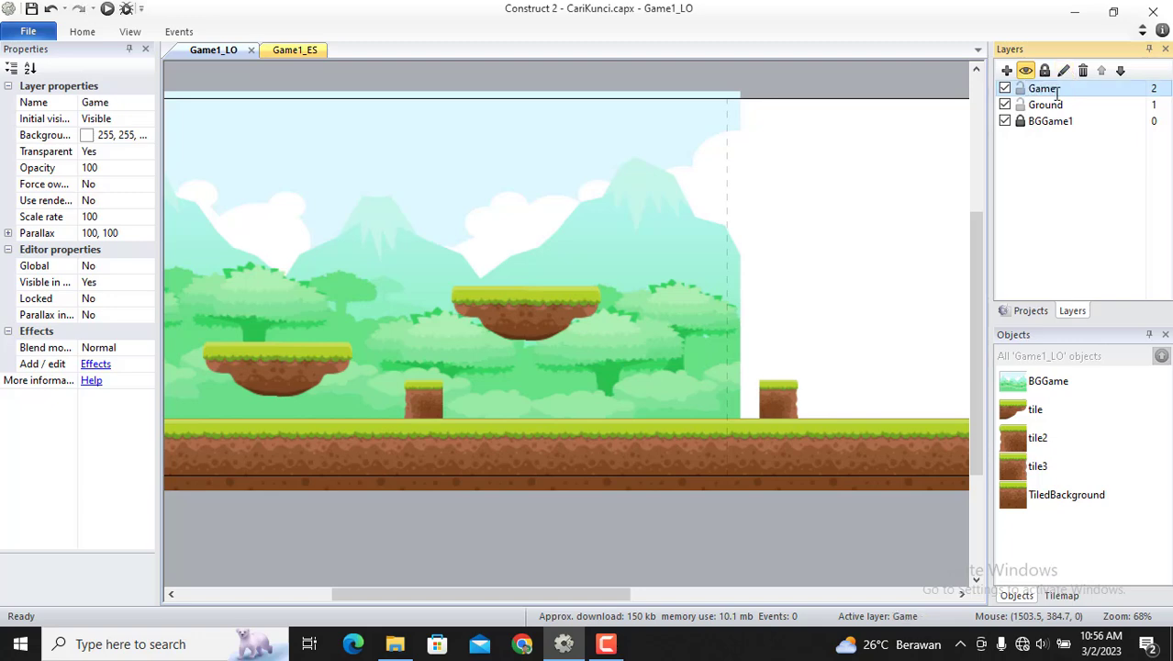
- Lock the Ground layer and make Game the active layer
left_click(935, 162)
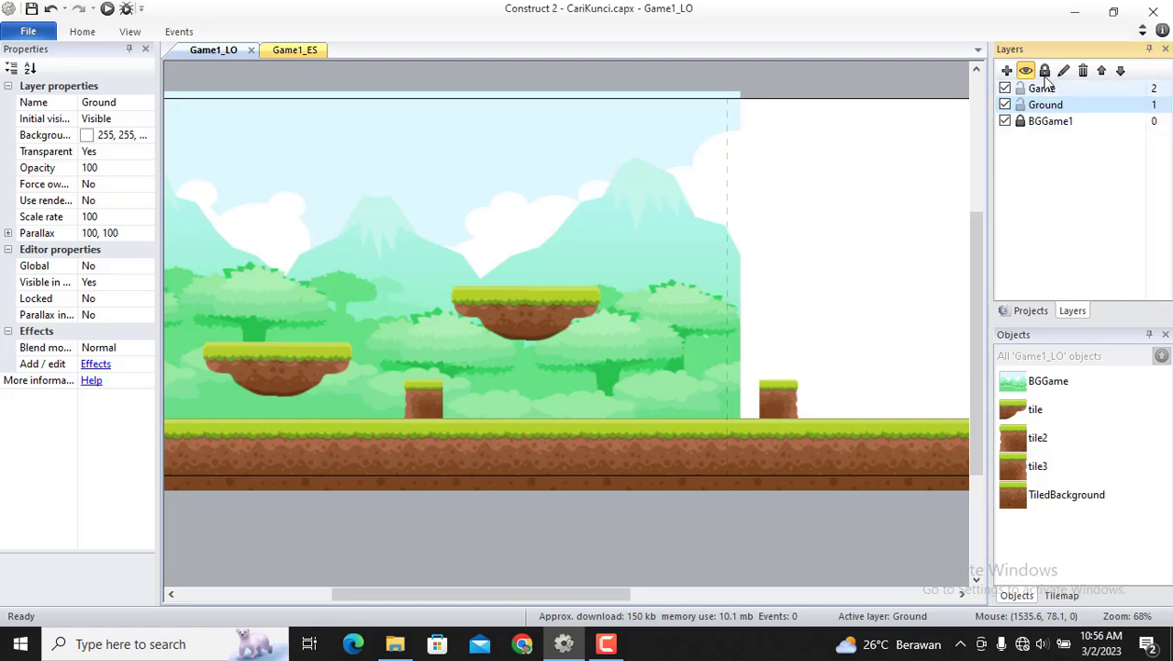
left_click(1045, 71)
left_click(1039, 89)
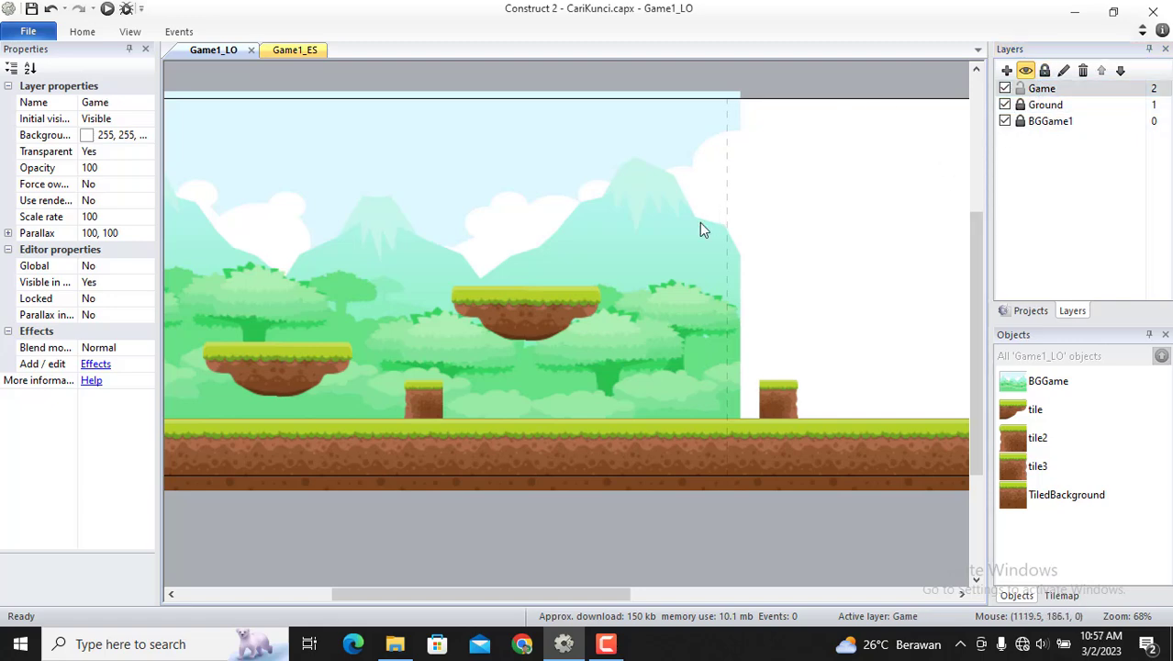
- Import the standing Player image from the player folder as a sprite and place it near the layout's left end at about 103, 443
left_click(409, 648)
left_click(390, 136)
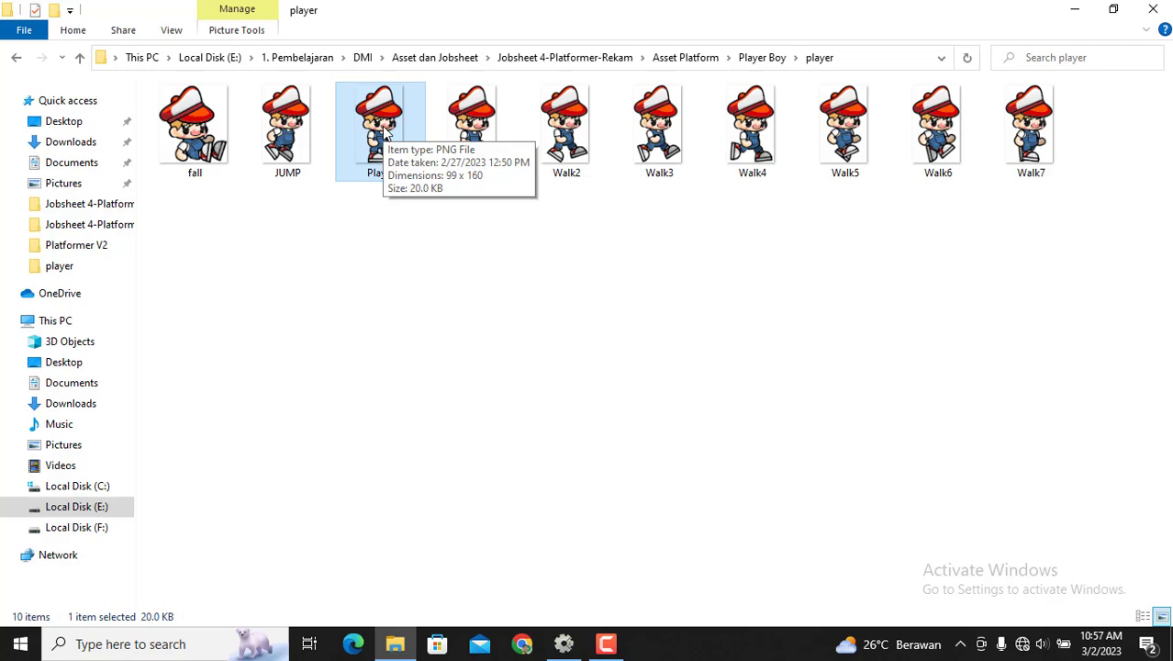
left_click_drag(384, 131, 581, 550)
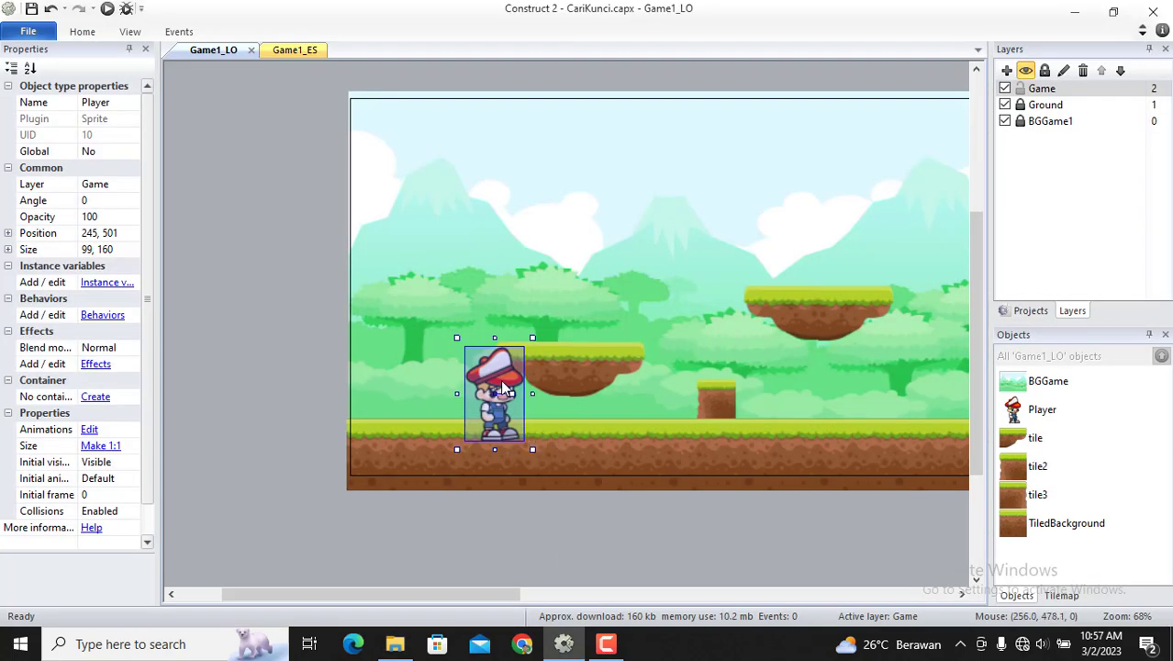
left_click_drag(502, 386, 420, 351)
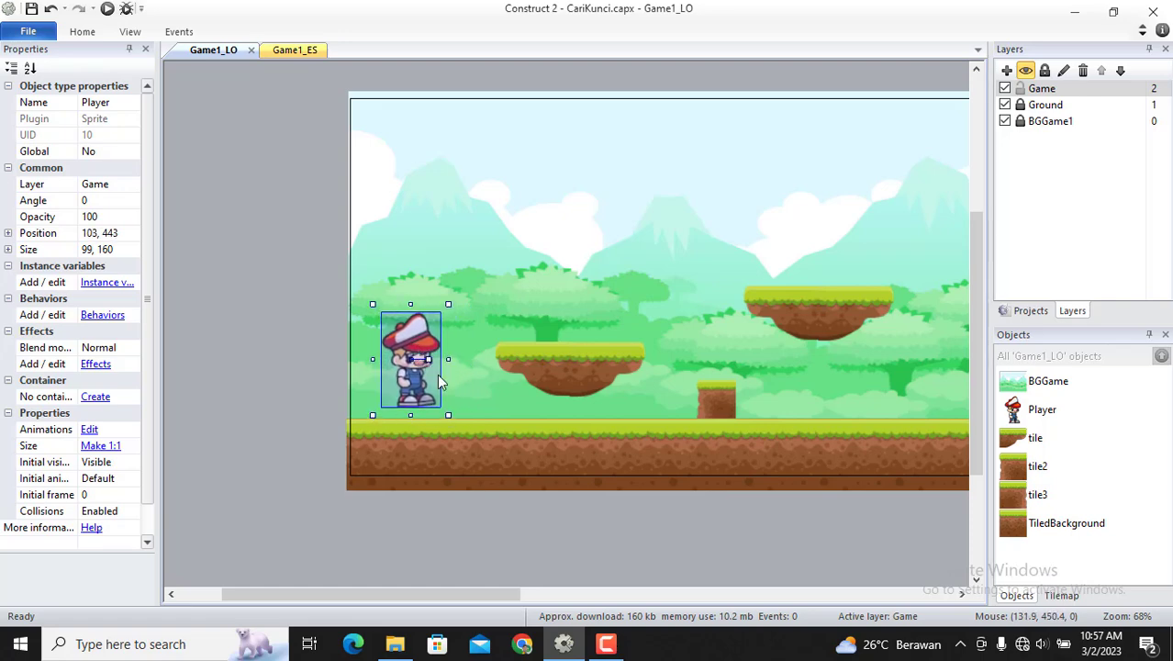
left_click(546, 517)
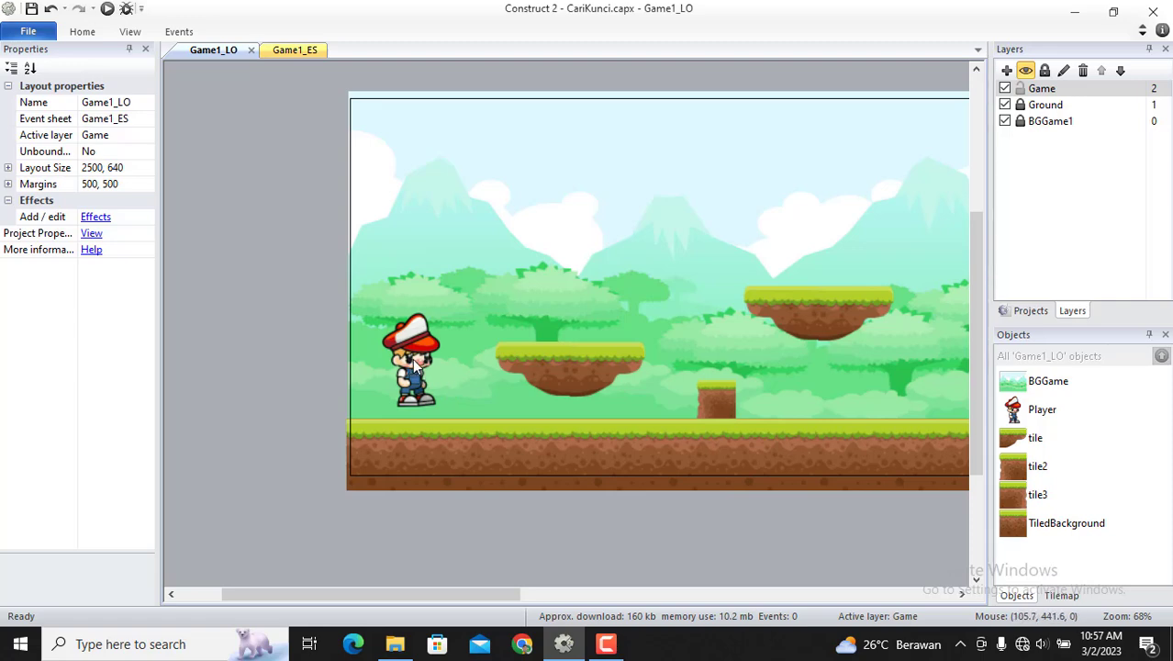
- Add the Platform behavior to the Player sprite
left_click(422, 363)
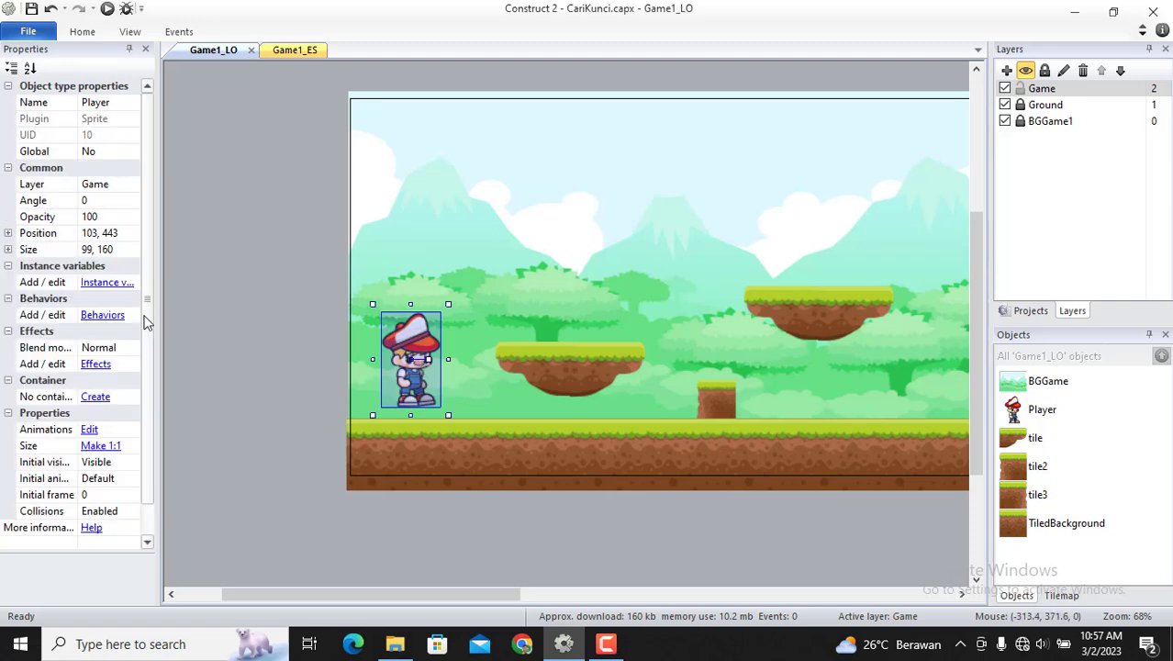
left_click(111, 316)
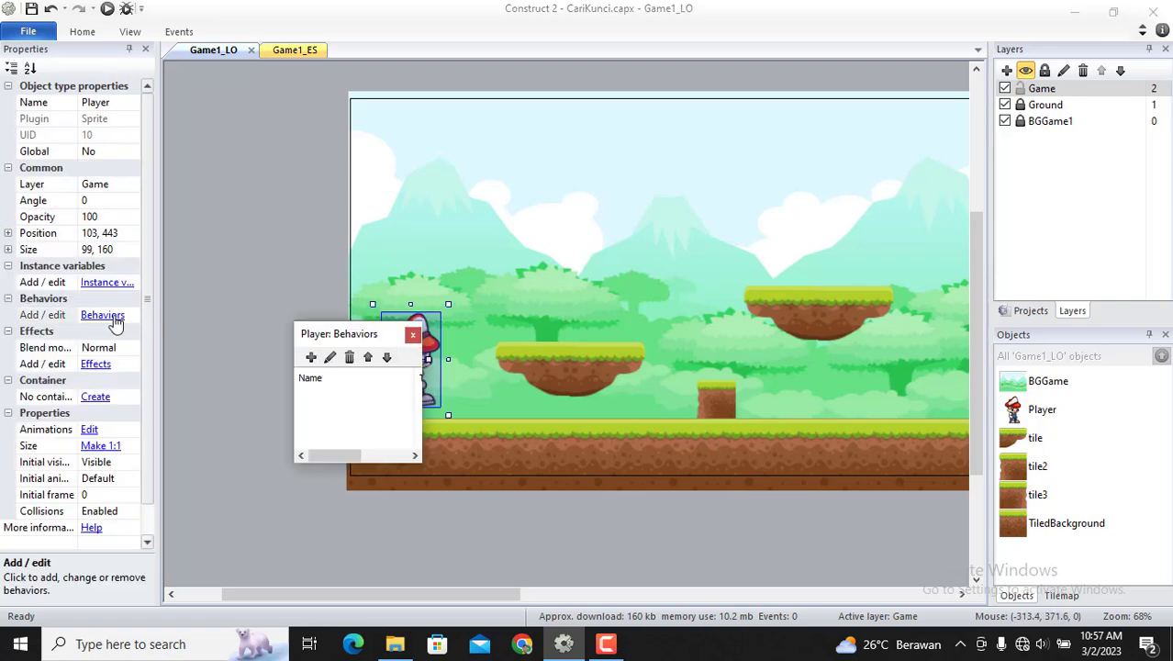
left_click(310, 357)
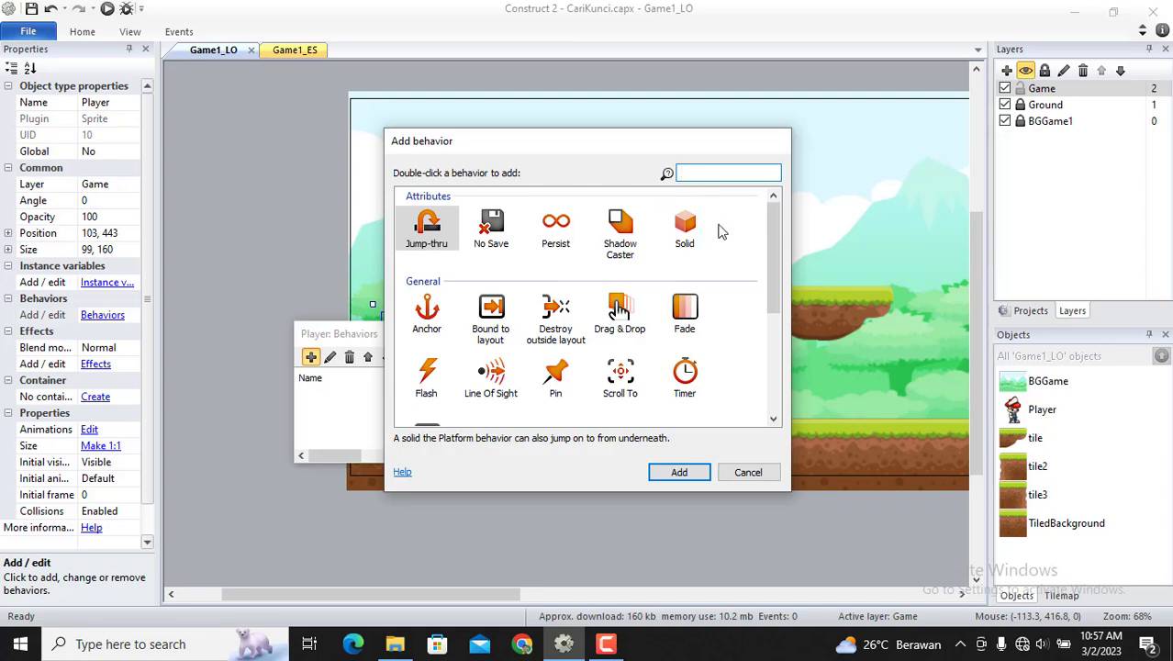
type("pl")
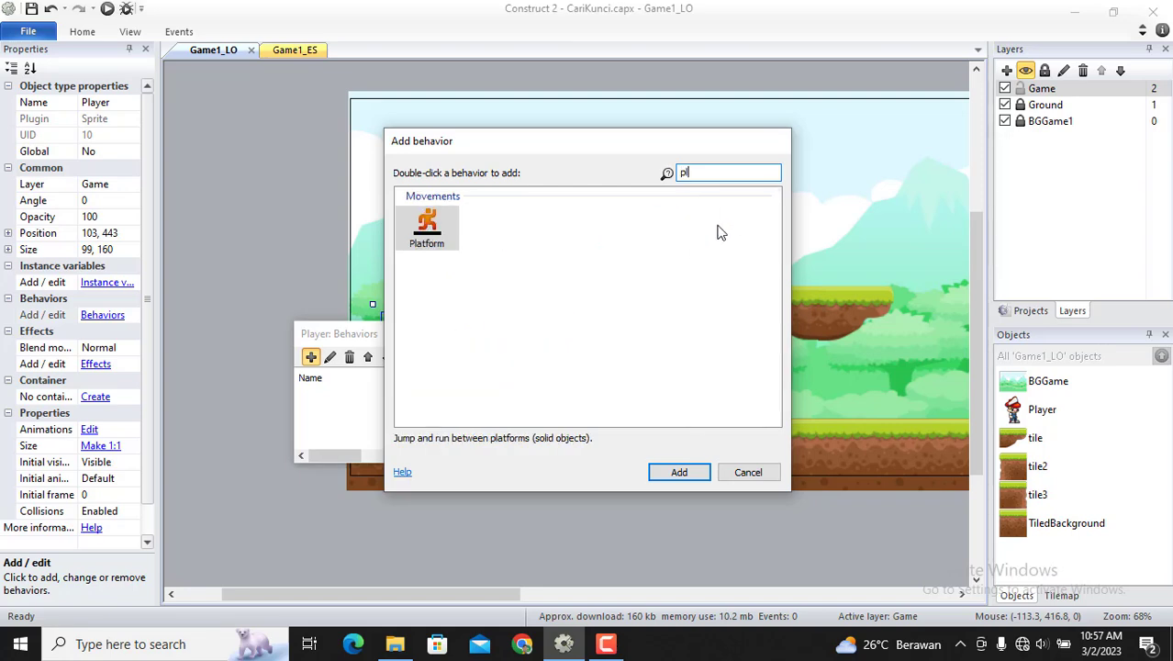
double_click(439, 228)
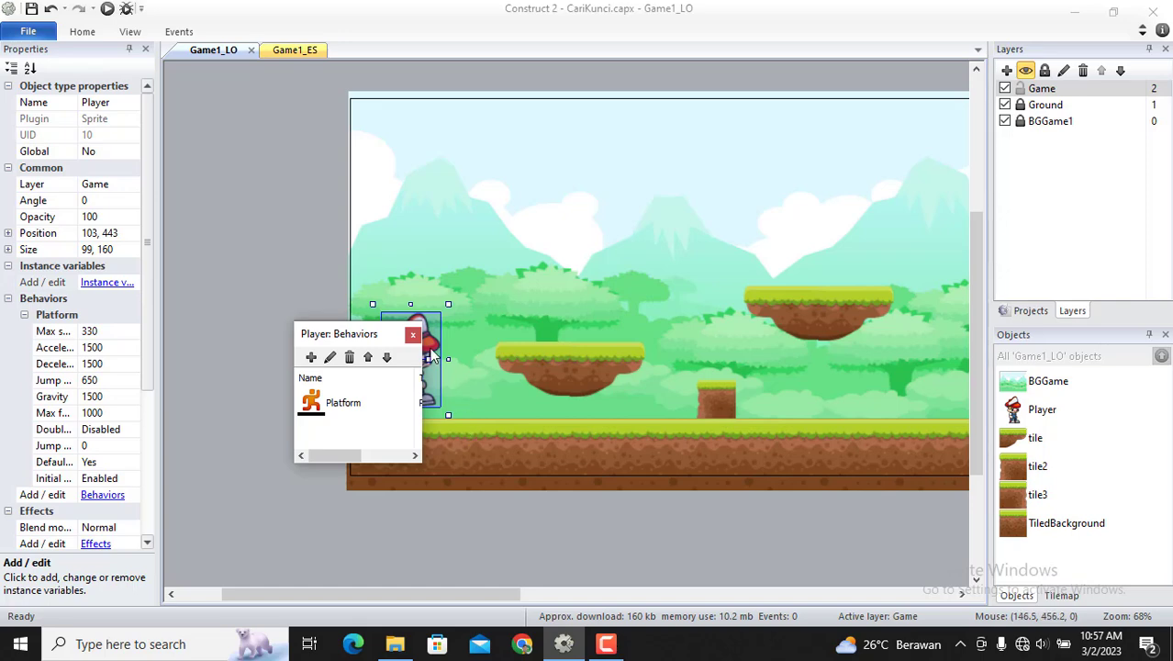
left_click(413, 336)
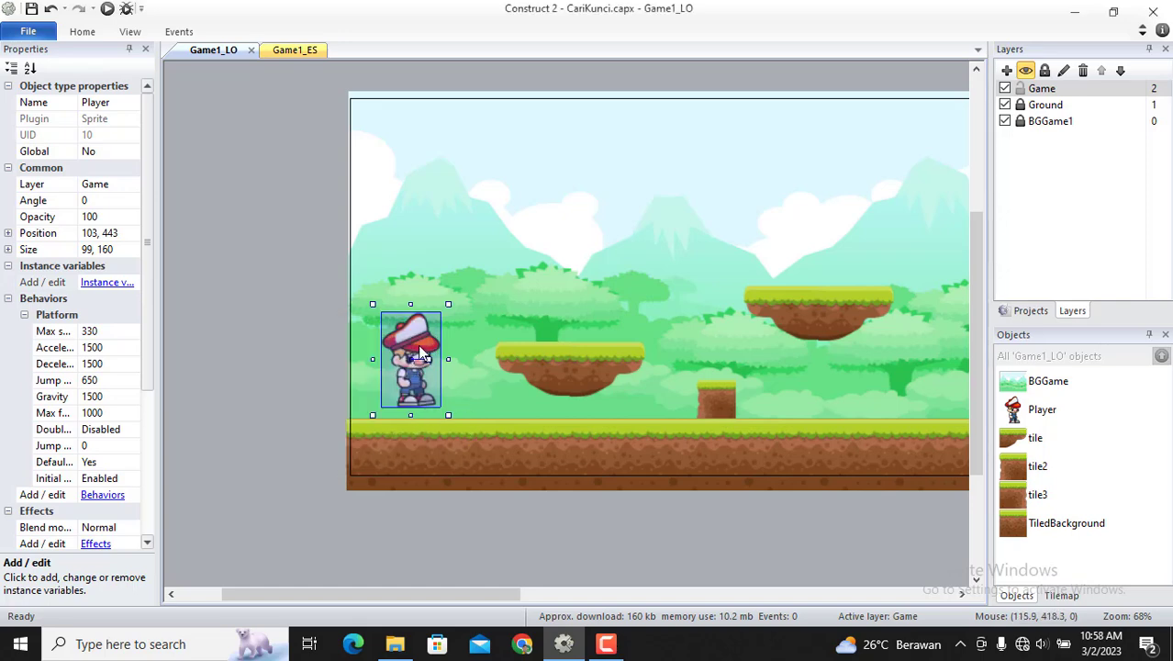
- Open the Player sprite's animations and rename the Default animation to Stand
double_click(420, 353)
double_click(632, 126)
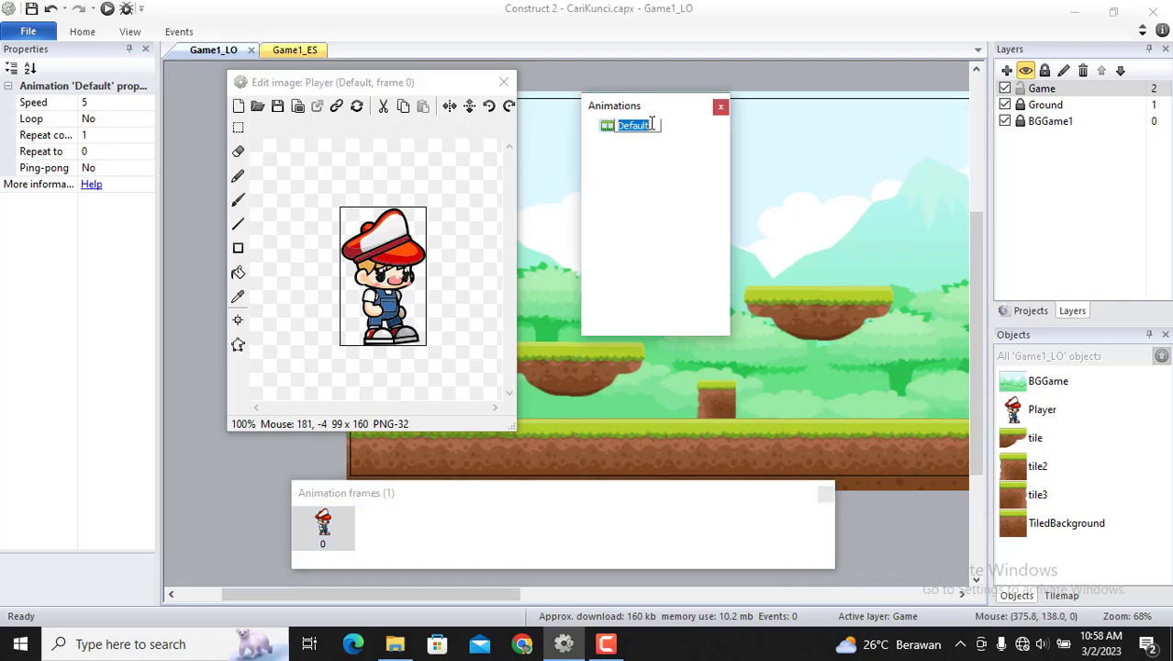
type("s")
key("Return")
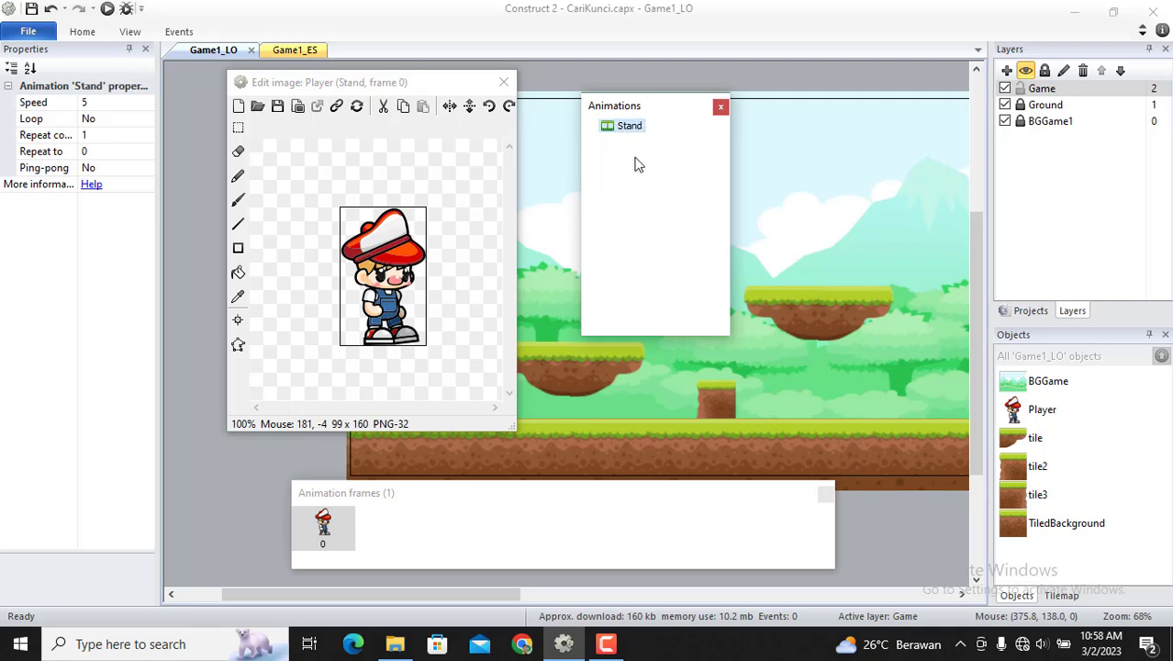
- Add a second animation named Walk to the Player sprite
right_click(634, 154)
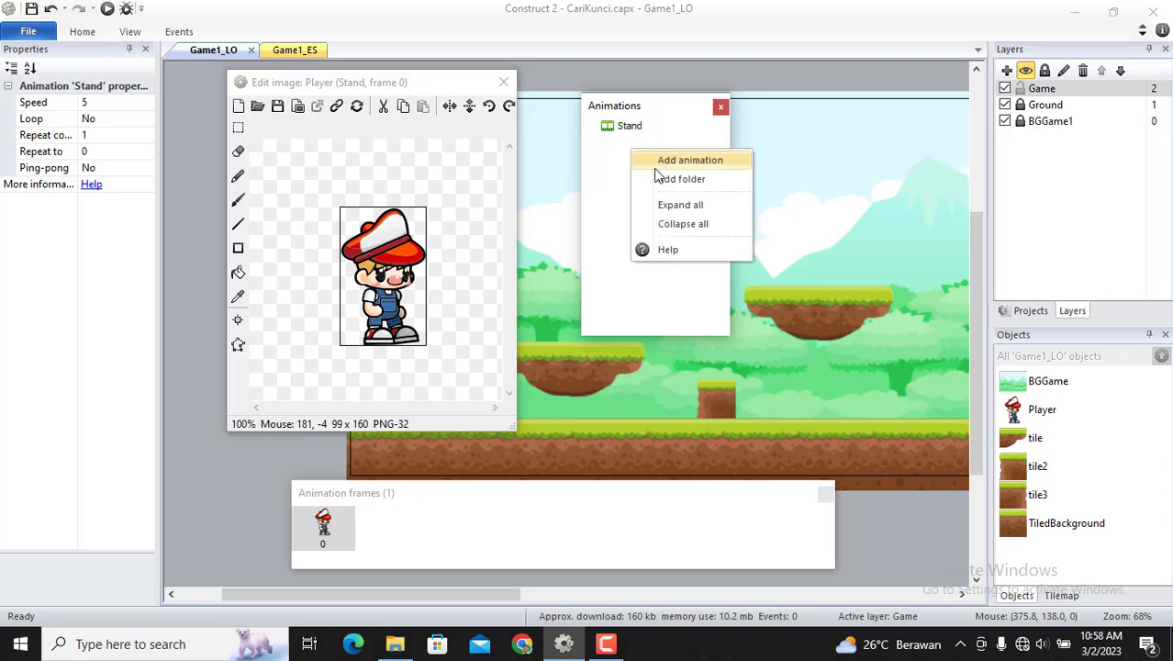
left_click(668, 161)
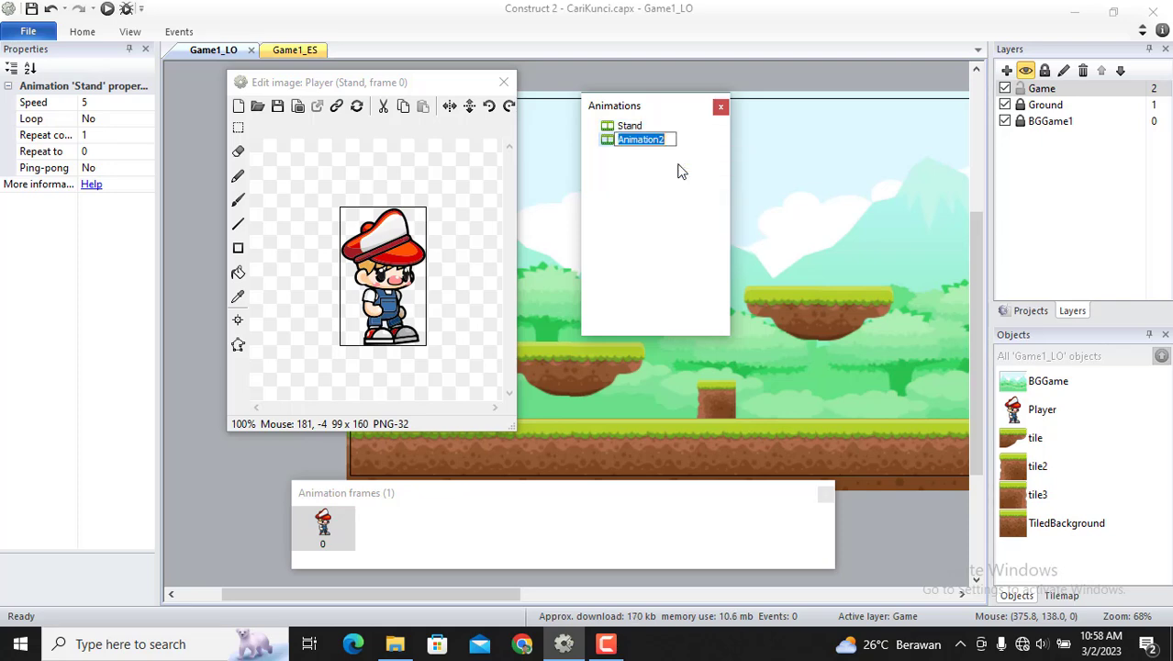
type("Wa")
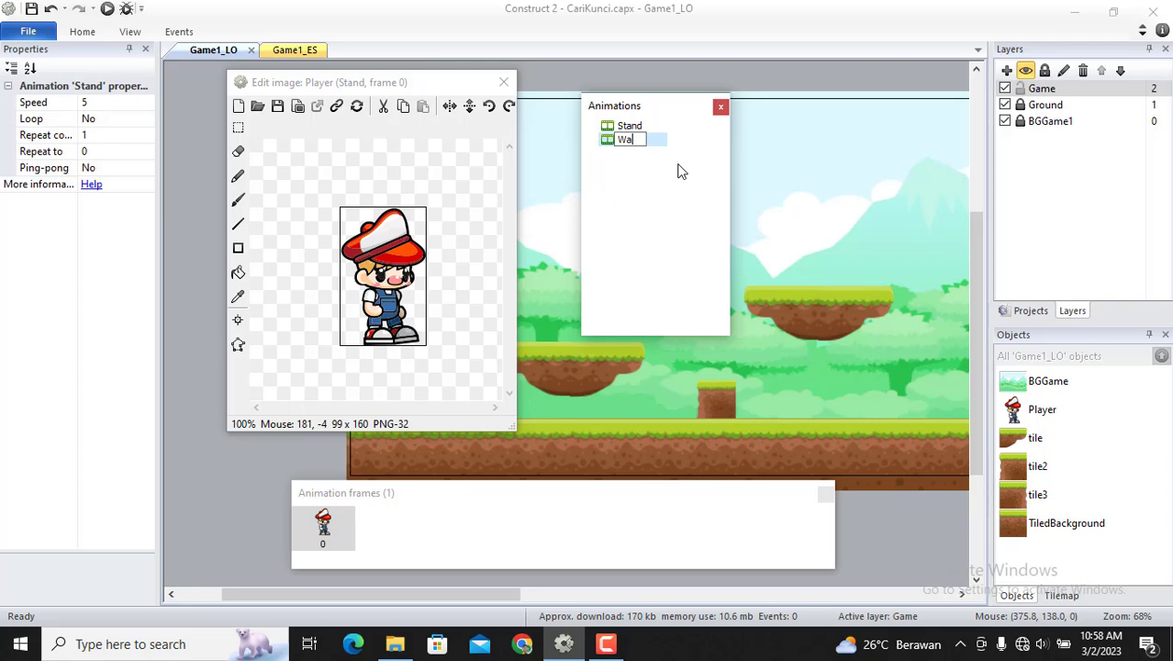
type("lk")
key("Return")
- Start importing frames from files into the Walk animation and browse to the player folder inside Player Boy
left_click(618, 143)
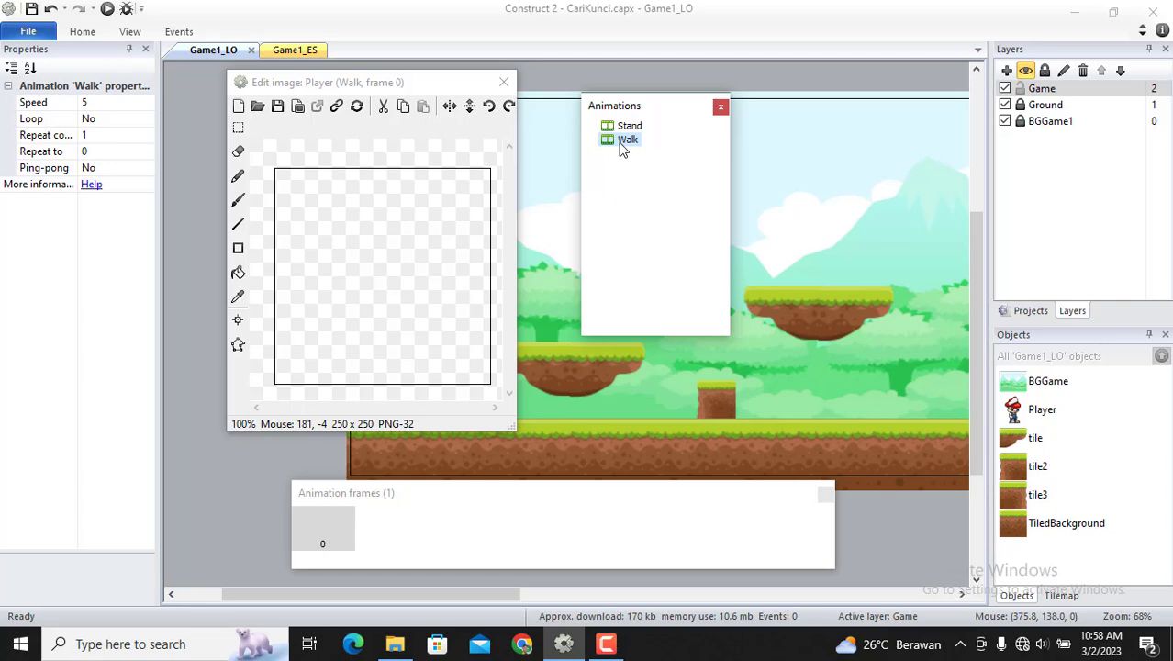
left_click(390, 527)
right_click(389, 527)
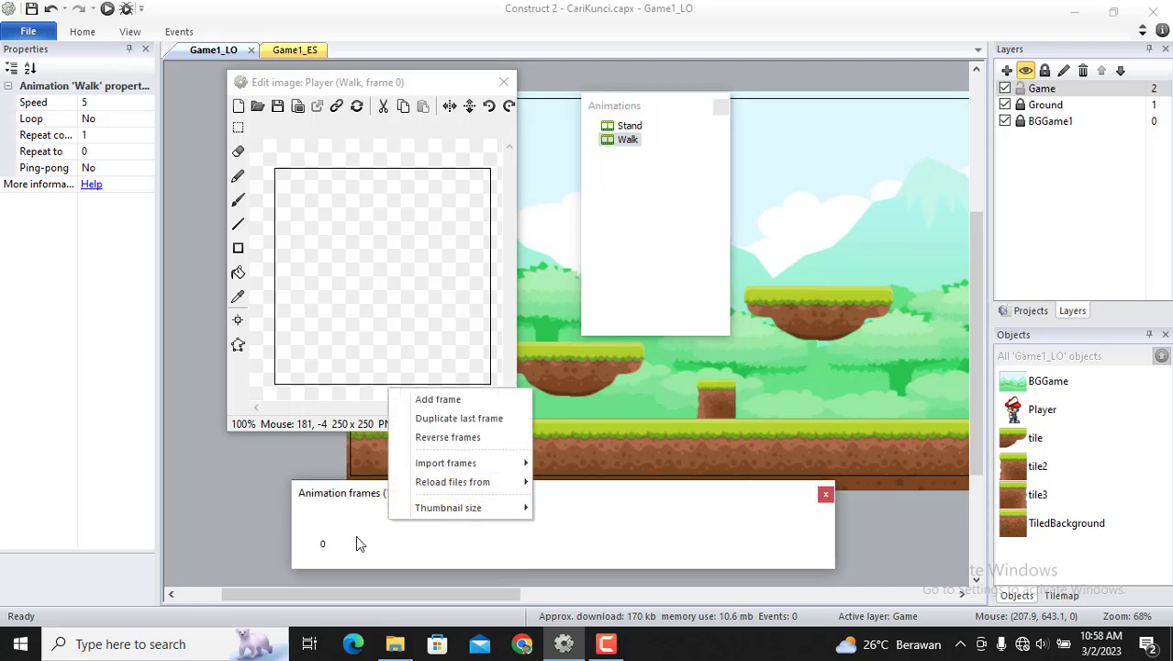
mouse_move(489, 463)
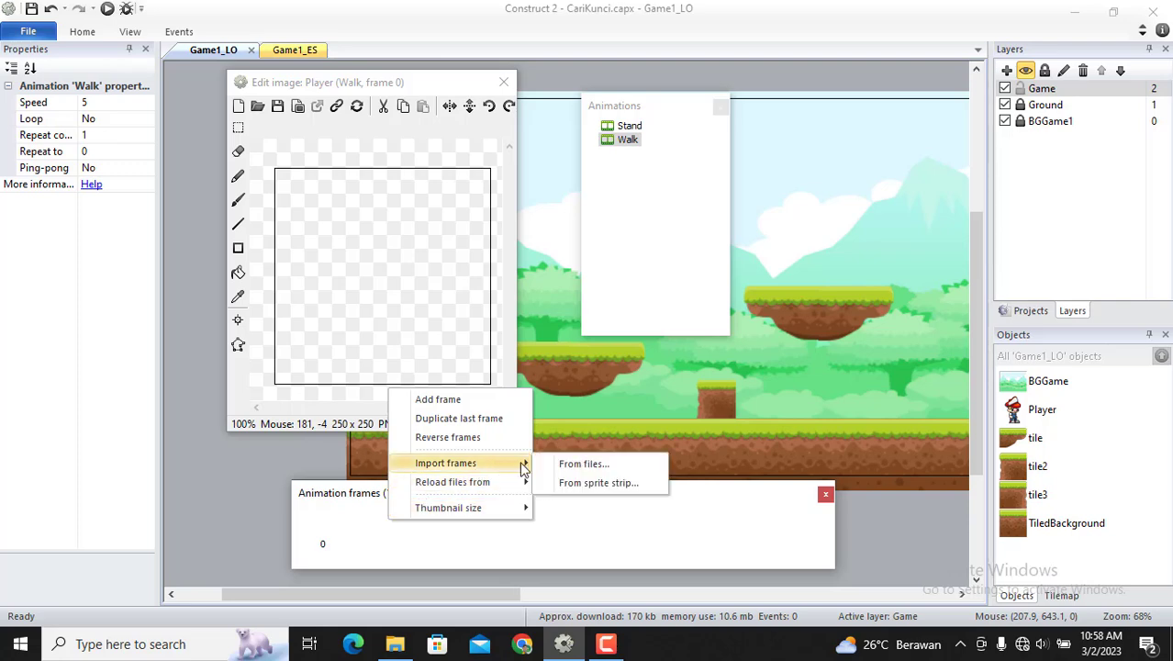
left_click(575, 467)
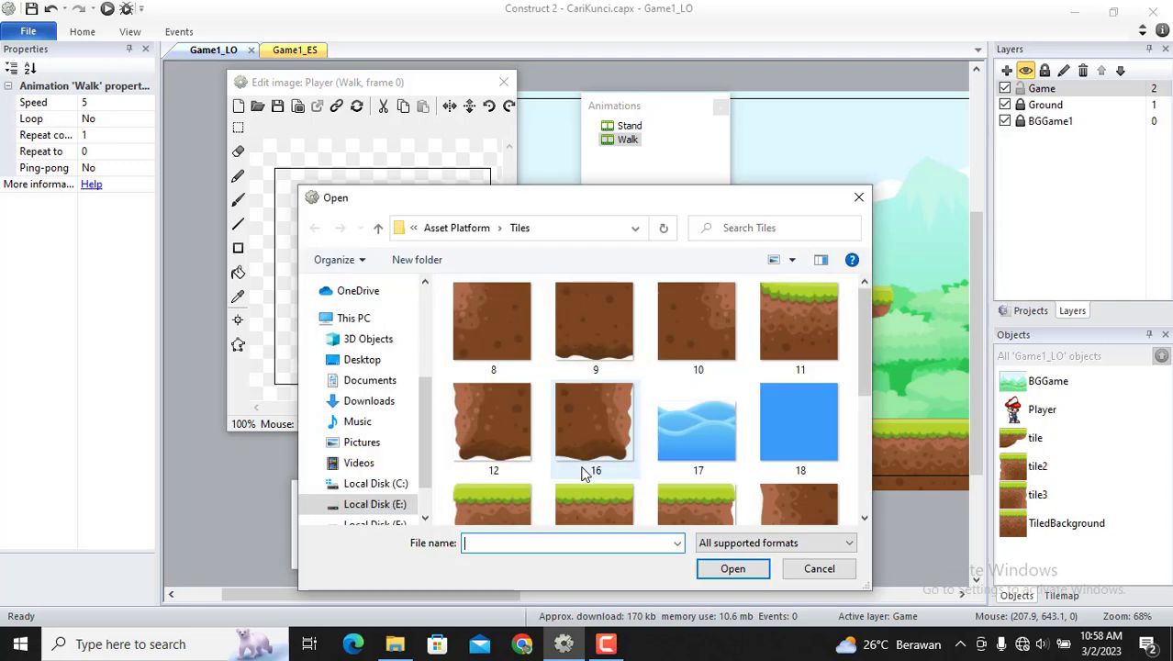
left_click(476, 231)
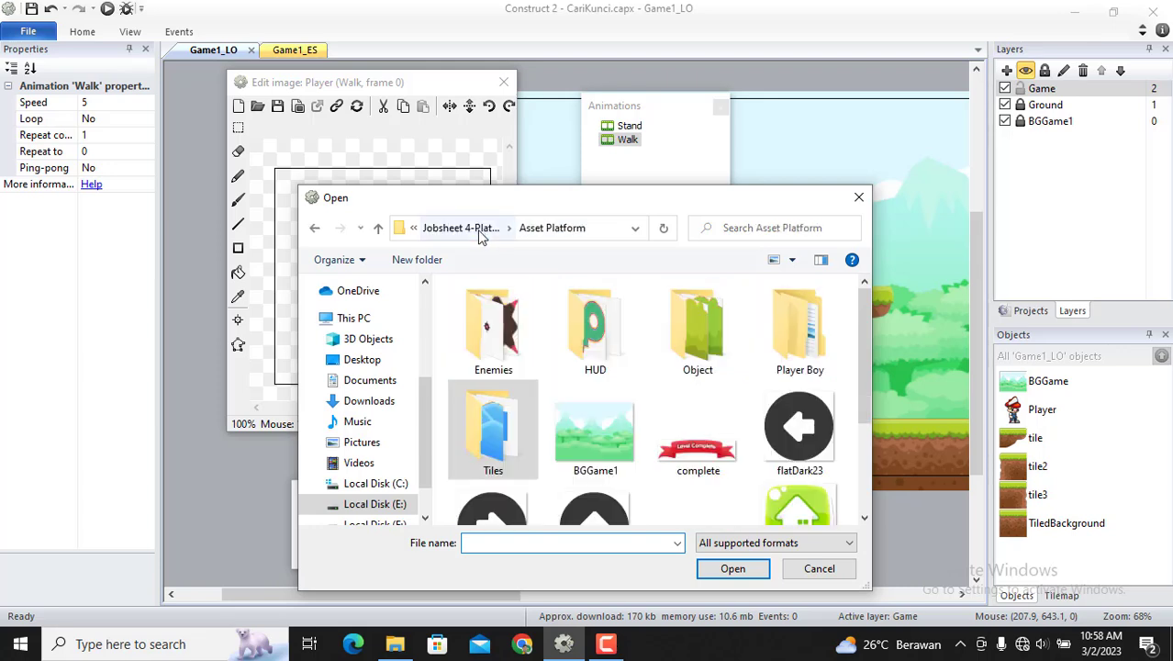
double_click(807, 338)
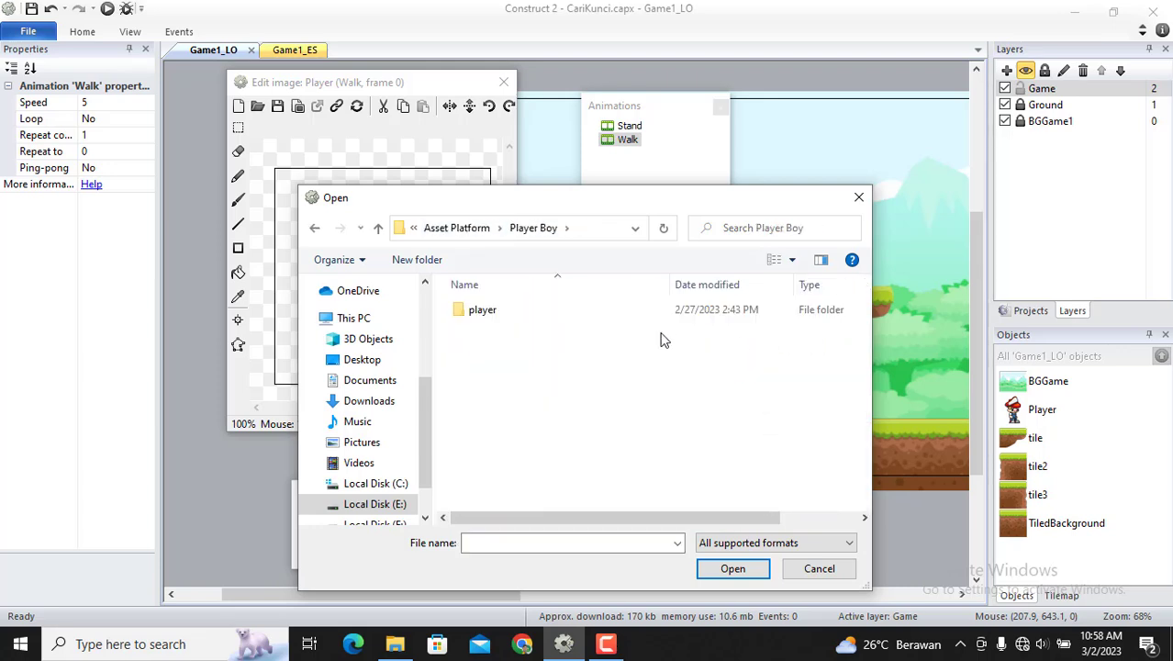
left_click(460, 313)
left_click(472, 313)
left_click(477, 312)
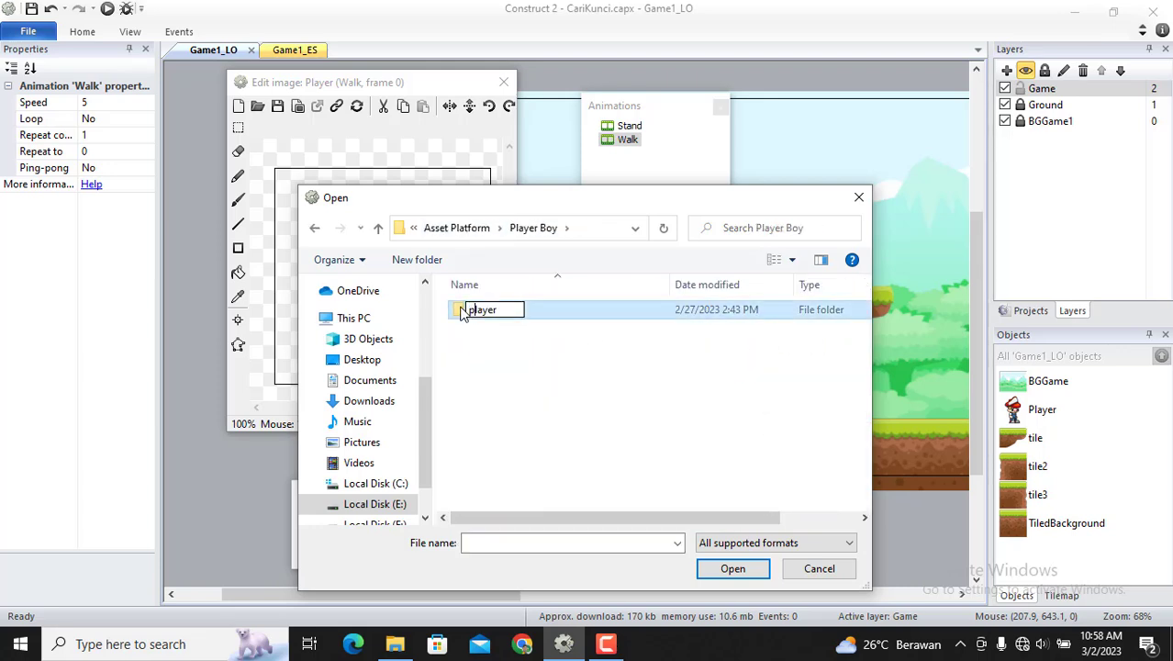
double_click(461, 310)
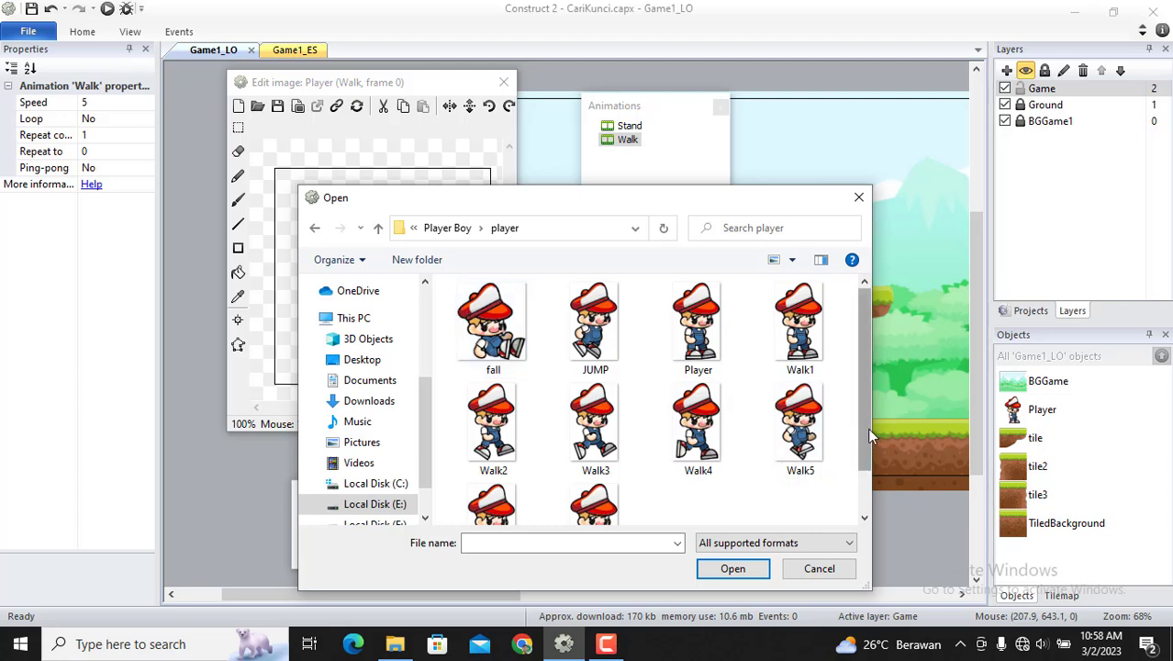
- Import the images Walk1 through Walk7 as Walk frames and delete the blank frame 0
left_click_drag(867, 428, 862, 452)
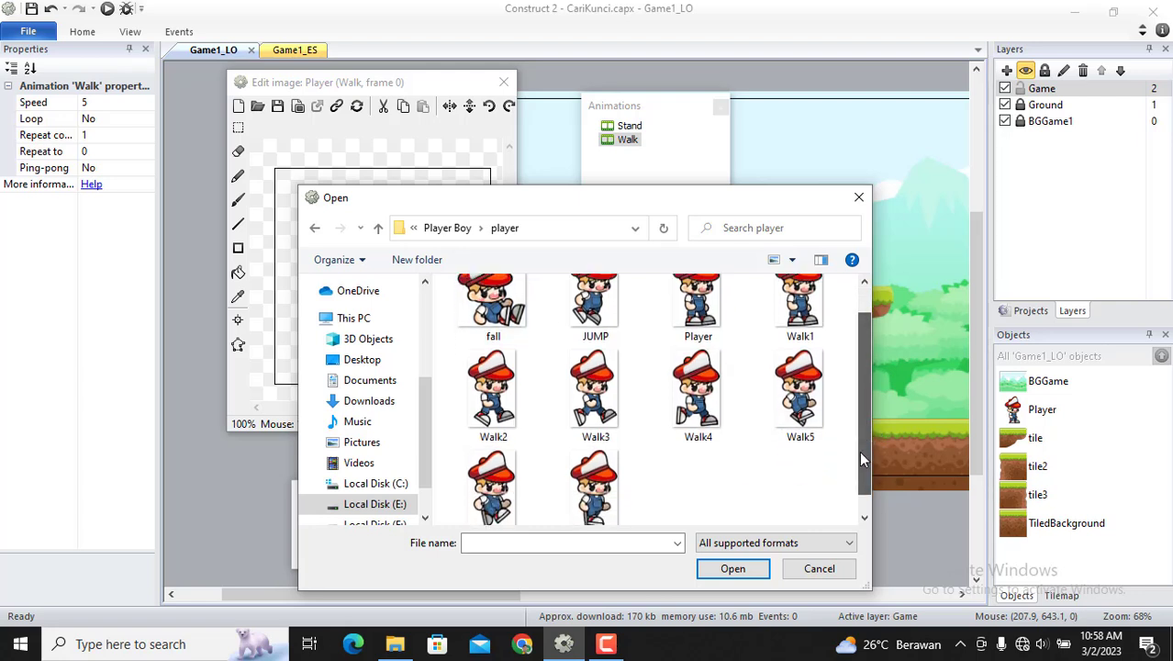
left_click(814, 319)
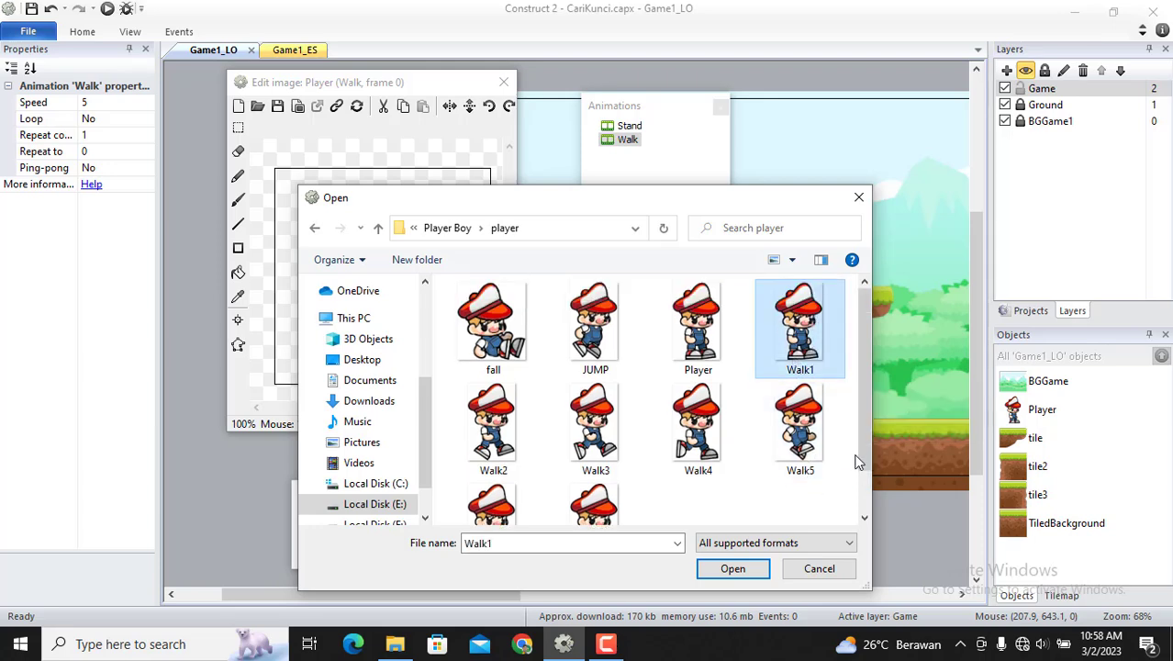
left_click_drag(862, 444, 862, 454)
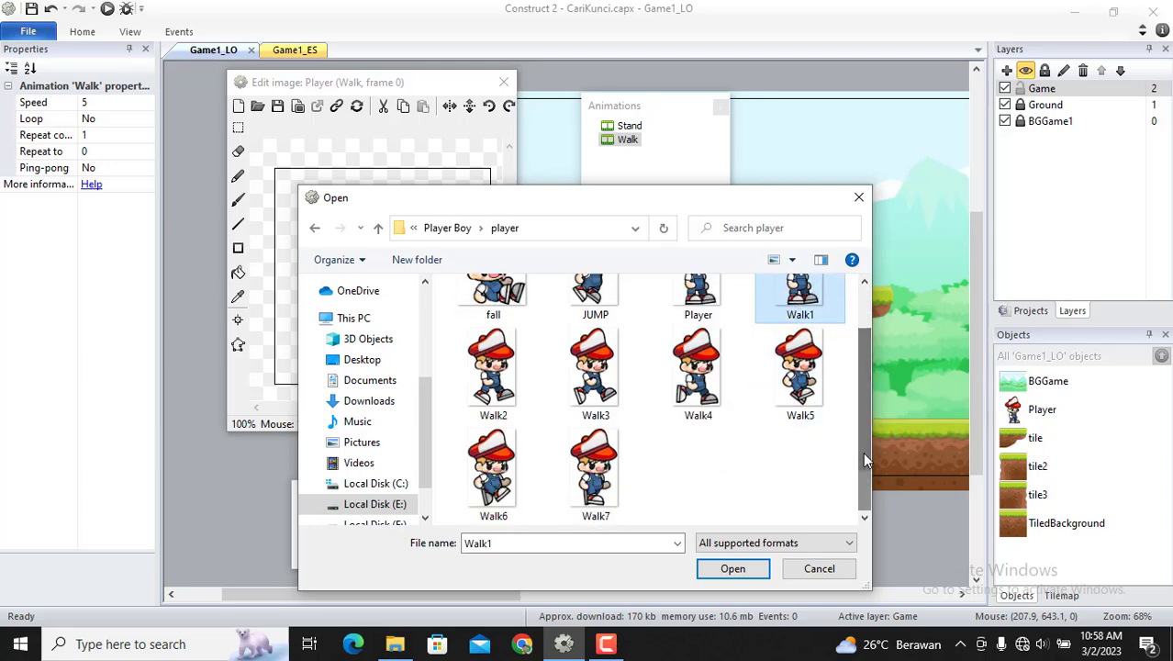
left_click(607, 493, "shift")
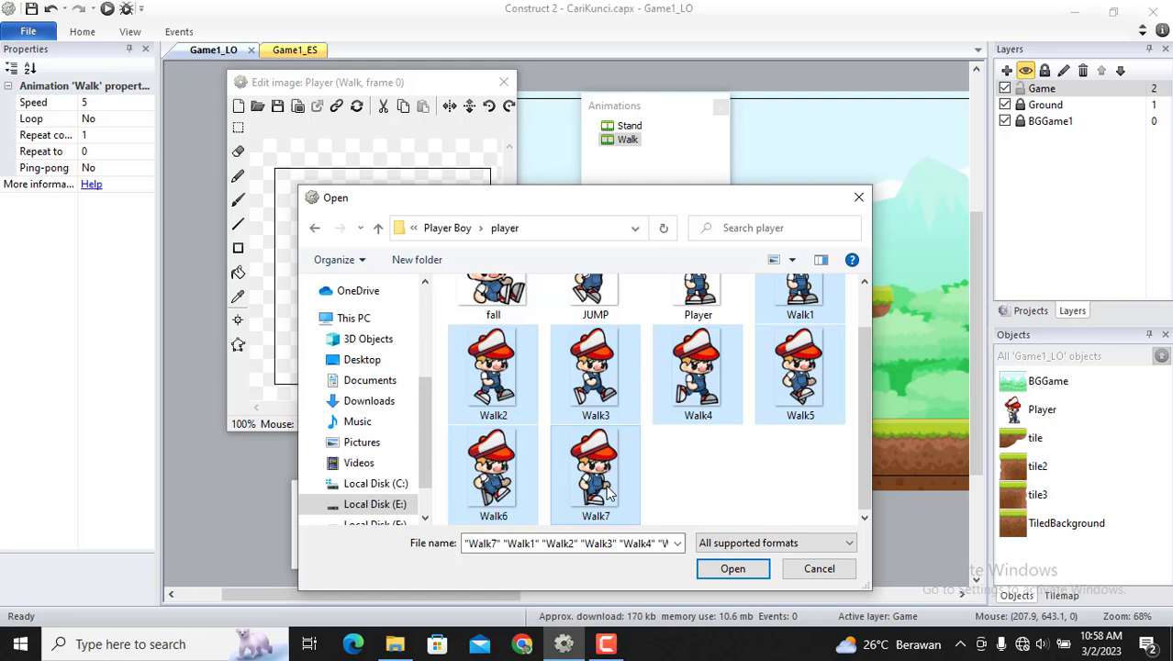
left_click(735, 570)
left_click(326, 532)
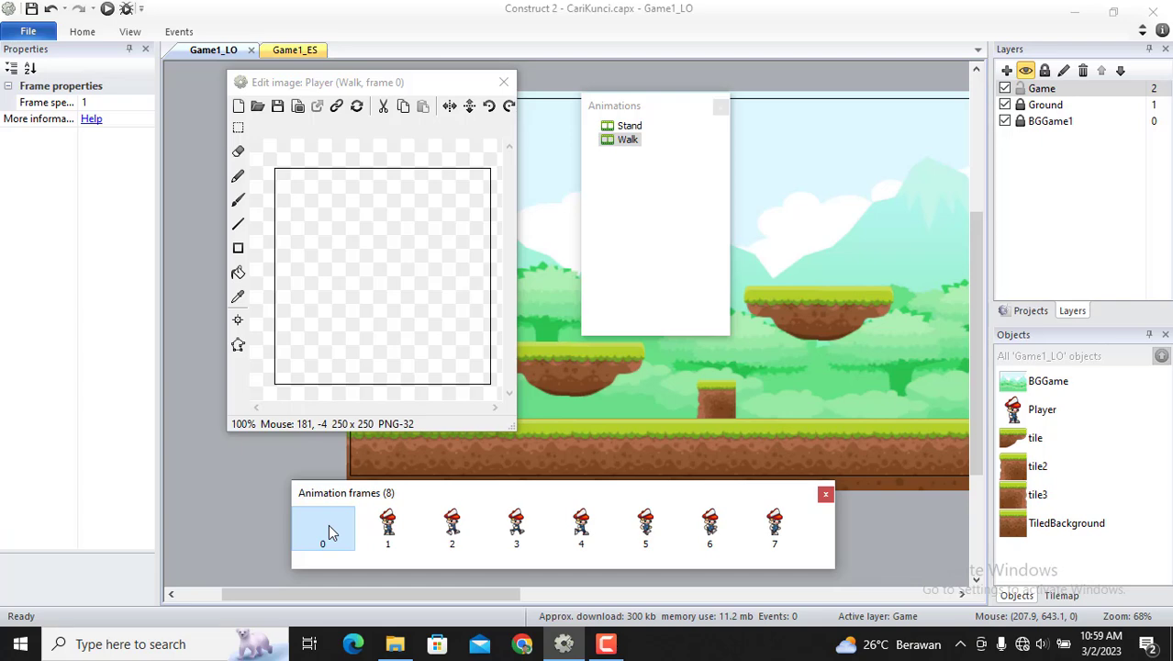
key("Delete")
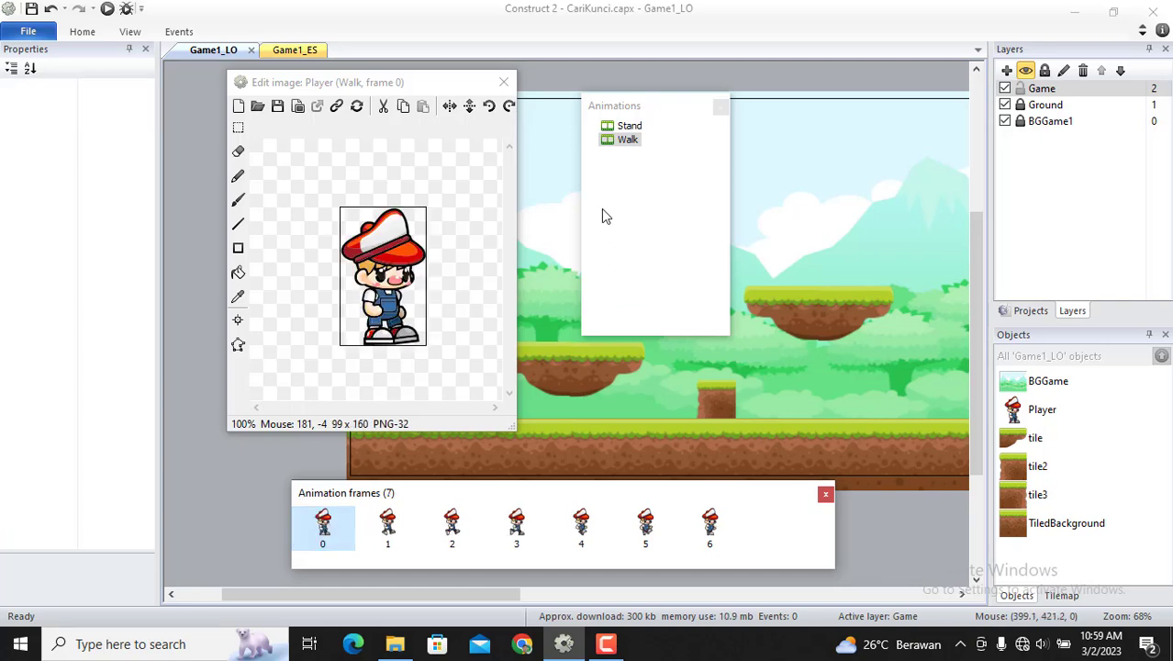
- Set the Walk animation's speed to 8 and its Loop property to Yes
left_click(618, 145)
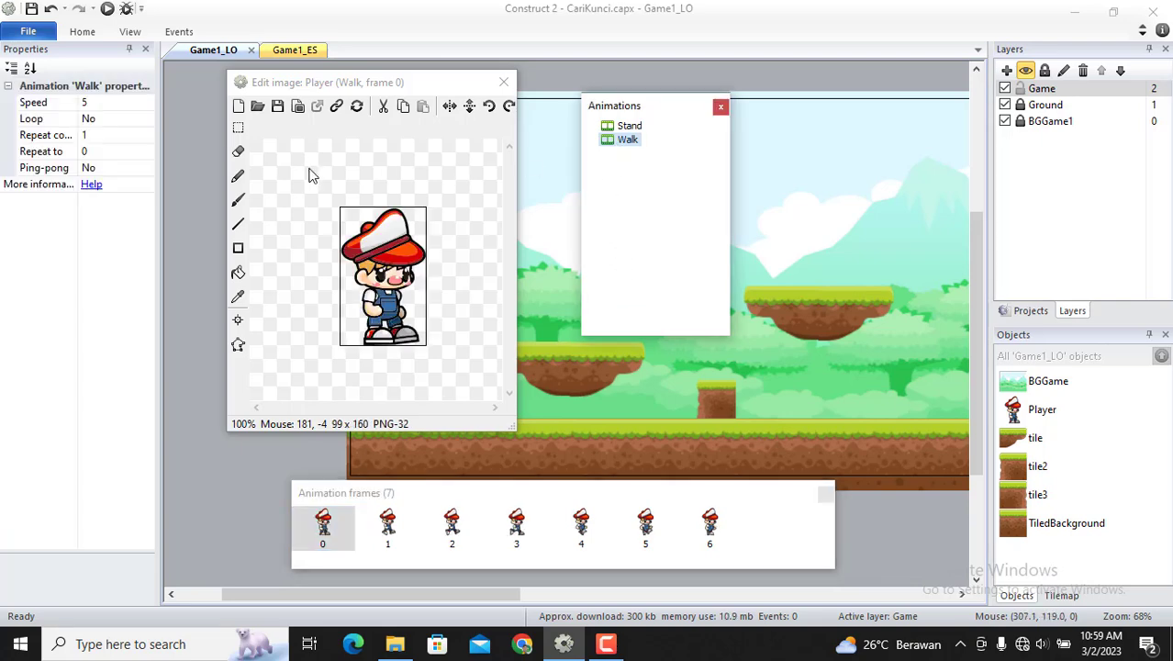
left_click(88, 102)
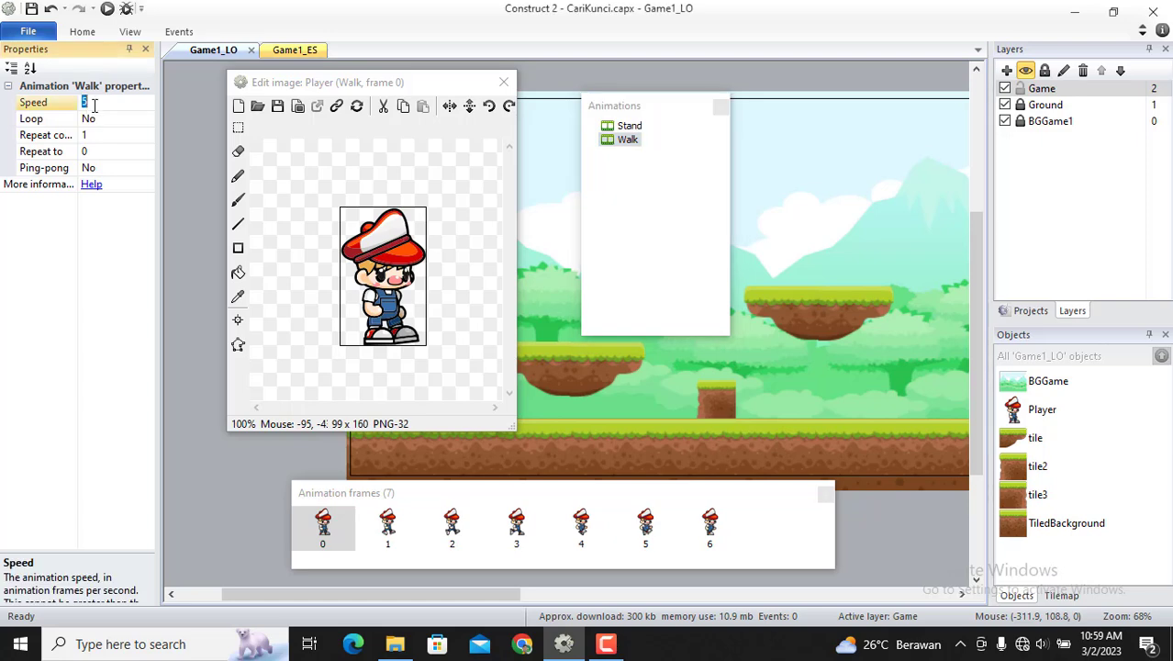
type("8")
left_click(132, 120)
left_click(147, 120)
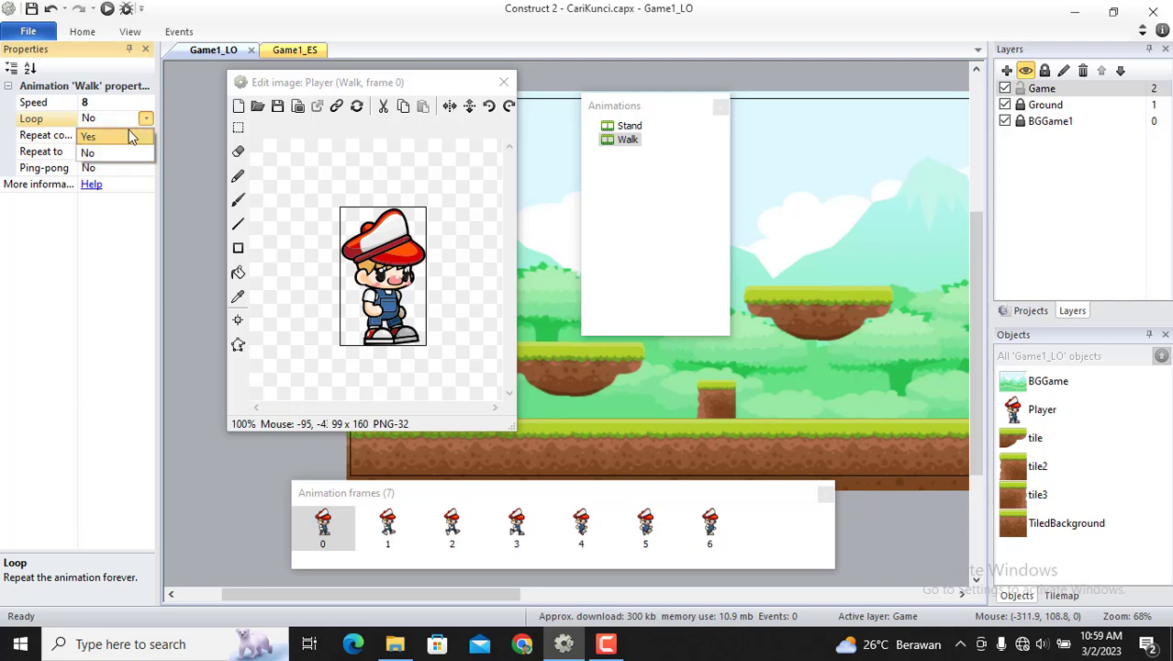
left_click(127, 132)
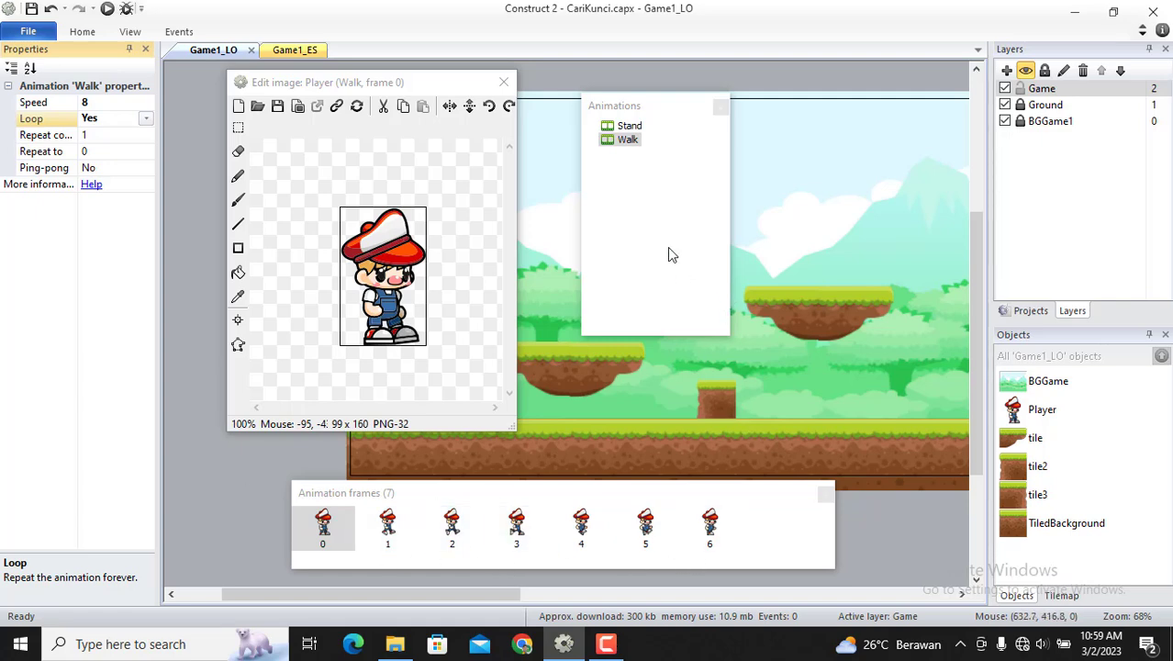
- Add another animation named Jump to the Player sprite
right_click(649, 190)
left_click(686, 201)
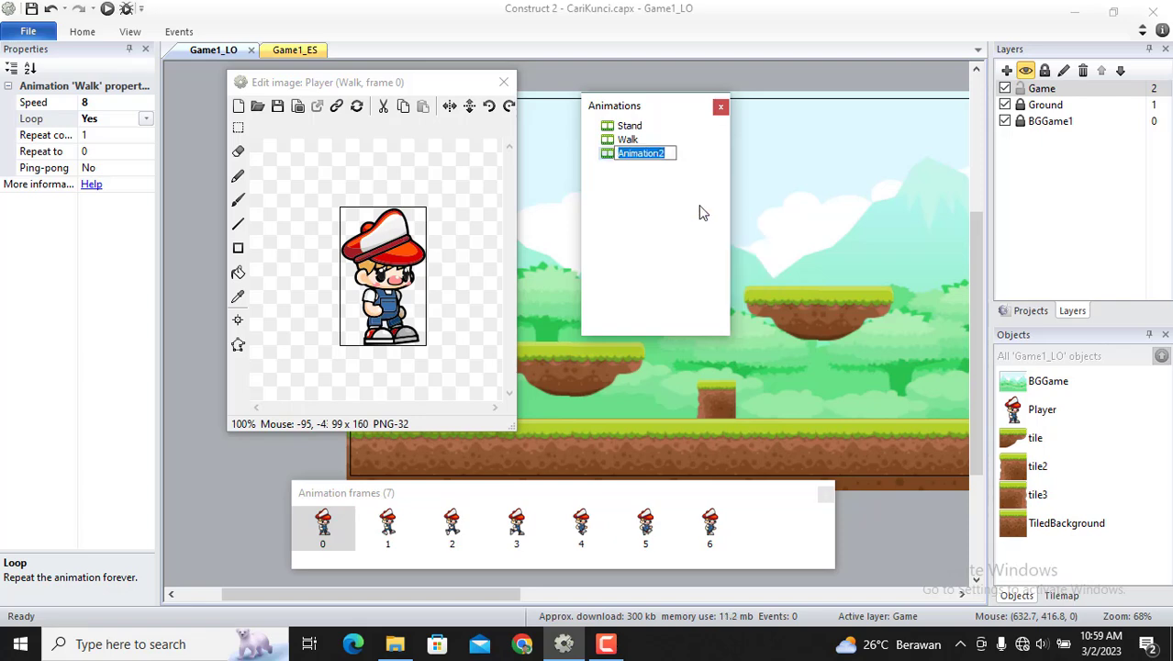
type("Jump")
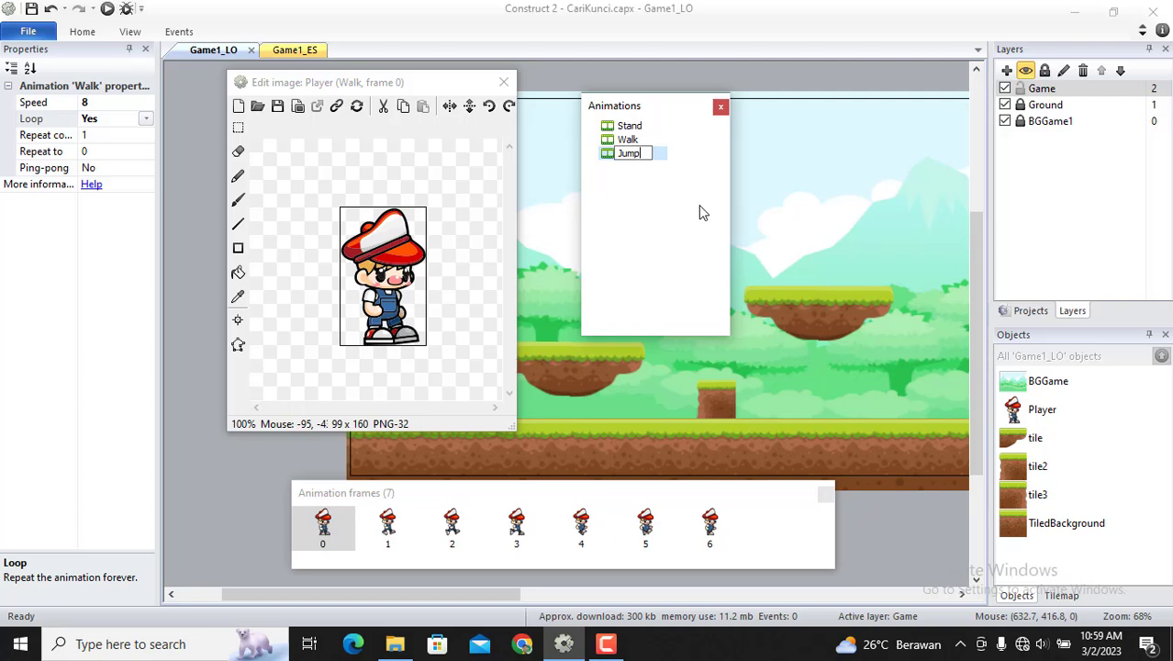
key("Return")
- Import the JUMP image from file as a frame of the Jump animation and delete its blank frame 0
left_click(624, 156)
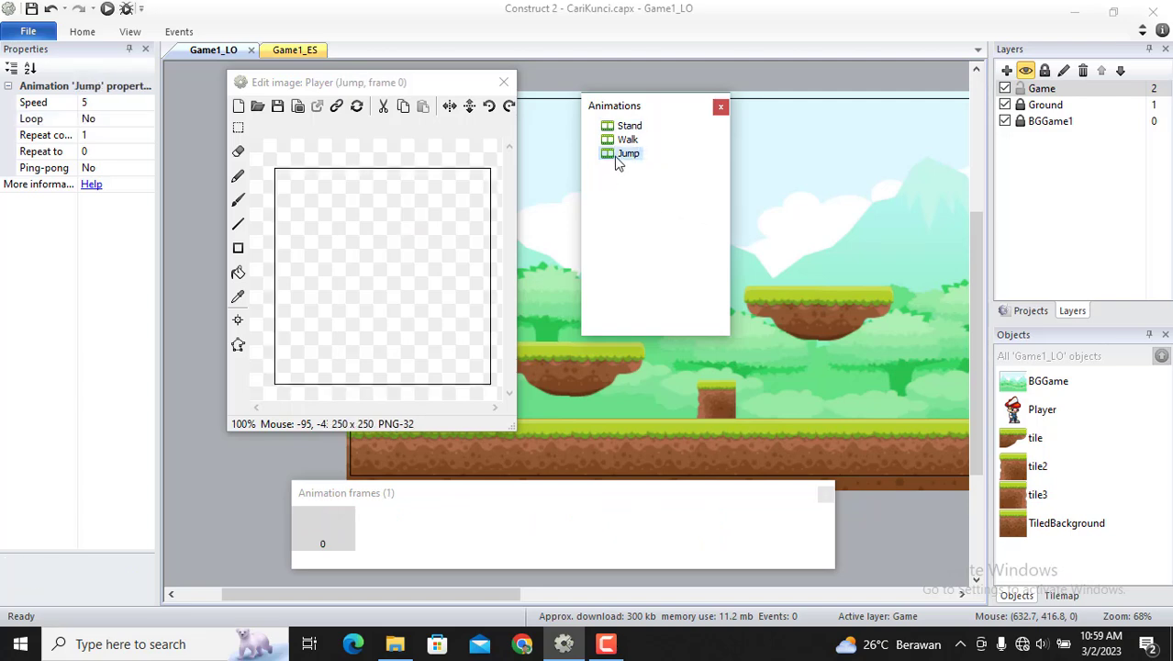
right_click(393, 530)
mouse_move(500, 466)
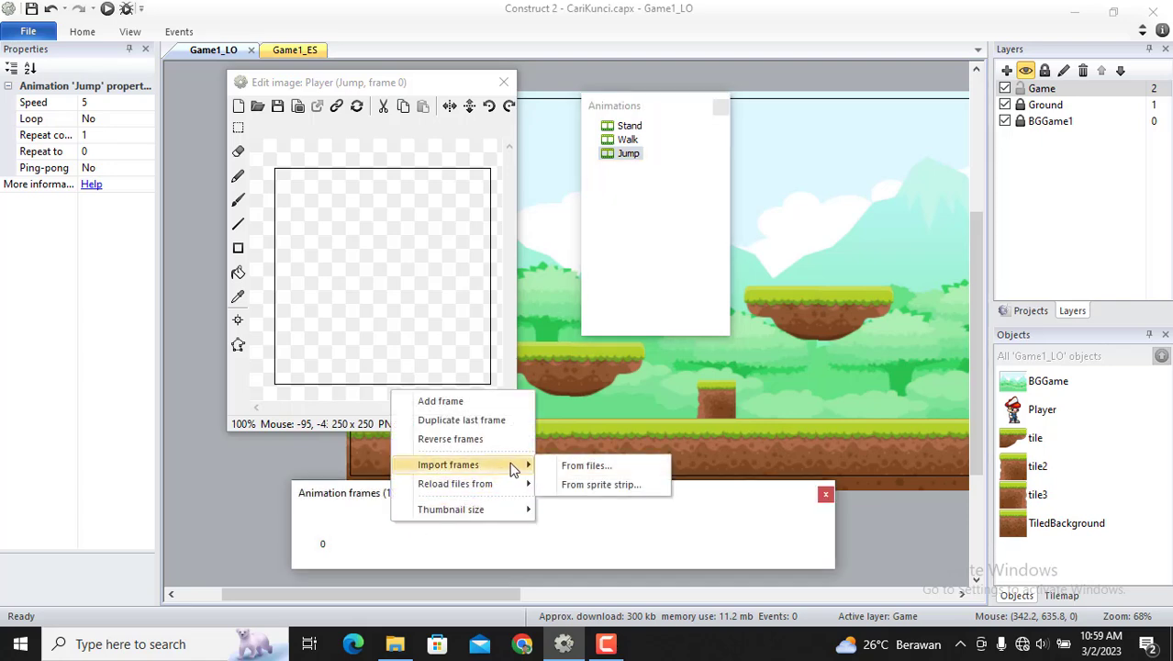
left_click(571, 468)
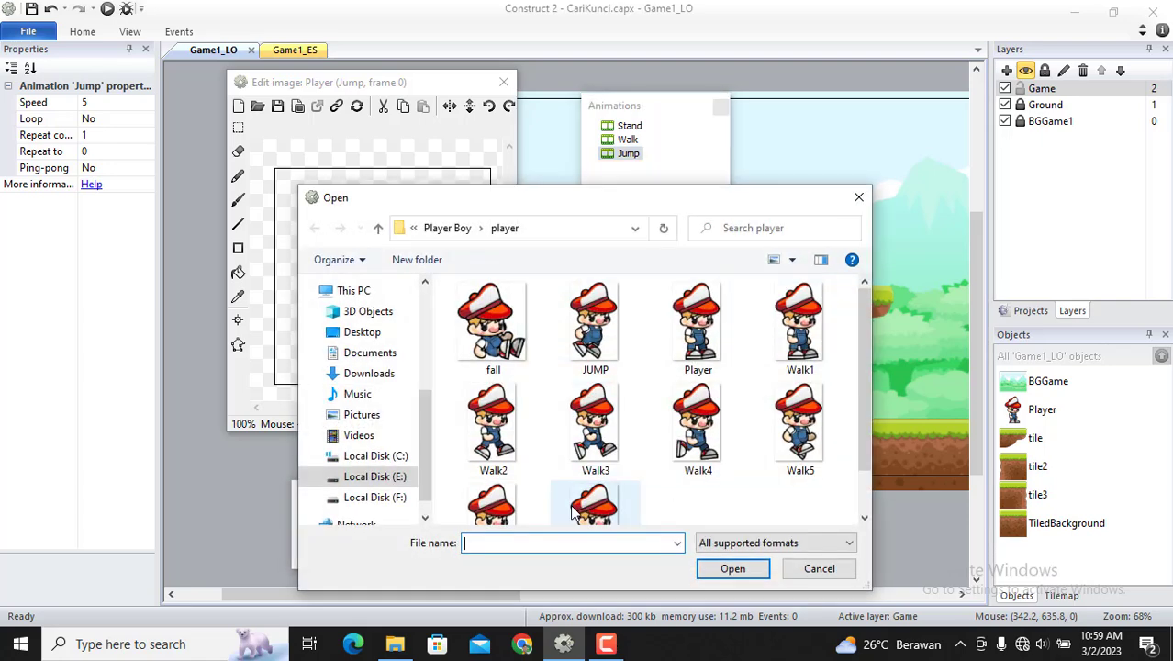
left_click(598, 344)
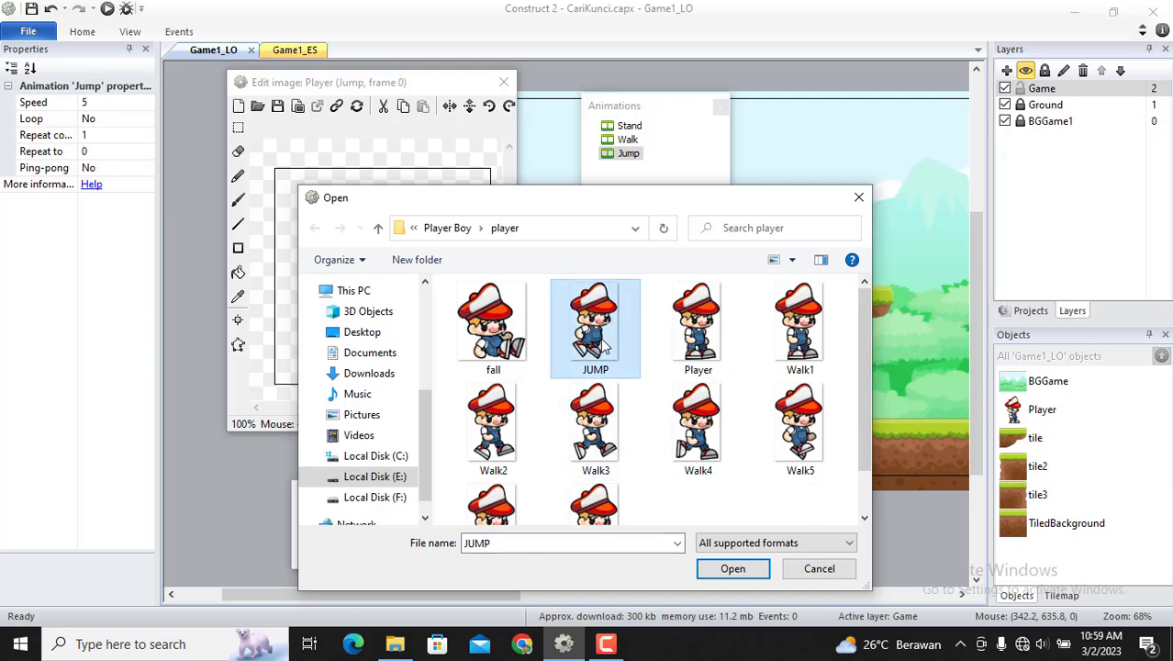
left_click(733, 569)
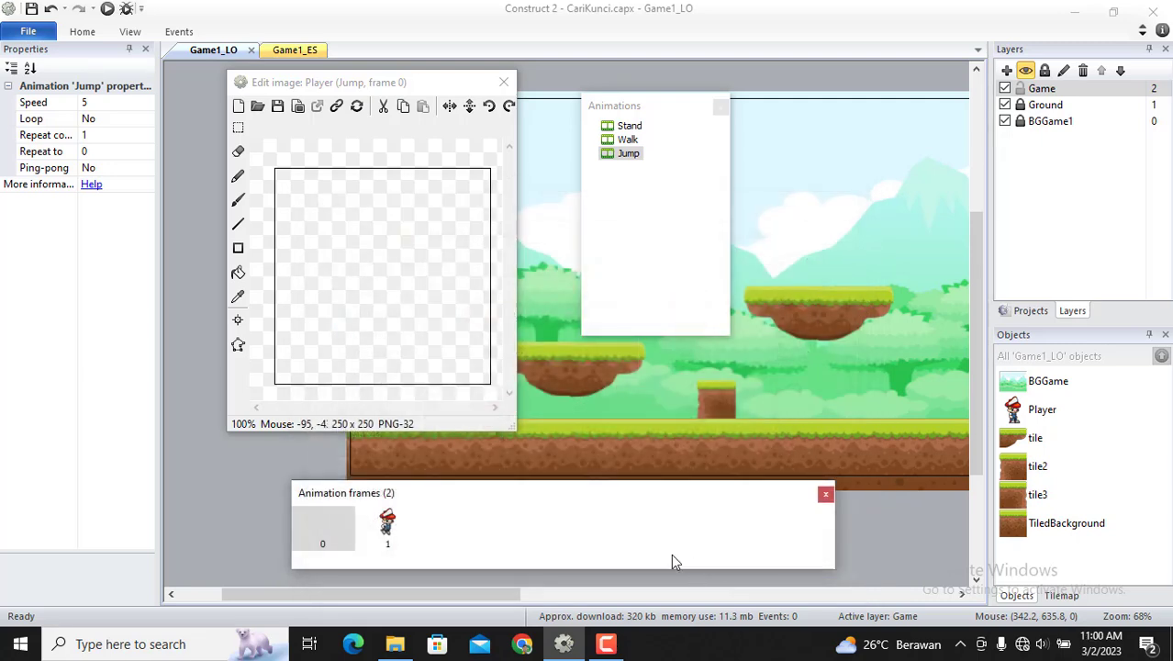
left_click(337, 543)
right_click(334, 537)
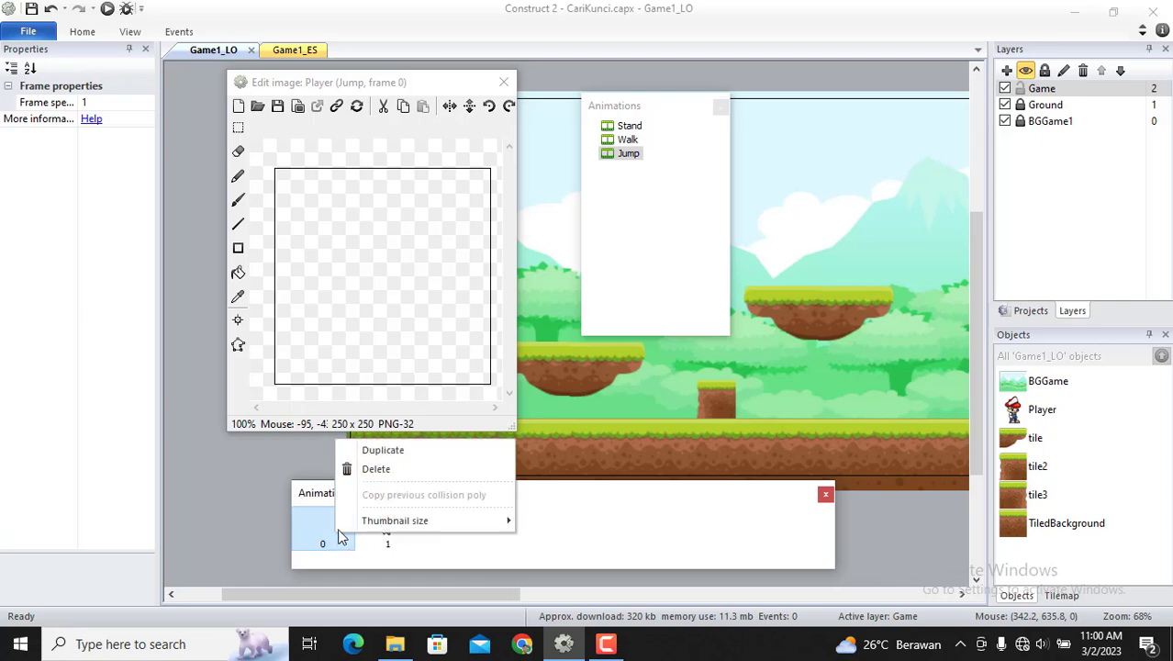
left_click(378, 470)
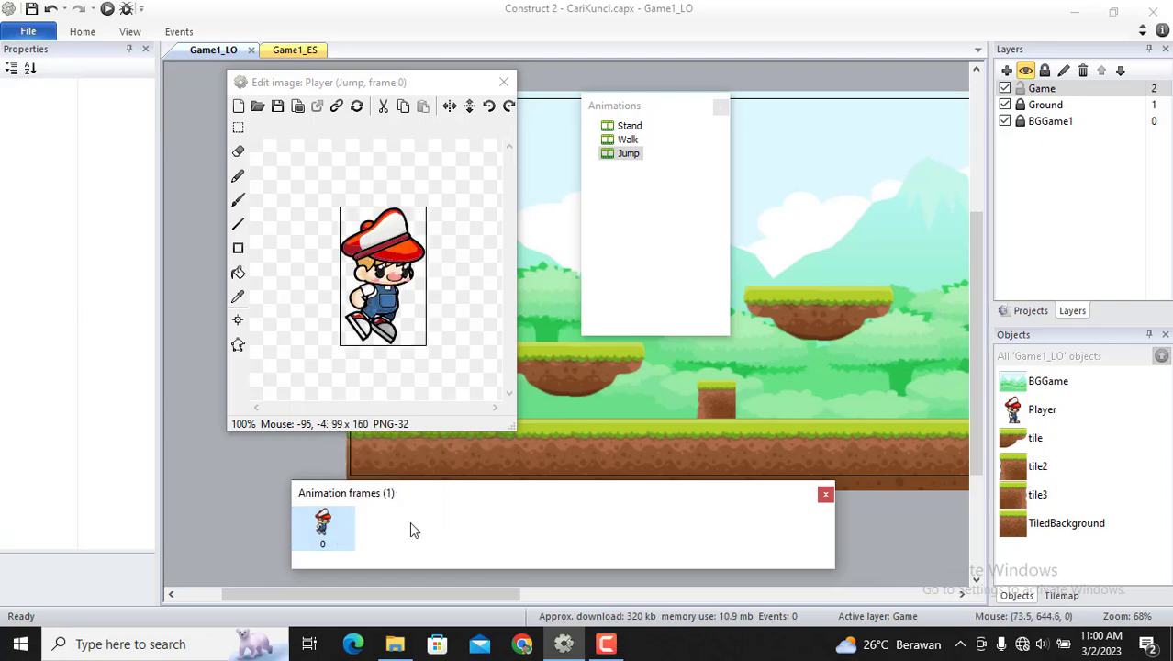
- Add an animation named Fall to the Player sprite and bring up its frames
right_click(640, 199)
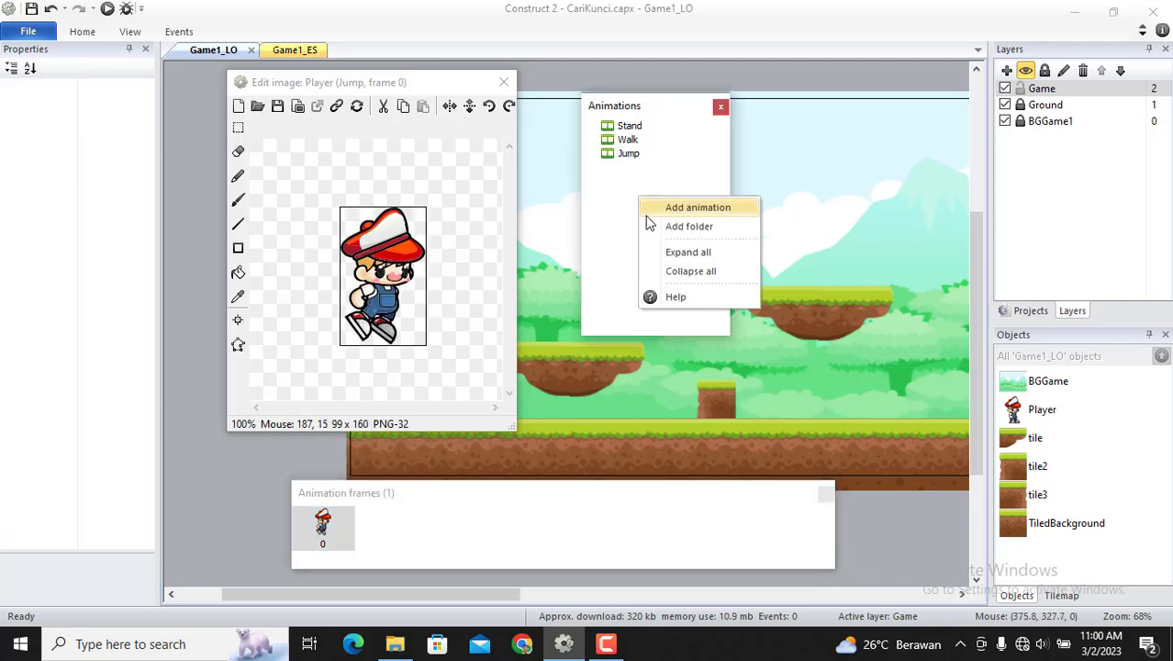
left_click(694, 210)
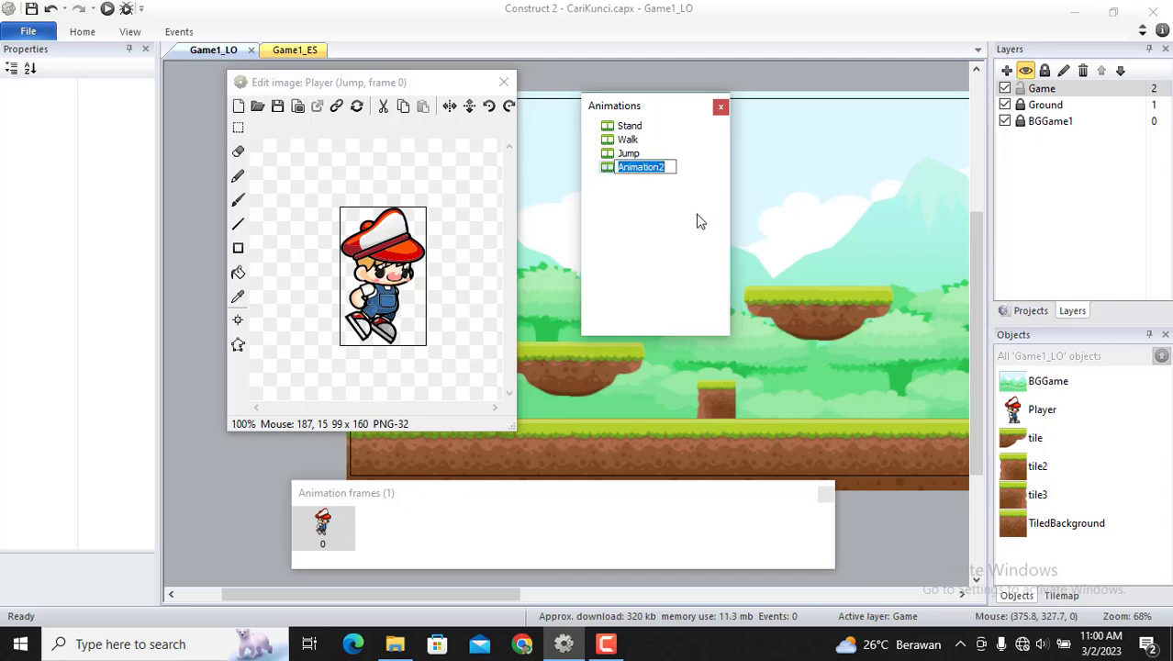
type("Fall")
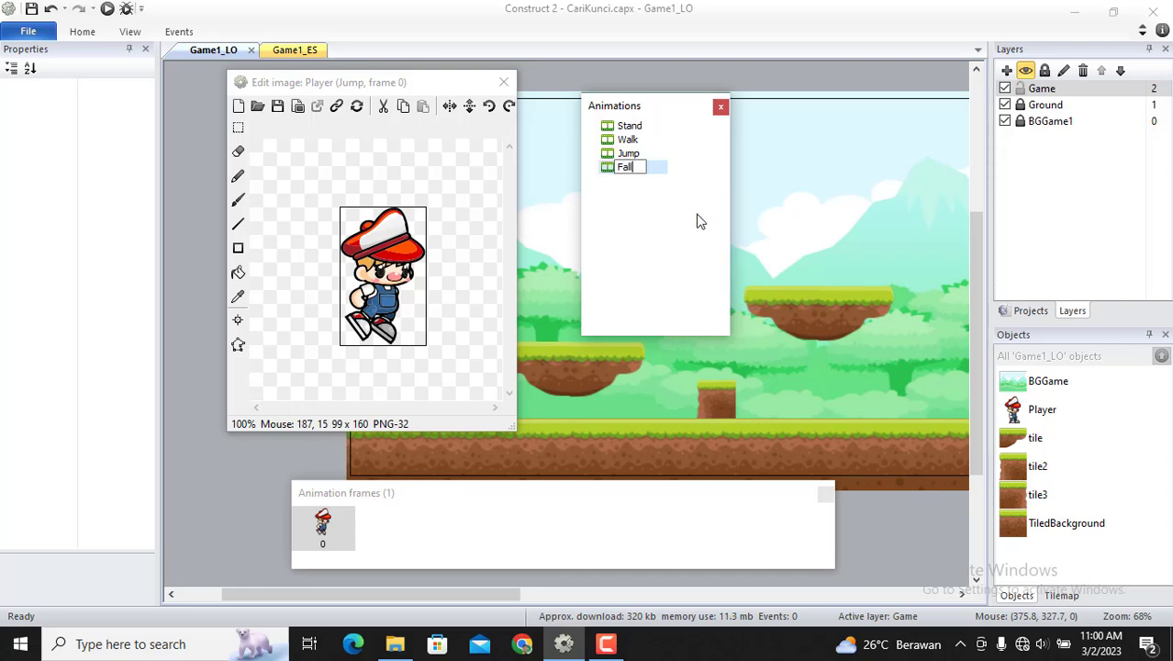
key("Return")
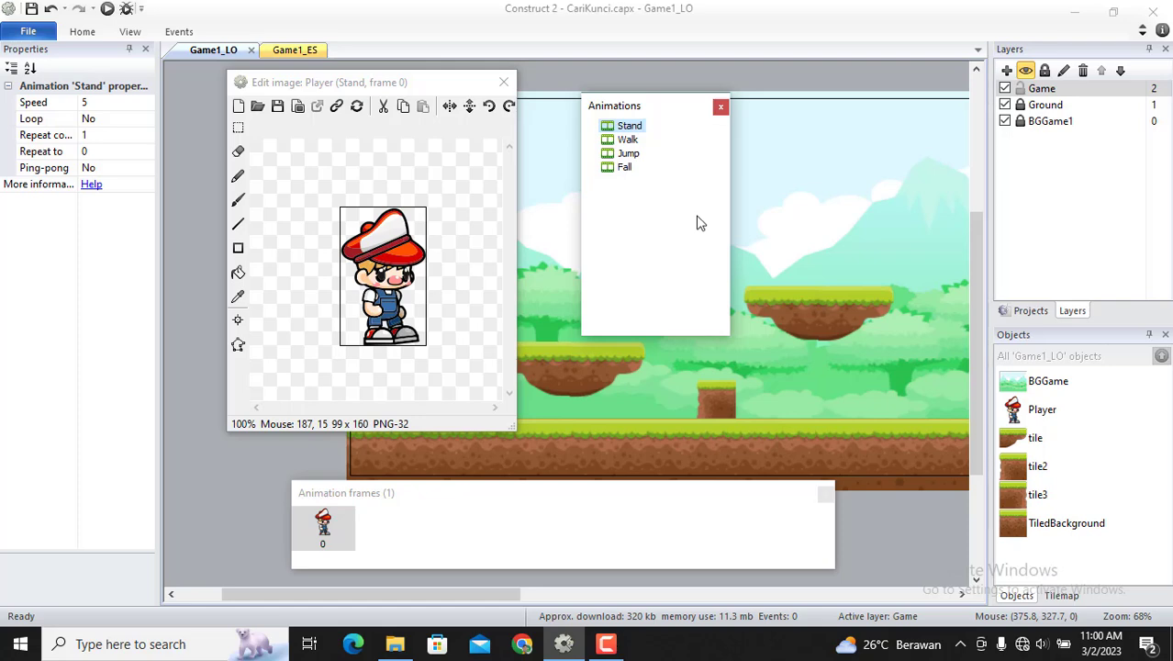
left_click(625, 167)
left_click(413, 537)
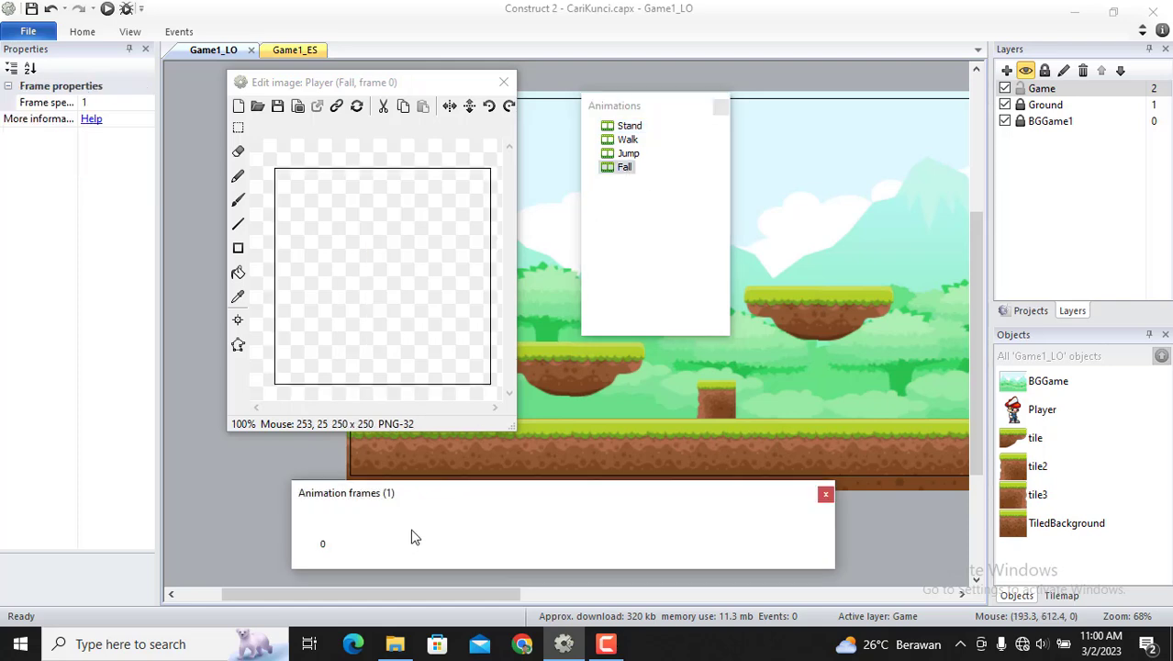
- Import the fall image from file as a frame of the Fall animation and delete its blank frame 0
right_click(413, 537)
mouse_move(505, 476)
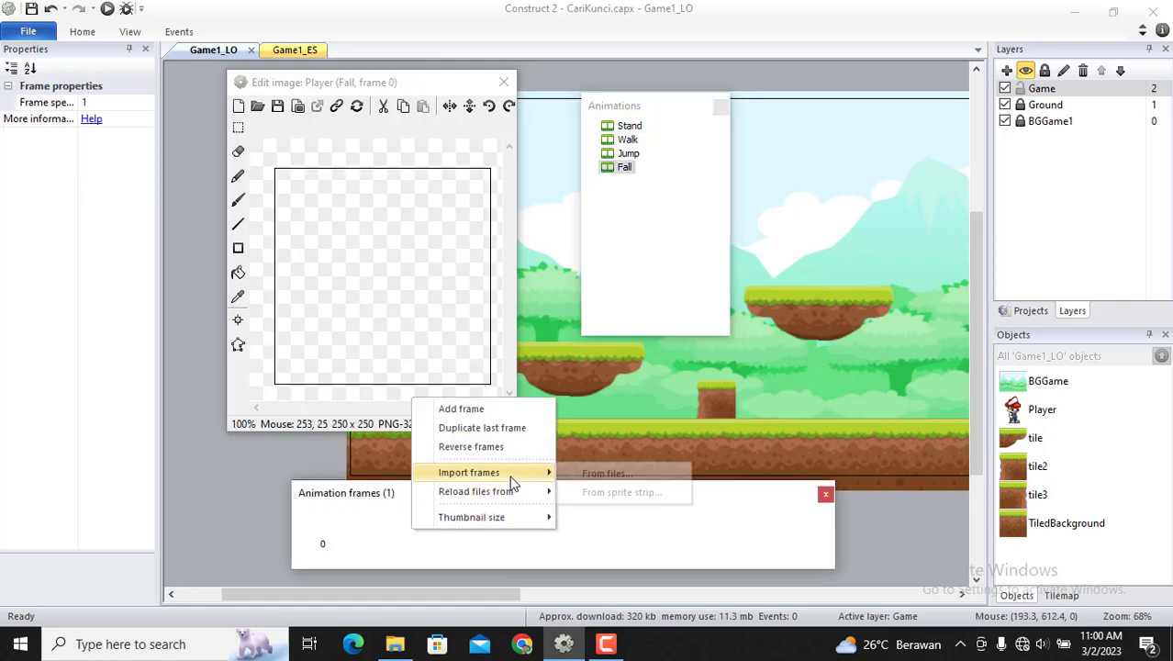
left_click(592, 476)
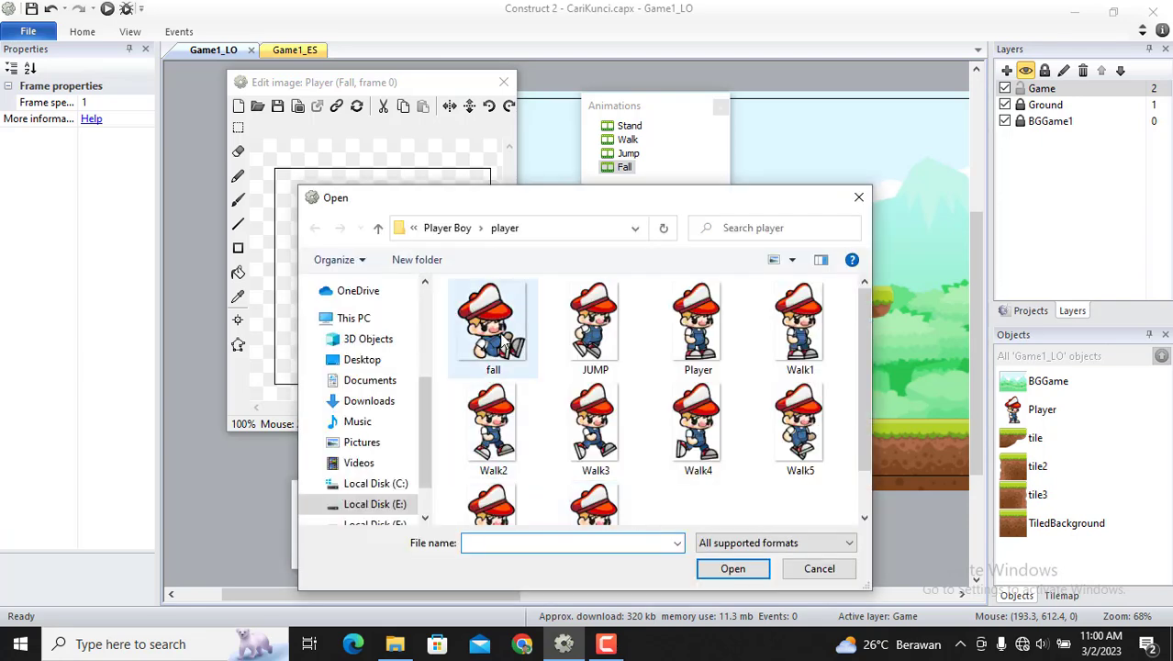
left_click(496, 353)
left_click(734, 569)
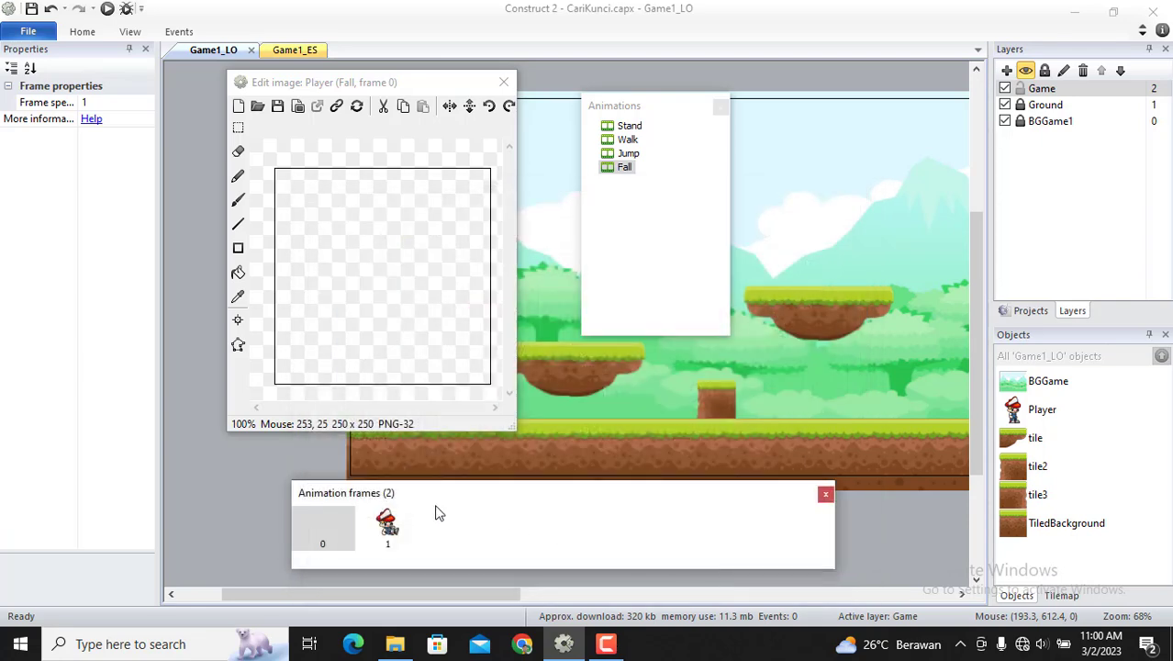
right_click(338, 534)
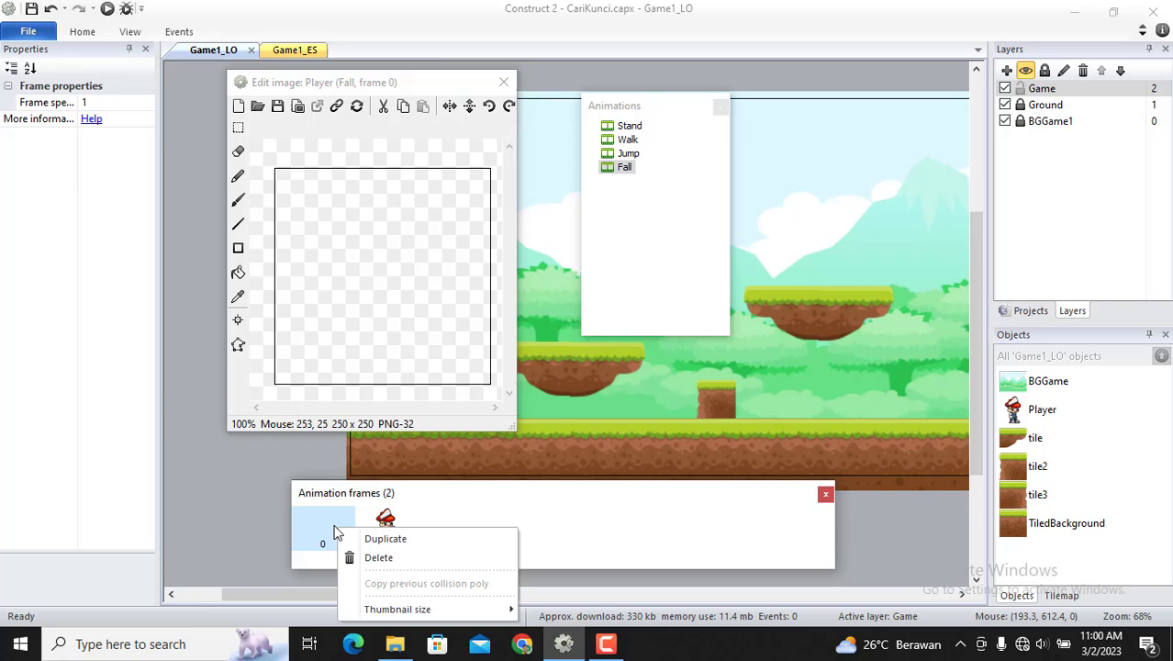
left_click(381, 552)
- Set the Stand frame's collision polygon to its bounding box and apply that polygon to all of the Player's animations
left_click(238, 320)
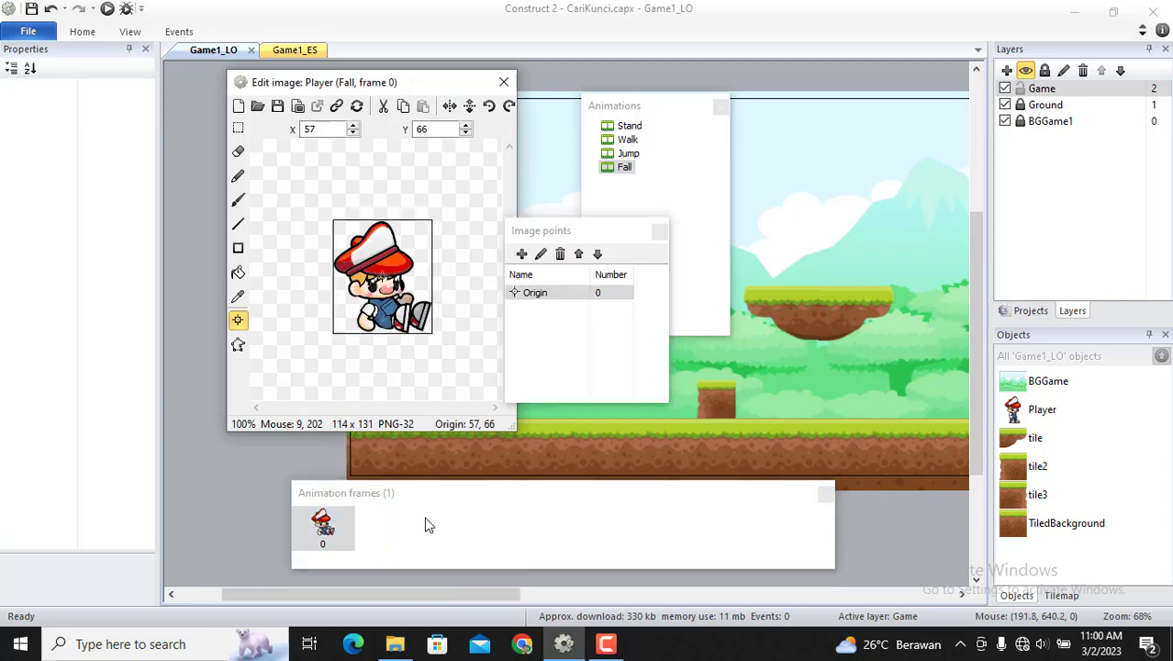
left_click(629, 127)
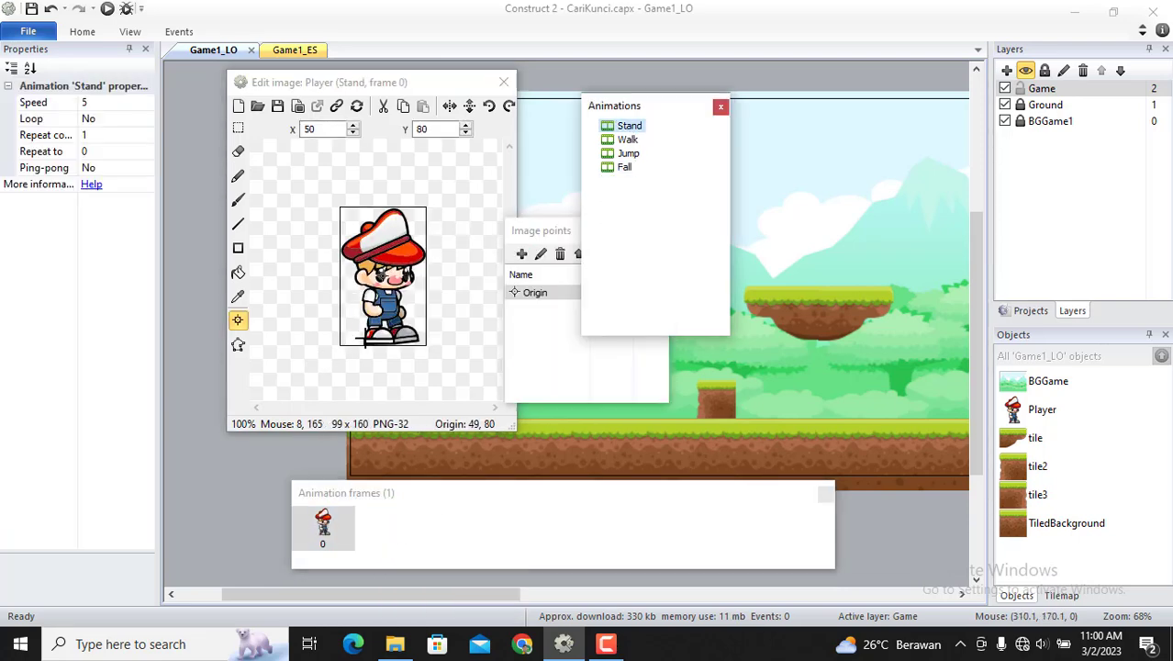
left_click(238, 345)
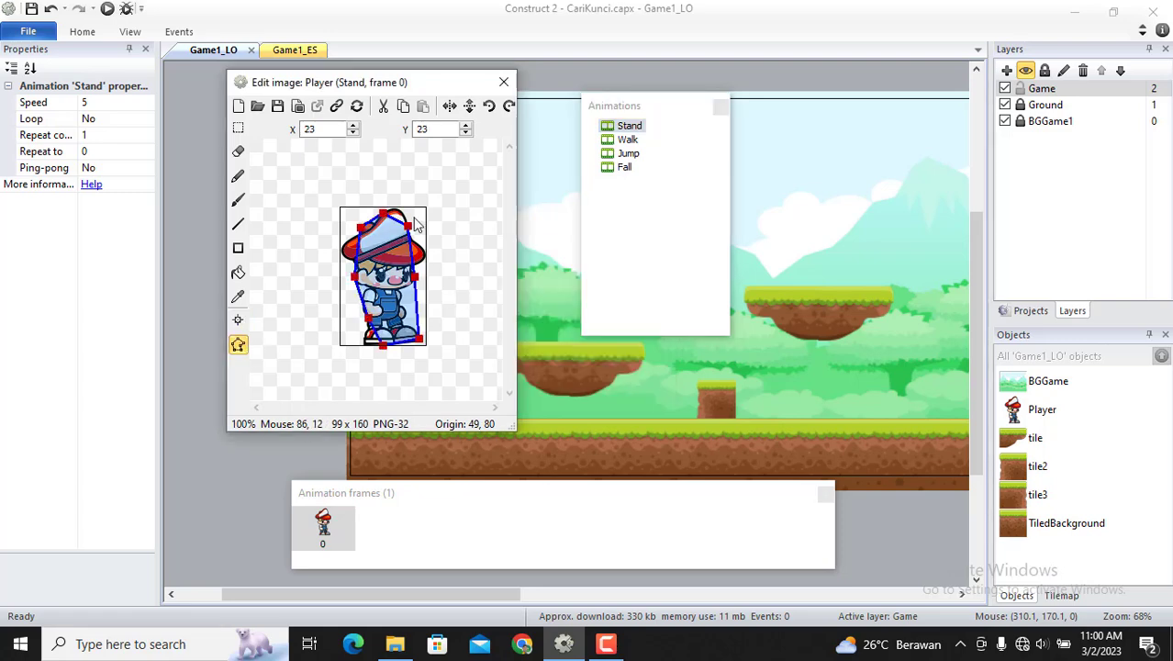
right_click(390, 276)
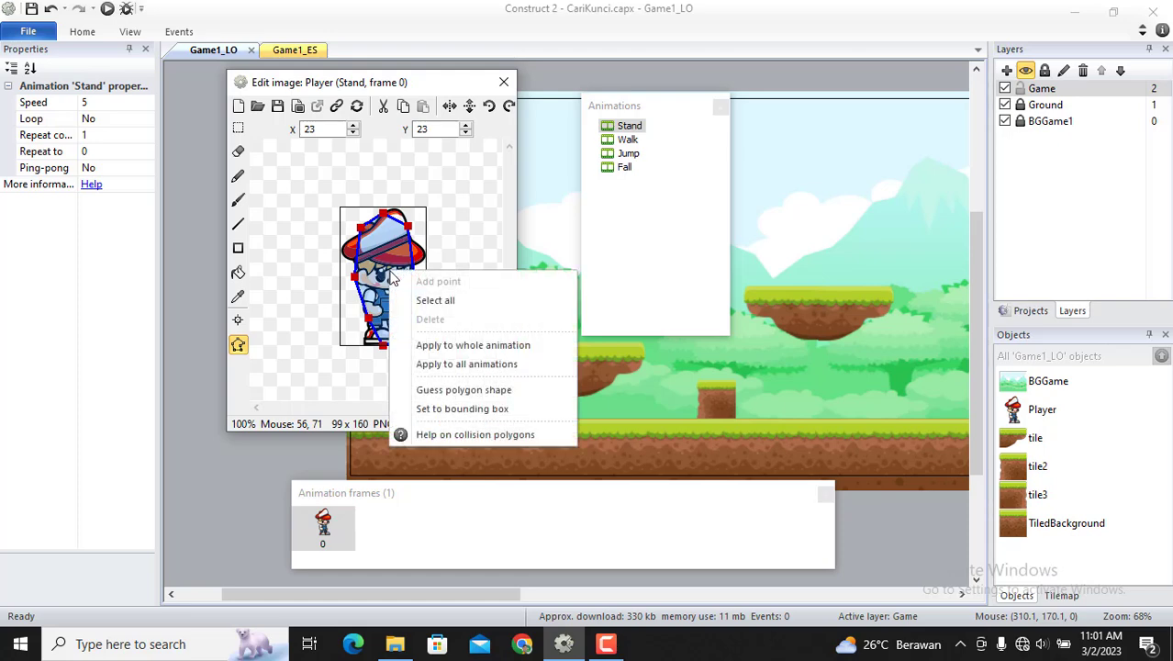
left_click(477, 408)
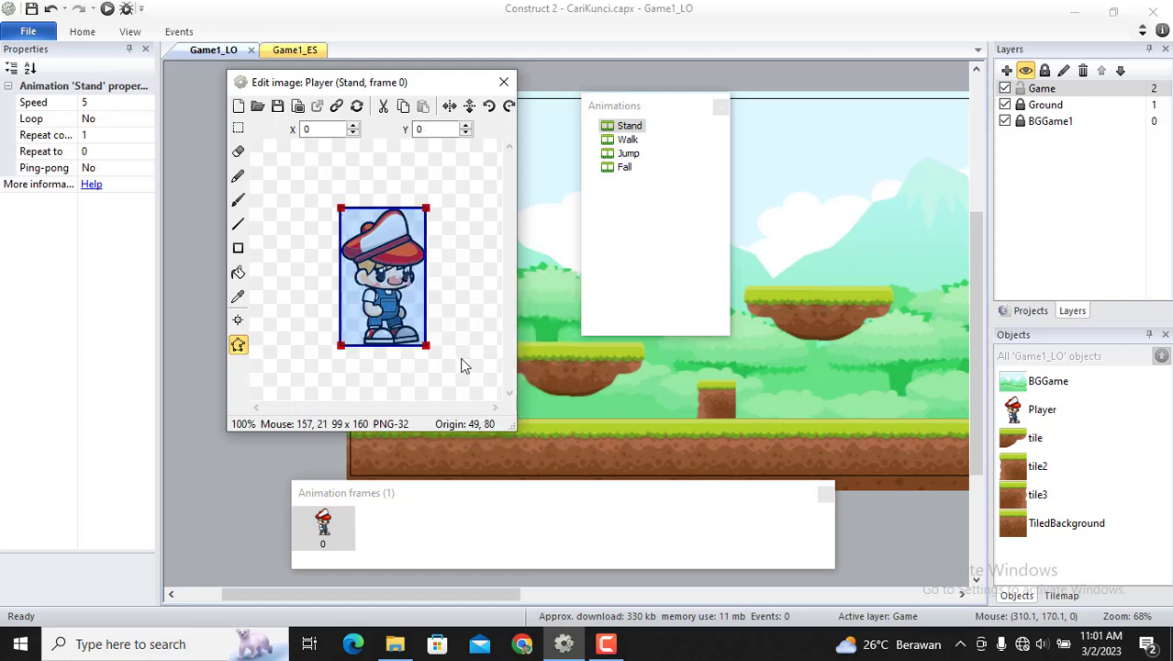
right_click(394, 248)
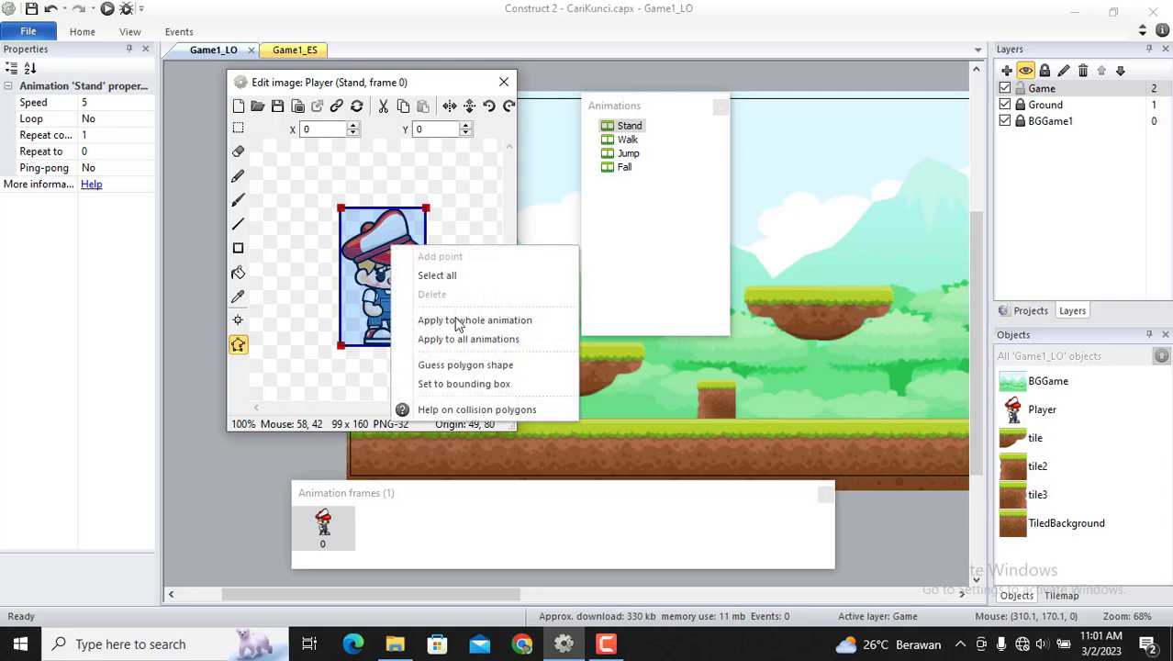
left_click(477, 340)
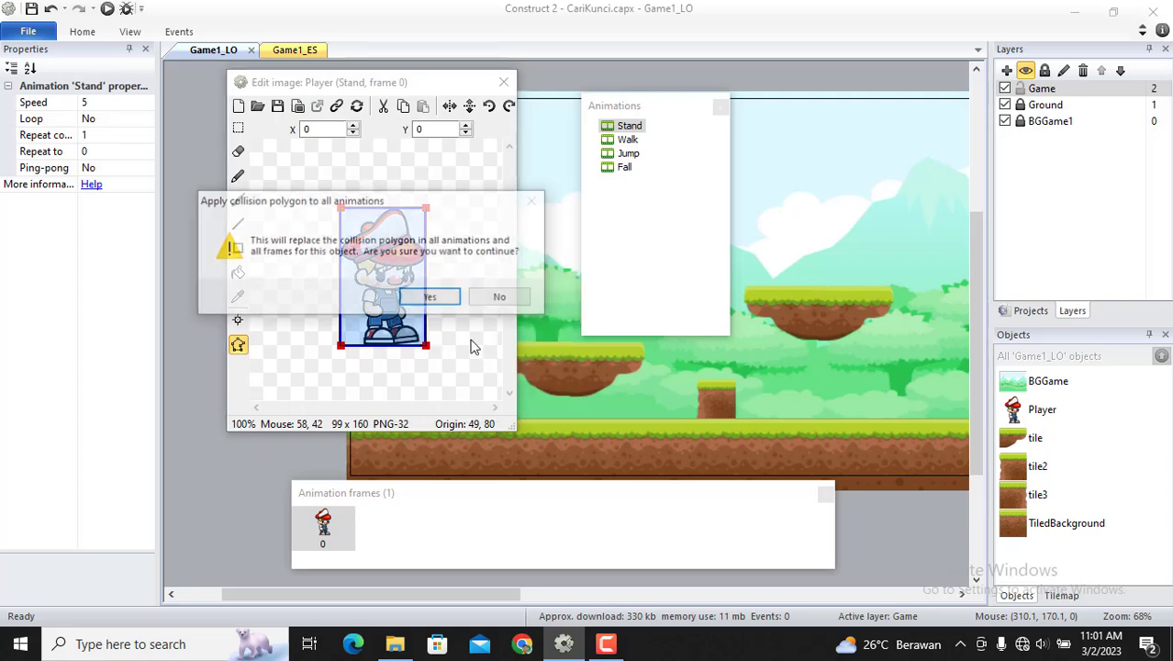
left_click(431, 298)
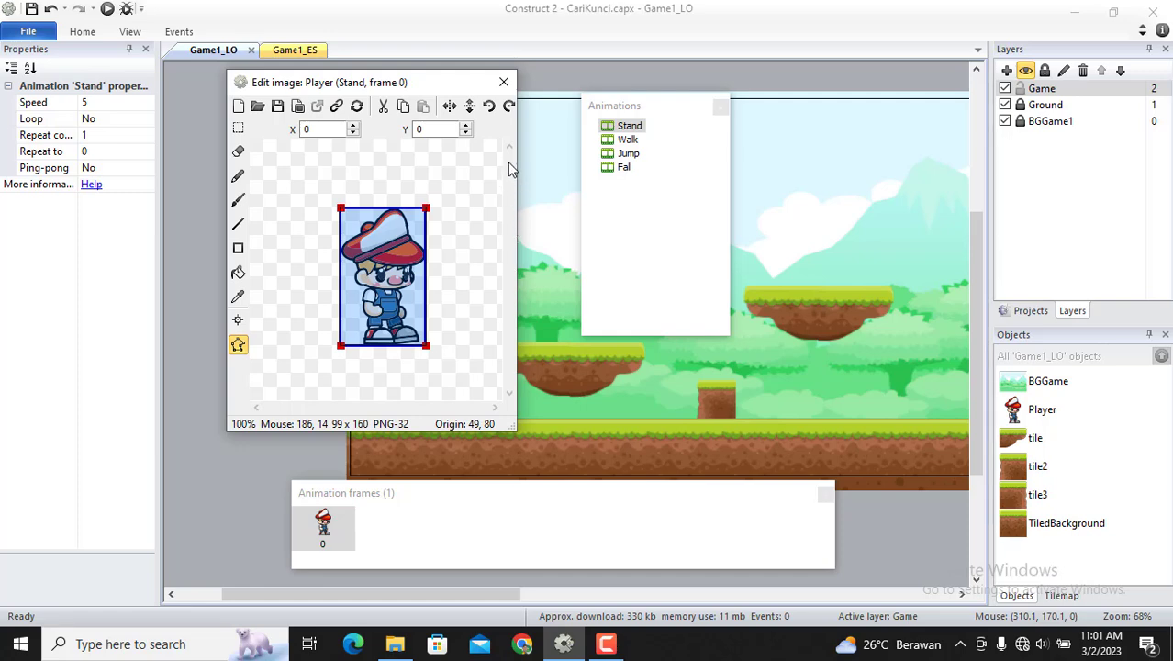
- Check the collision polygons of the Walk, Jump and Fall animations and close the image editor
left_click(627, 139)
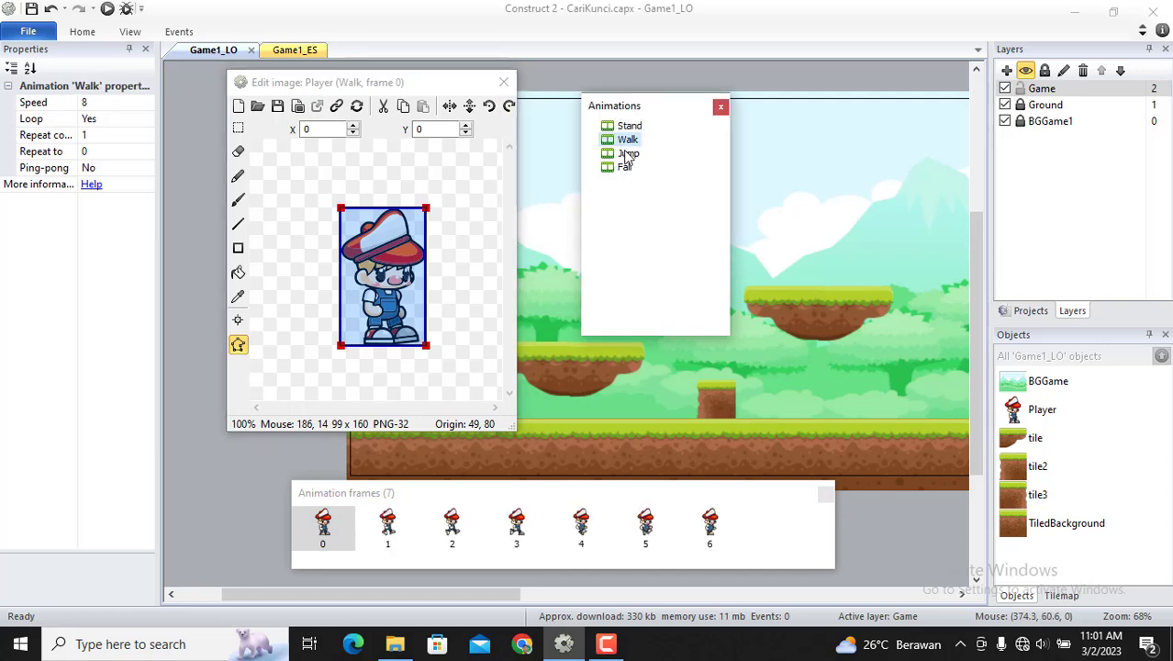
left_click(628, 154)
left_click(621, 167)
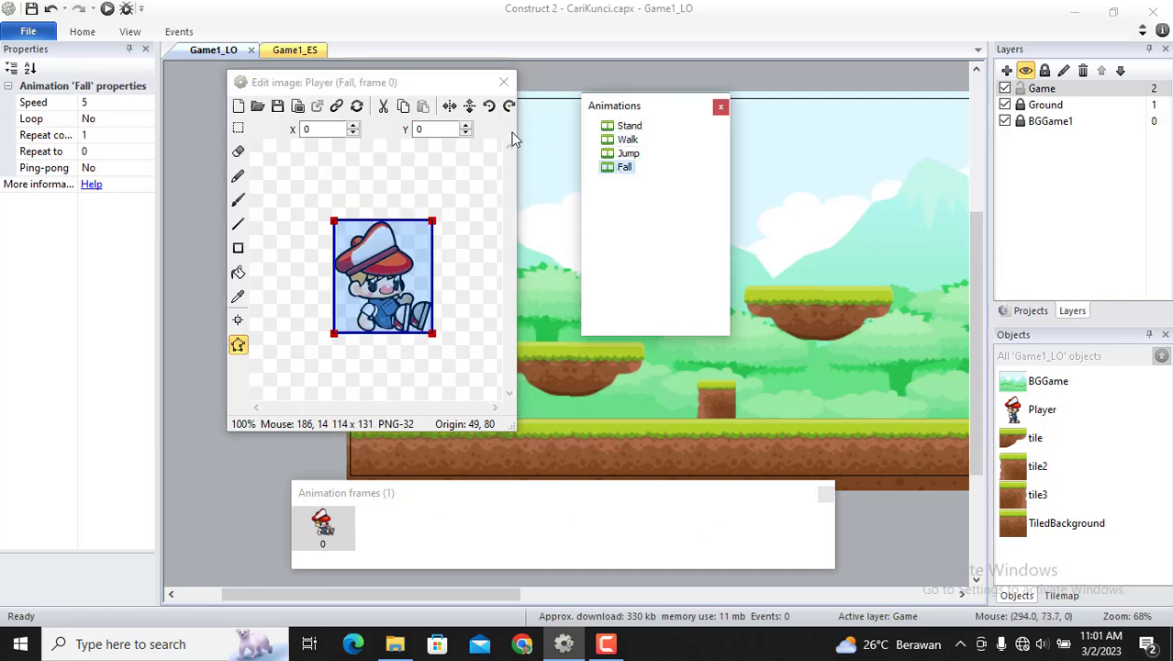
left_click(504, 82)
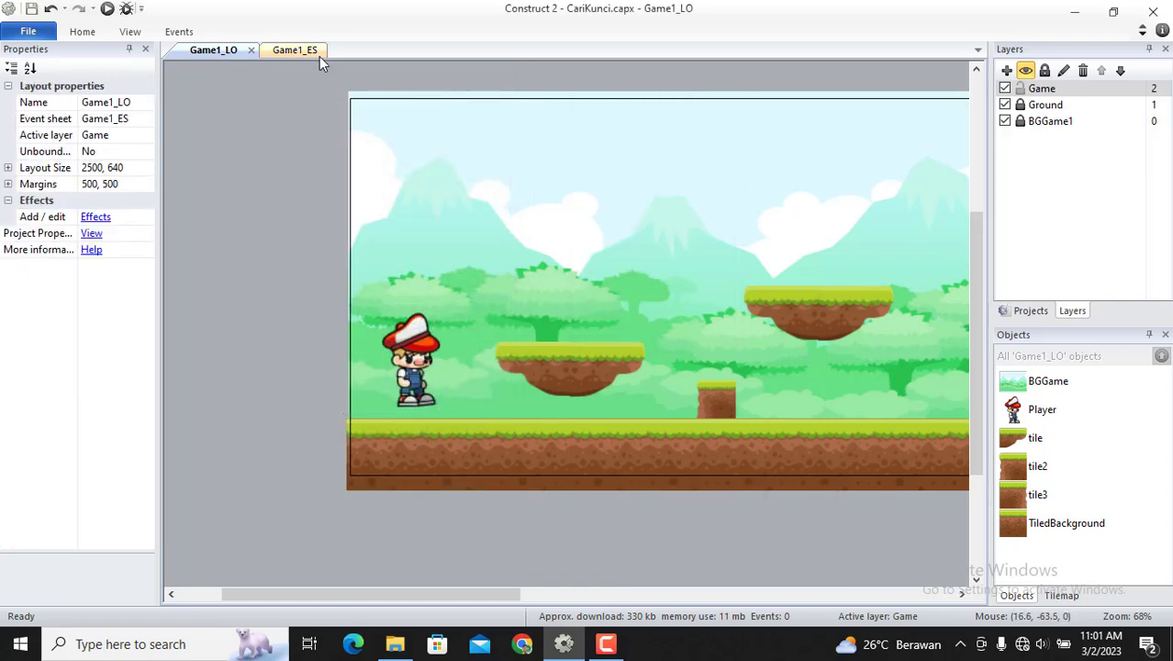
- Add an event group named Player Animation to the Game1_ES event sheet, active on start
left_click(312, 52)
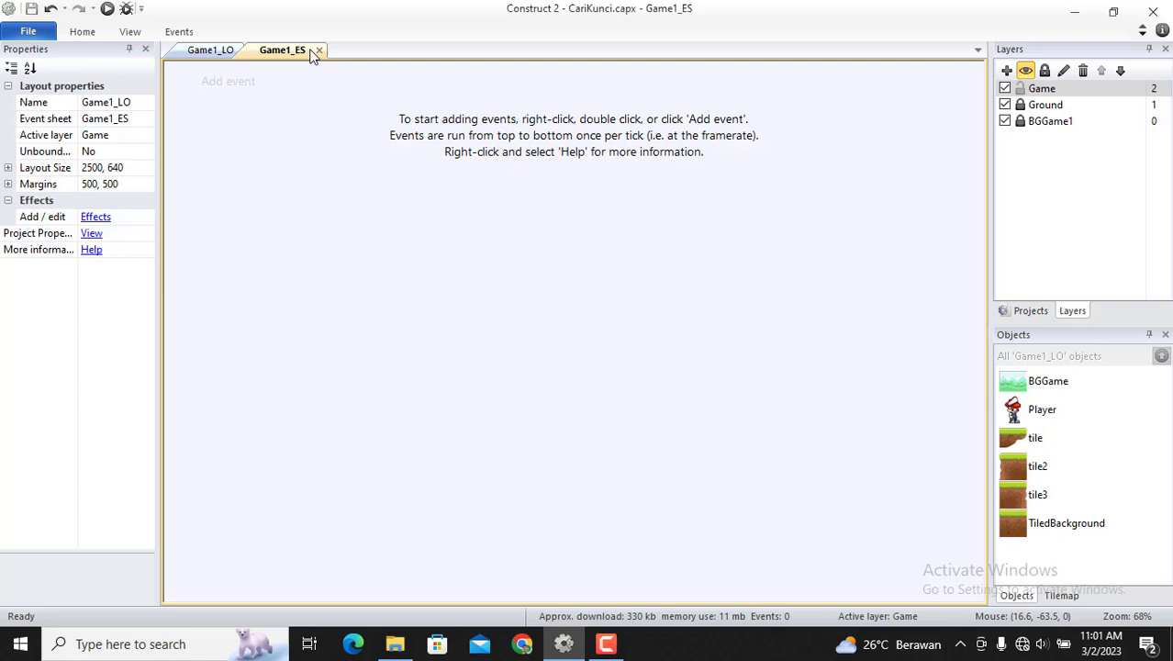
right_click(310, 141)
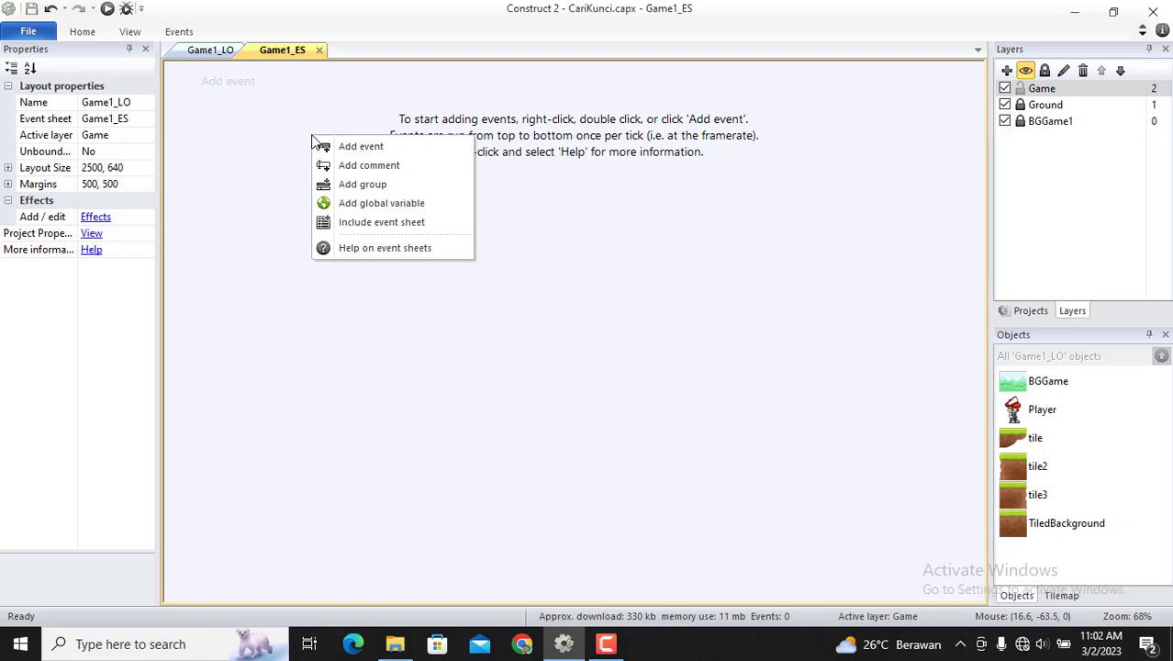
left_click(360, 184)
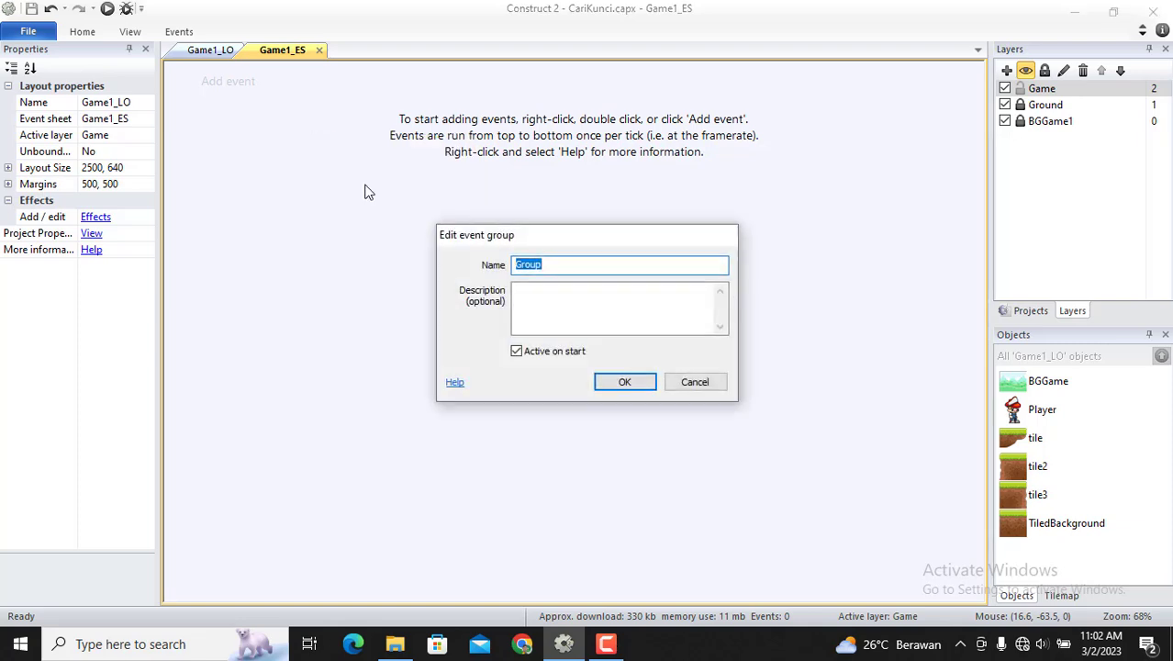
type("Player Animation")
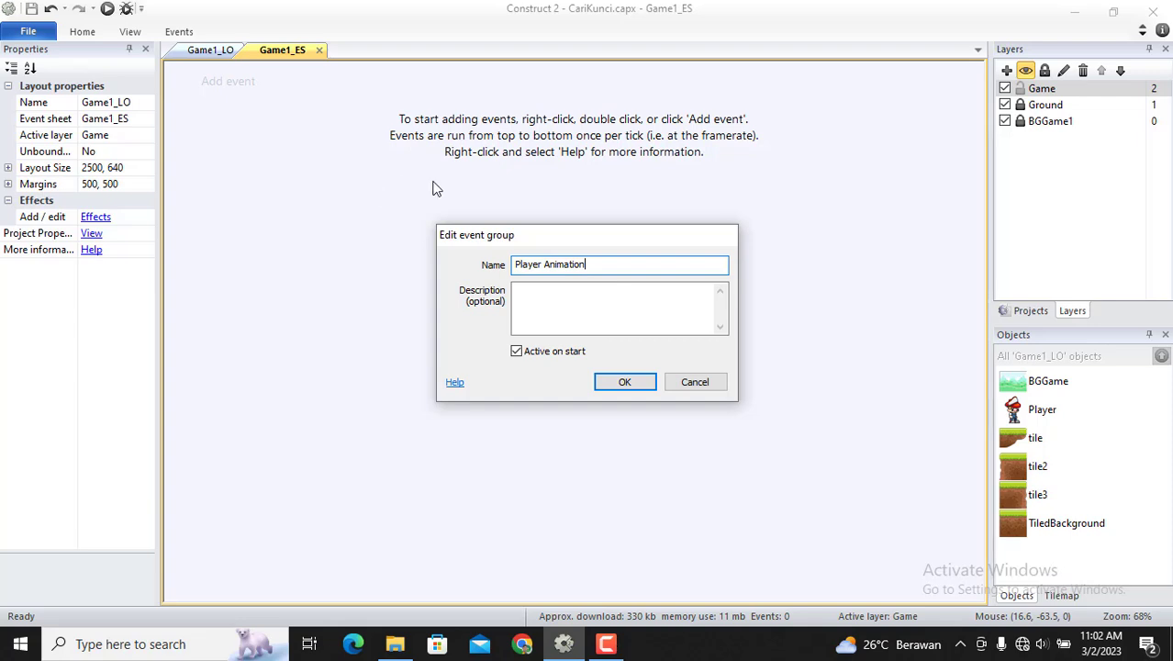
left_click(642, 386)
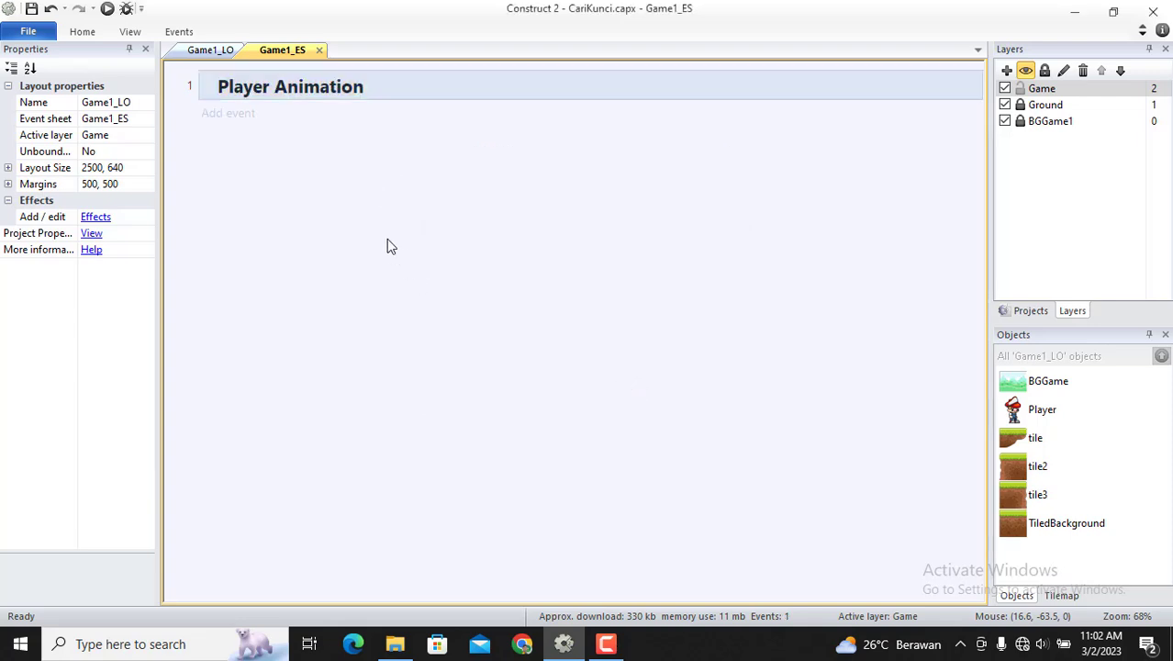
- Add an event below the Player Animation heading with the Player's Platform On moved condition
left_click(229, 114)
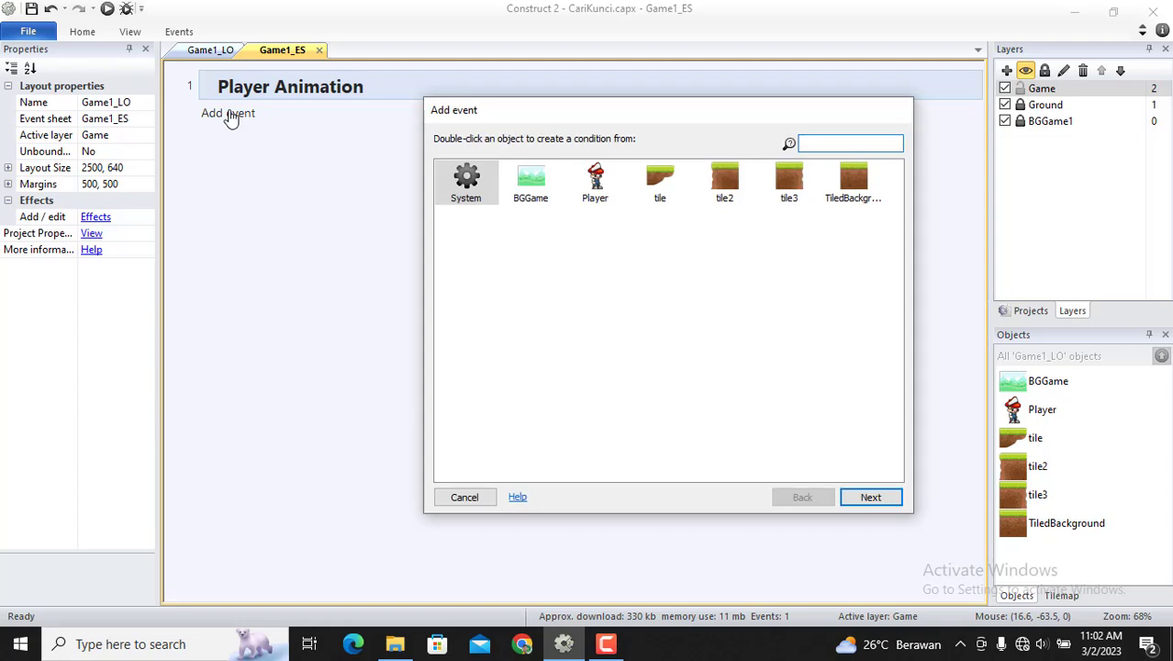
double_click(606, 195)
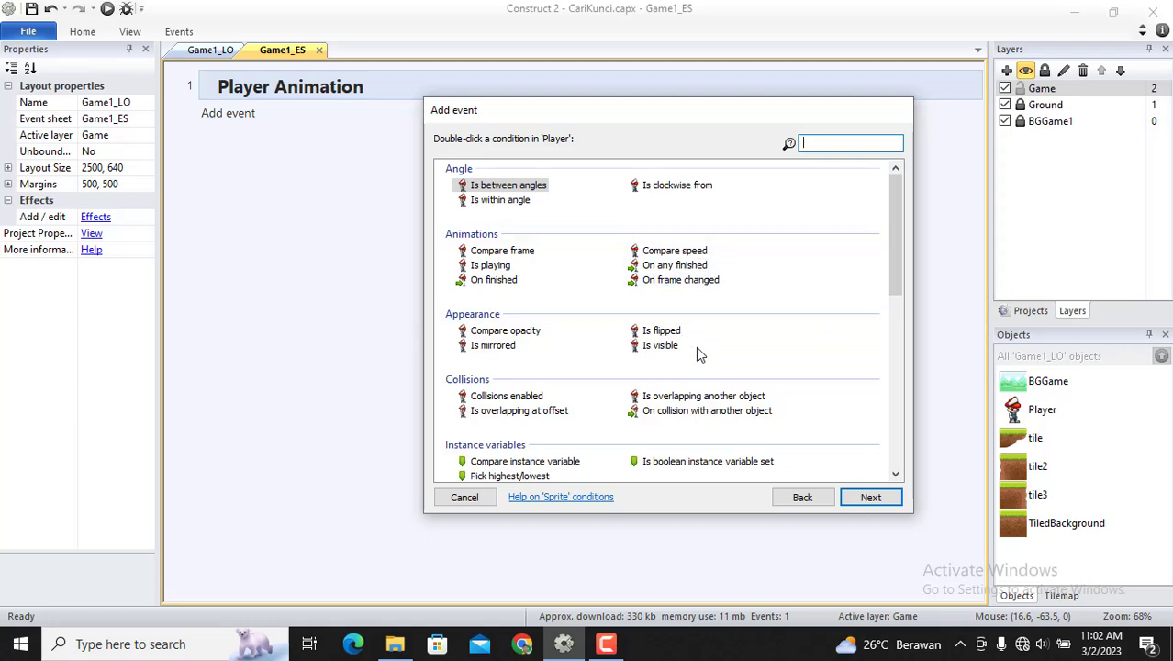
type("on")
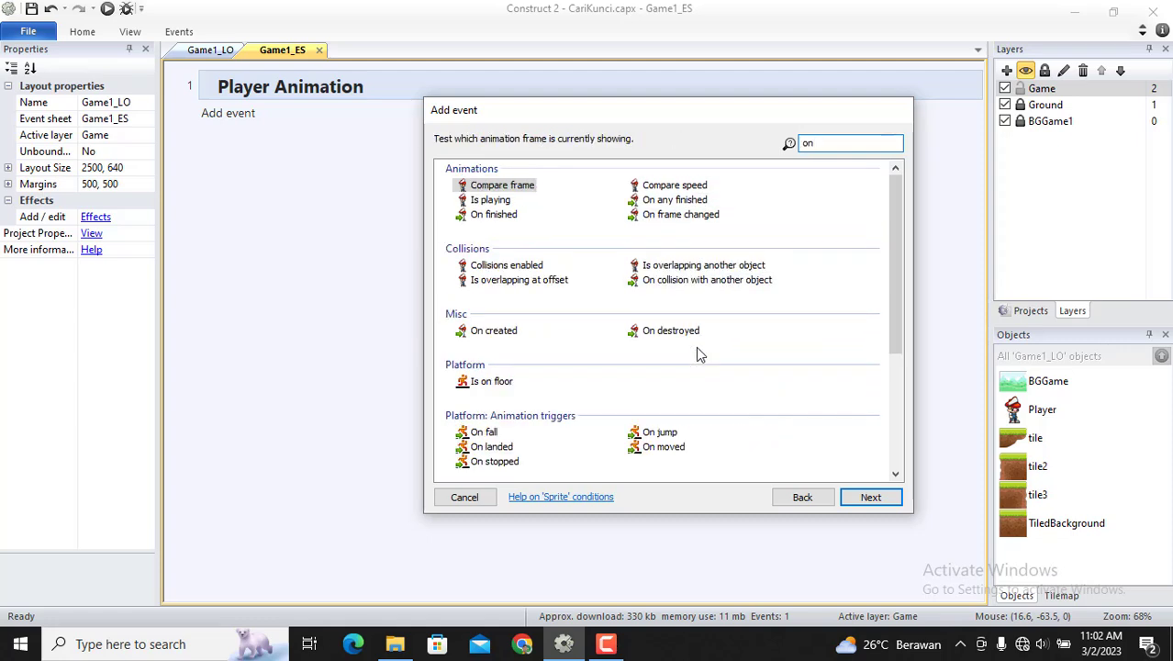
double_click(664, 448)
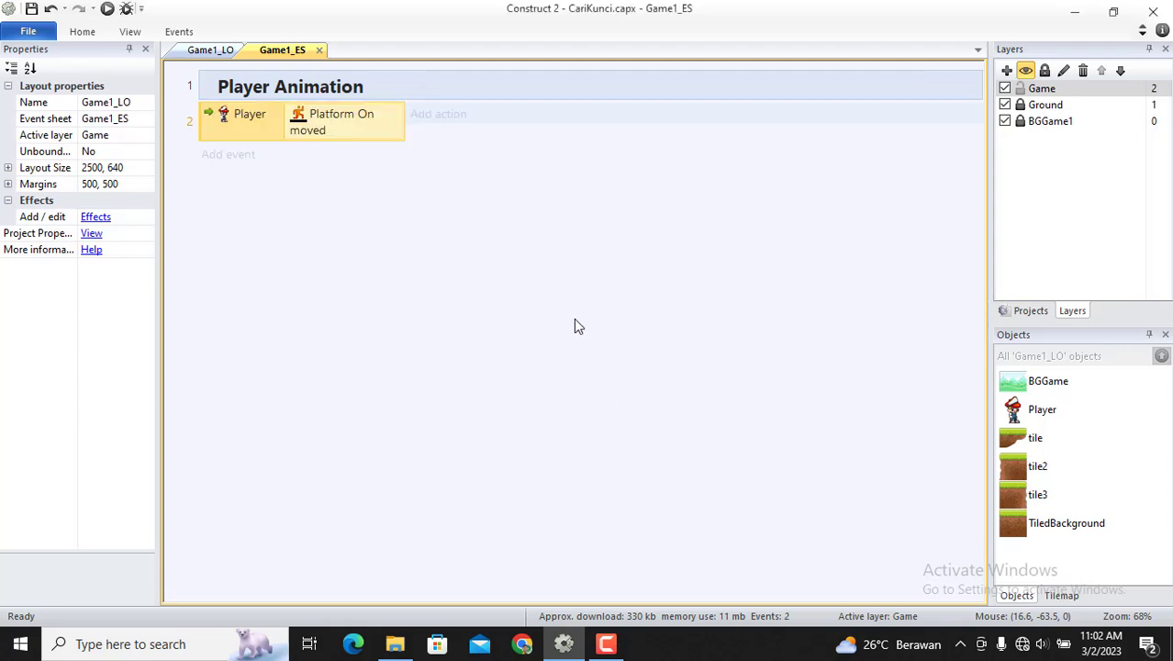
- Give the On moved event a Player action that sets the animation to "Walk" from the beginning
left_click(439, 113)
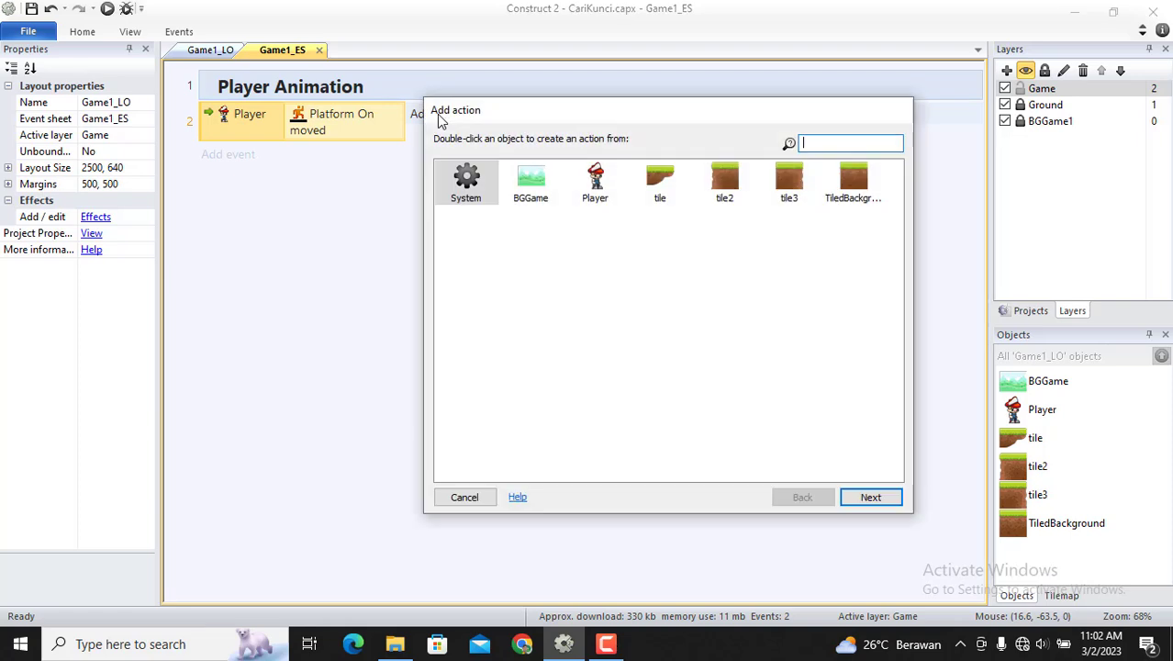
double_click(595, 180)
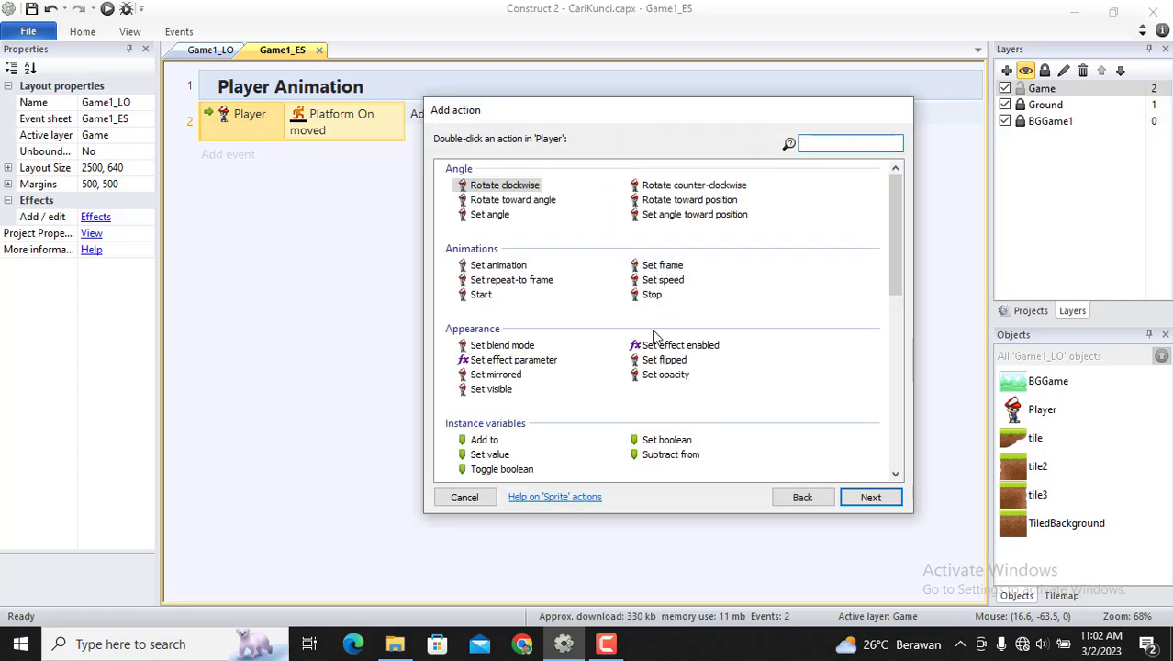
double_click(498, 265)
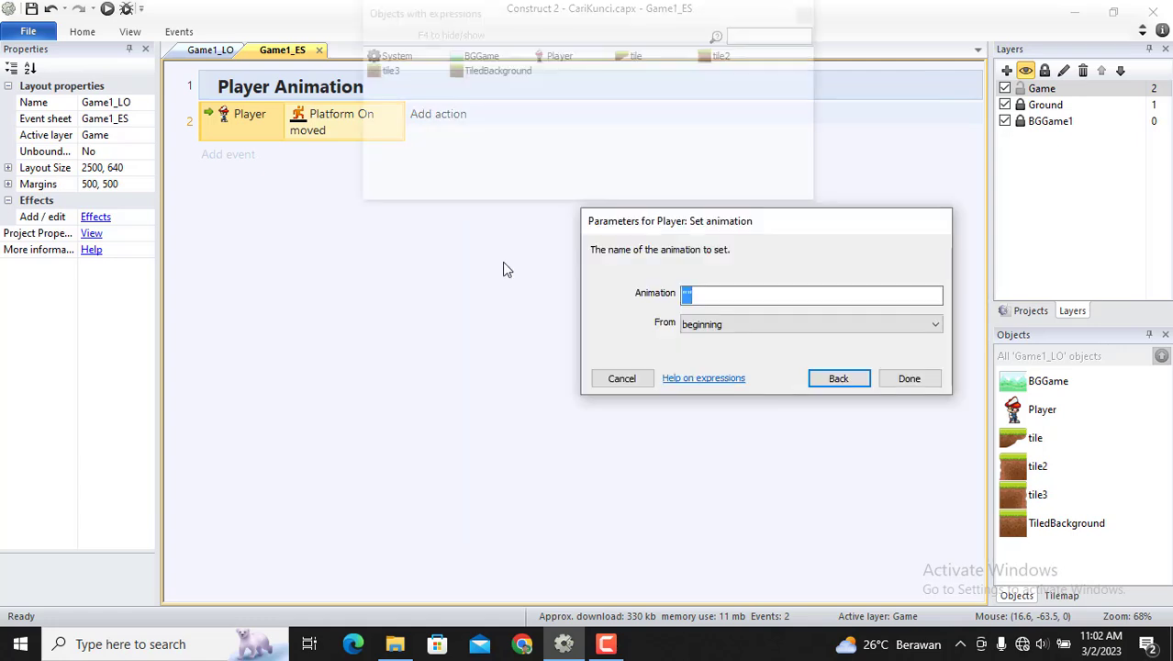
type("\"")
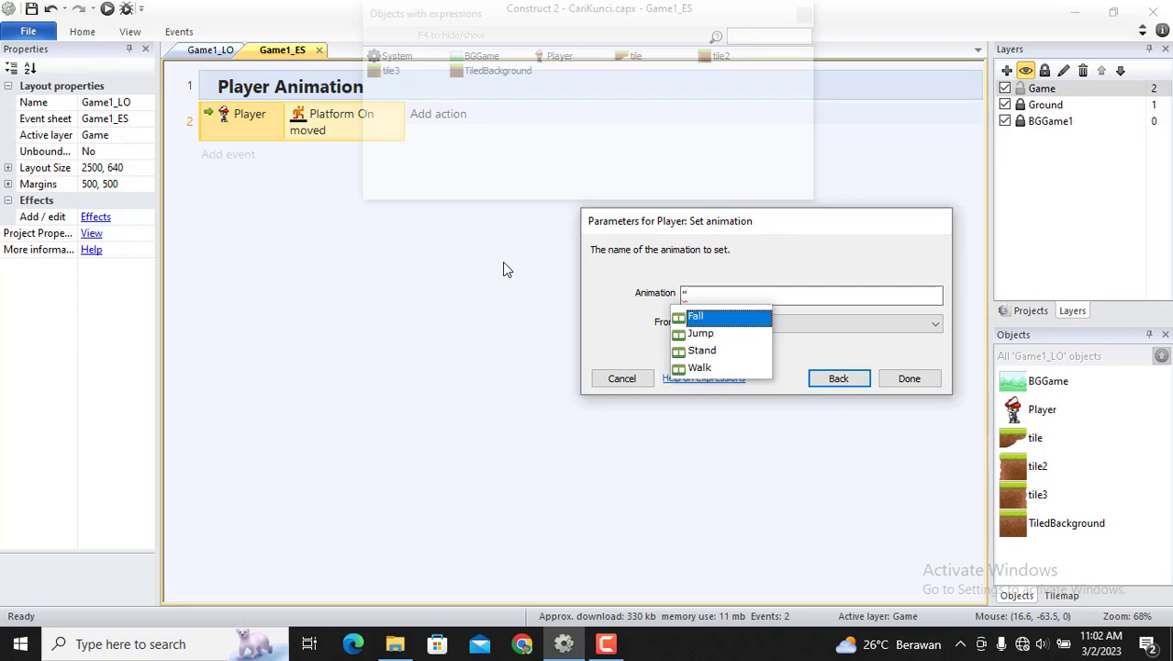
left_click(690, 367)
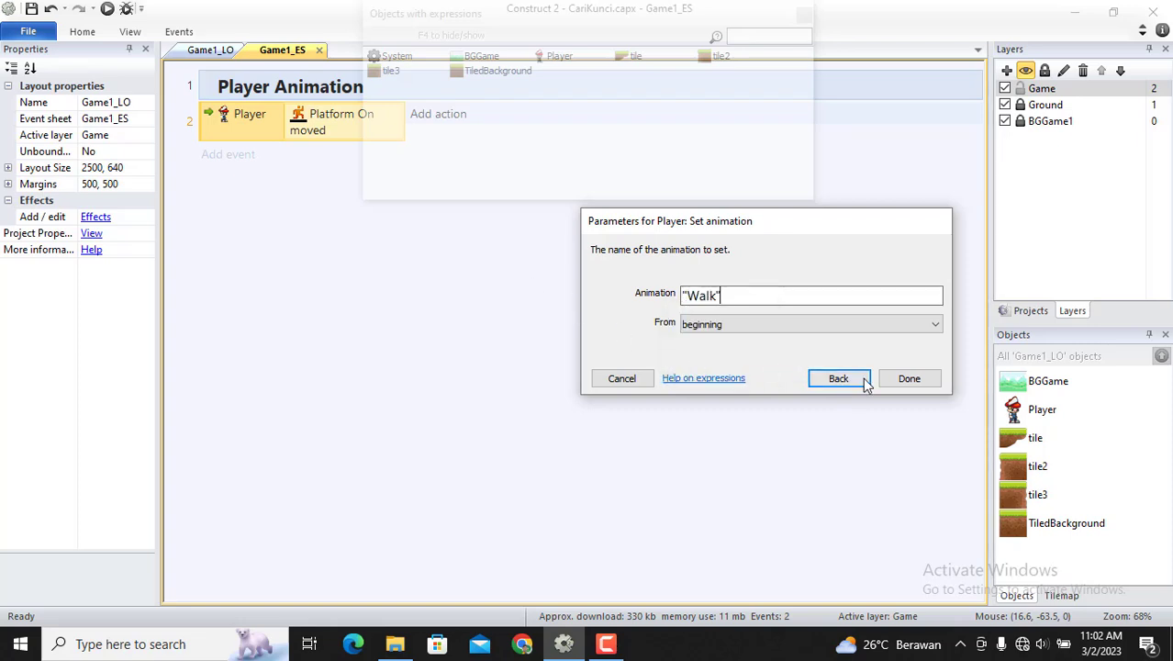
left_click(908, 379)
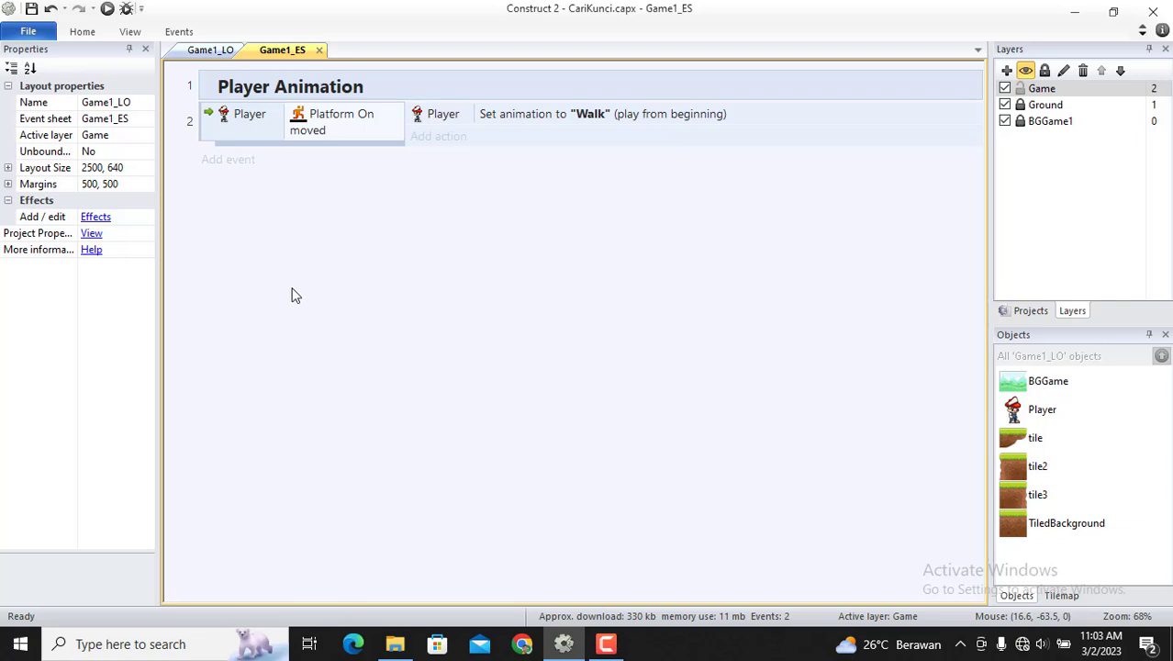
- Duplicate the Player's On moved event directly below the original
left_click(209, 131)
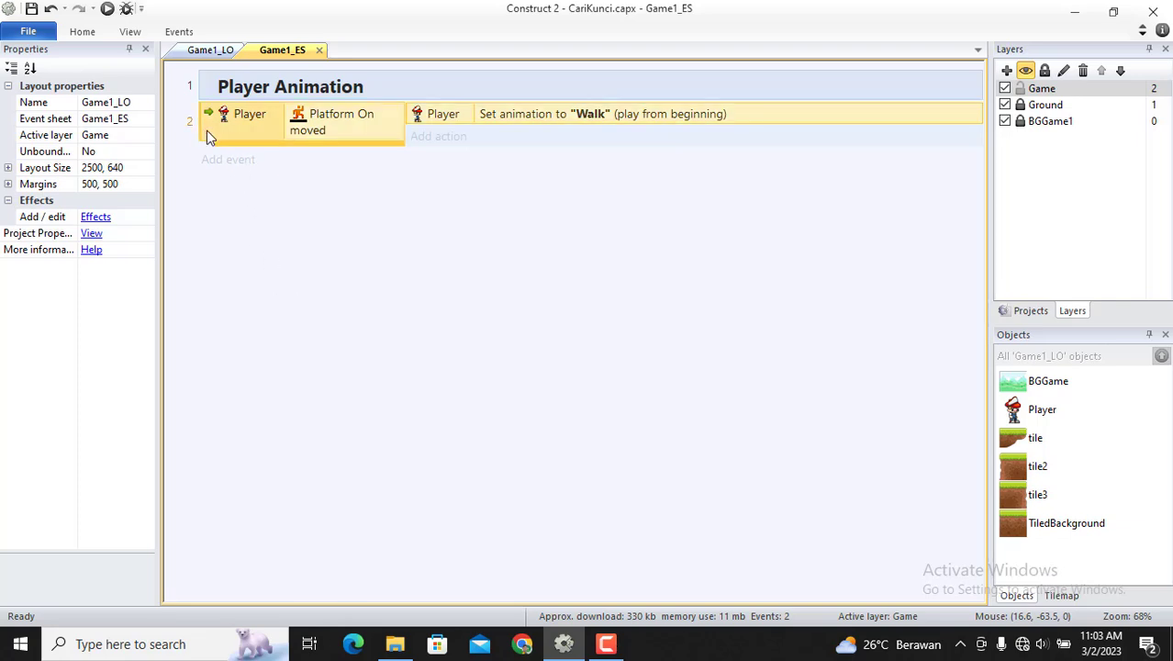
left_click_drag(205, 134, 205, 145, "ctrl")
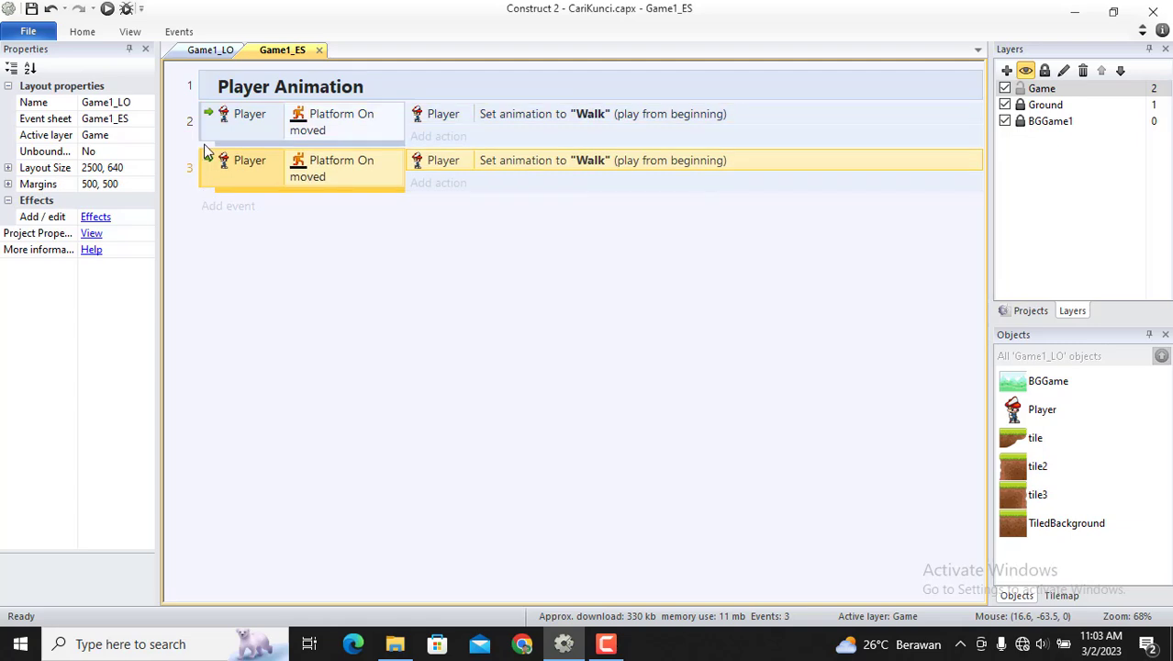
left_click(306, 281)
- Change the condition of the duplicated Player event to Platform On stopped
left_click(344, 172)
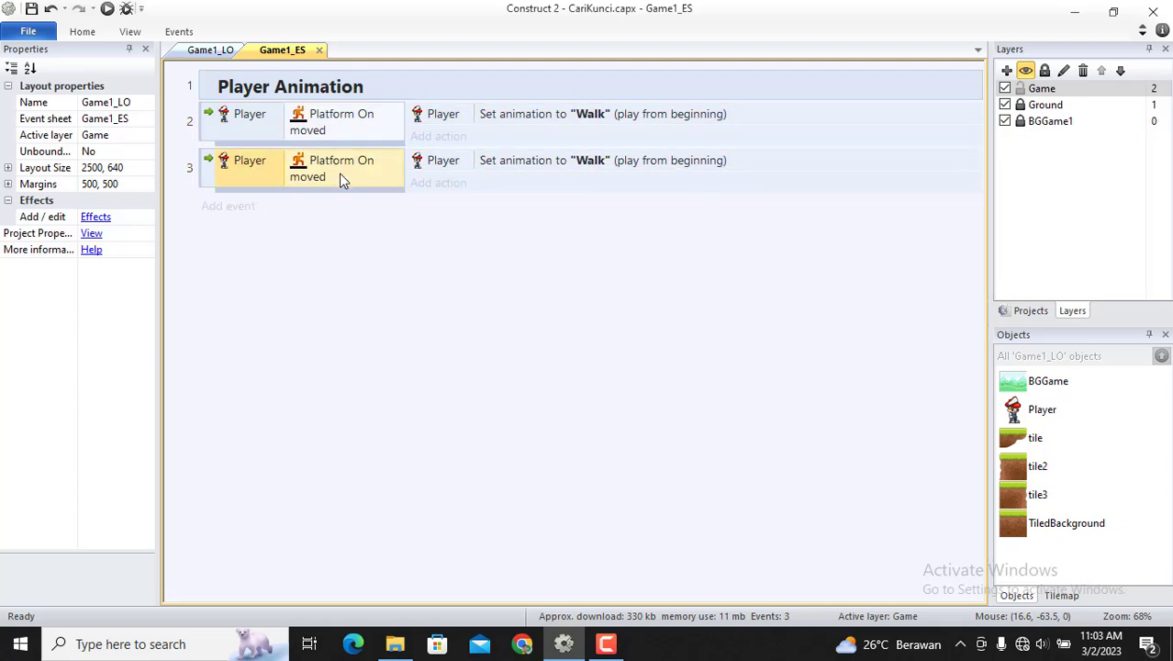
double_click(334, 180)
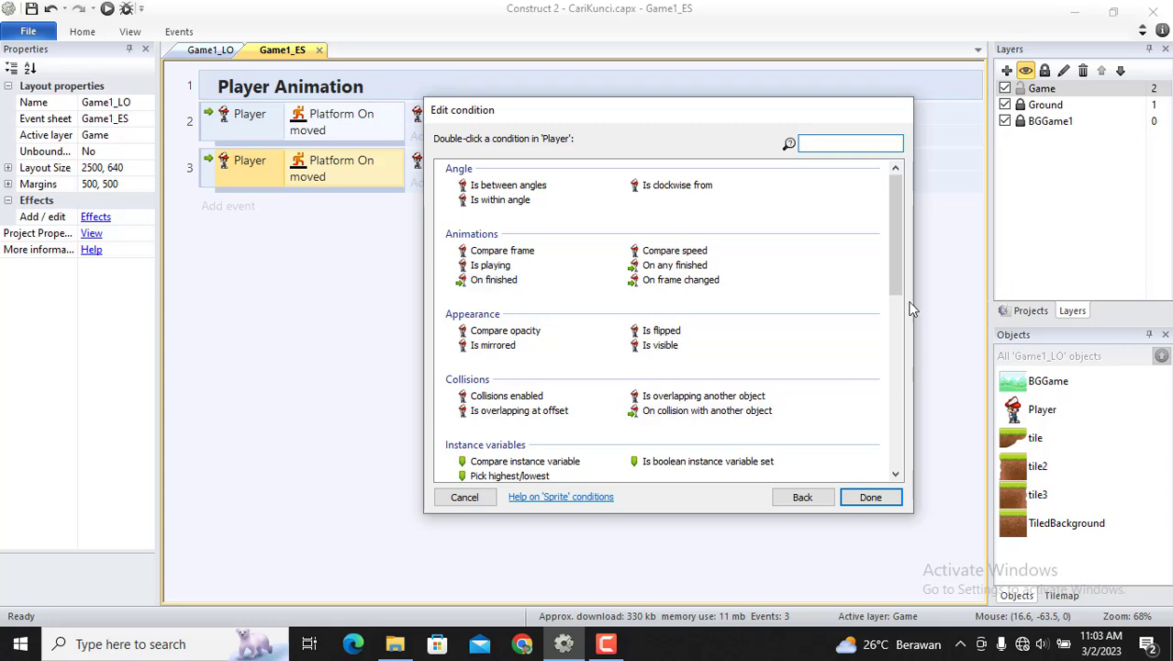
scroll(887, 352, "down", 8)
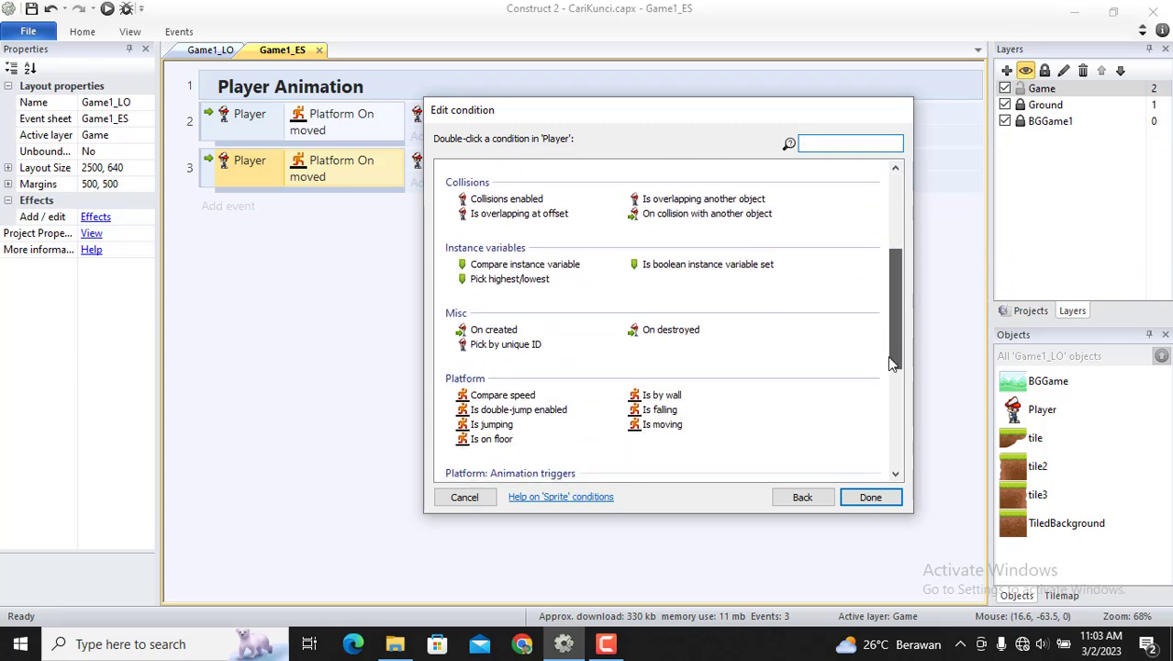
scroll(877, 432, "down", 3)
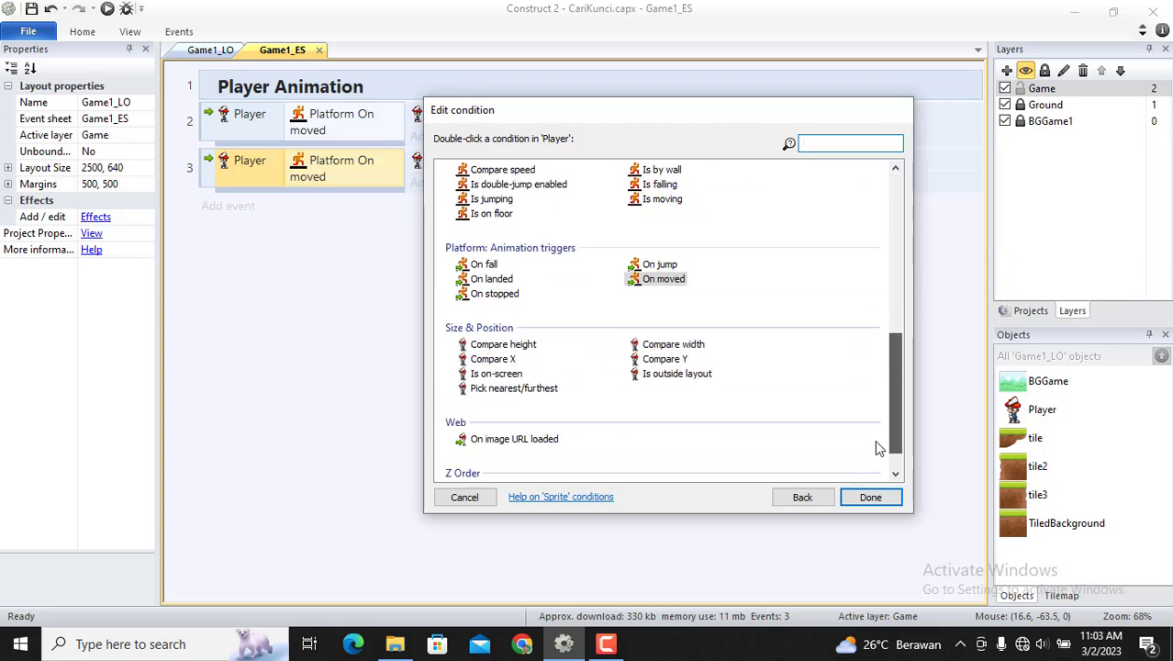
double_click(487, 299)
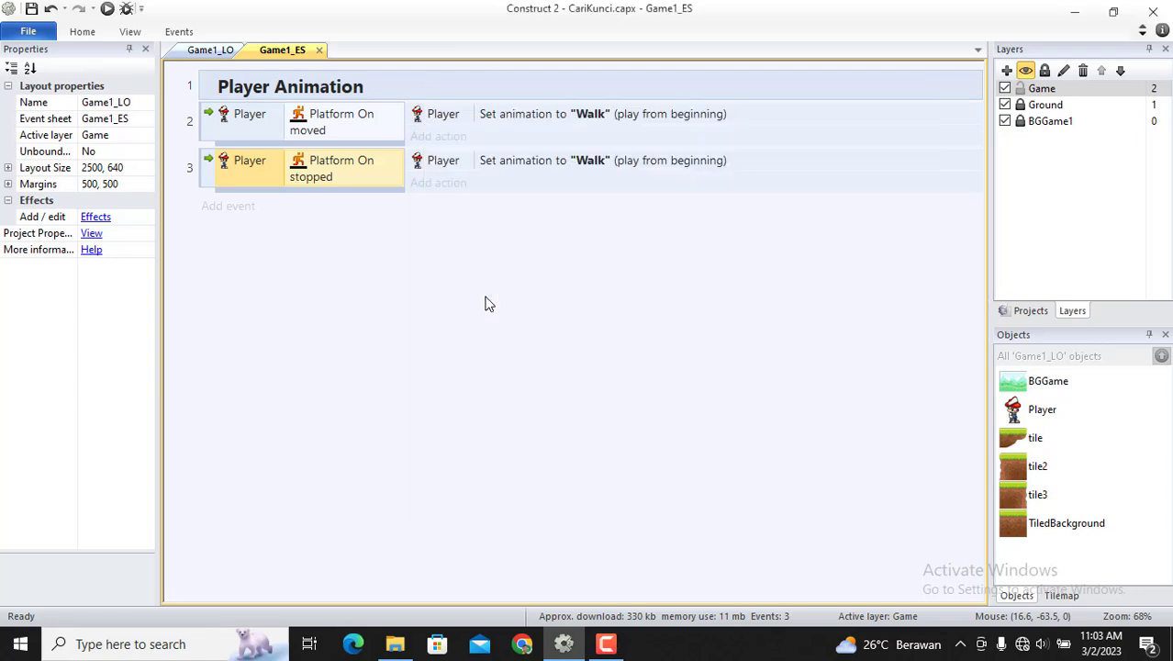
- Set the On stopped event's action to play the "Stand" animation from the beginning
left_click(560, 163)
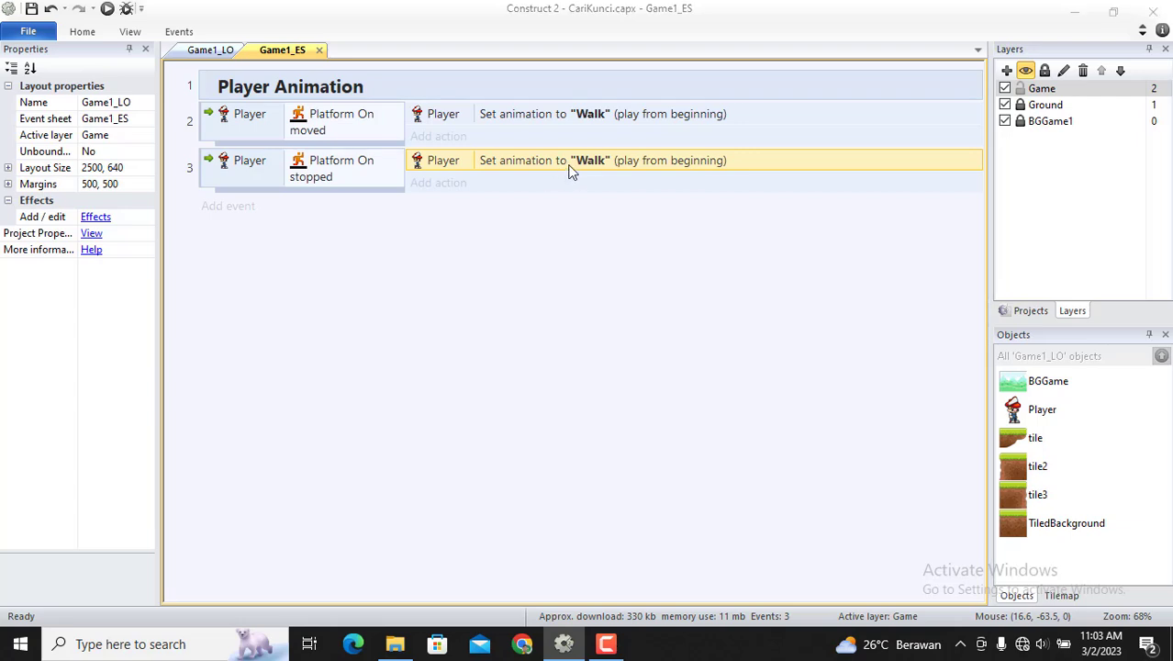
double_click(570, 171)
type("\"Stand\"")
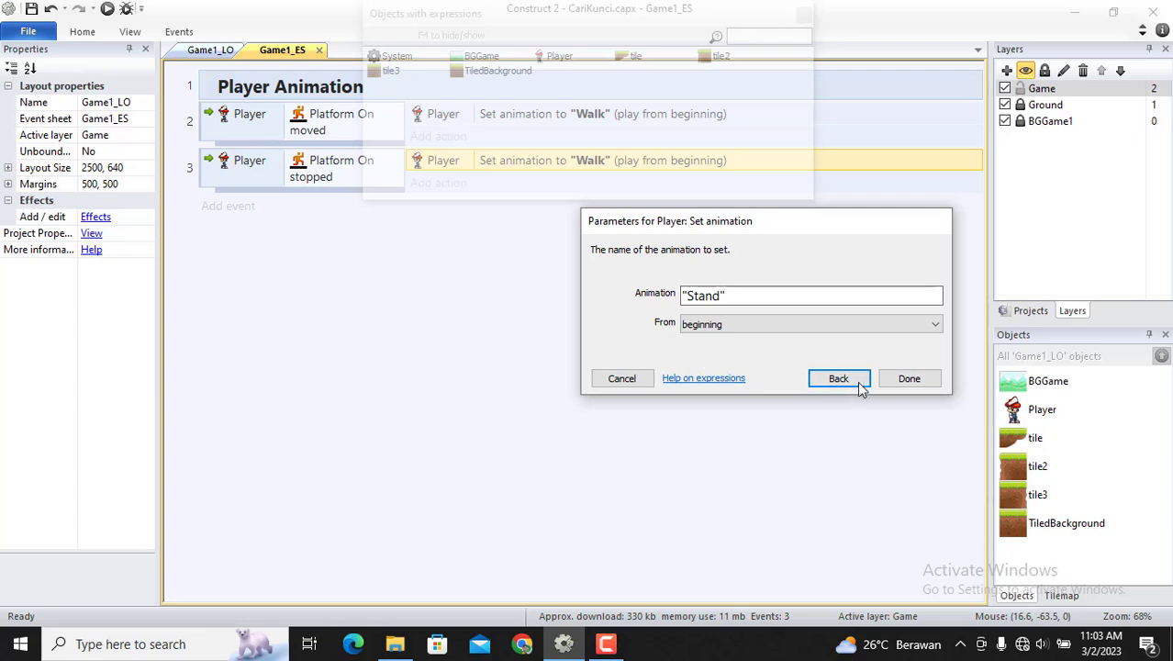
left_click(908, 378)
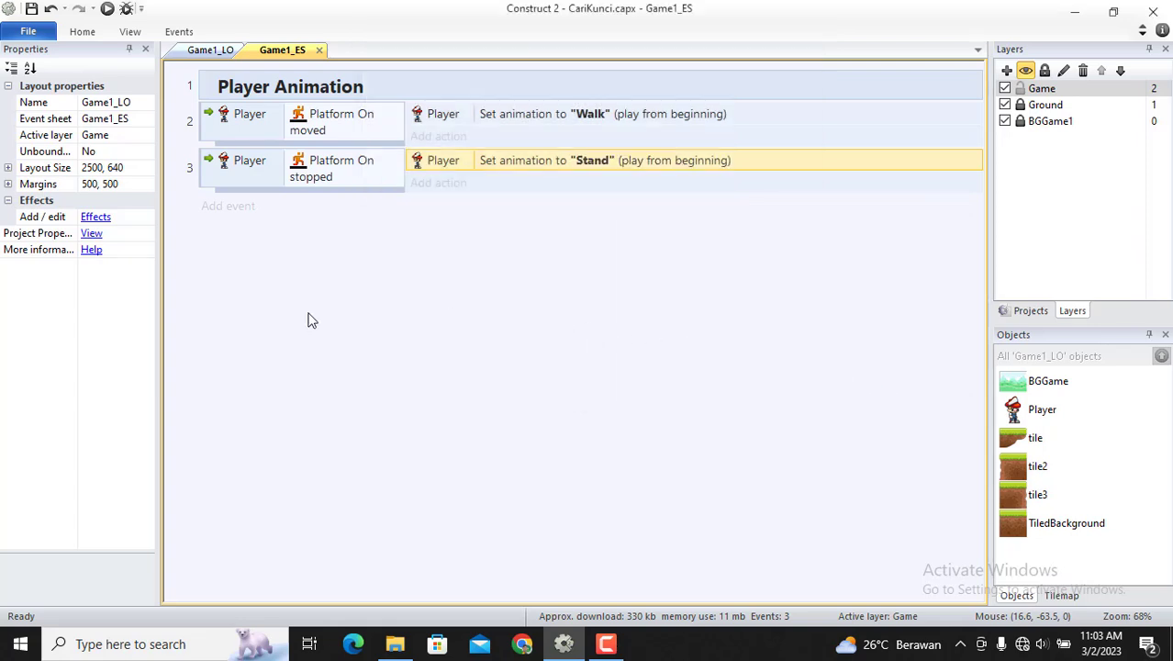
- Duplicate the On stopped event directly below itself and change the copy's condition to Platform On jump
left_click(211, 180)
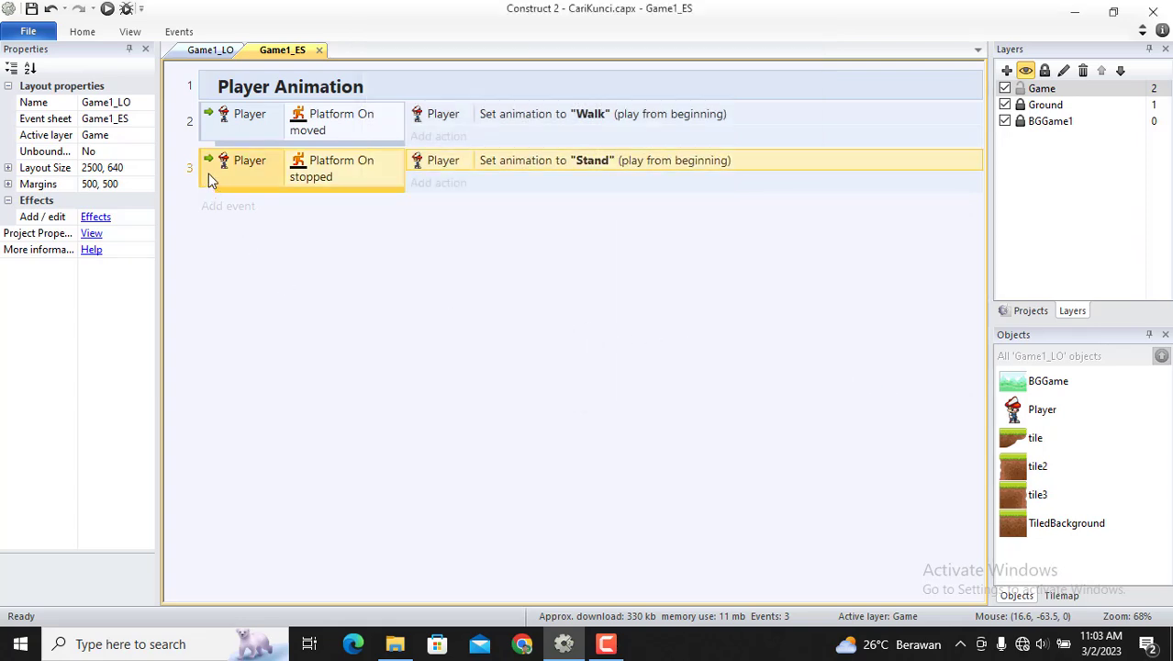
left_click_drag(208, 175, 209, 192, "ctrl")
left_click(339, 215)
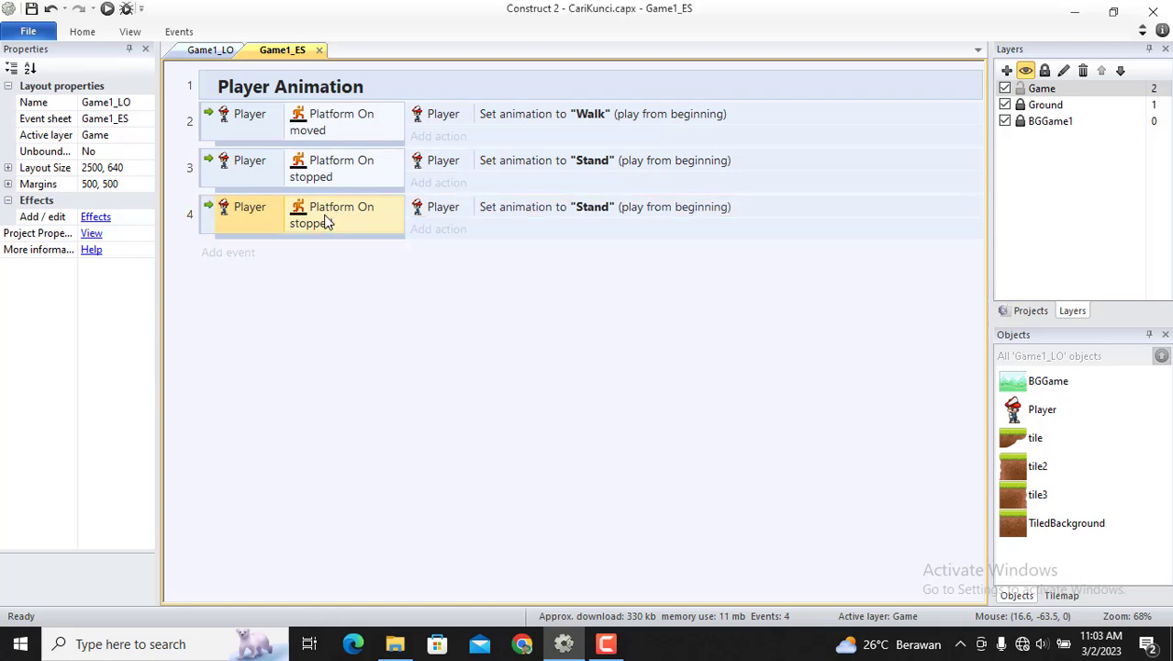
double_click(326, 221)
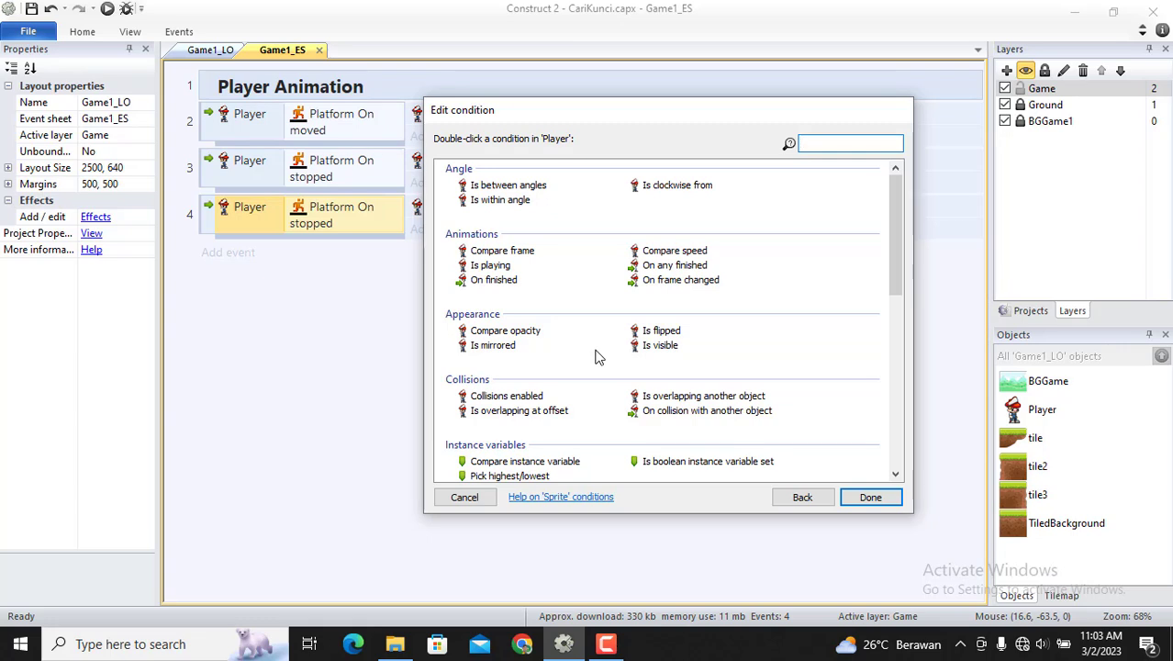
type("ju")
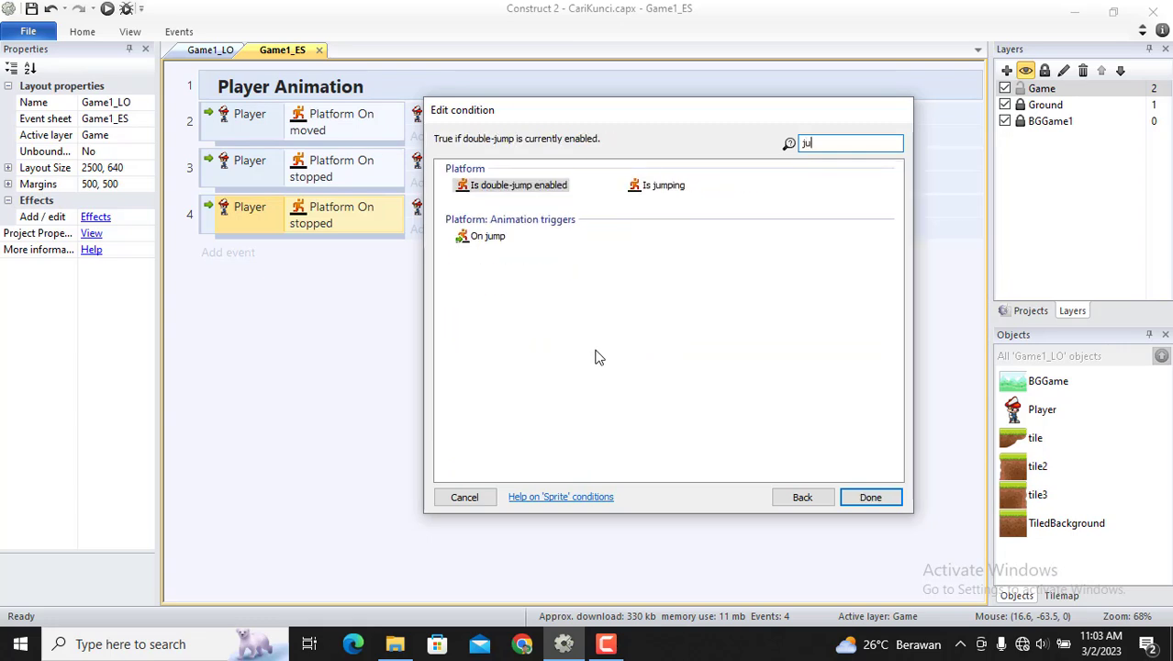
double_click(479, 237)
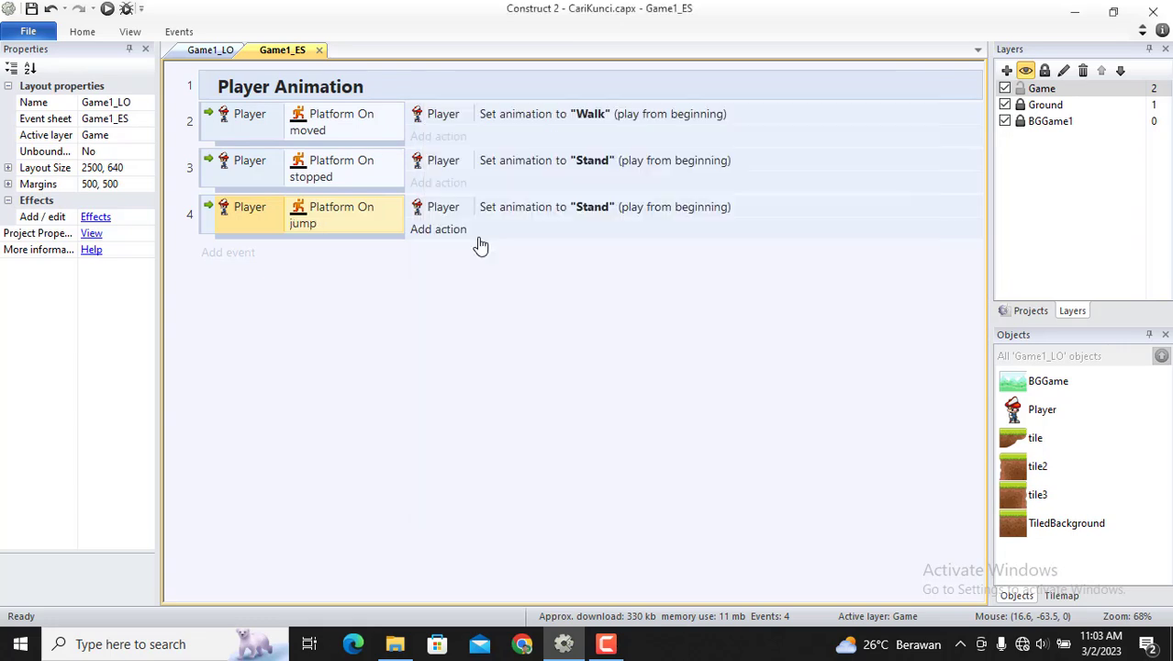
- Set the On jump event's action to play the "Jump" animation from the beginning
left_click(597, 209)
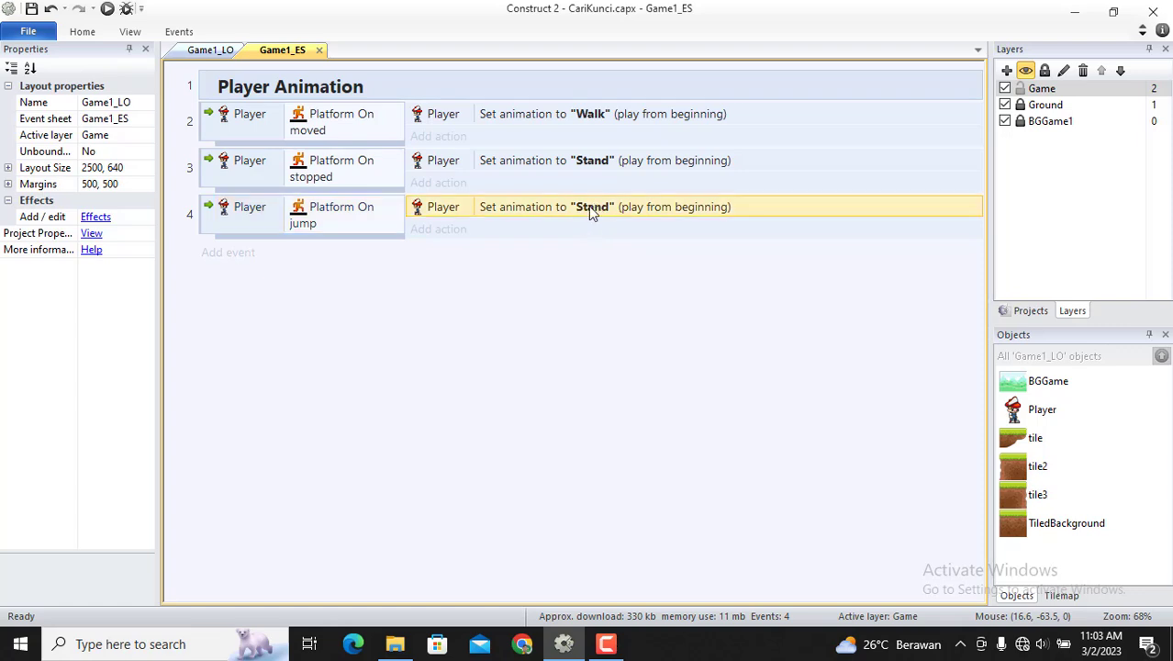
double_click(588, 206)
key("BackSpace")
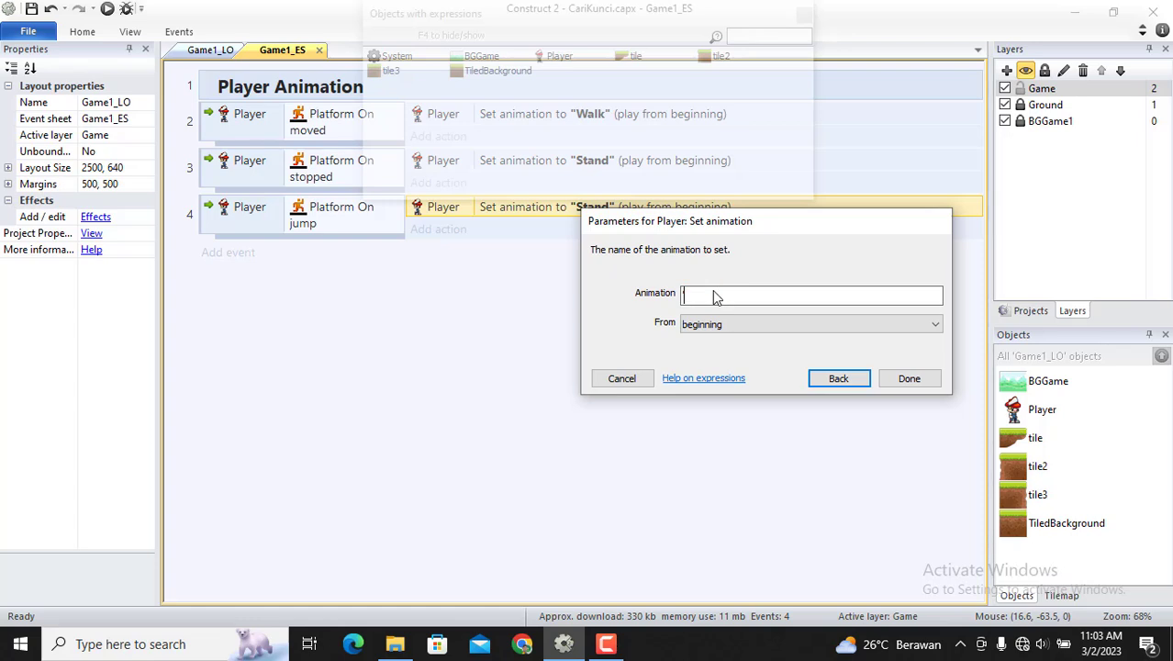
type("\"")
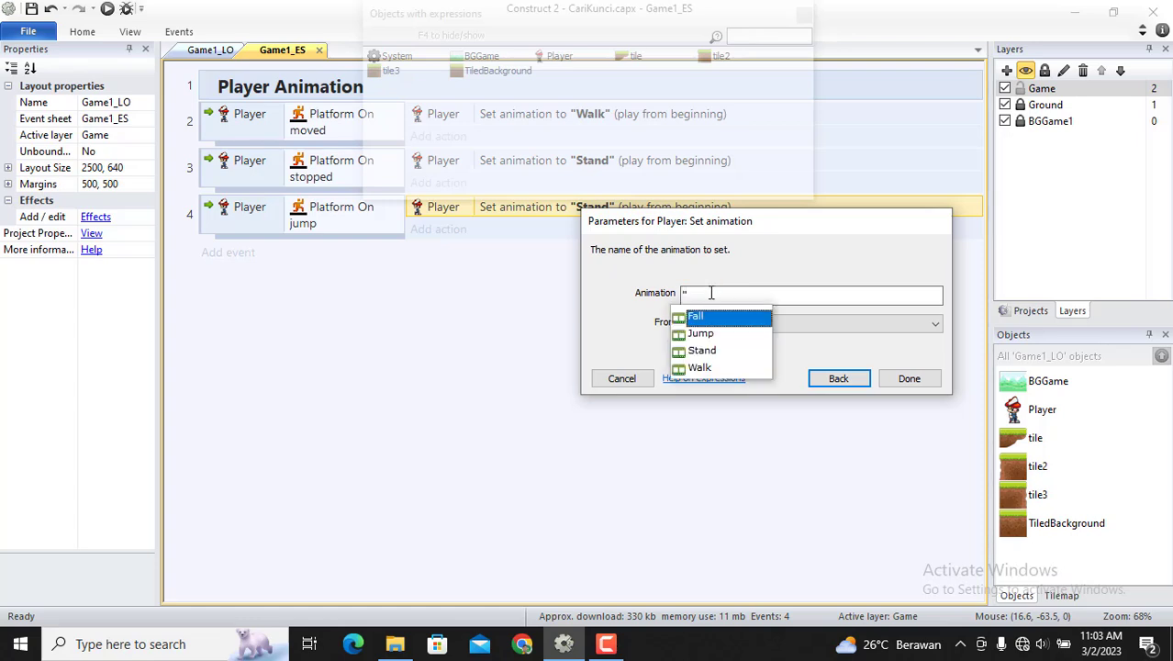
left_click(697, 334)
left_click(901, 380)
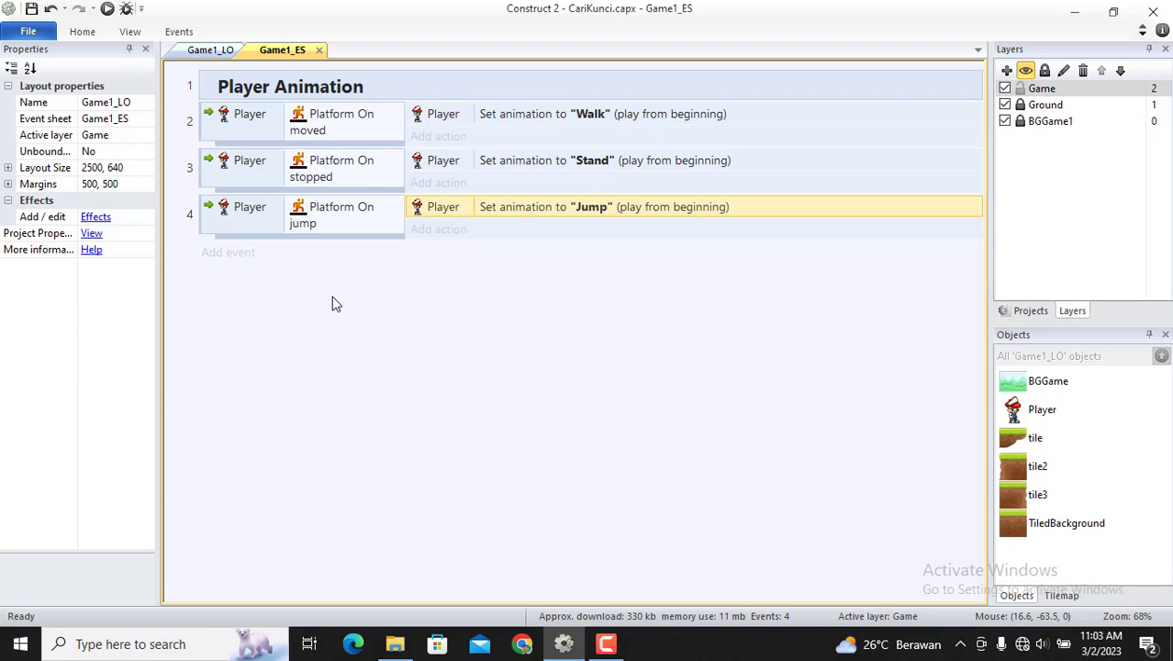
- Duplicate the On jump event directly below itself and change the copy's condition to Platform On fall
left_click(207, 228)
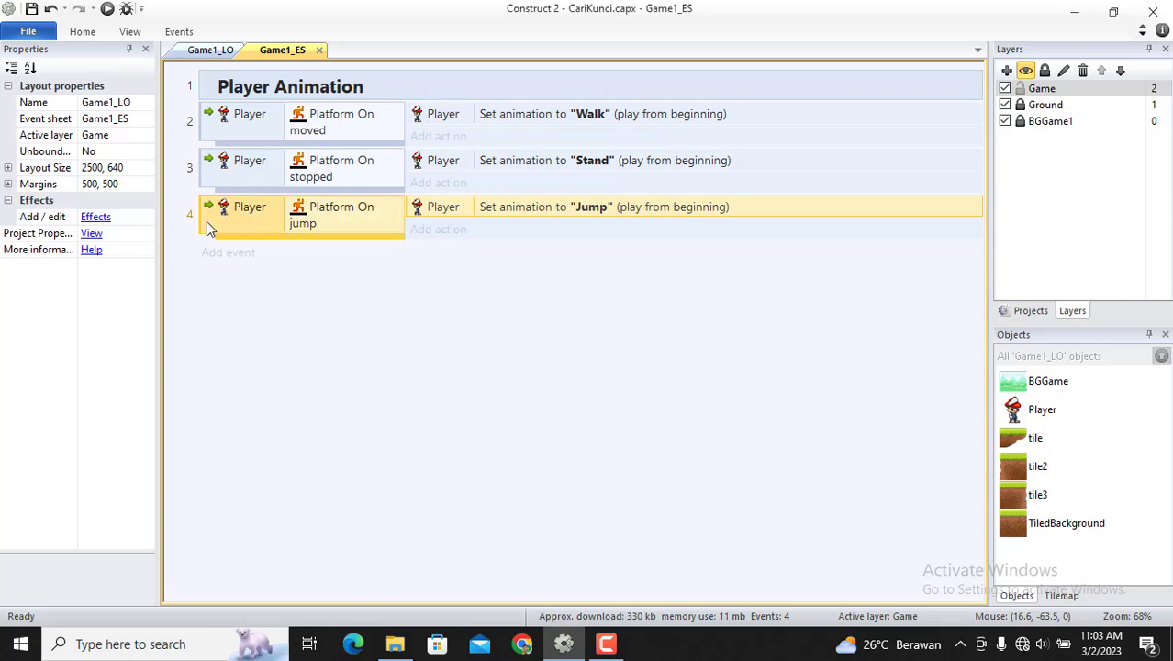
key("ctrl+c")
key("ctrl+v")
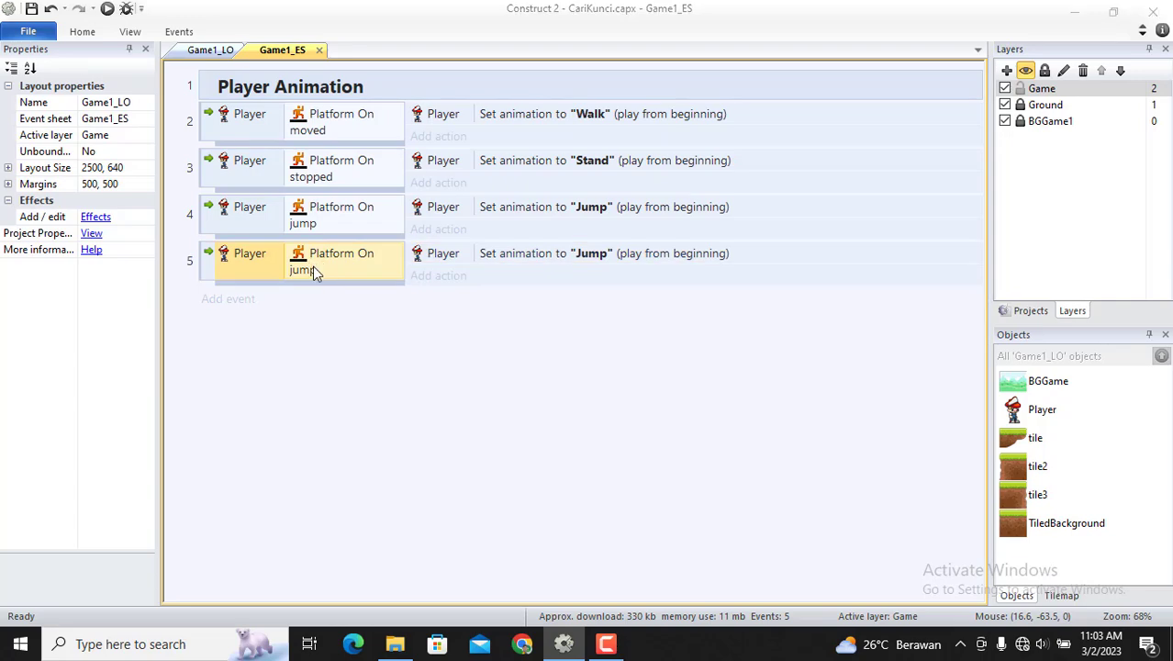
double_click(312, 267)
type("fa")
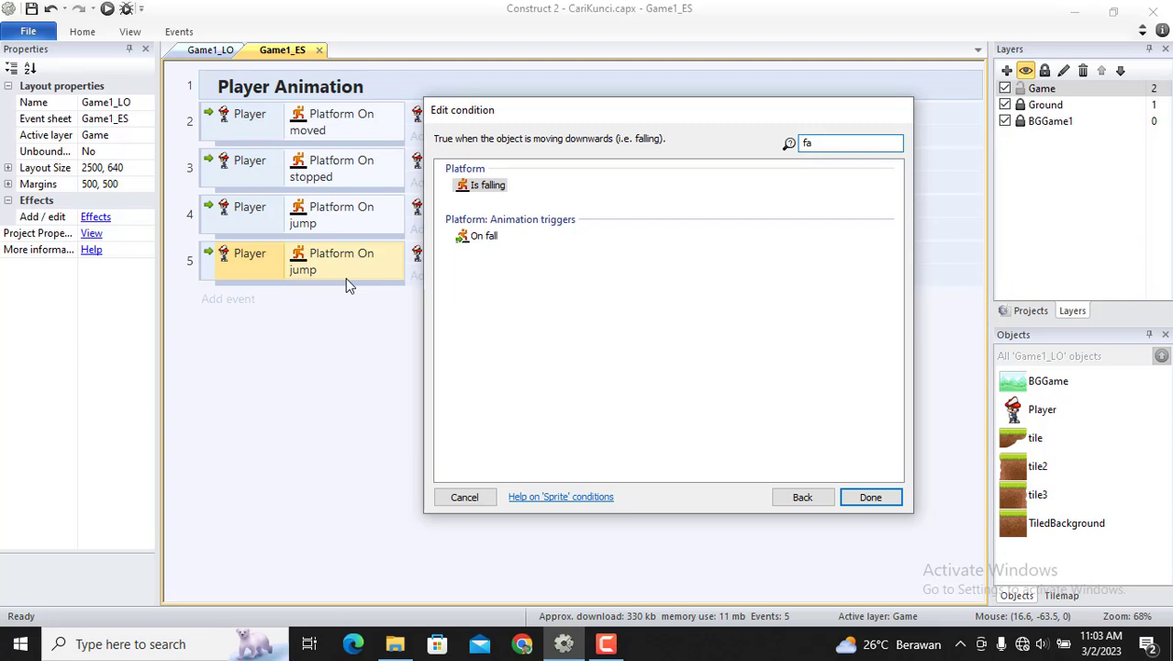
double_click(479, 239)
- Set the On fall event's action to play the "Fall" animation from the beginning
left_click(575, 262)
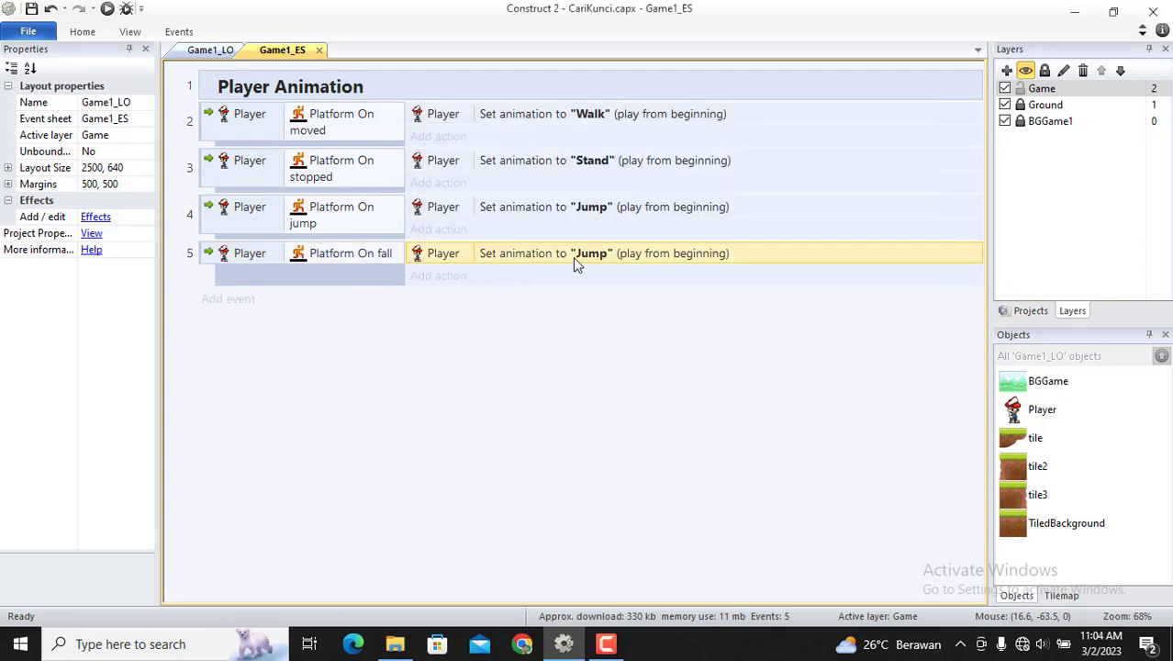
double_click(580, 261)
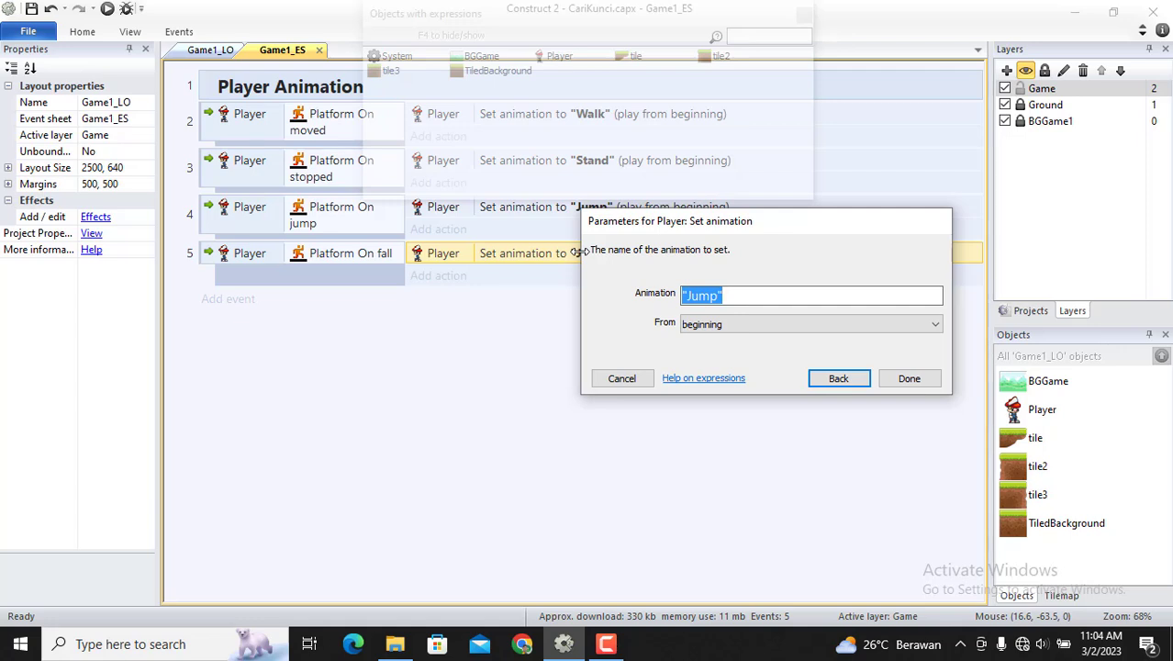
type("\"")
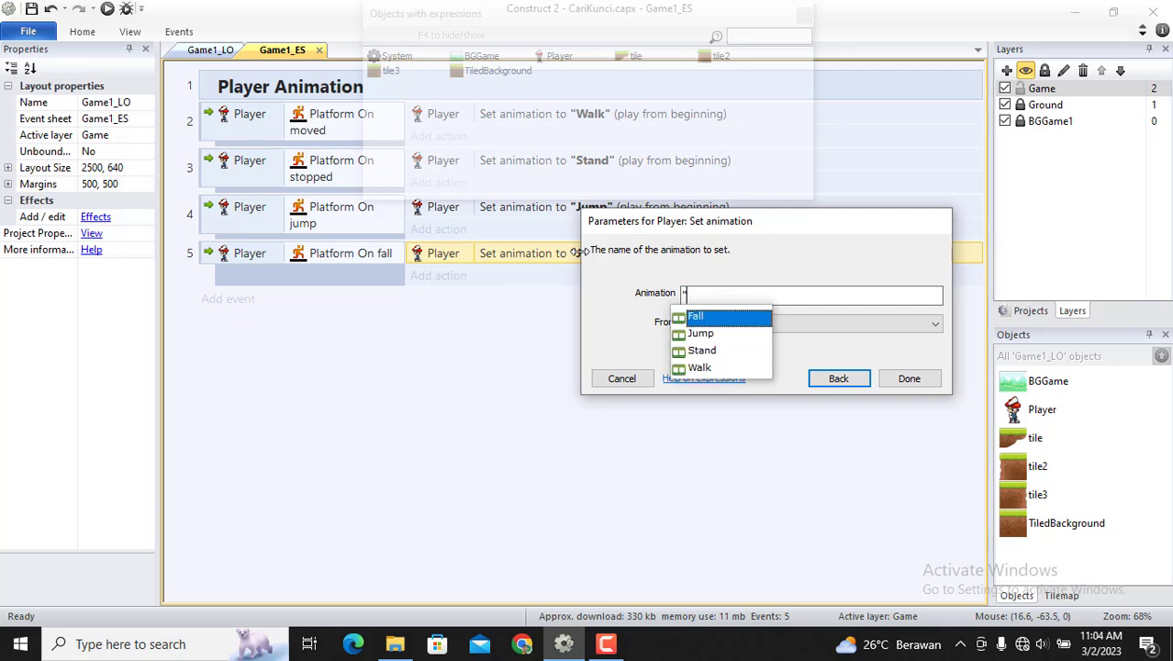
left_click(696, 316)
left_click(911, 379)
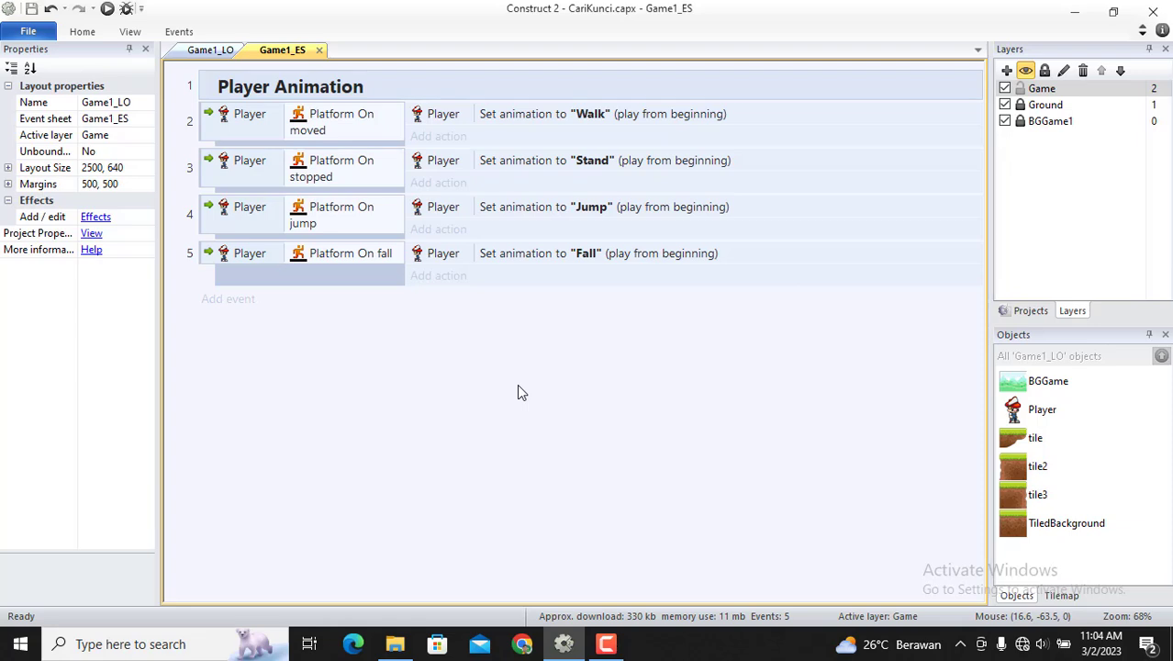
- Add an event below On fall with the Player's Platform On landed condition
left_click(225, 301)
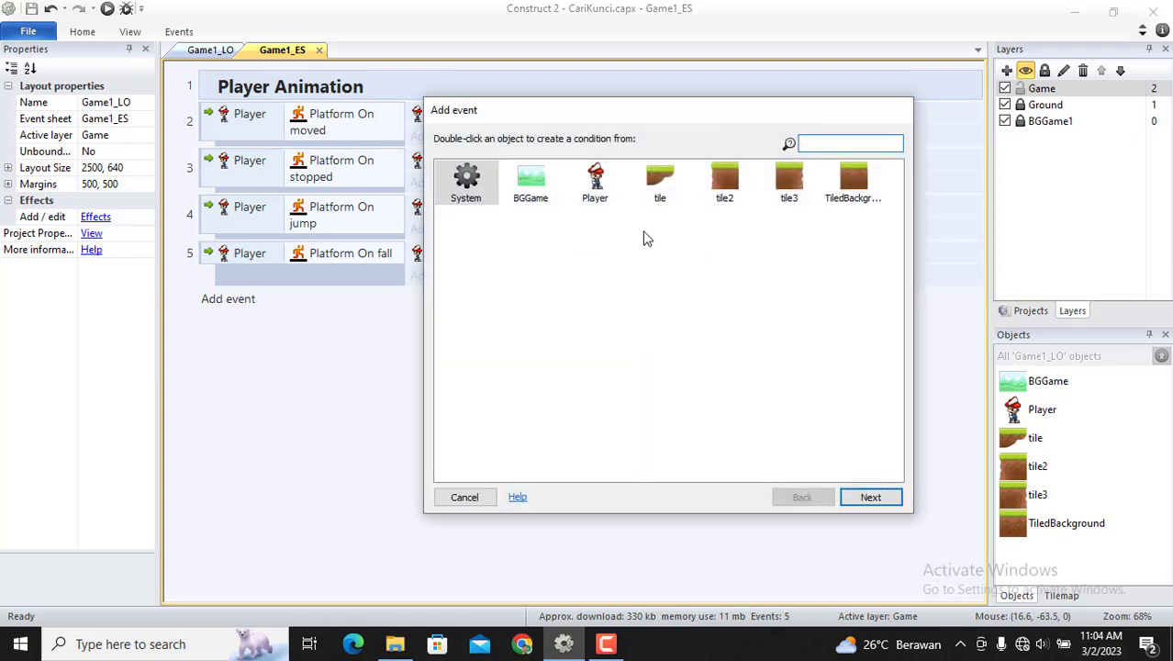
double_click(597, 184)
type("l")
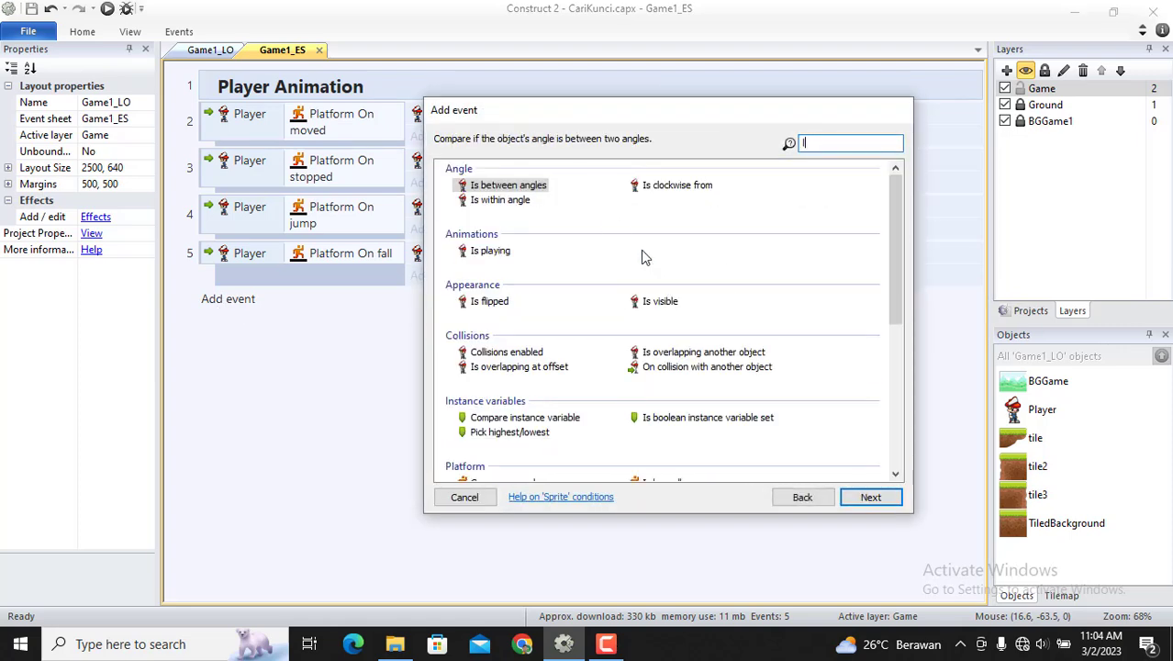
type("a")
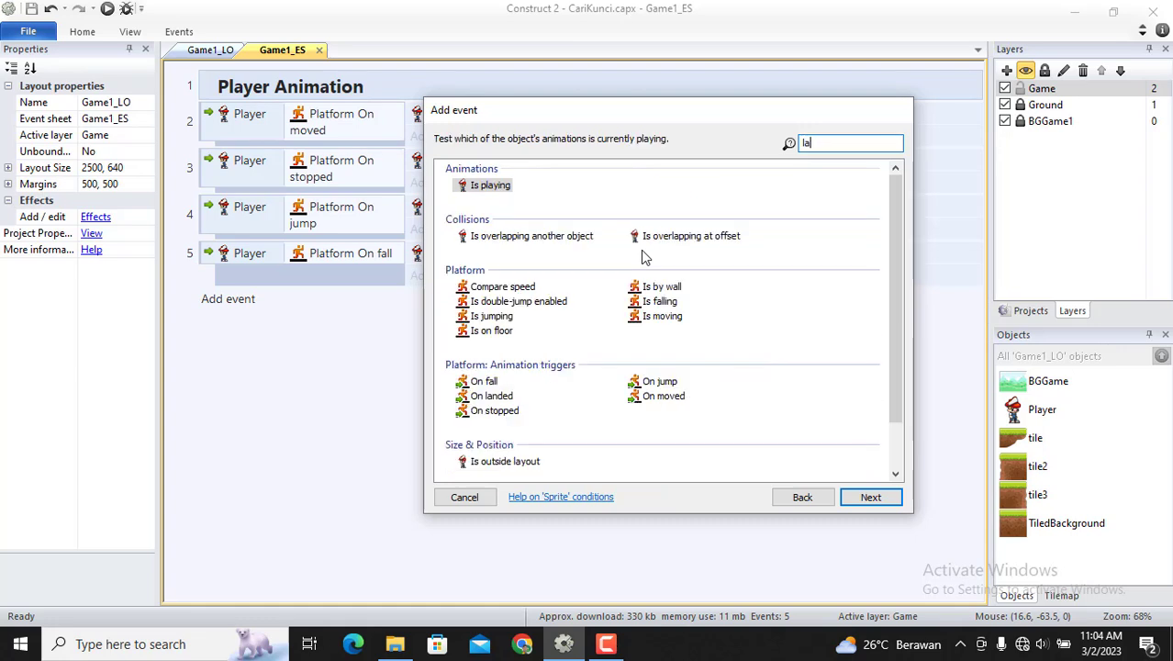
double_click(503, 397)
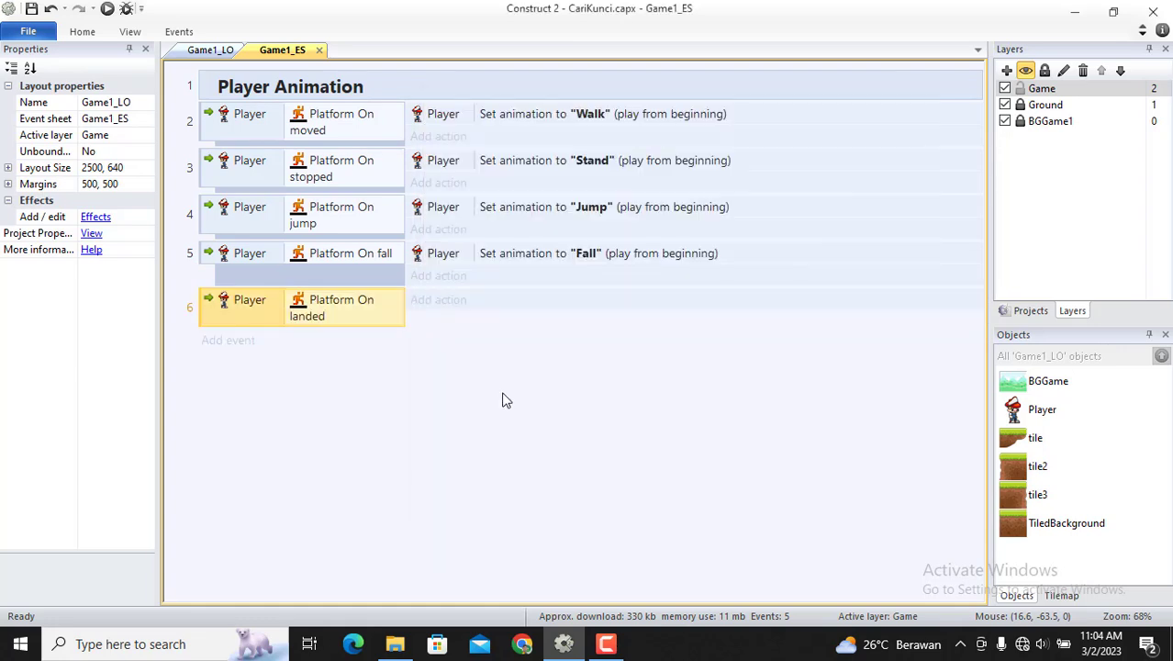
- Add a sub-event with the Player's Platform Is moving condition under On landed and copy the On moved event's "Walk" action into it
left_click(217, 319)
key("e")
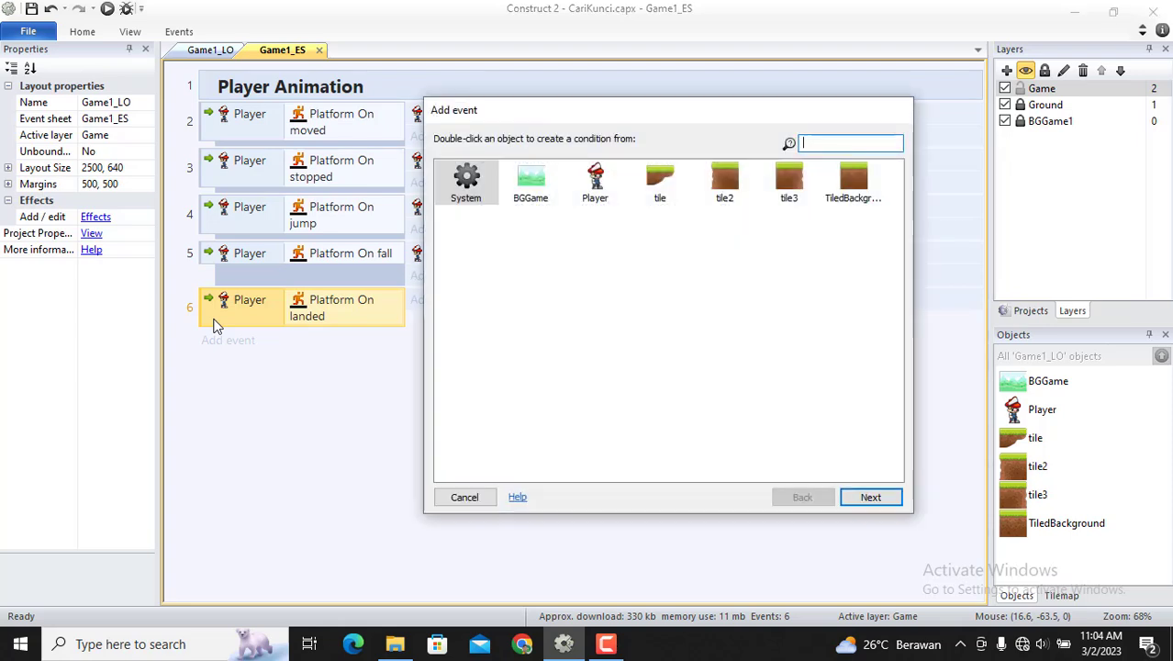
left_click(597, 189)
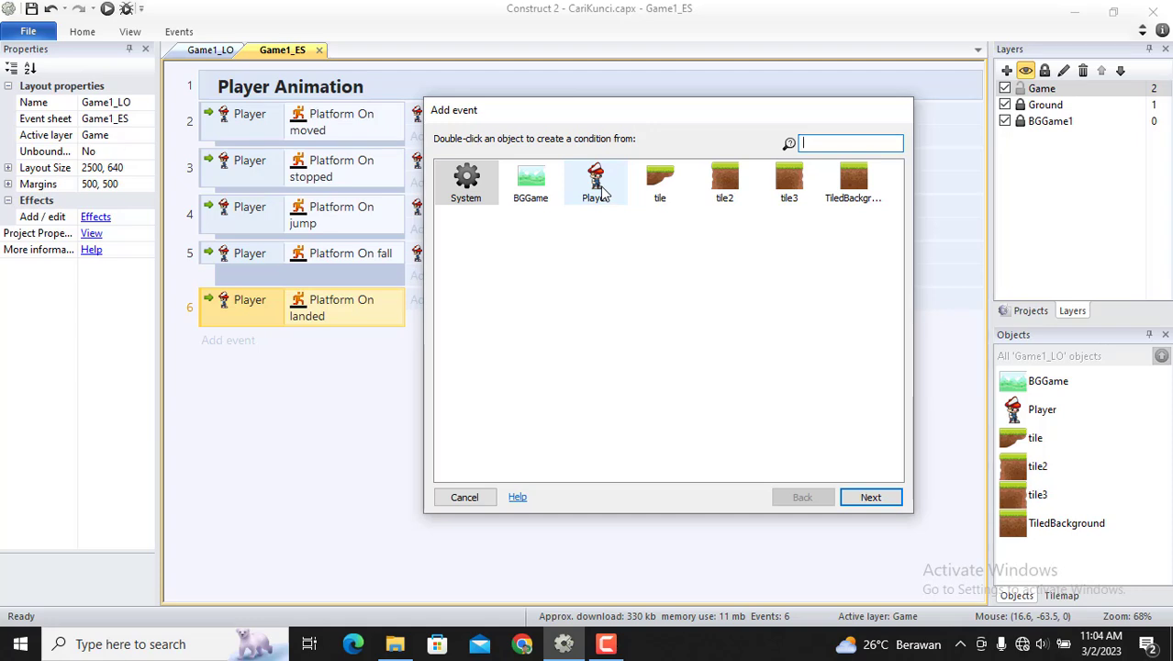
double_click(599, 193)
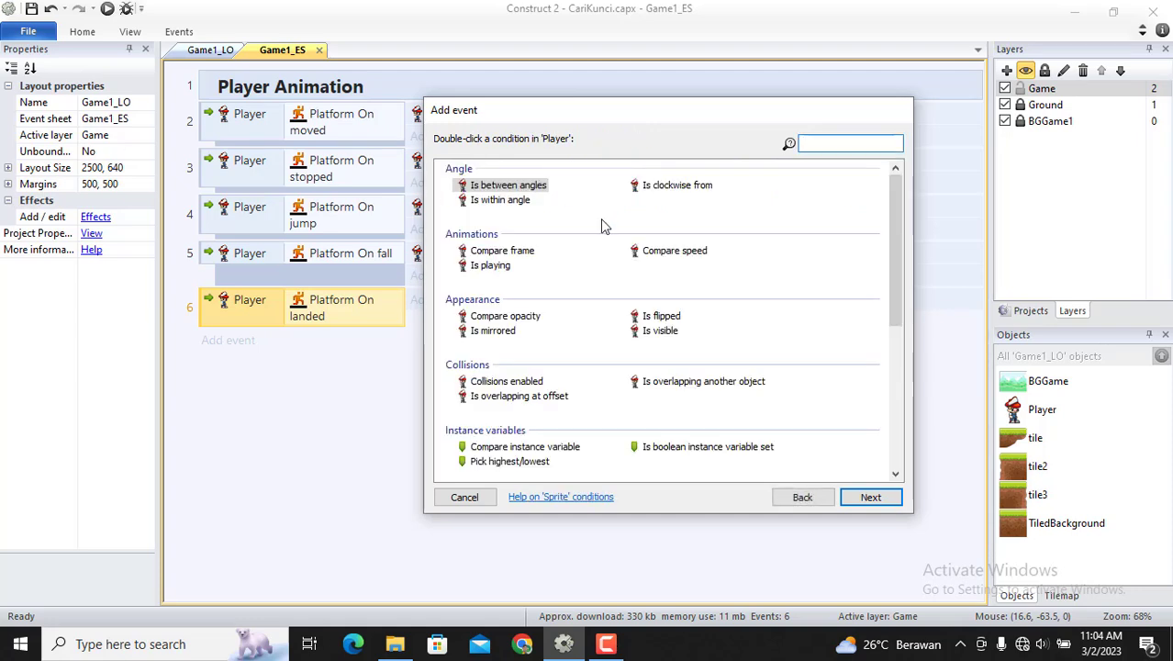
type("is ")
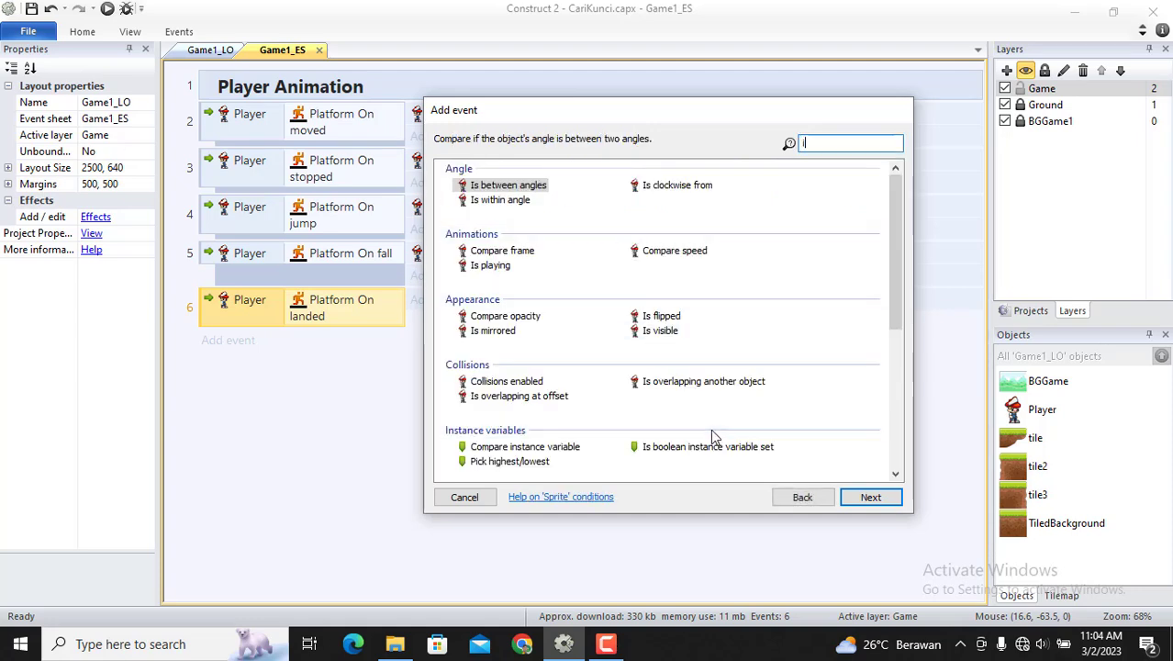
type("m")
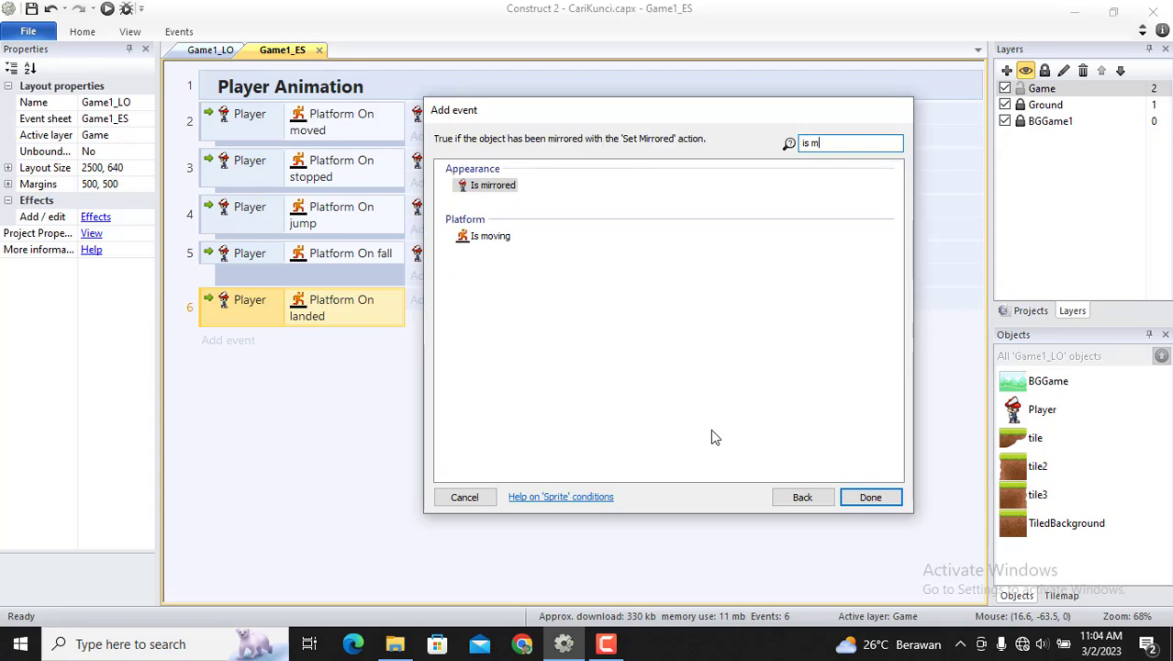
double_click(493, 237)
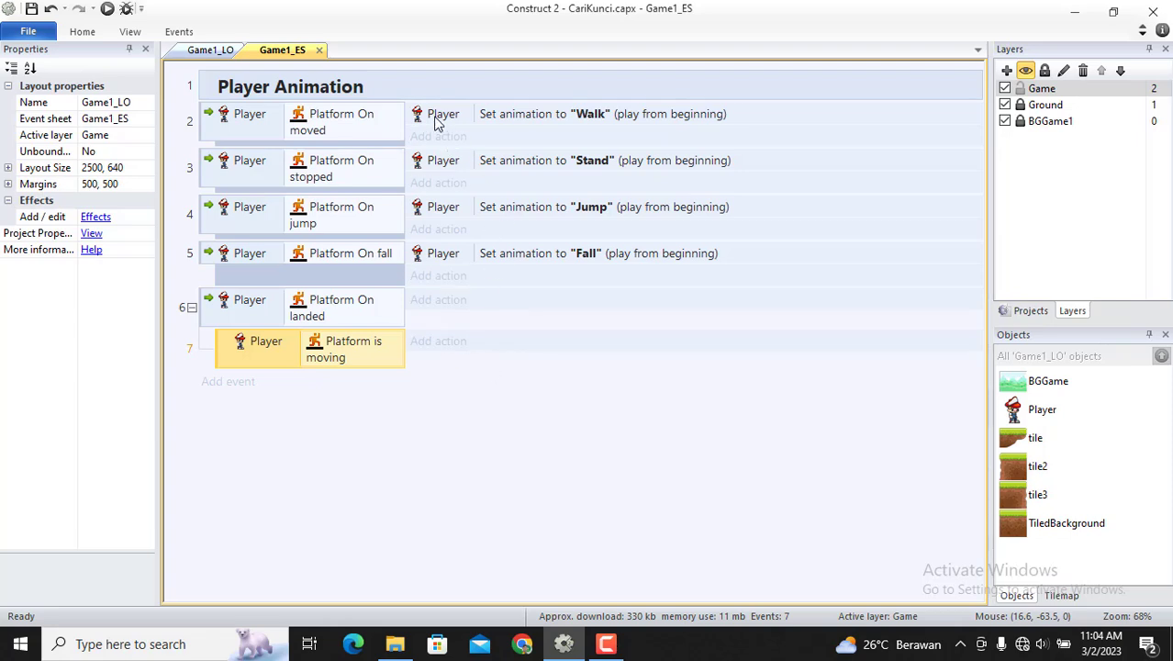
left_click(419, 118)
left_click_drag(420, 117, 428, 338)
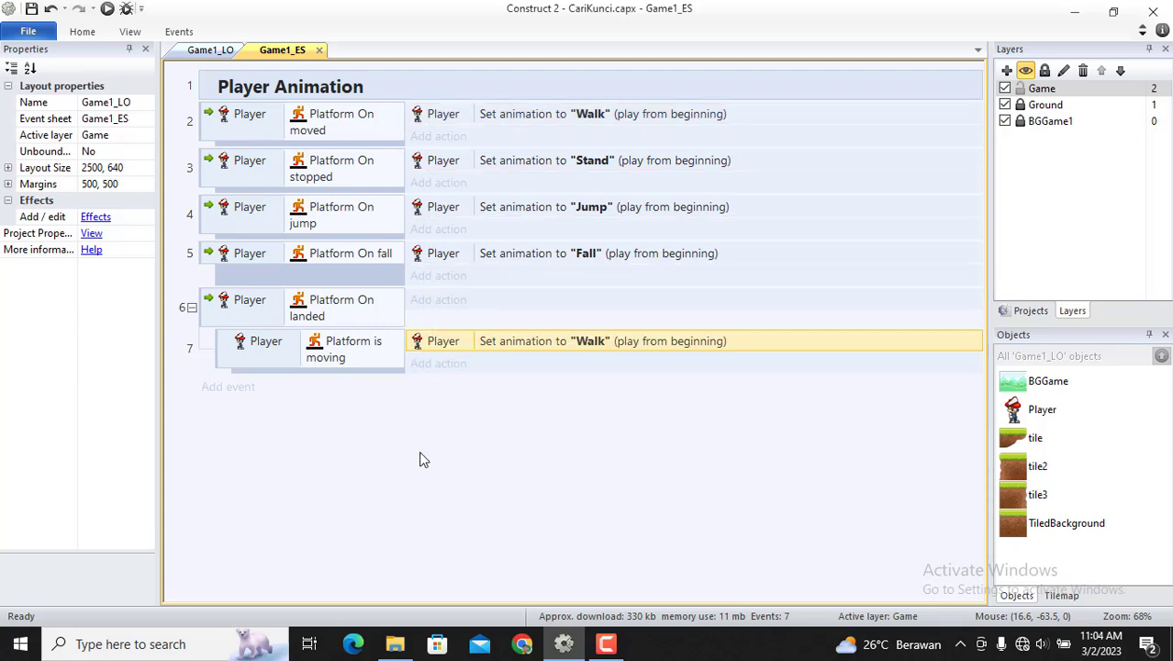
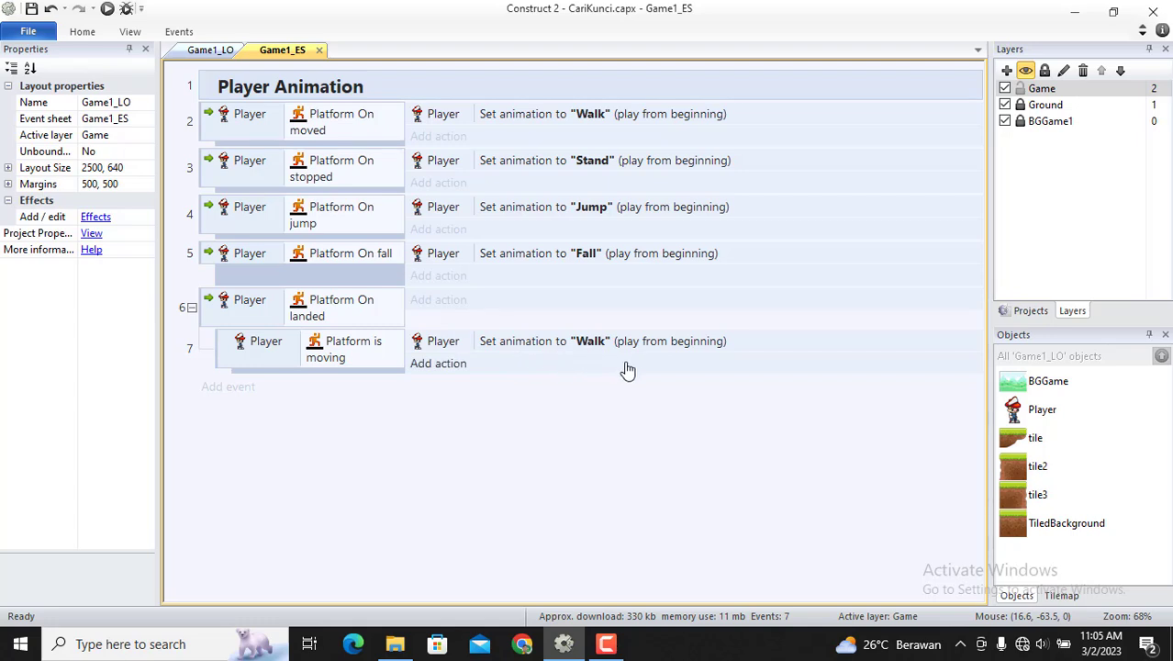
- Duplicate the Platform Is moving sub-event under On landed directly below itself and invert the copy's condition
left_click(227, 362)
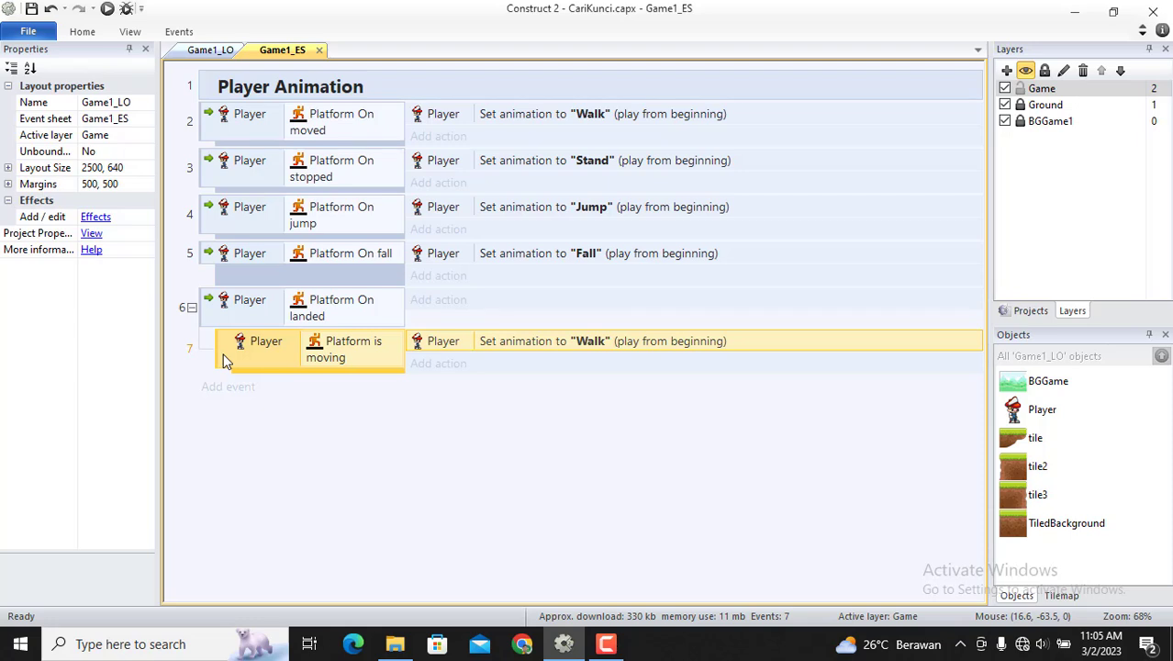
left_click_drag(225, 359, 232, 379, "ctrl")
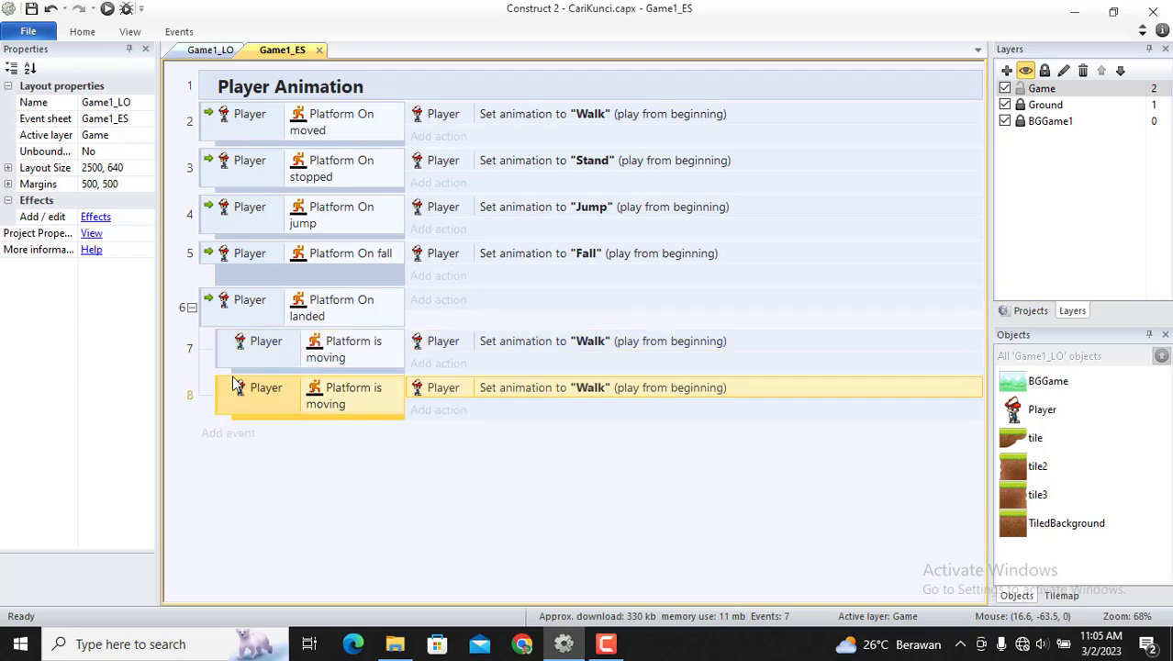
left_click(277, 402)
right_click(335, 401)
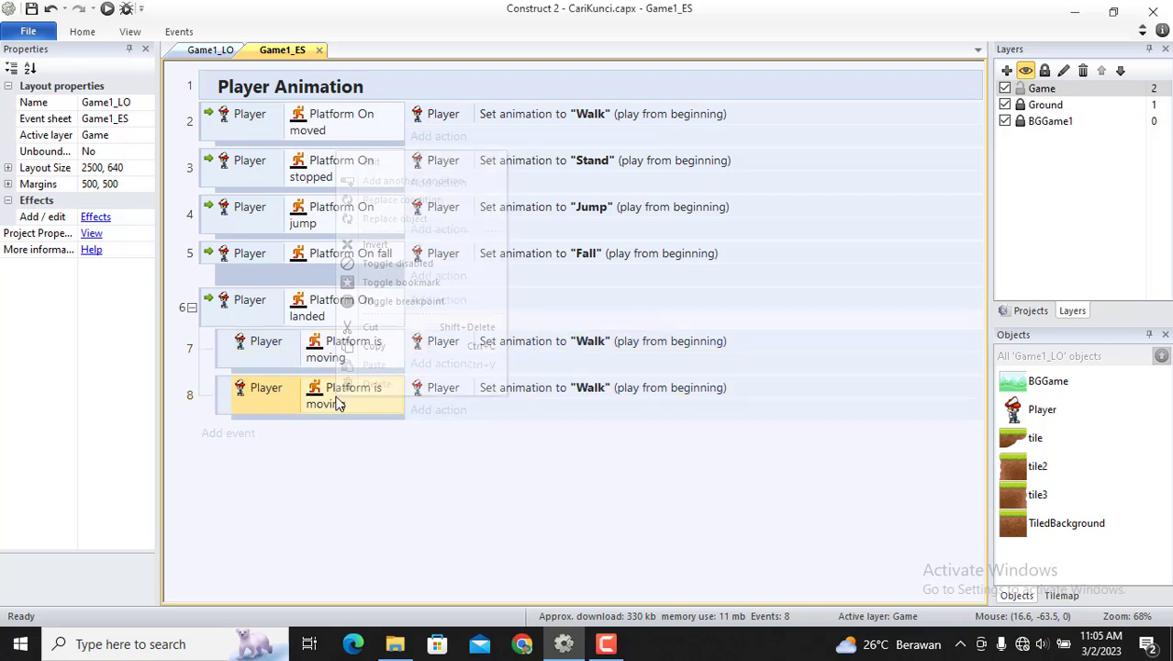
left_click(385, 246)
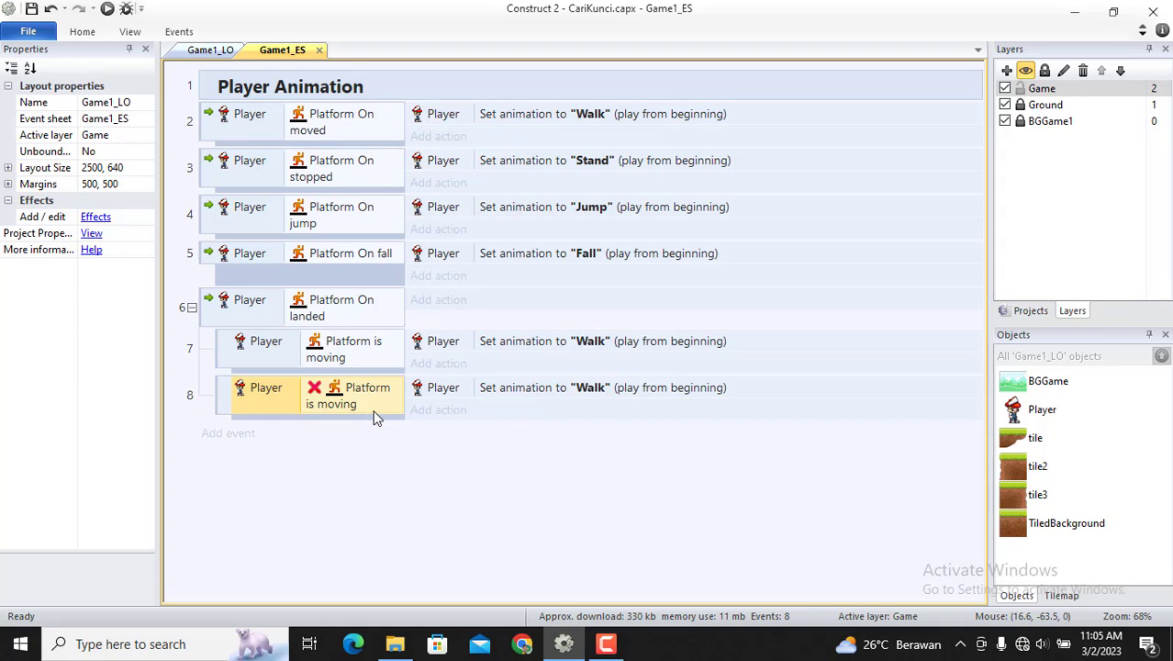
- Set the inverted Is moving sub-event's action to play the "Stand" animation from the beginning
left_click(518, 388)
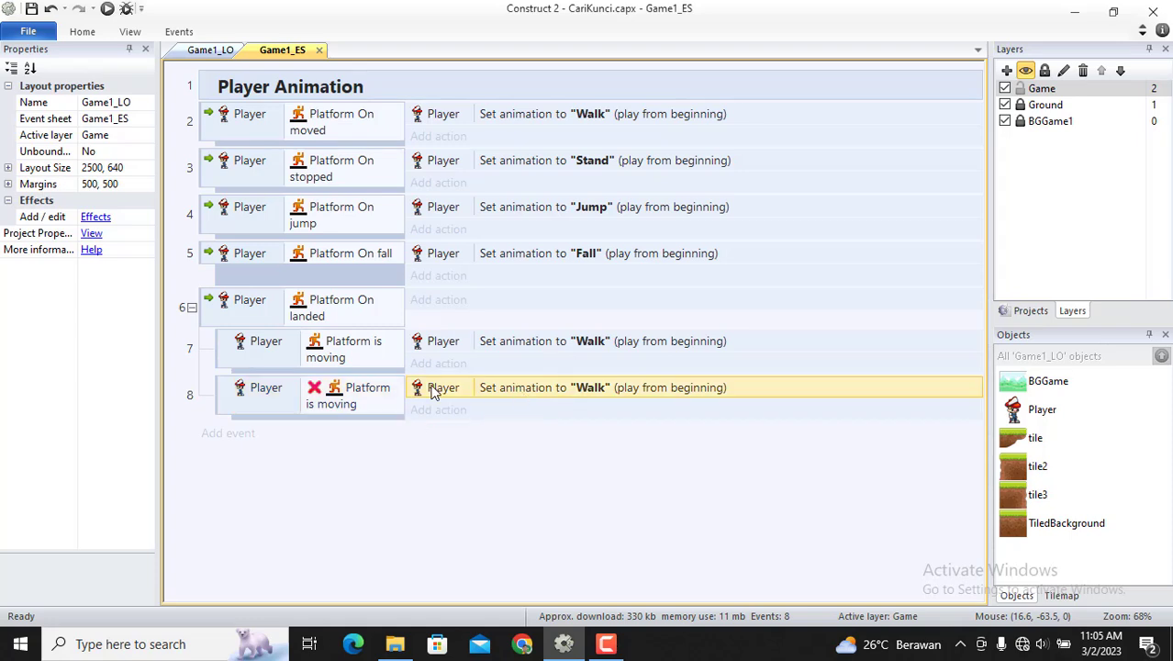
double_click(548, 384)
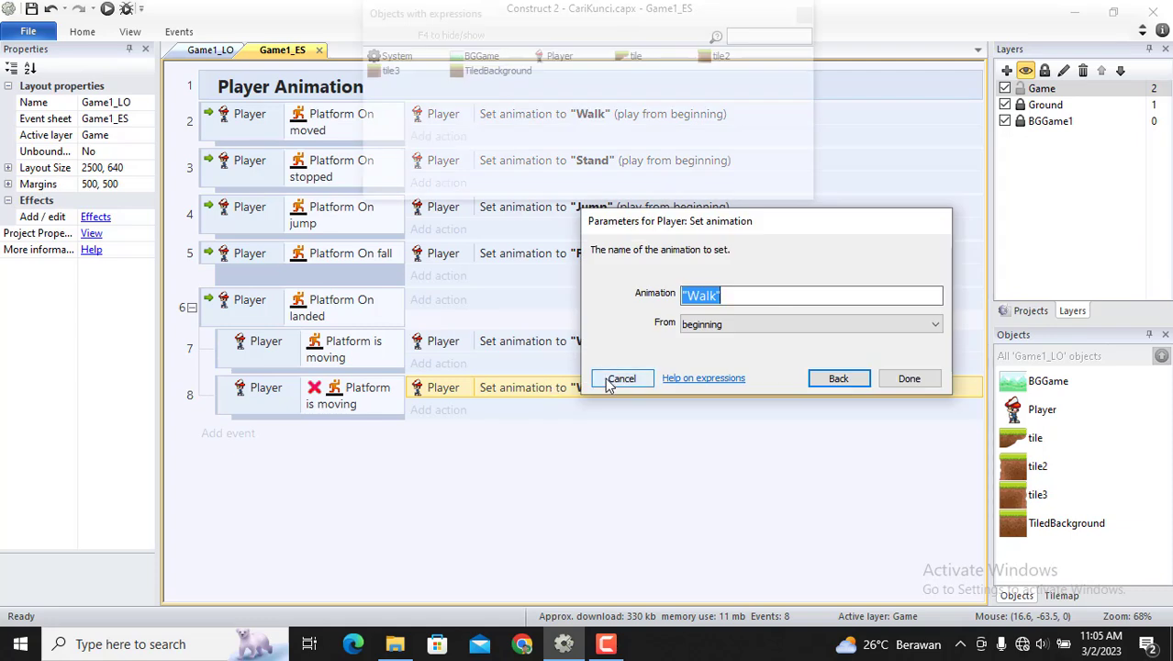
type("\"")
left_click(691, 350)
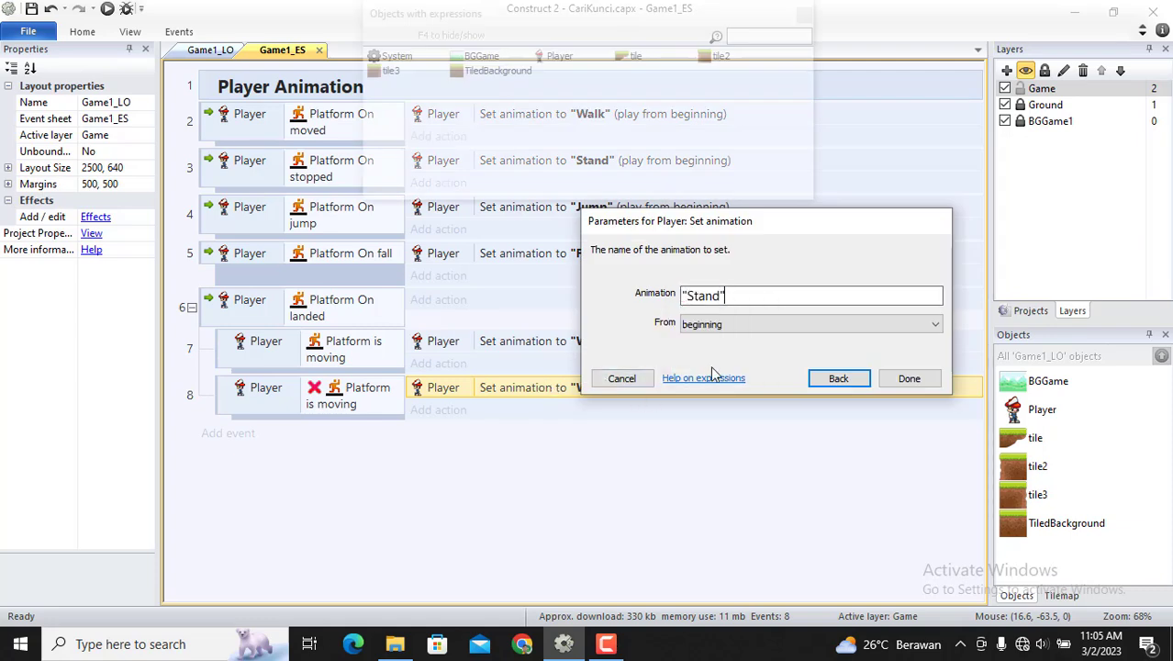
left_click(909, 379)
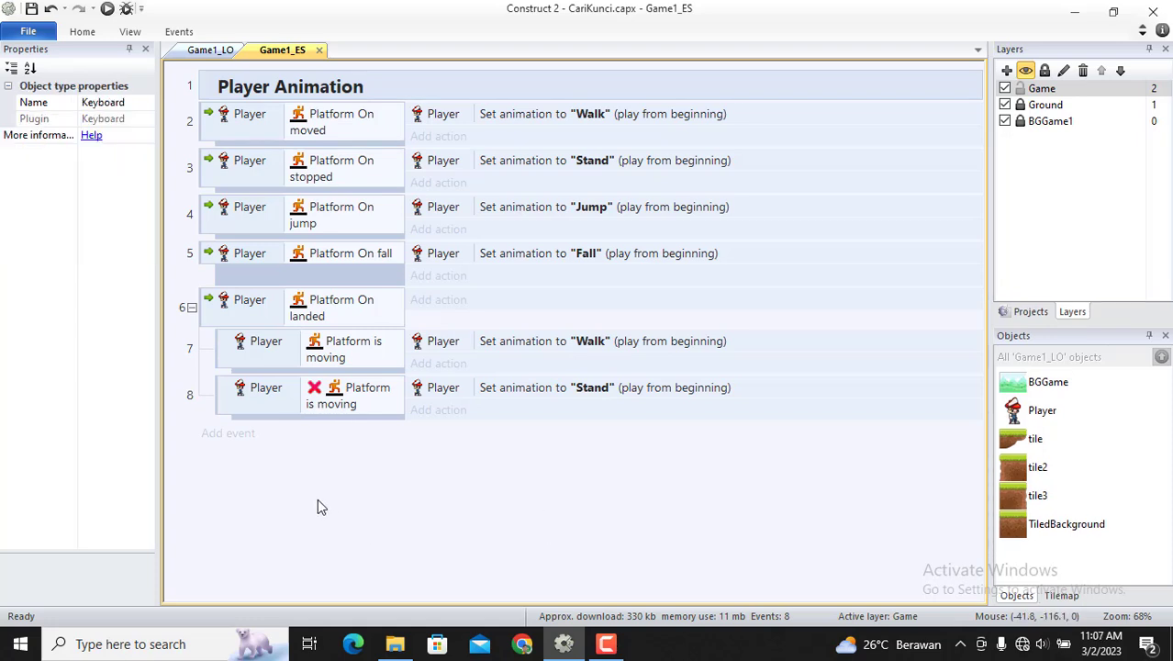
- Preview the game in the browser, walk and jump in both directions to test the Player's animations, and close the preview
left_click(107, 10)
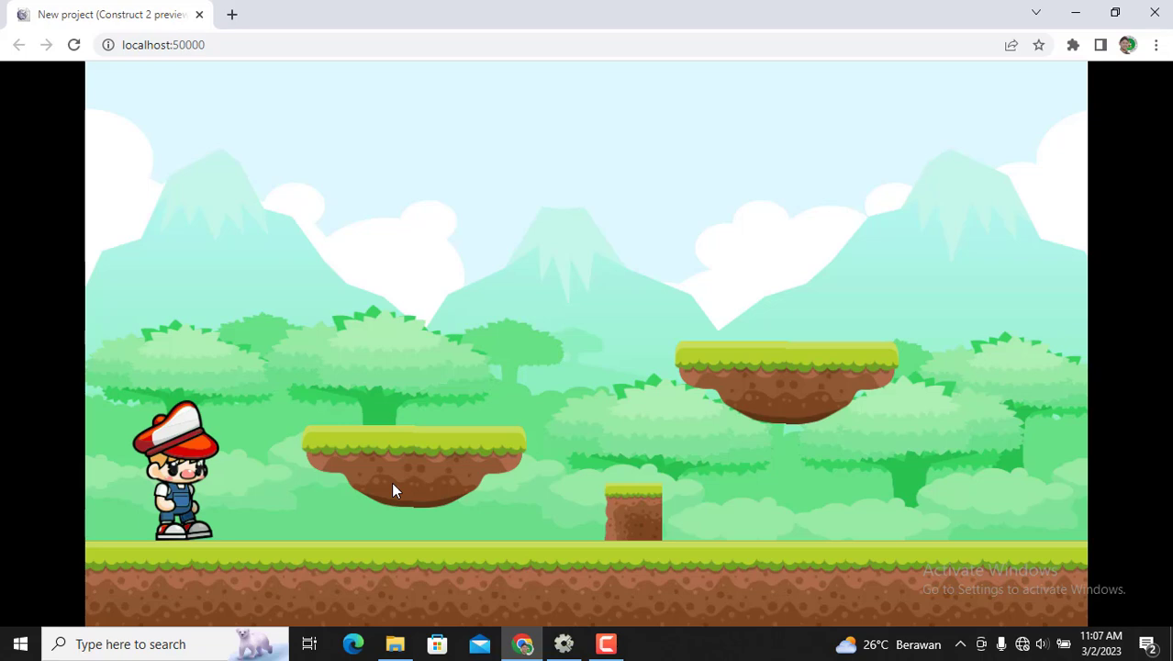
key("Right")
key("Up")
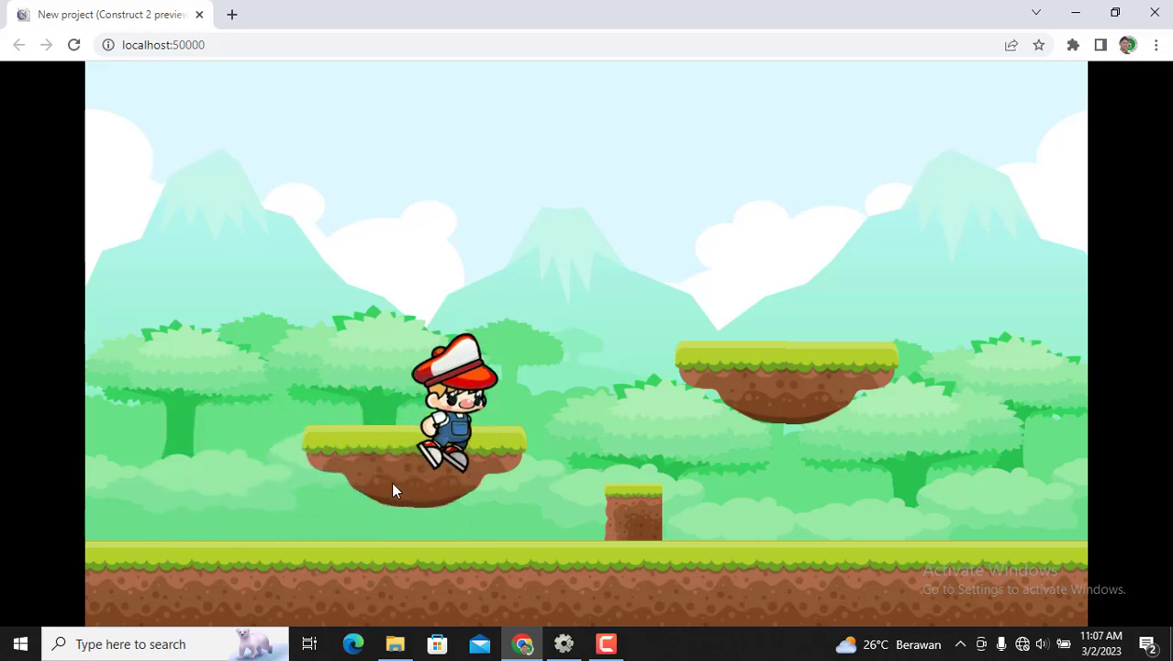
key("Right")
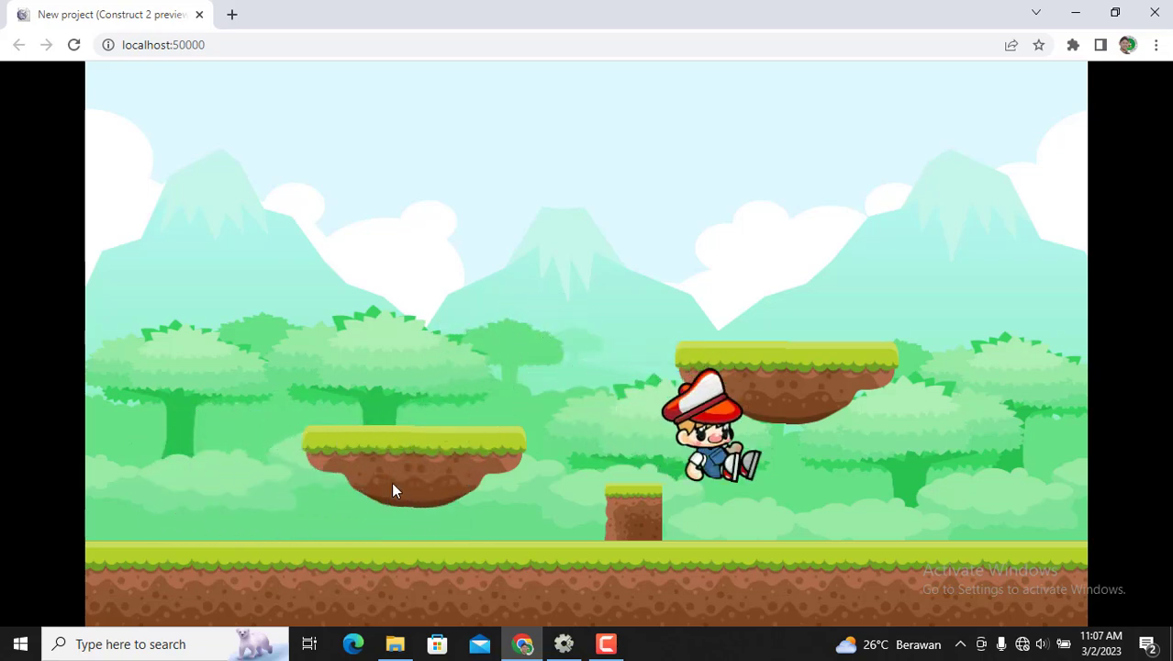
key("Right")
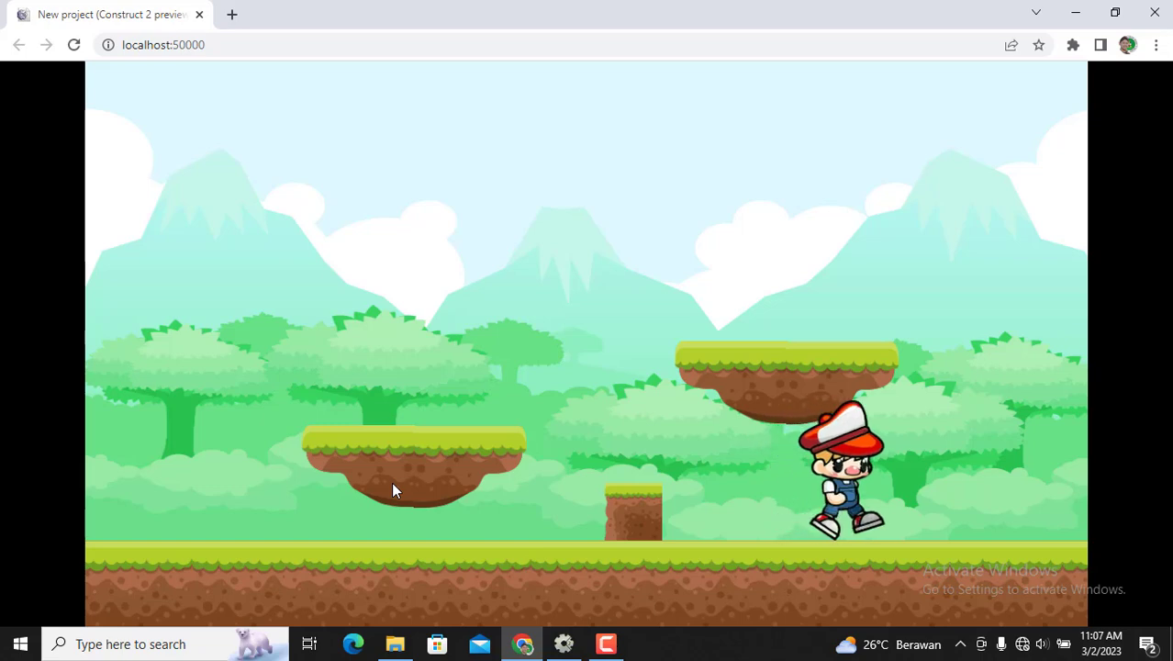
key("Left")
key("Up")
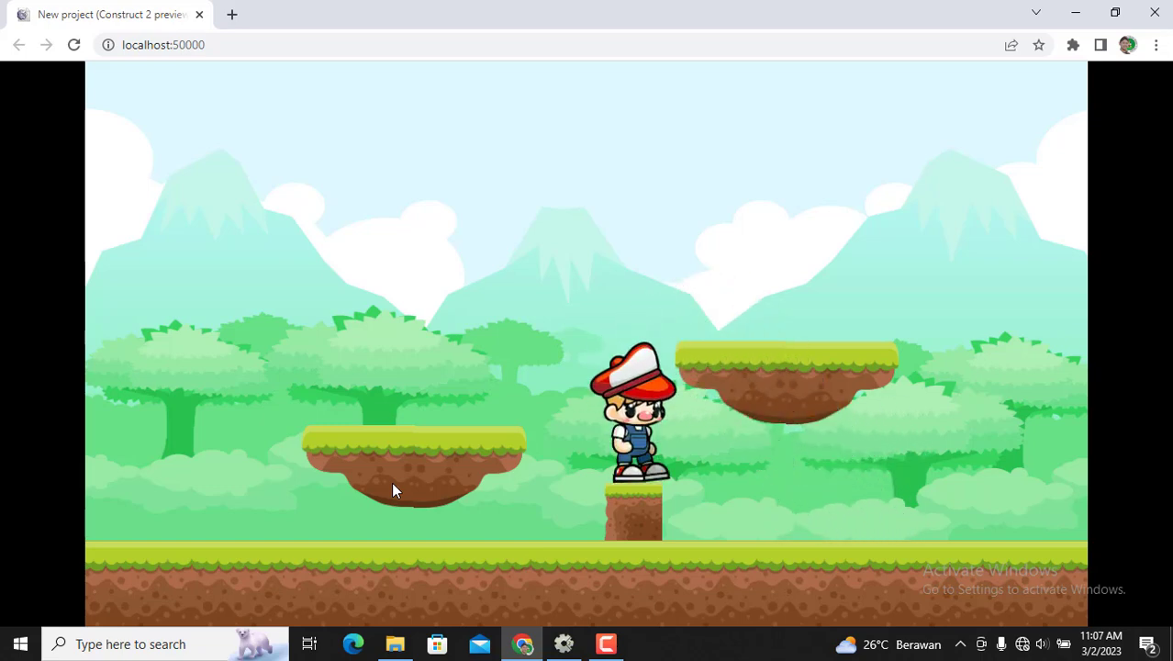
key("Up")
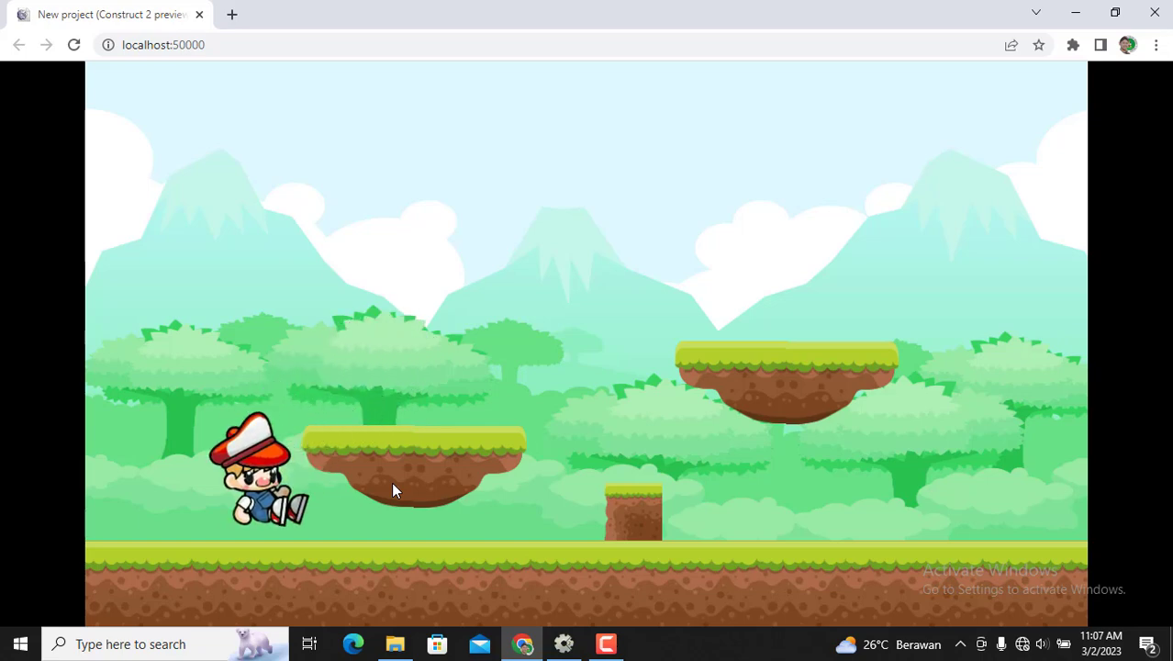
key("Right")
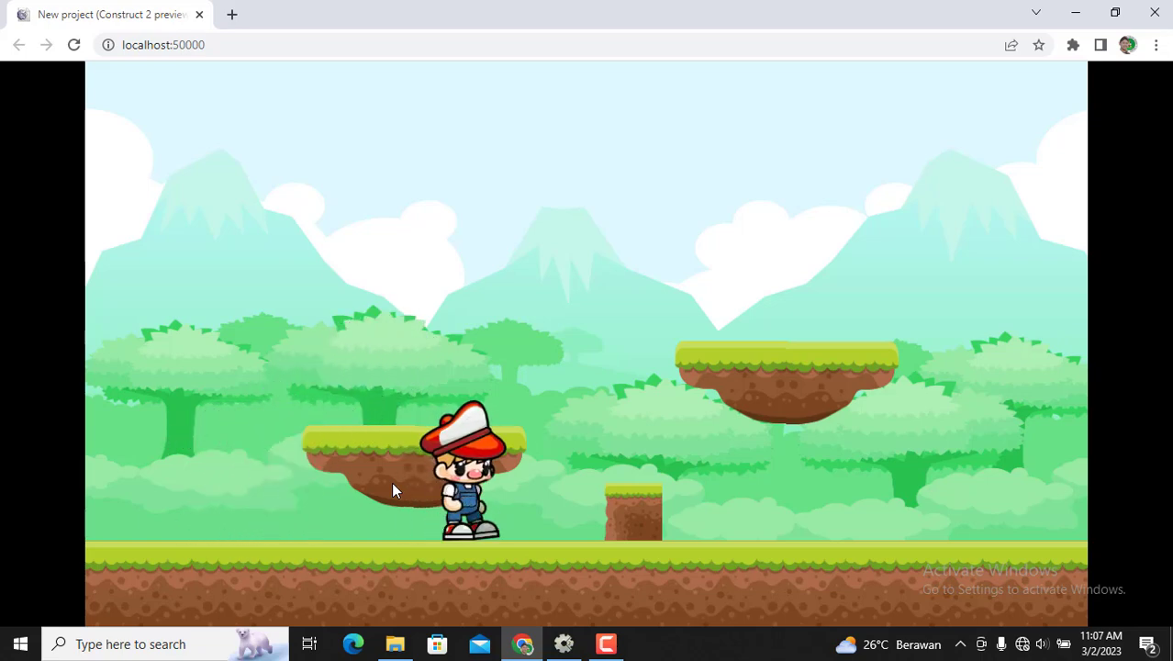
key("Left")
key("Right")
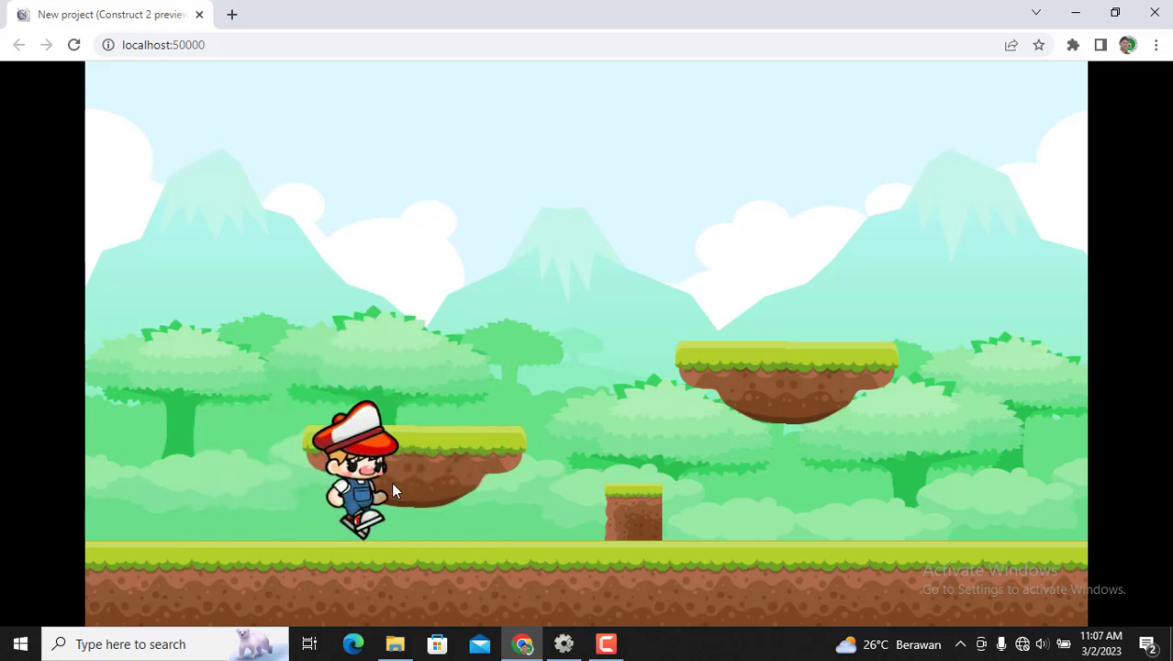
key("Left")
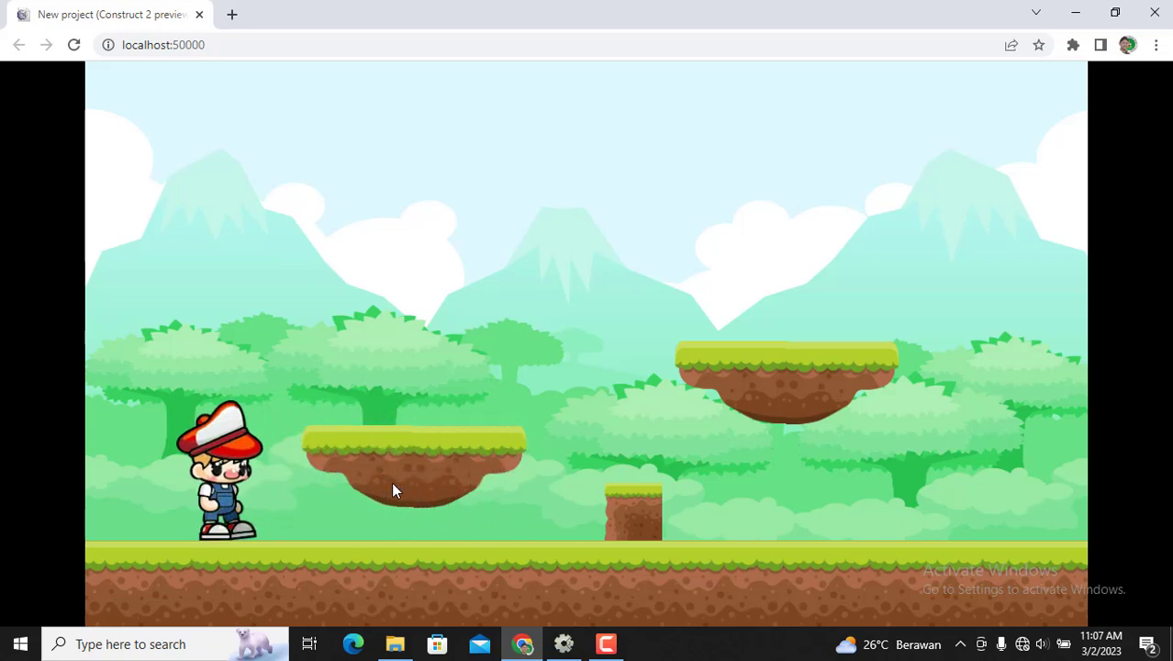
key("Right")
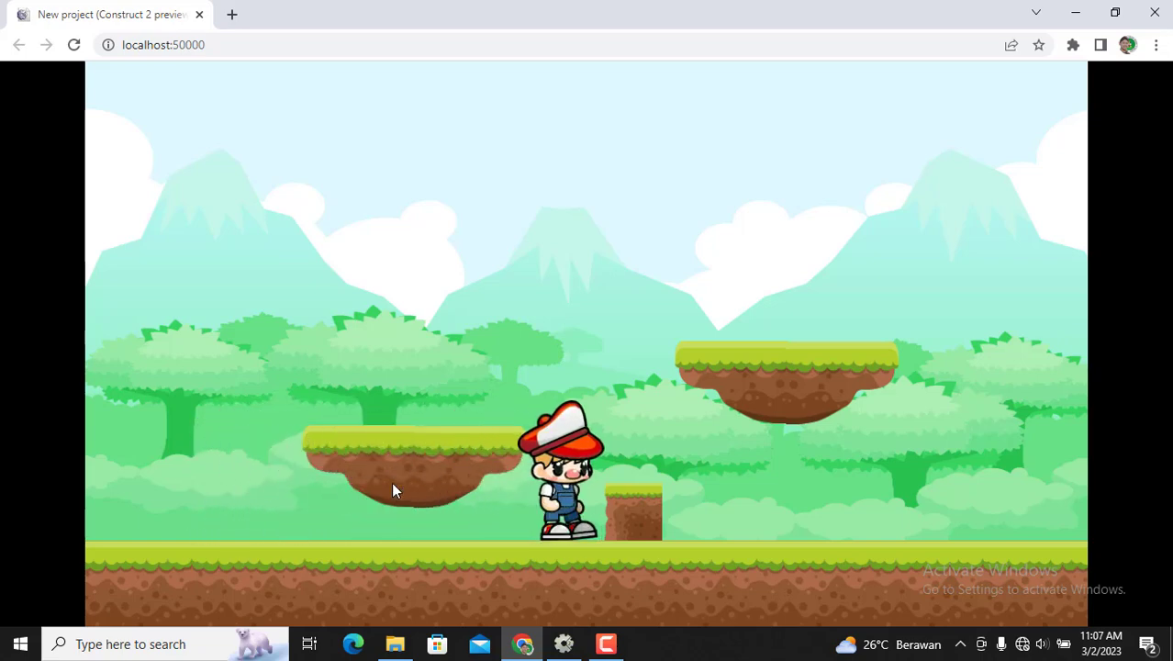
key("Right")
key("Up")
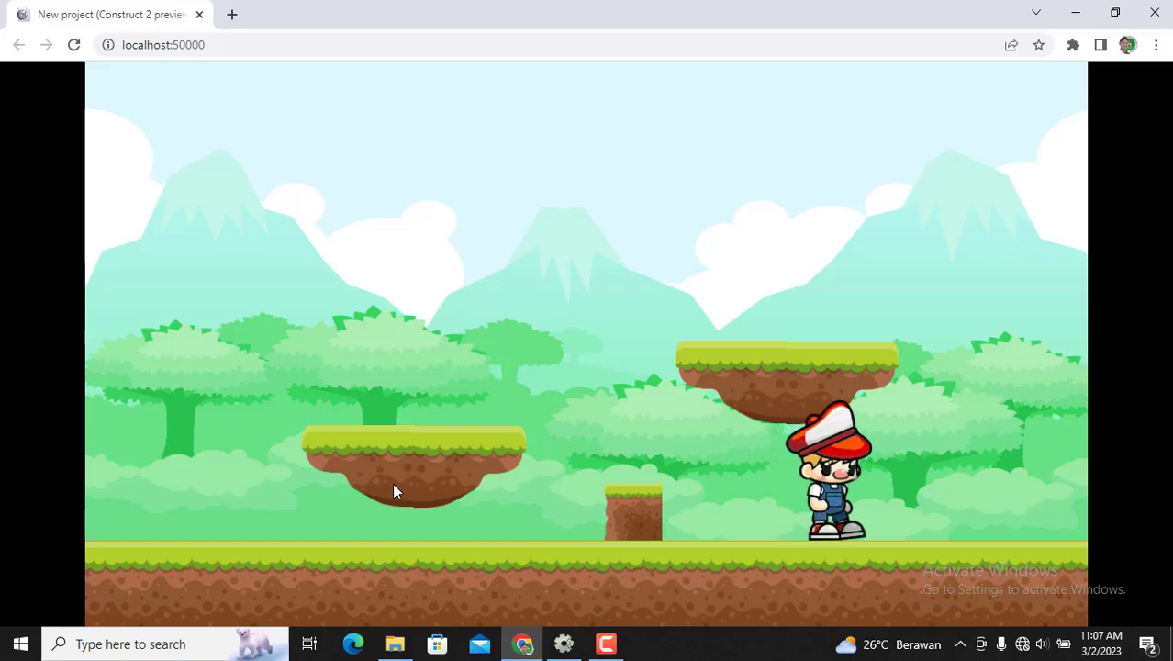
key("Right")
key("Left")
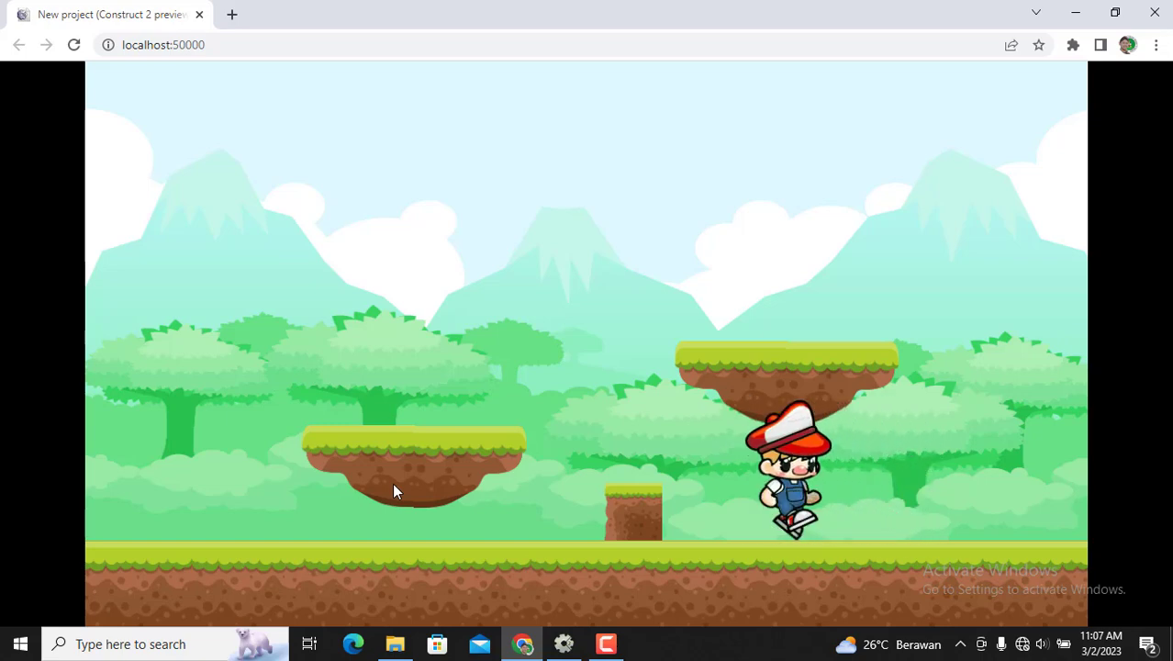
key("Up")
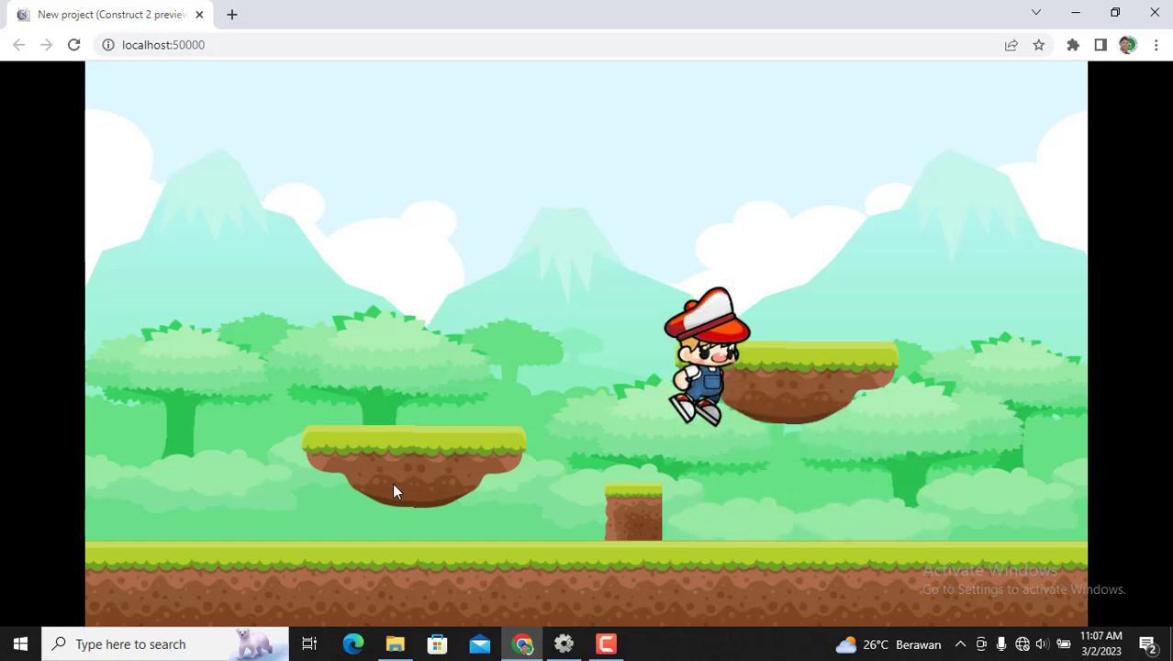
key("Left")
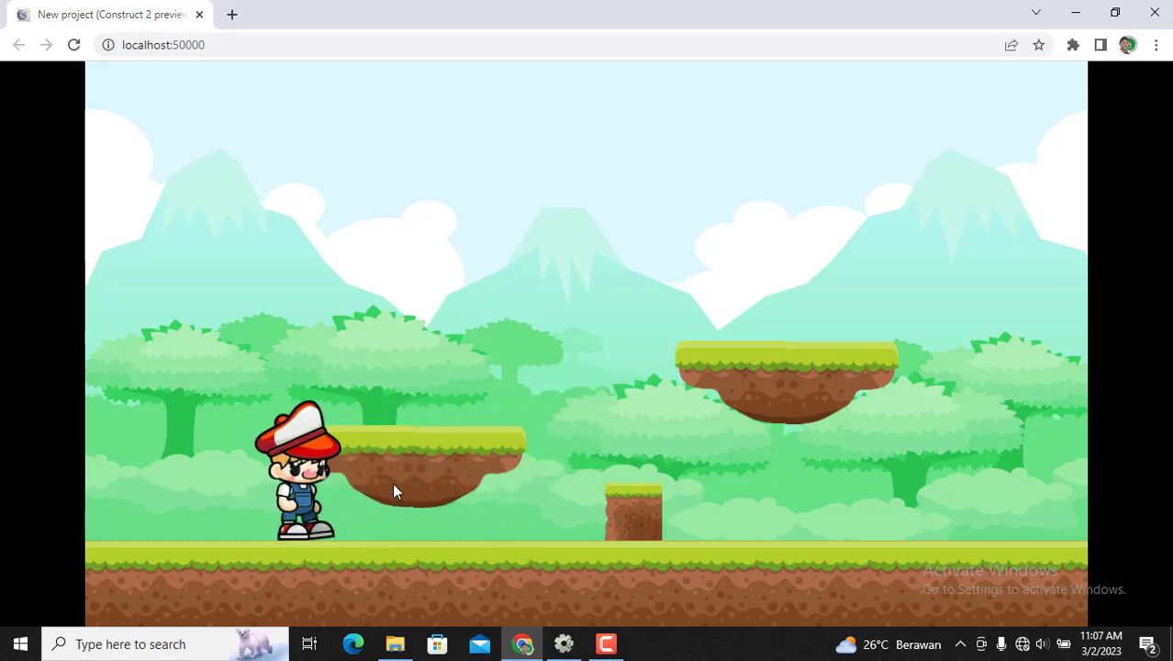
left_click(200, 15)
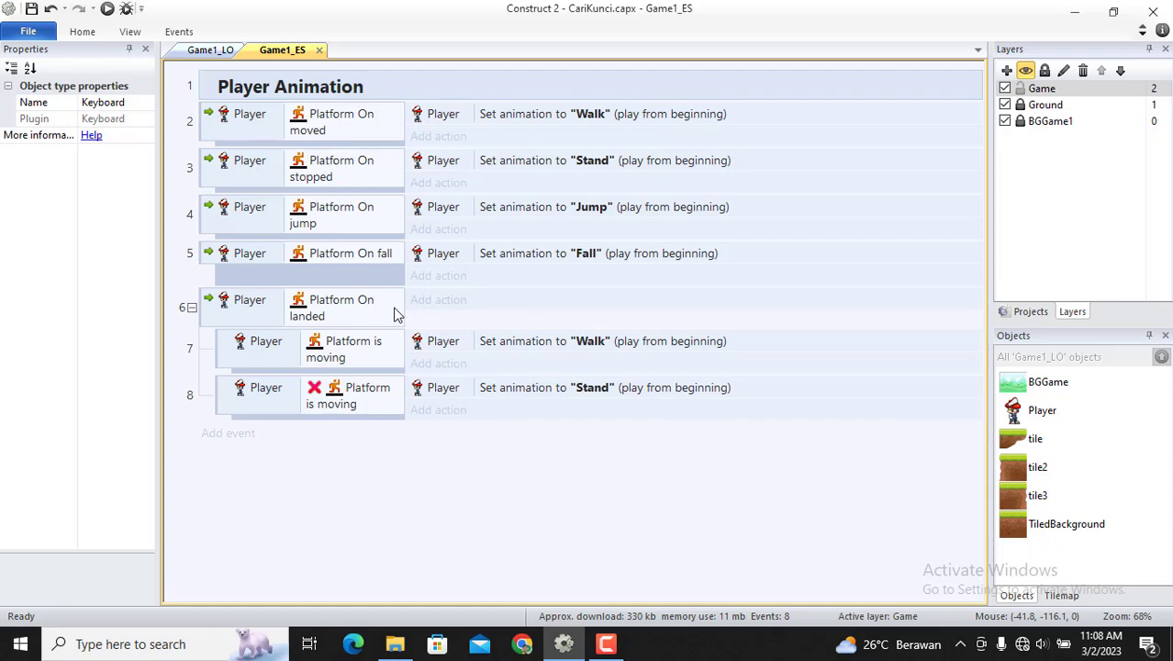
- Insert a Keyboard object into the project from the Game1_LO layout
left_click(213, 51)
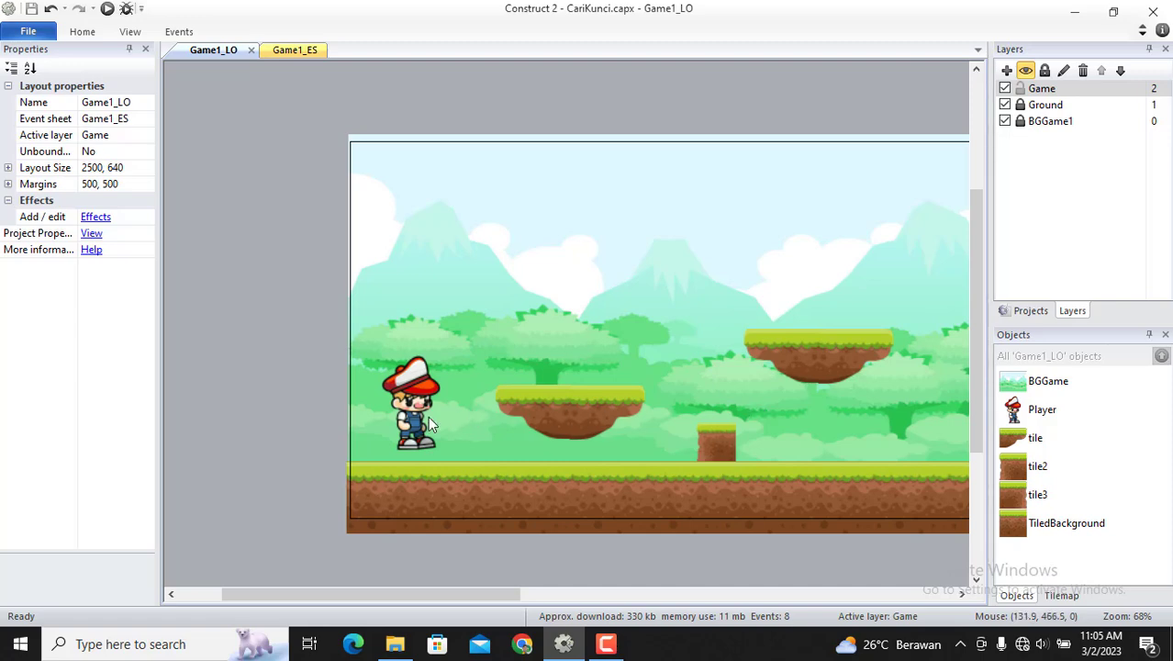
double_click(539, 108)
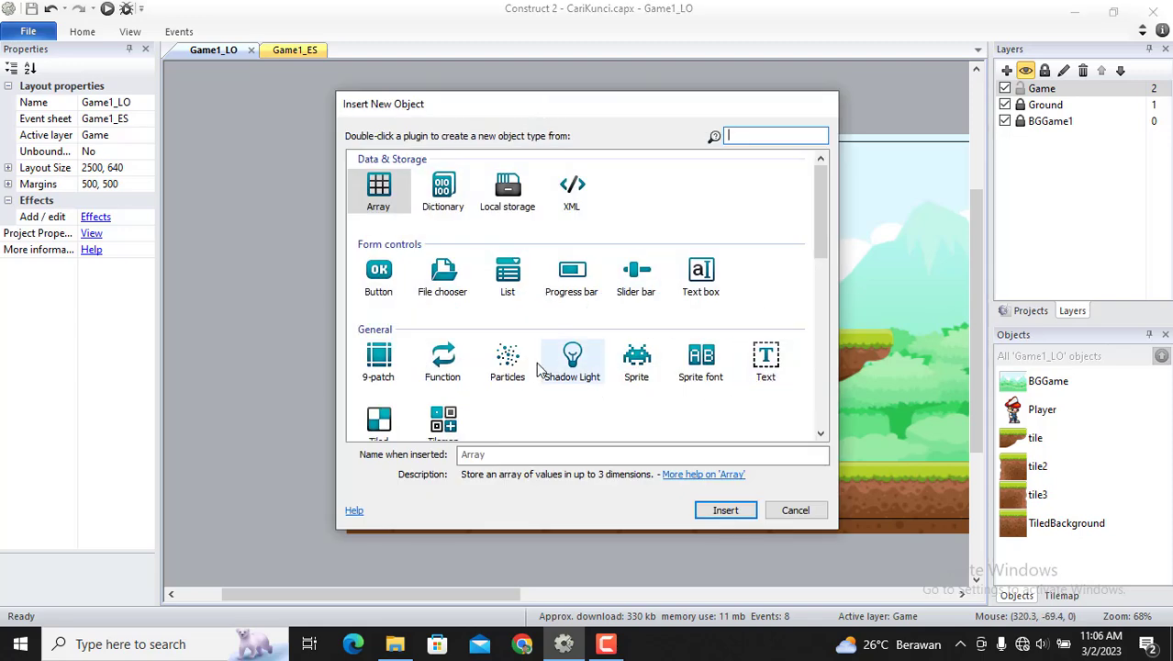
scroll(610, 308, "down", 2)
double_click(443, 413)
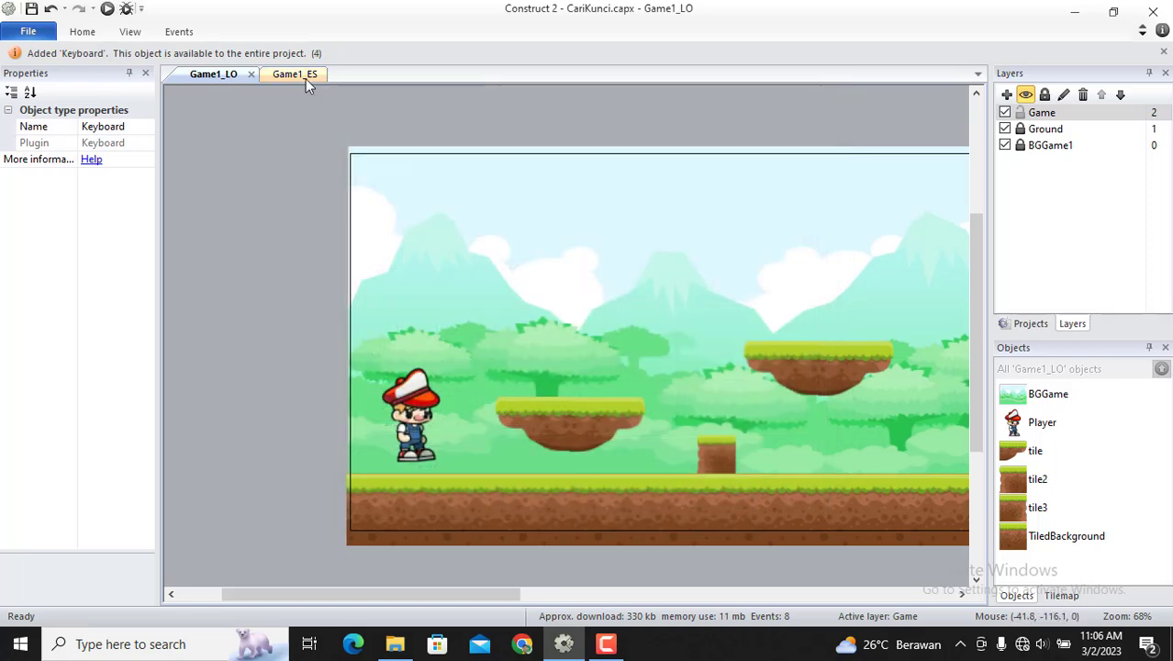
- Add an event at the end of the Game1_ES event sheet with the Keyboard condition On Left arrow pressed
left_click(297, 74)
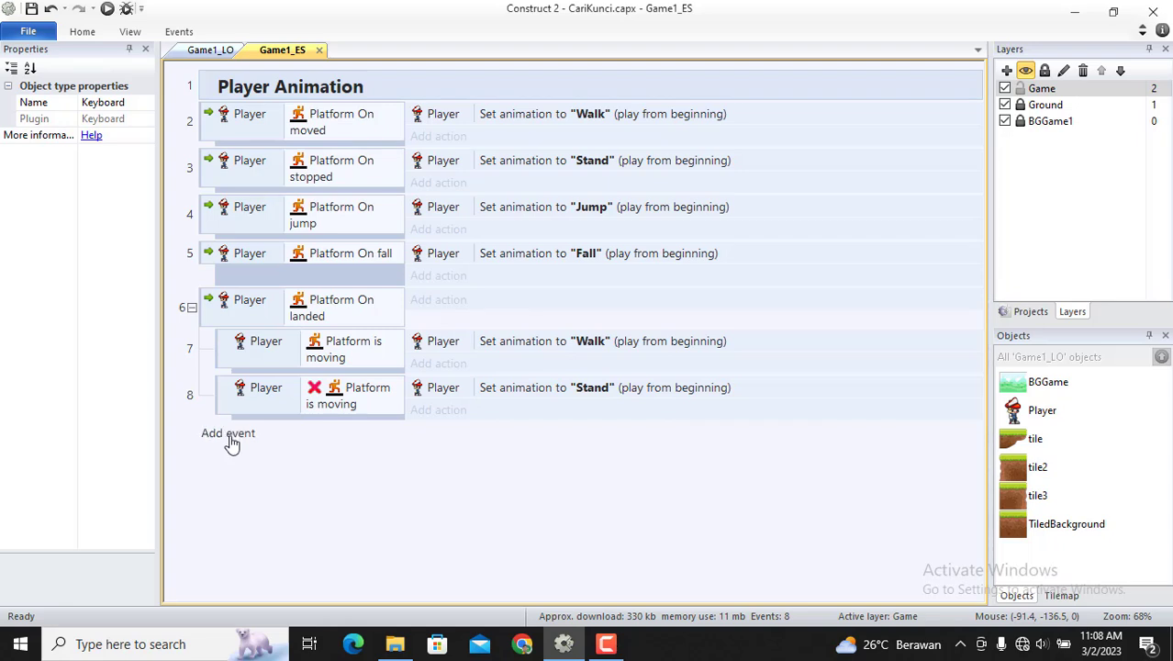
left_click(232, 441)
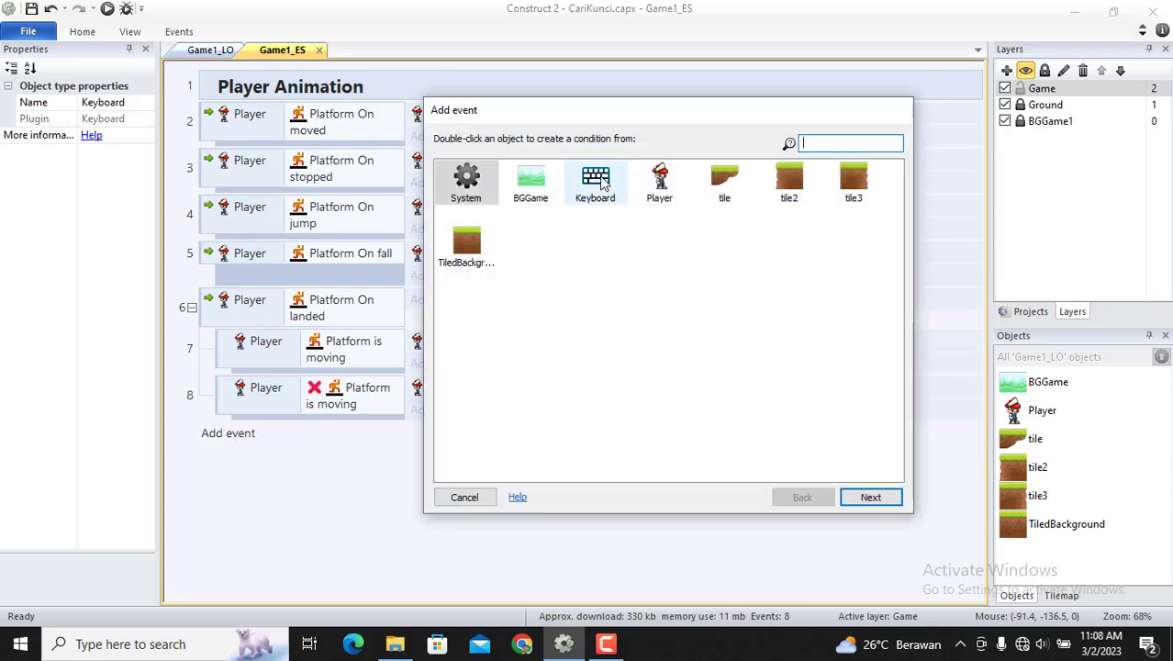
double_click(604, 182)
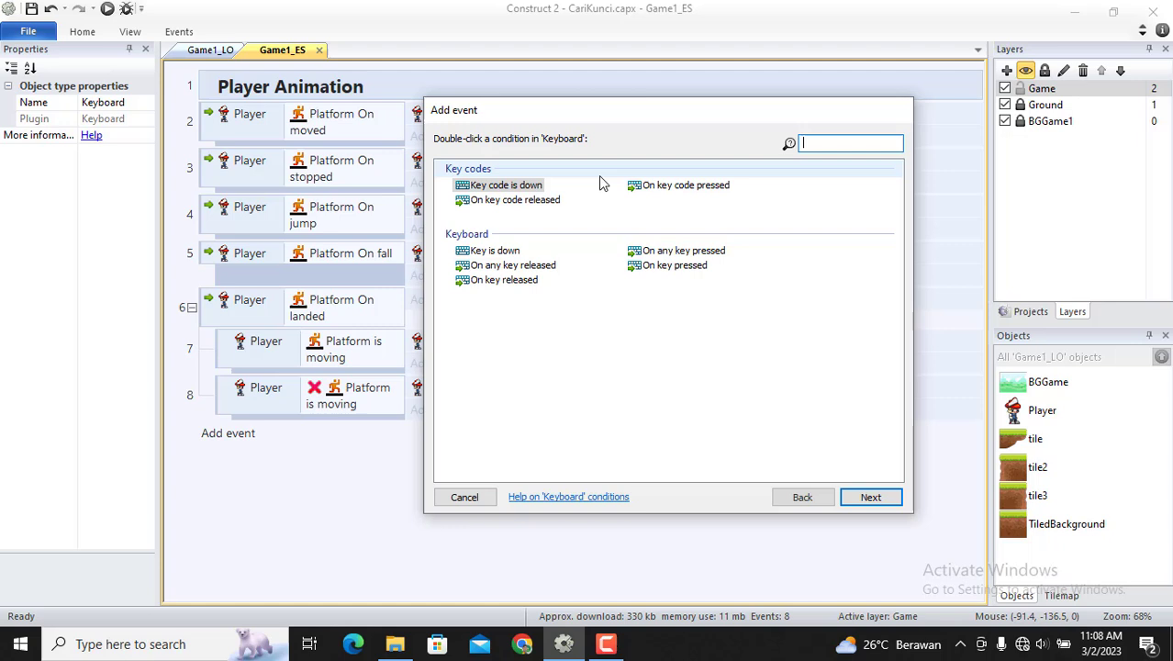
double_click(673, 265)
left_click(745, 296)
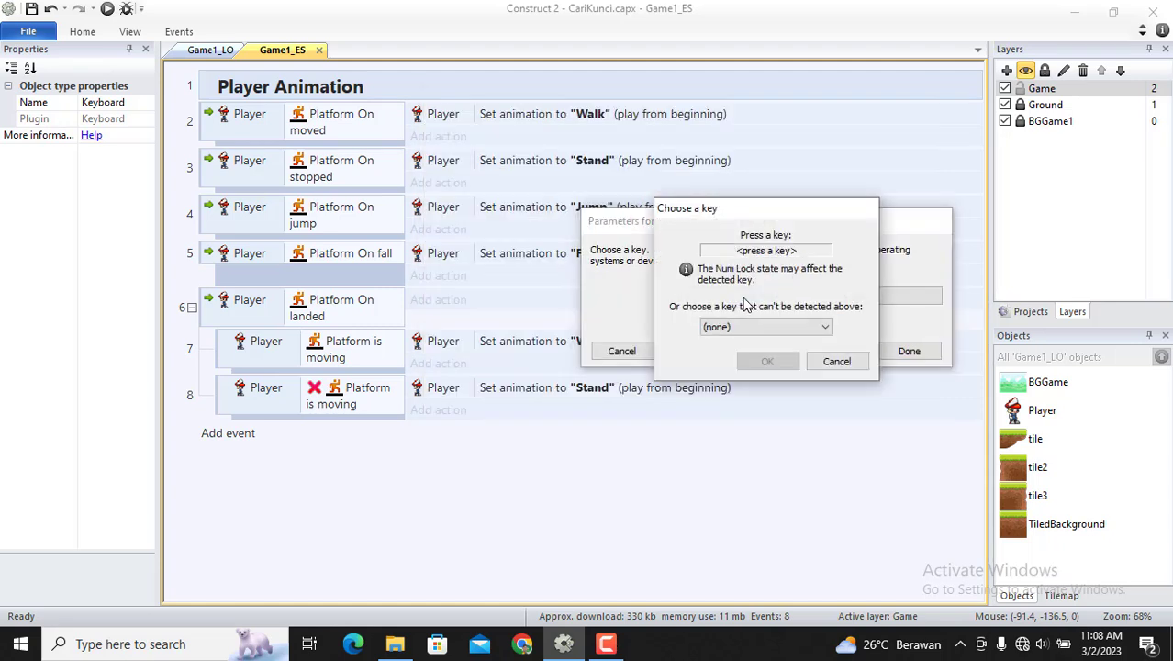
key("Left")
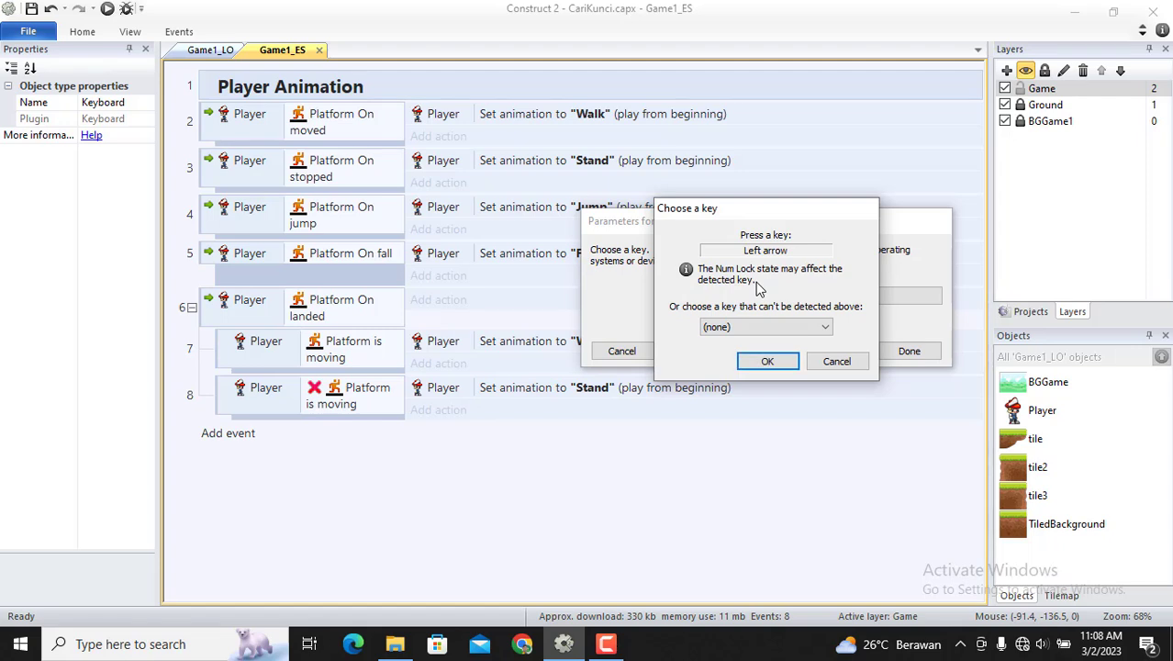
left_click(770, 363)
left_click(904, 354)
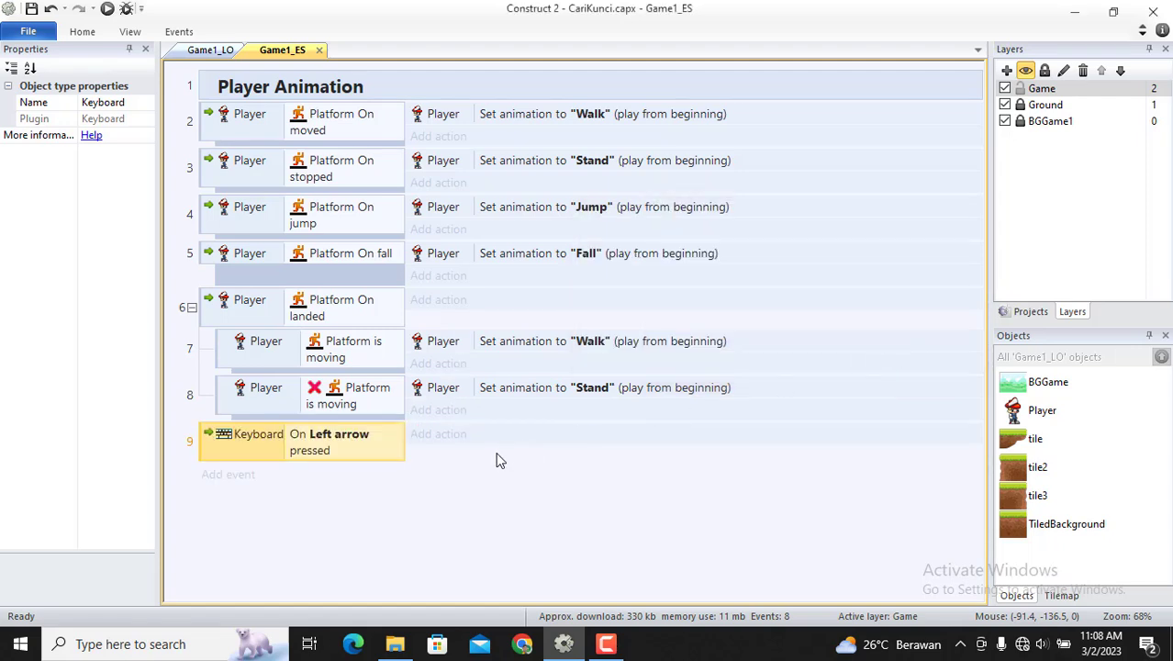
- Give the On Left arrow pressed event a Player action Set mirrored with the state Mirrored
left_click(437, 435)
double_click(595, 188)
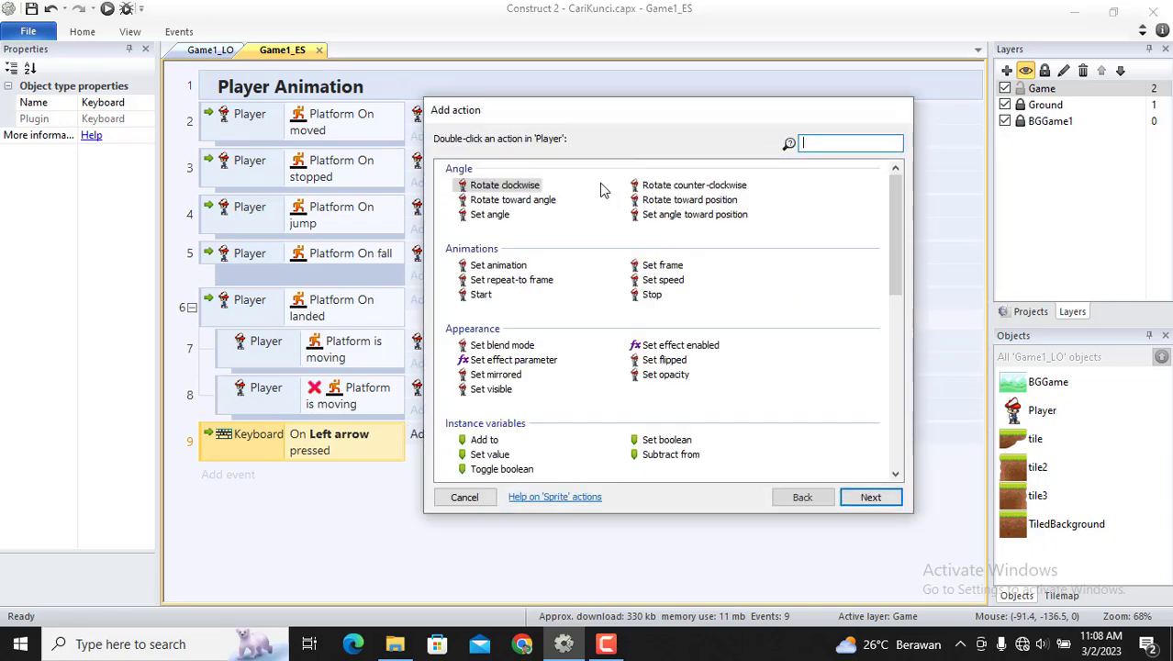
type("mi")
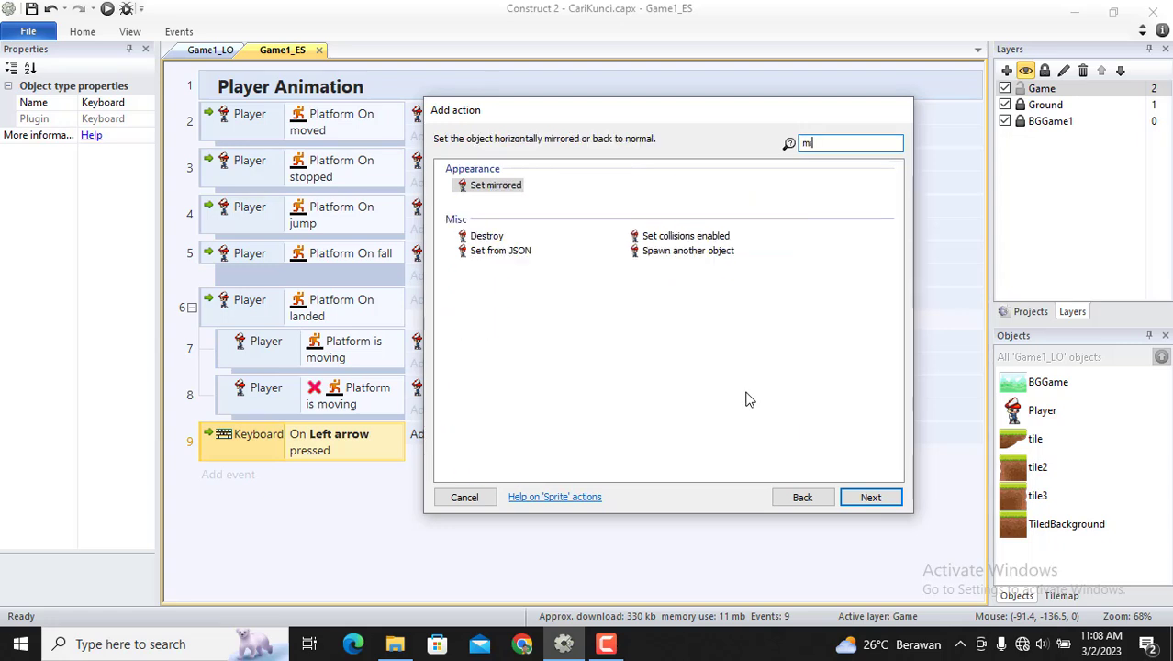
left_click(493, 188)
left_click(864, 497)
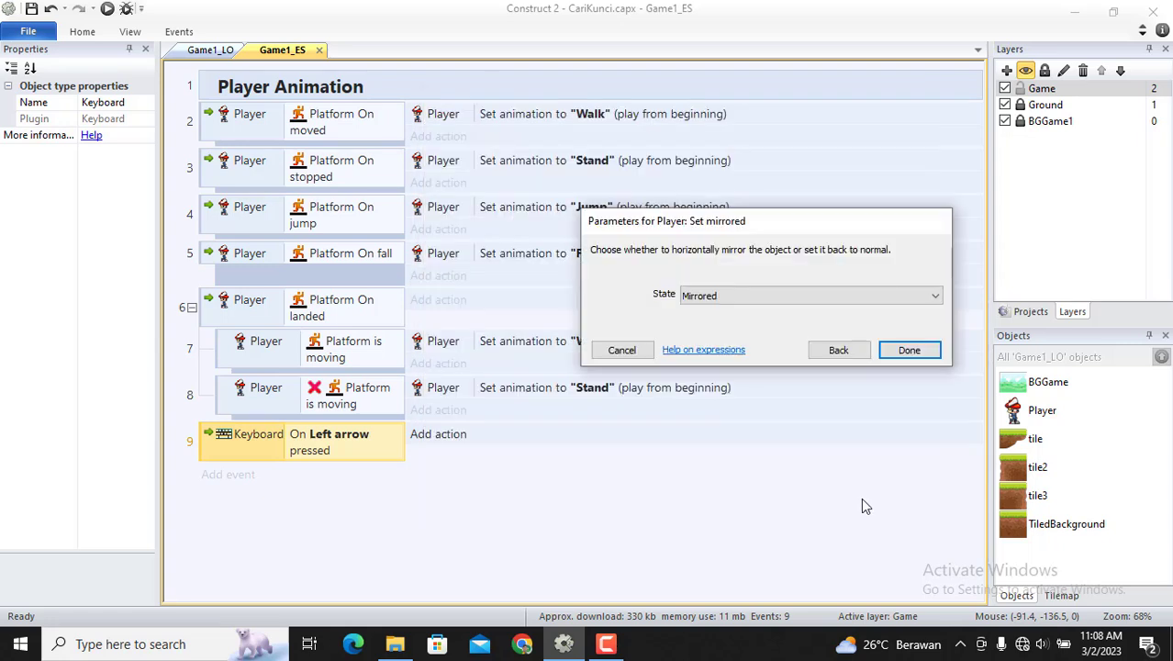
left_click(911, 355)
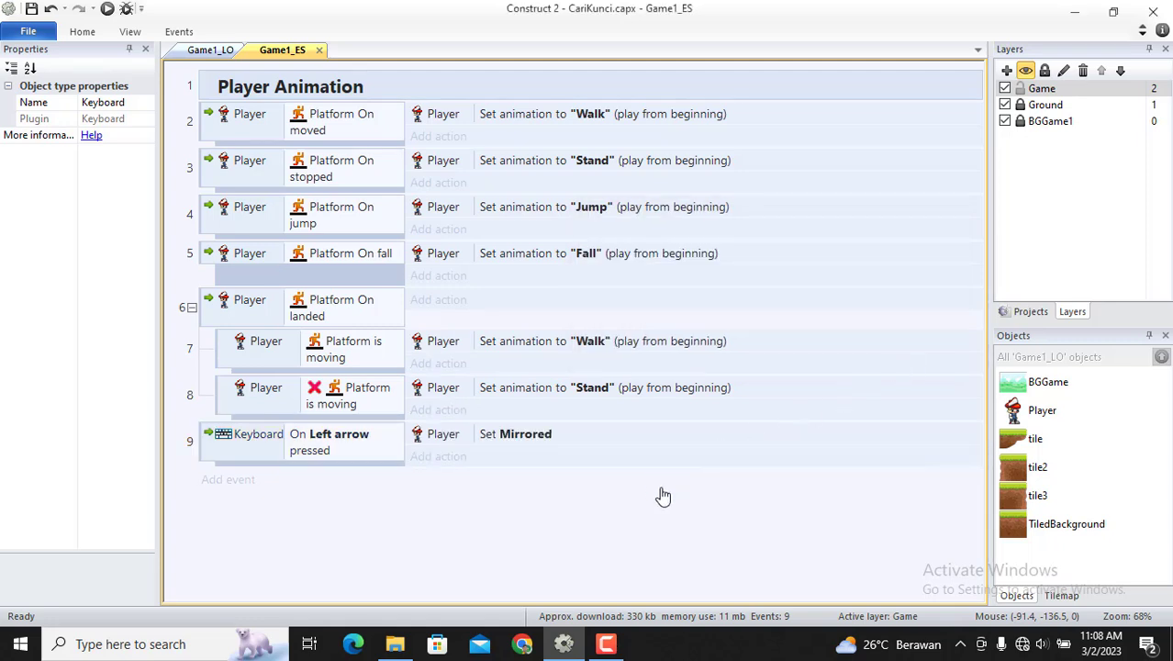
- Duplicate the On Left arrow pressed event below itself and set the copy's key to Right arrow
left_click(205, 454)
left_click_drag(202, 448, 209, 471, "ctrl")
left_click(333, 485)
double_click(318, 489)
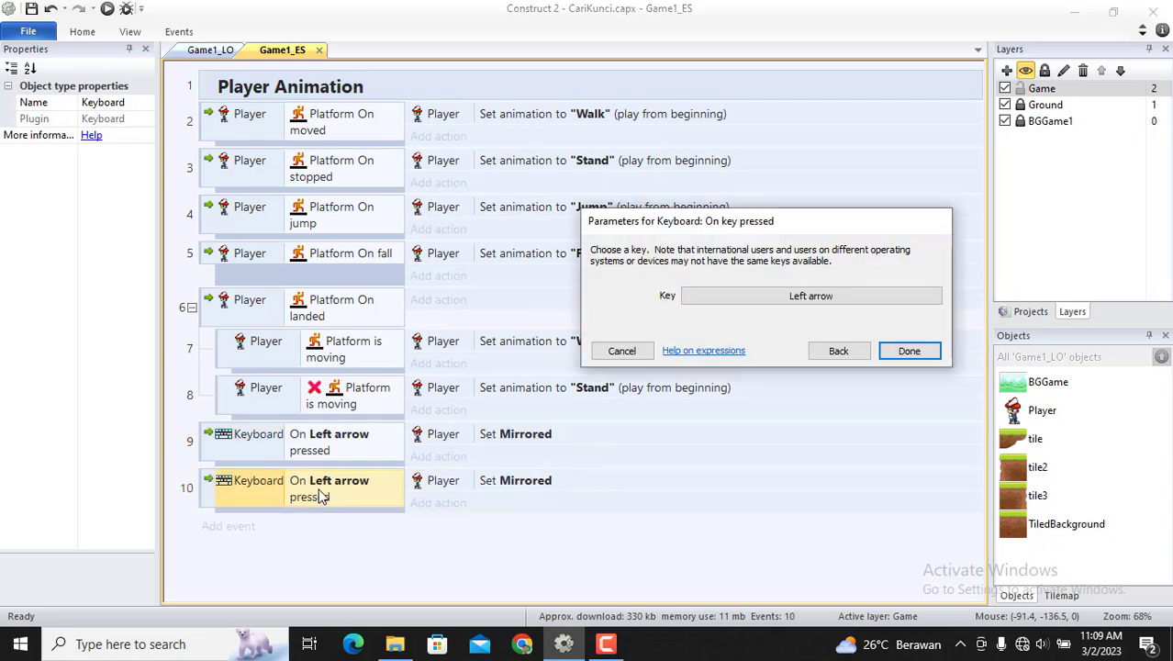
left_click(810, 296)
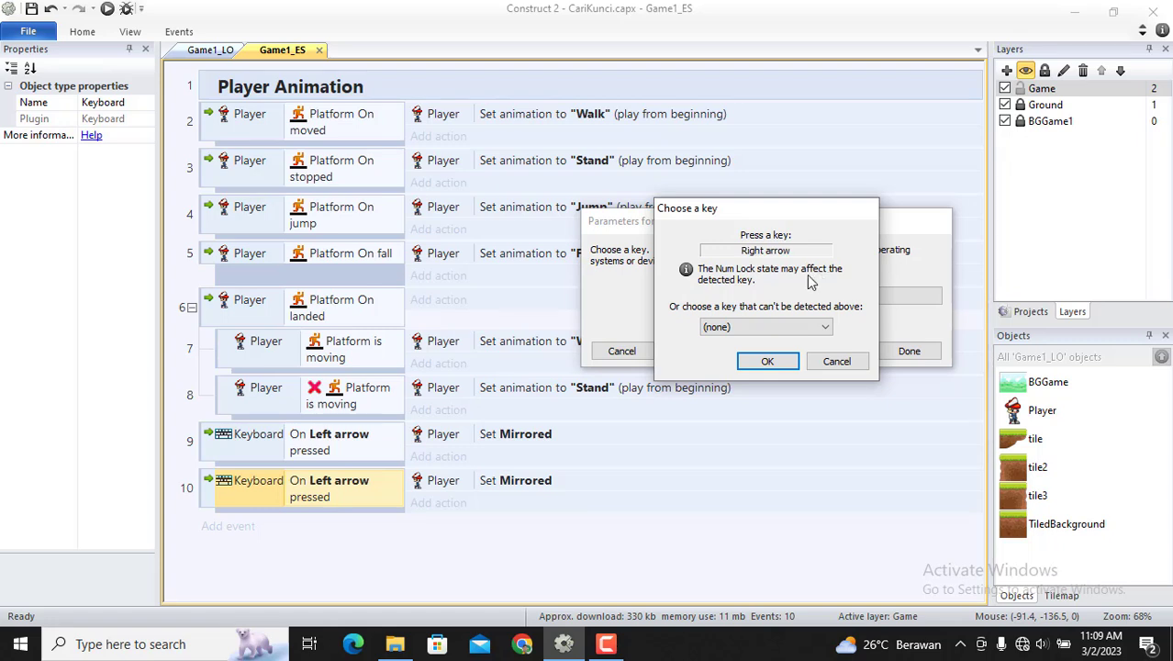
left_click(768, 362)
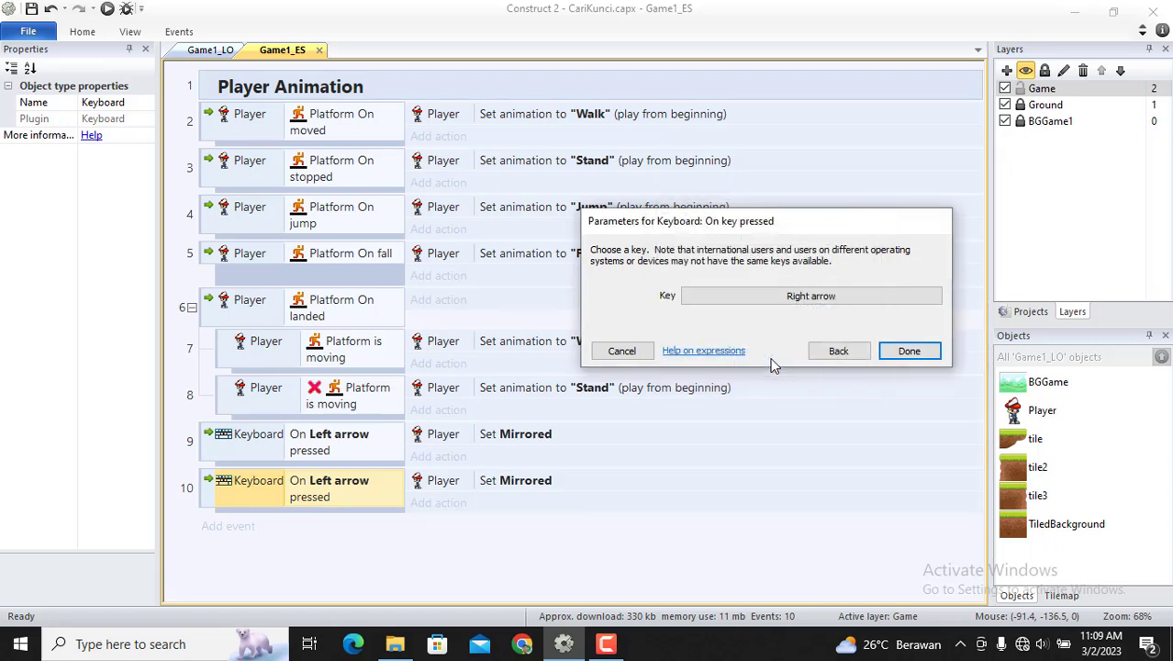
left_click(908, 354)
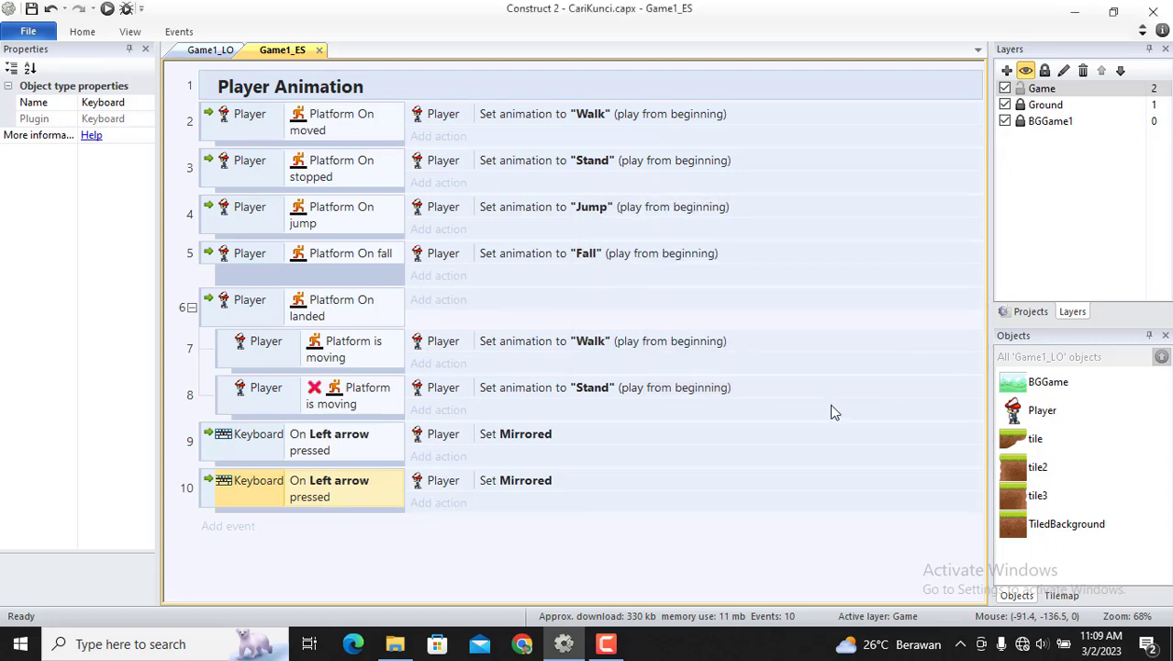
- Set the state of the Player's Set mirrored action in the On Right arrow pressed event to Not mirrored
left_click(520, 482)
double_click(519, 484)
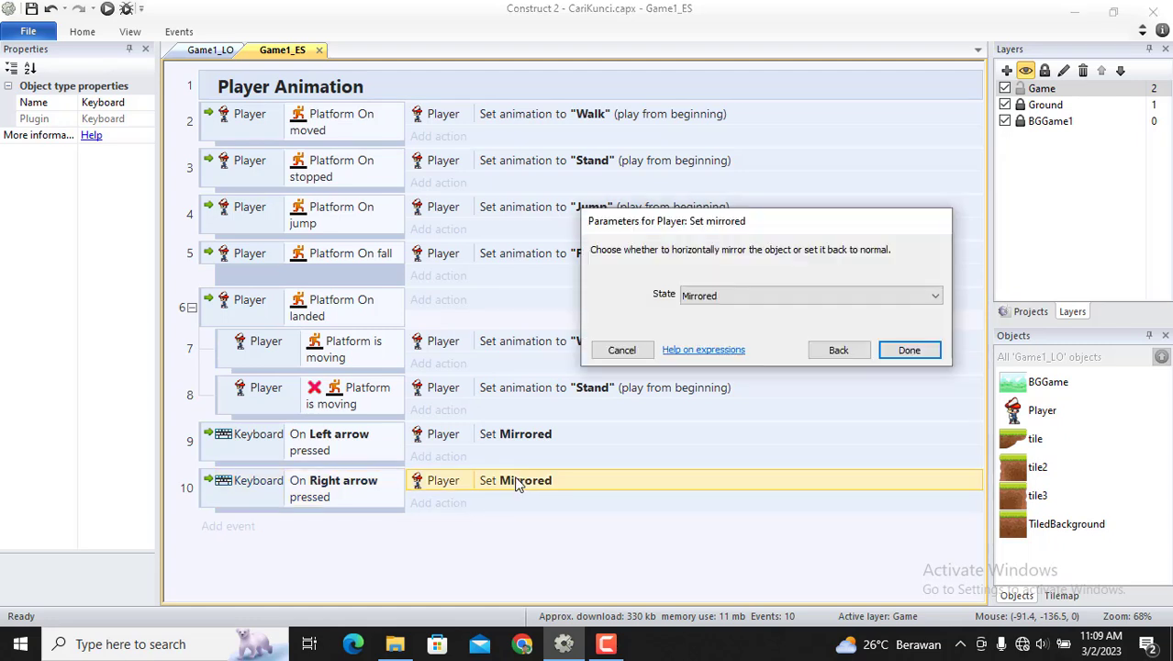
left_click(746, 296)
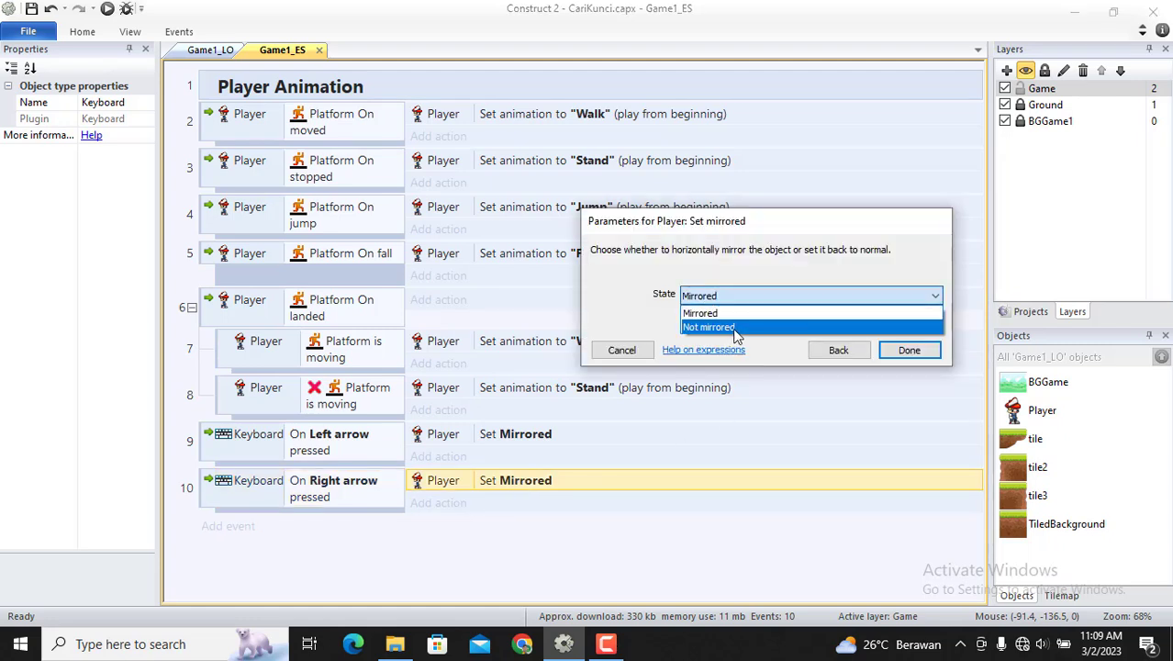
left_click(734, 326)
left_click(908, 353)
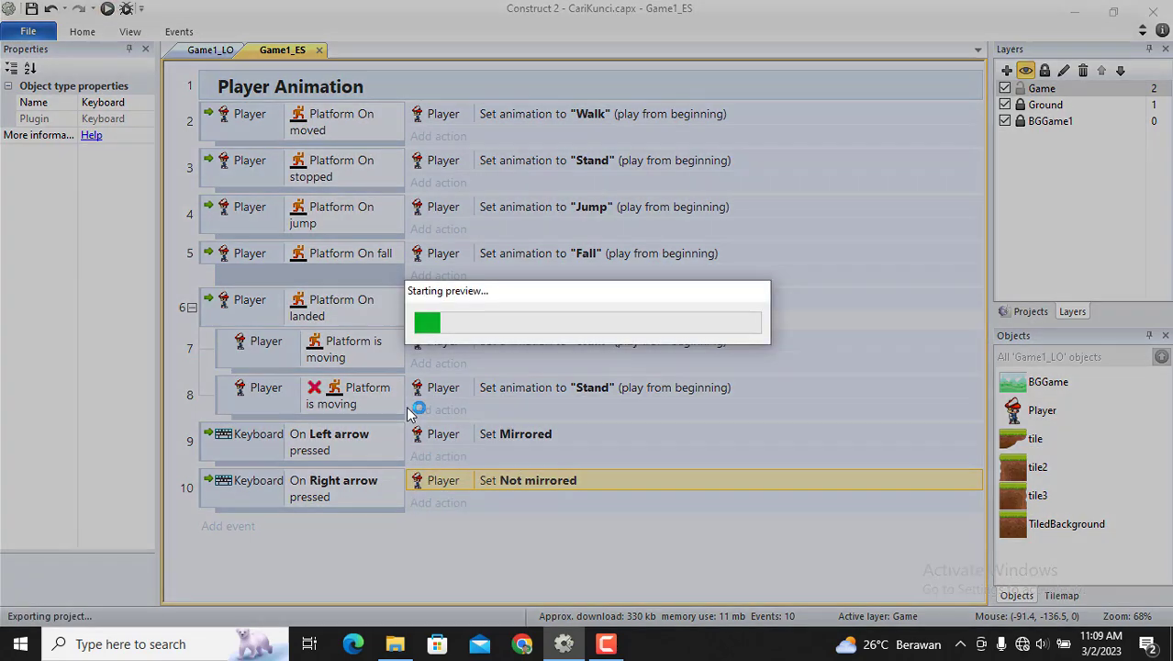
- Preview the game, walk and jump in both directions to test the Player's mirroring, and close the preview
key("Right")
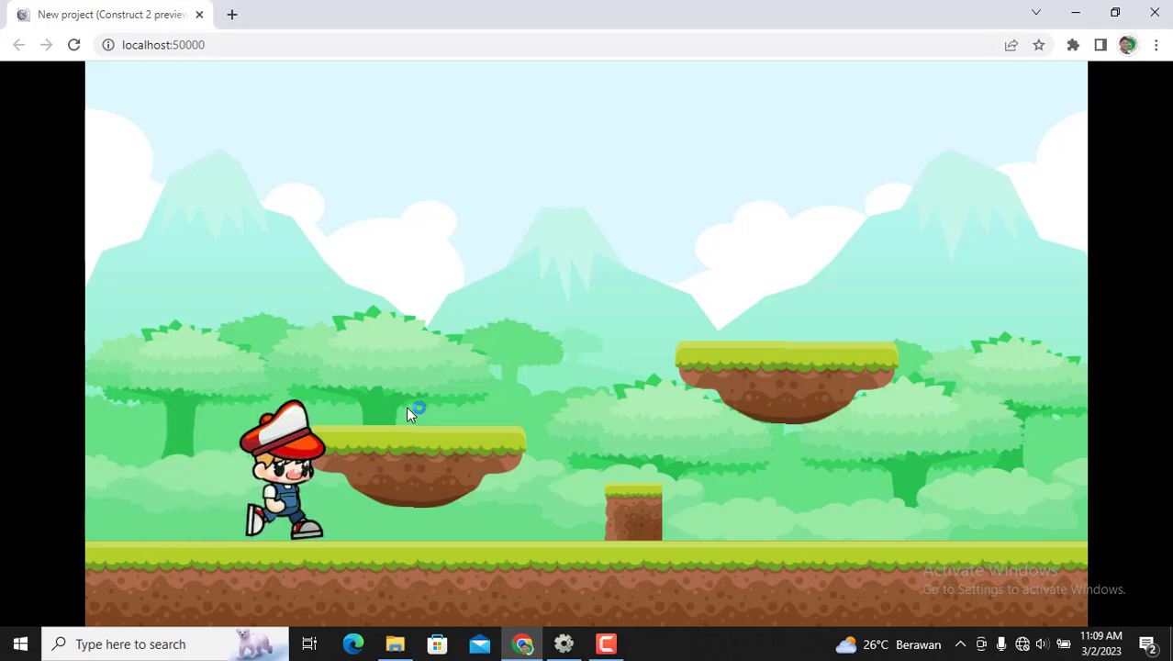
key("Up")
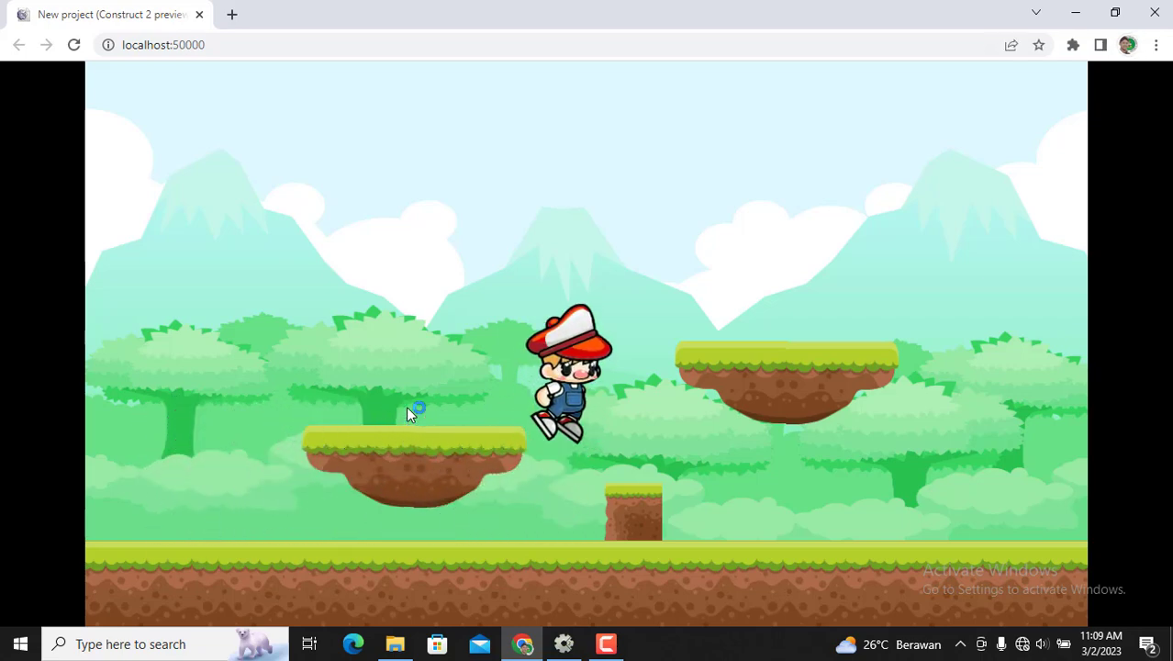
key("Right")
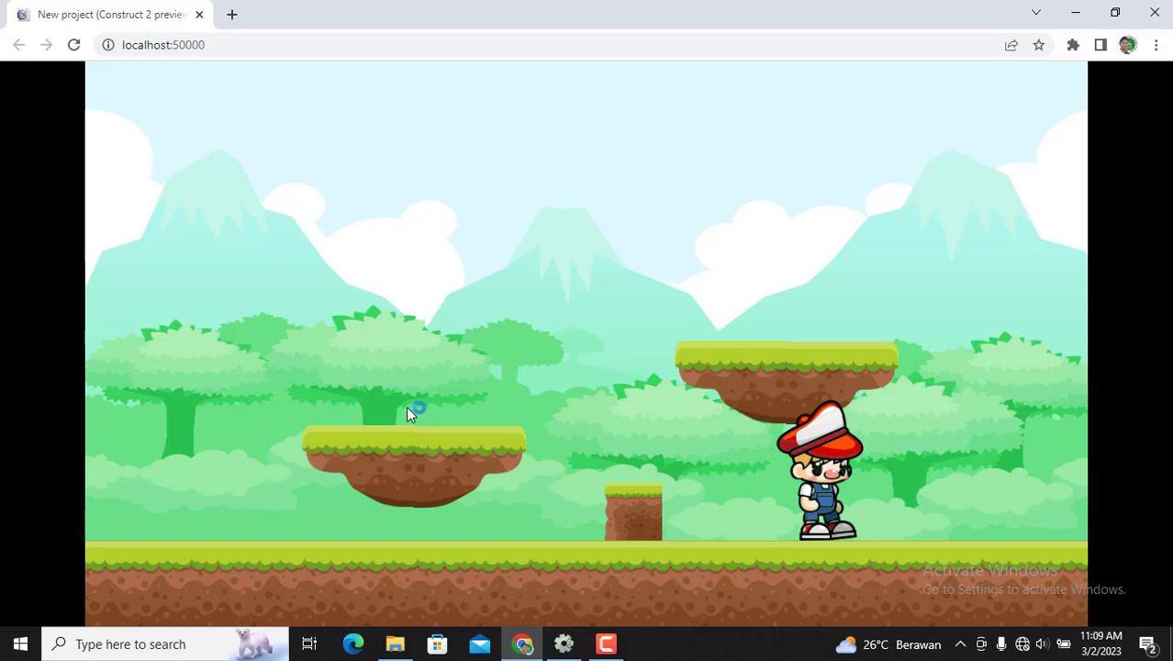
key("Left")
key("Up")
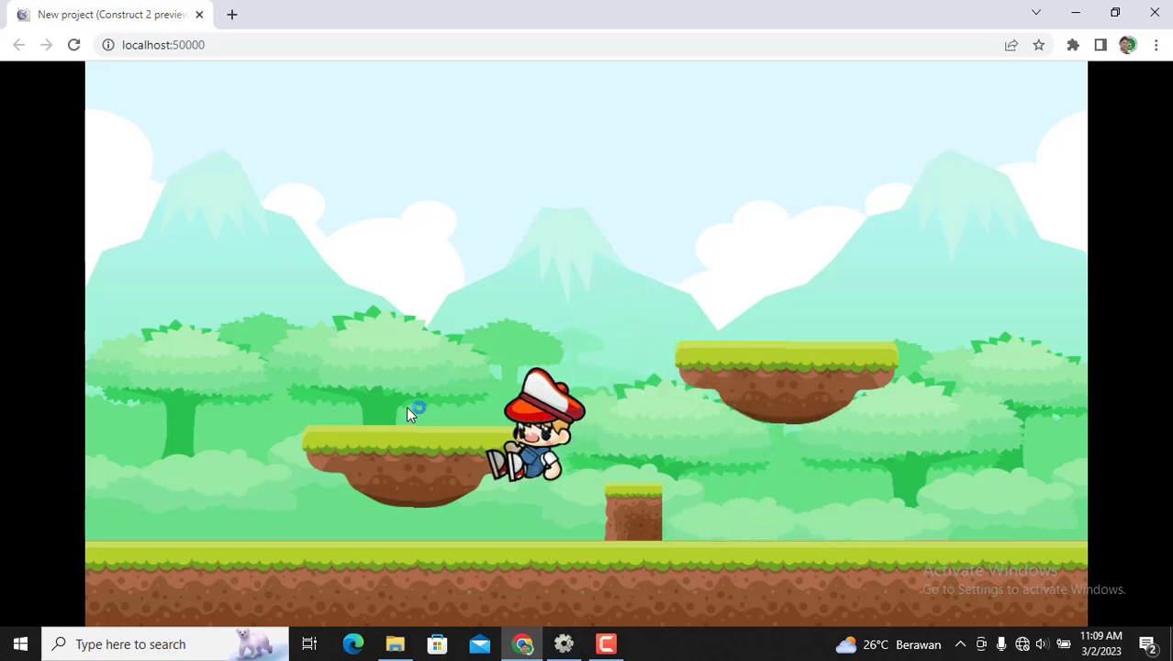
key("Right")
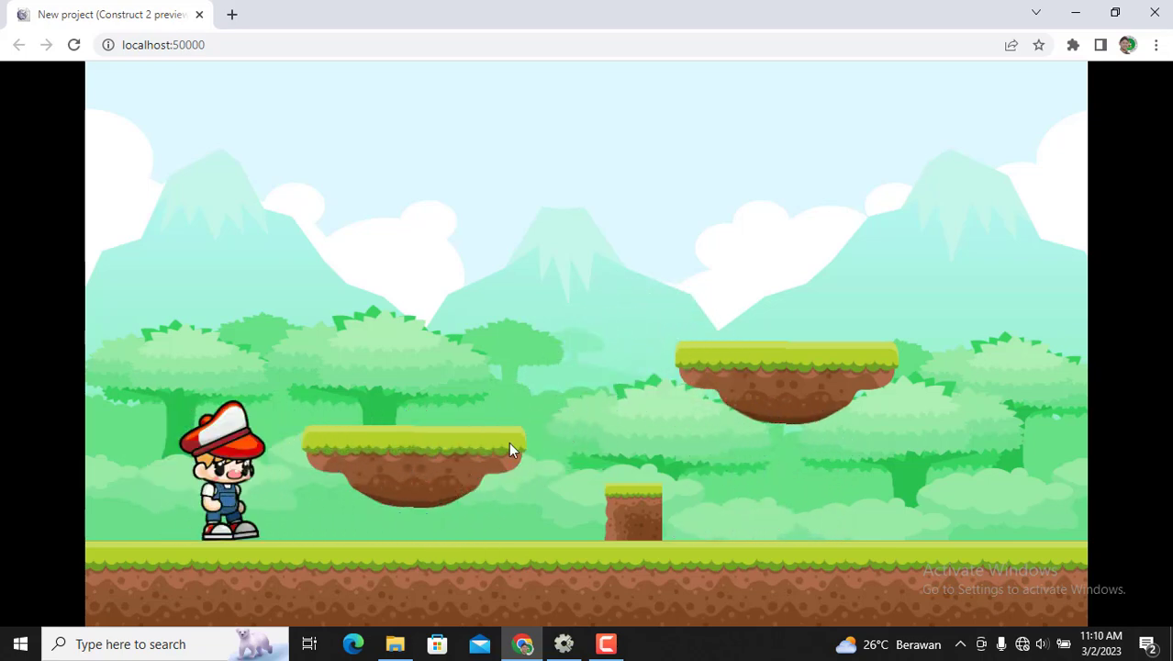
key("Up")
key("Right")
key("Up")
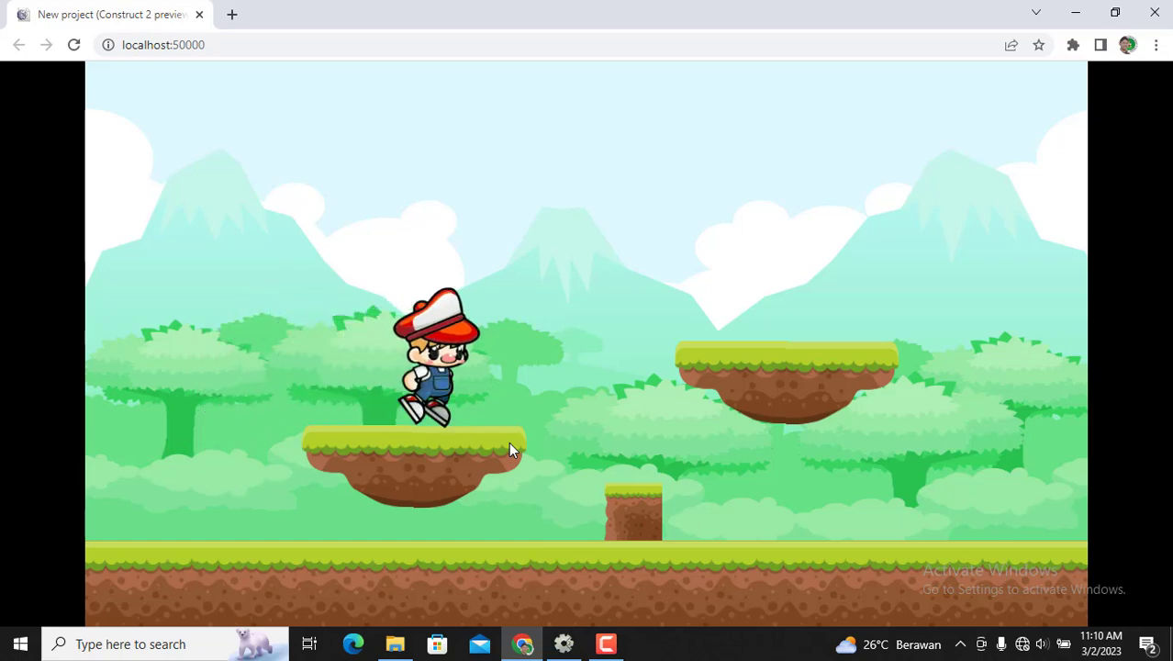
key("Up")
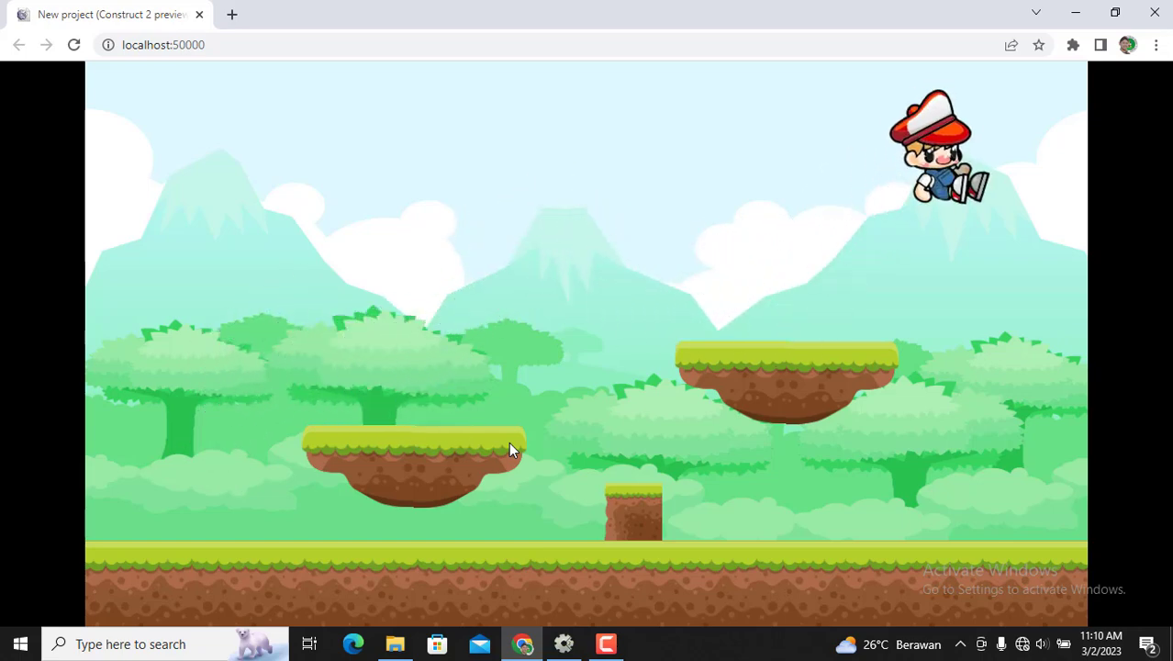
key("Right")
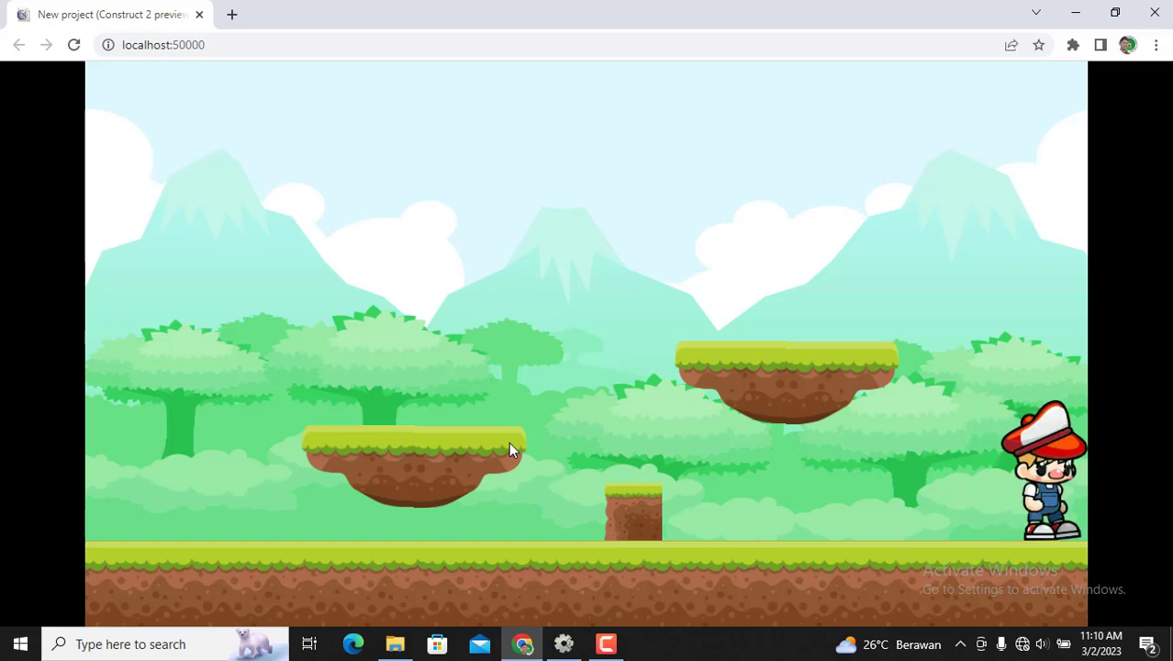
key("Left")
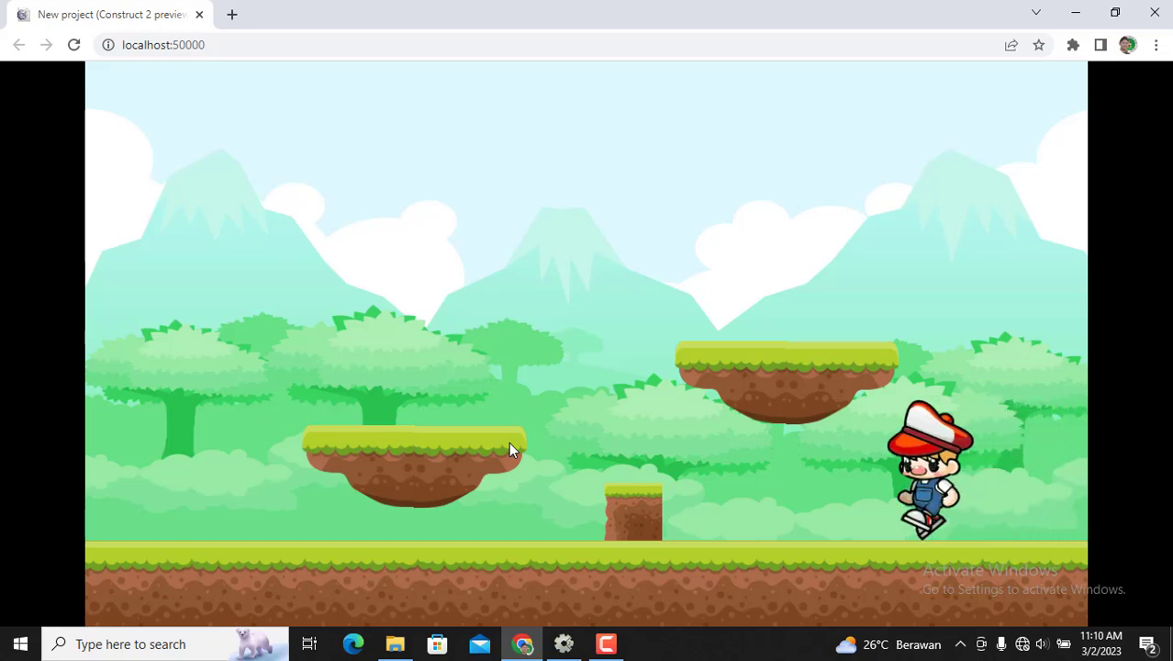
key("Right")
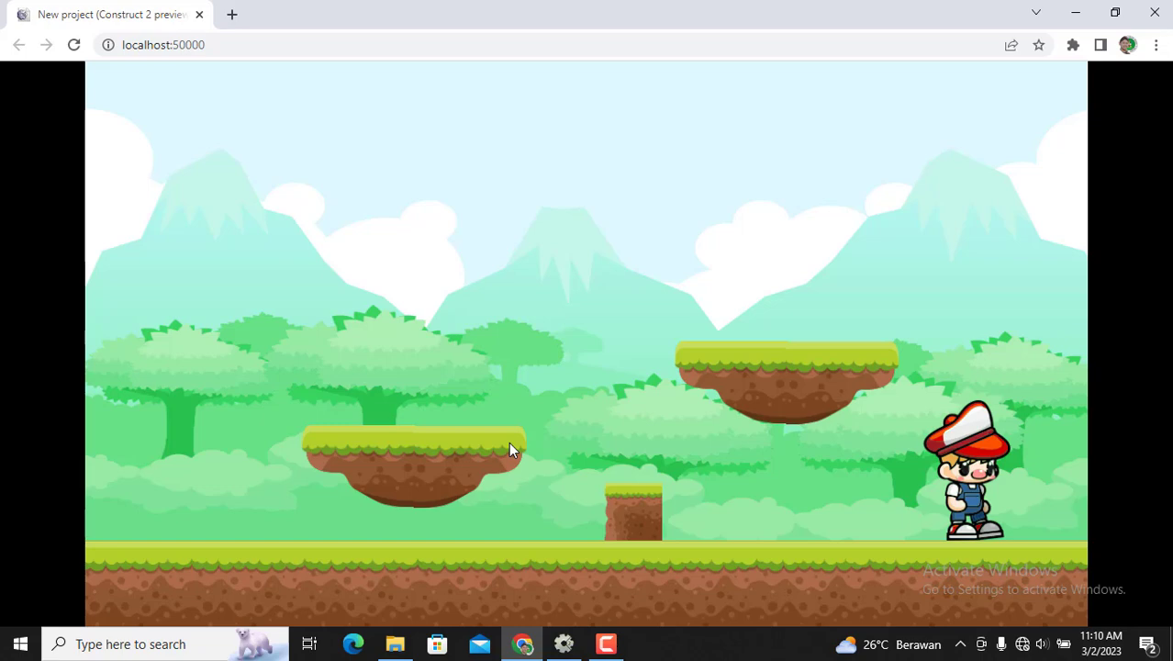
key("Right")
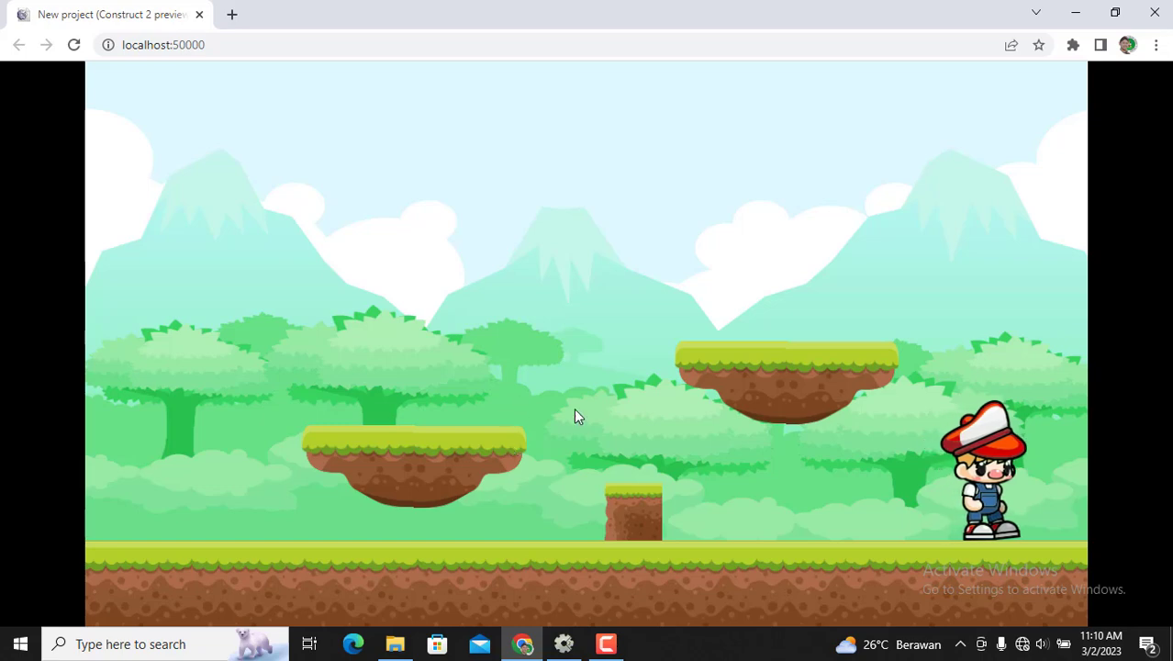
left_click(199, 16)
- Add the Scroll To behavior to the Player sprite in the Game1_LO layout
left_click(211, 51)
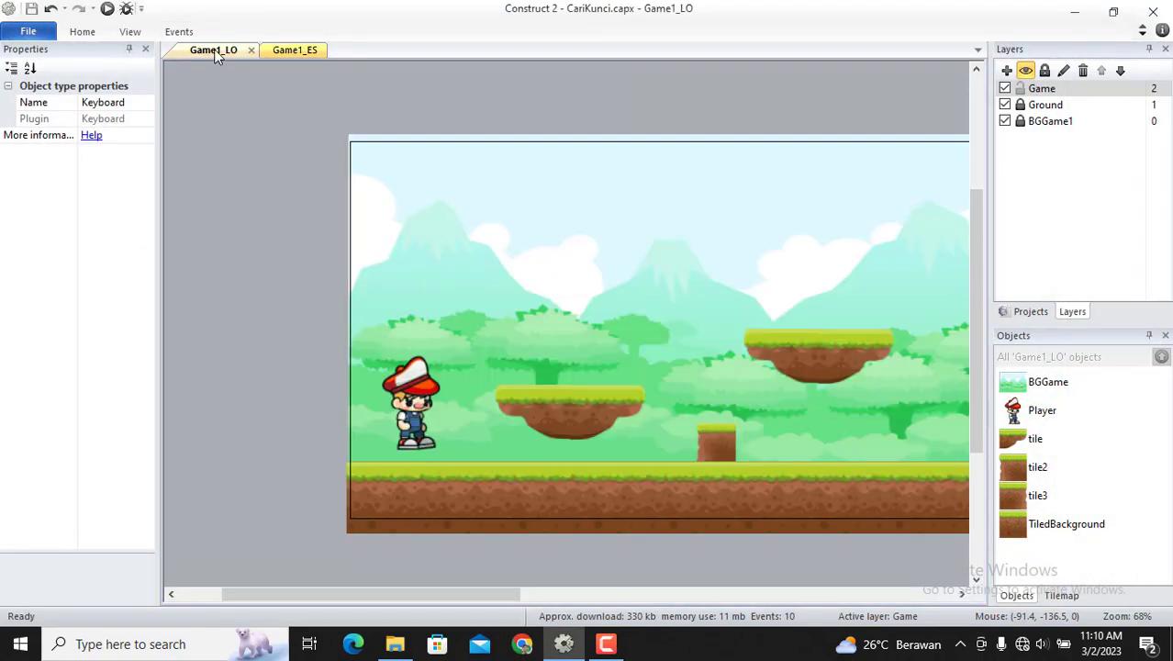
left_click(424, 387)
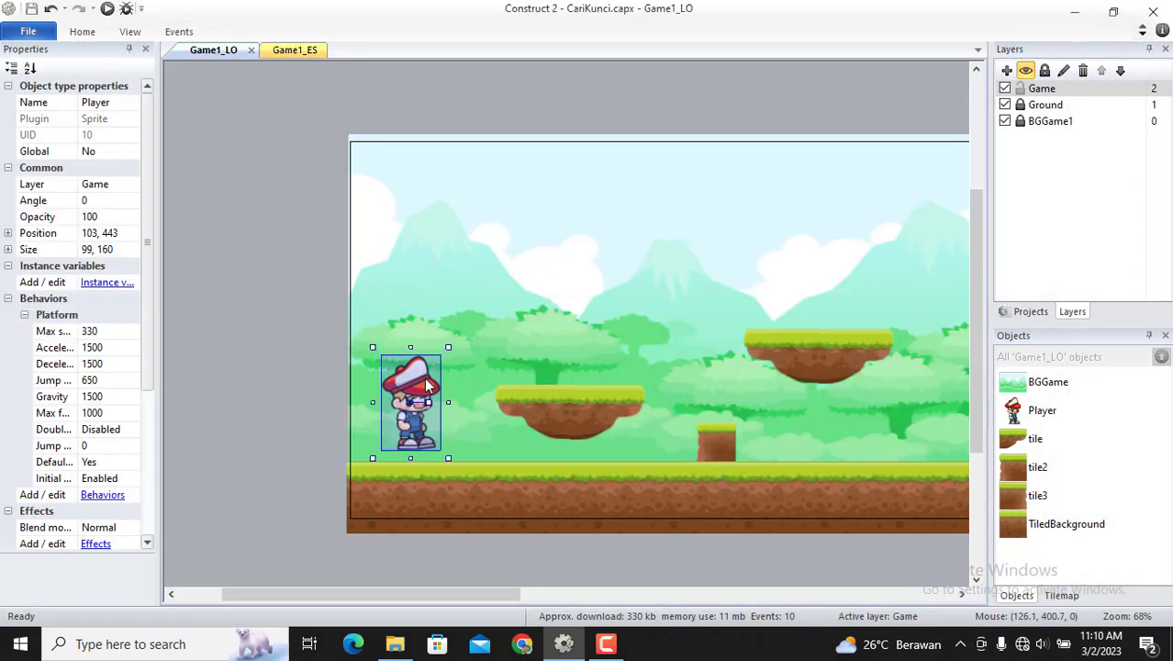
scroll(146, 393, "down", 1)
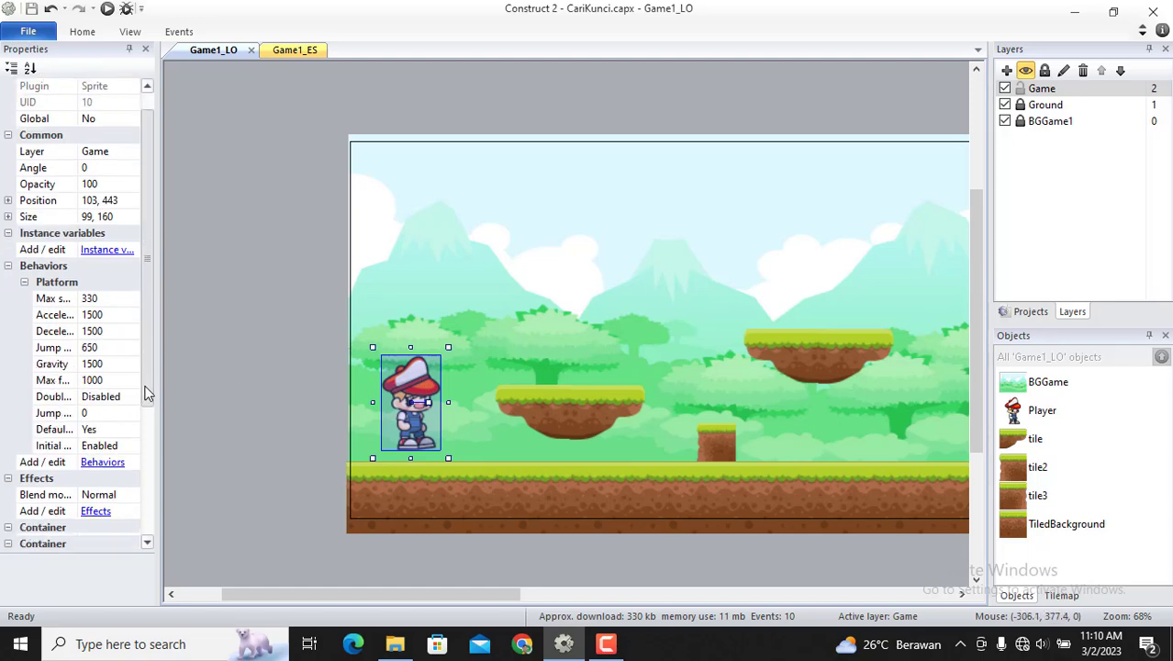
left_click(105, 463)
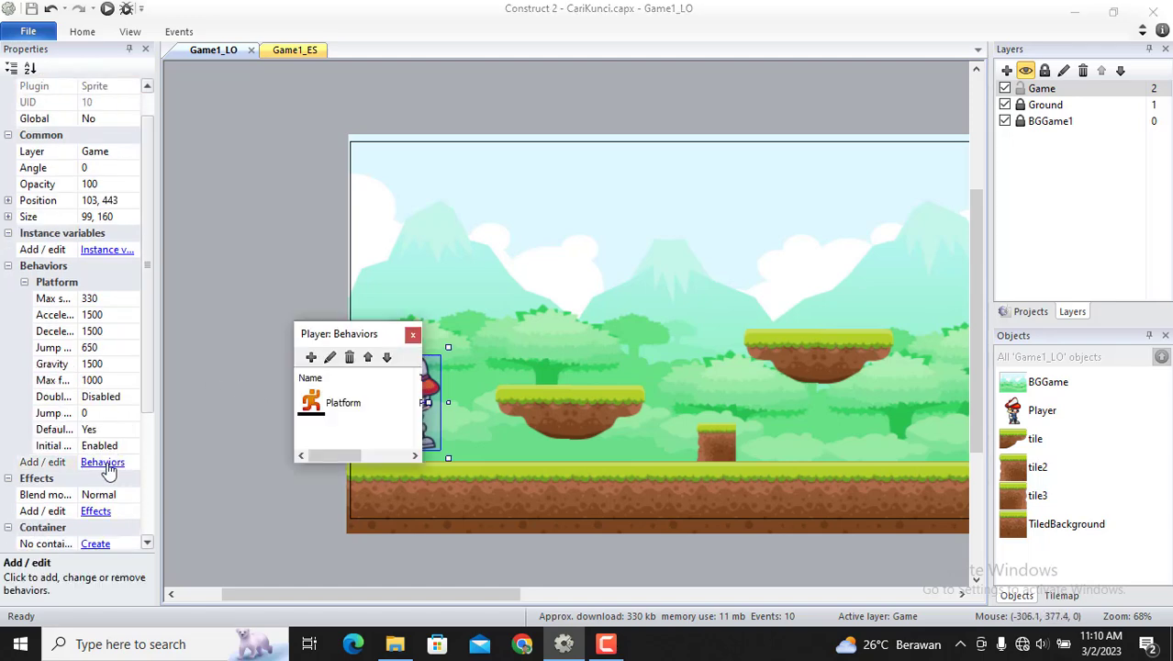
left_click(310, 358)
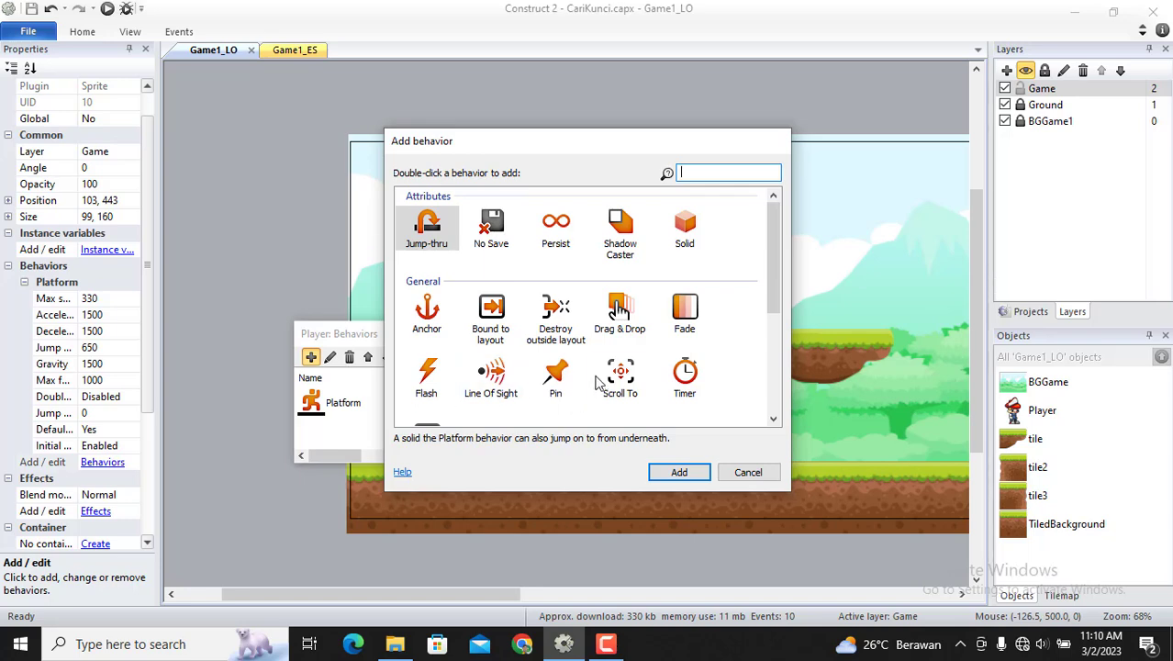
double_click(619, 372)
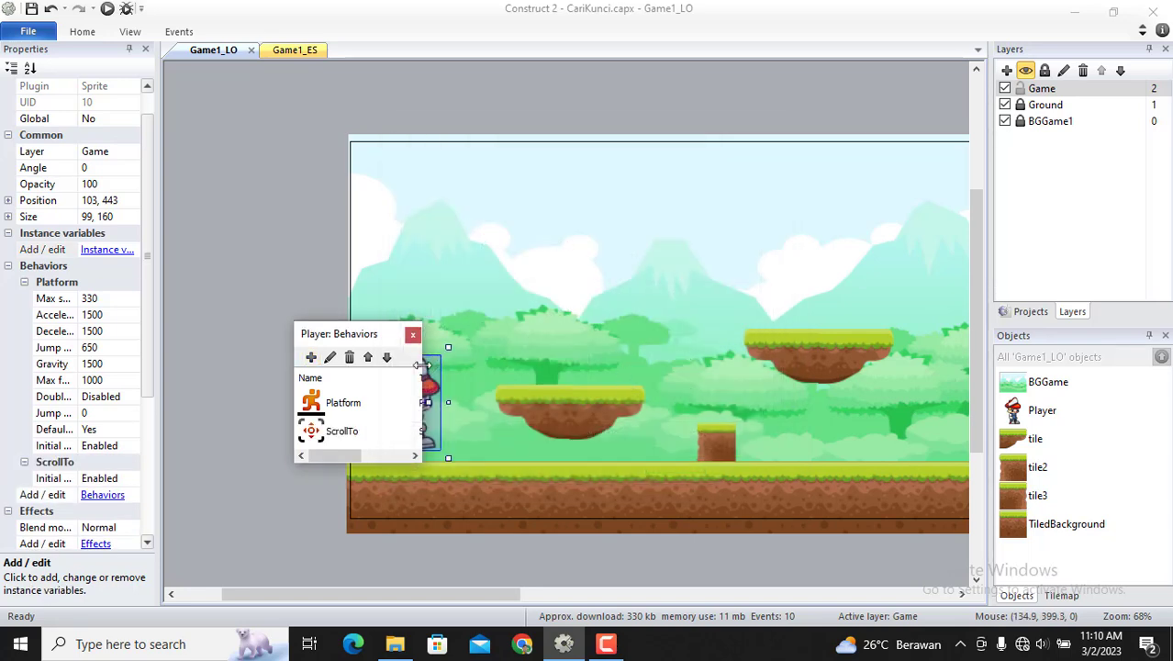
left_click(413, 335)
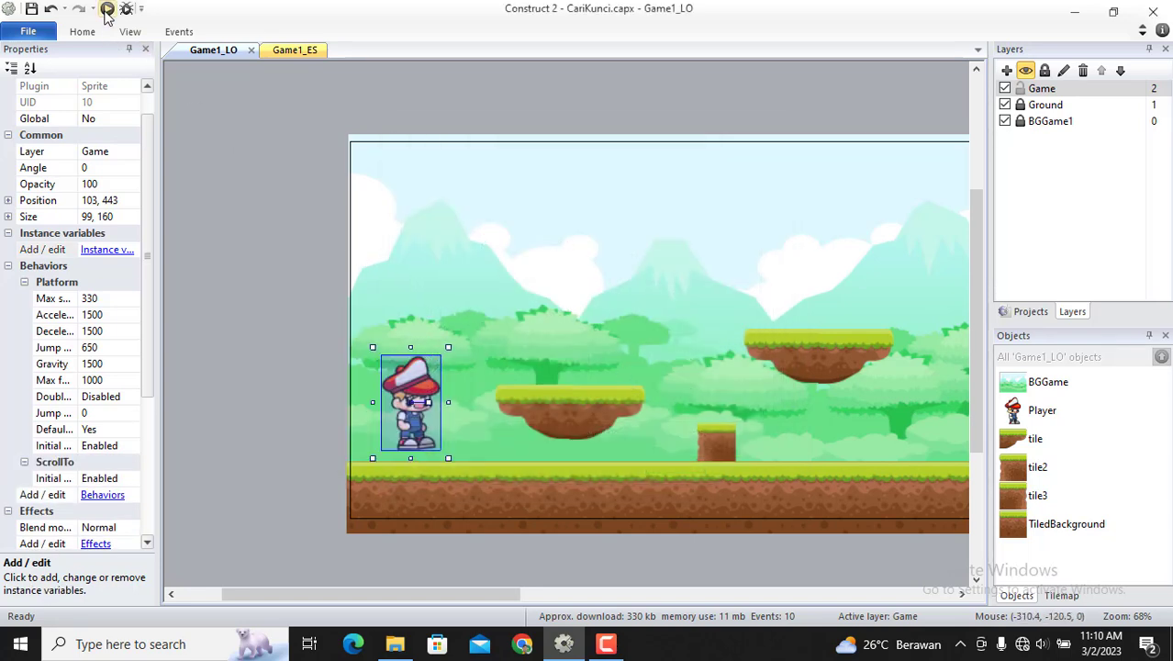
- Preview the game and move the Player with jumps to the right end of the level to test the camera following
key("F5")
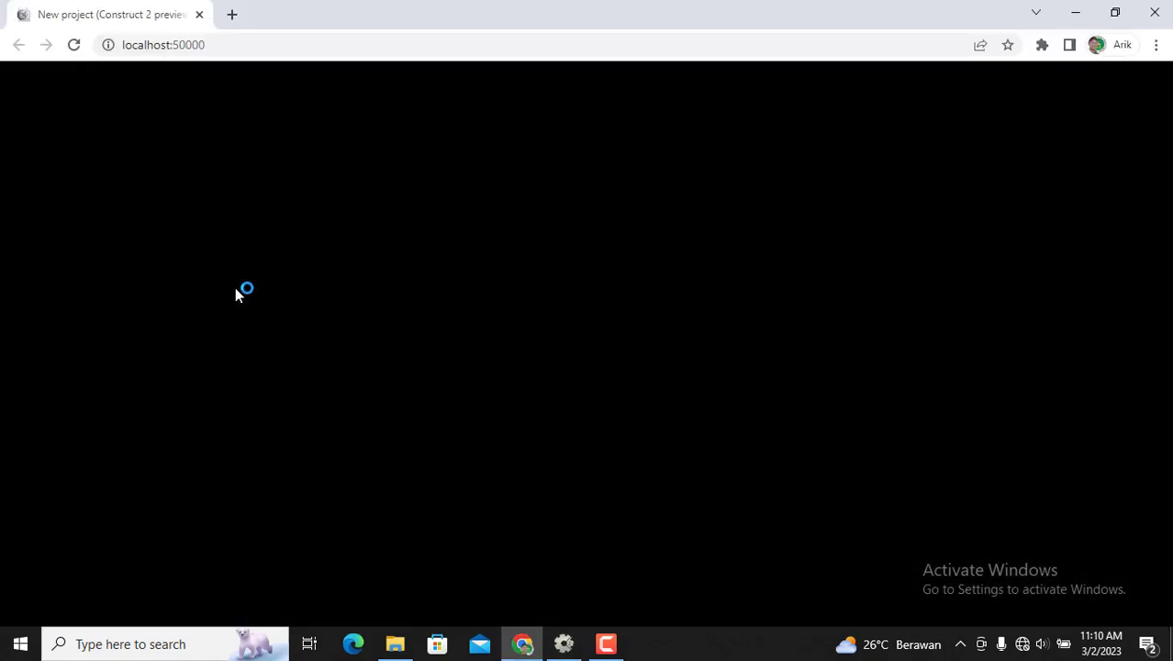
key("Right")
key("Up")
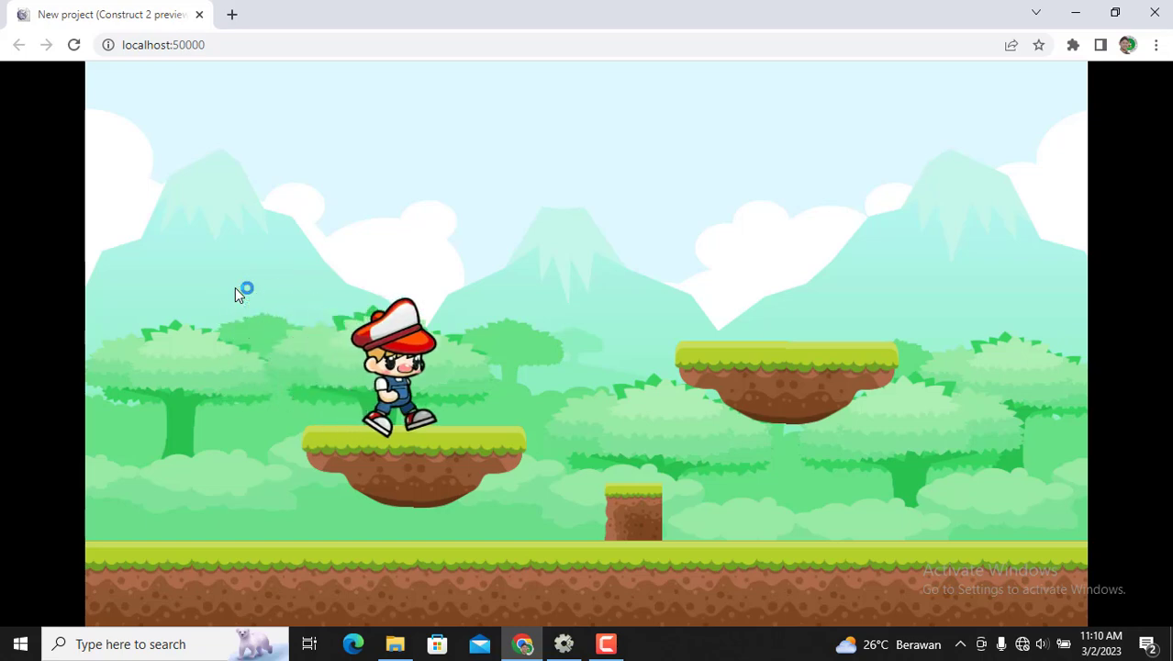
key("Up")
key("Right")
key("Up")
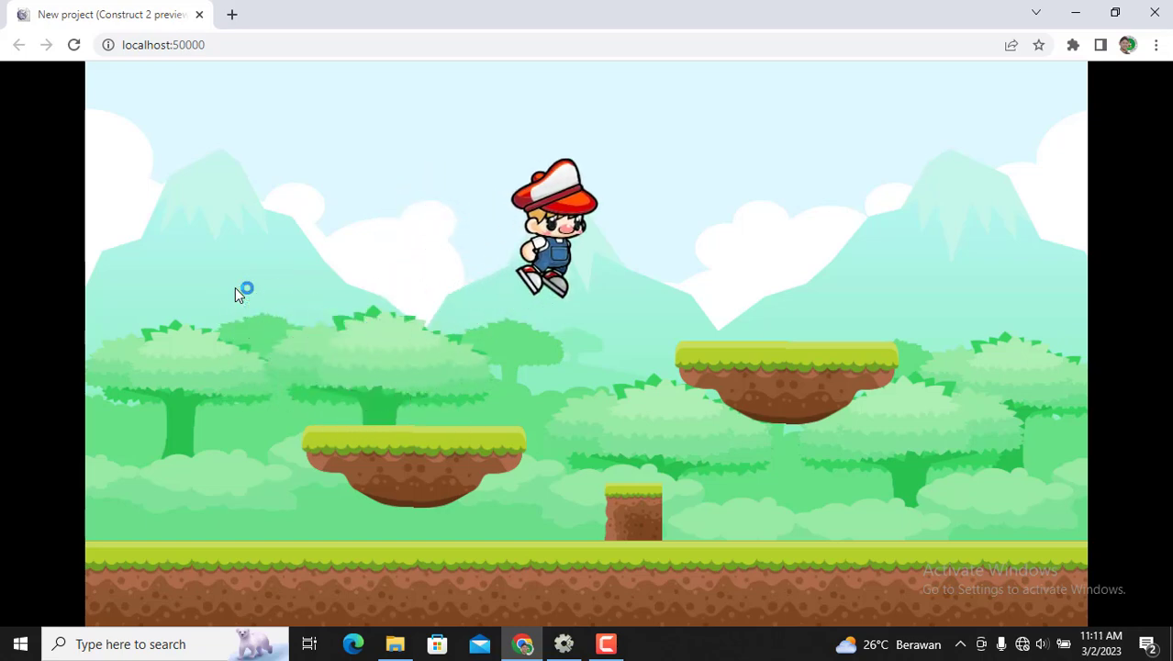
key("Right")
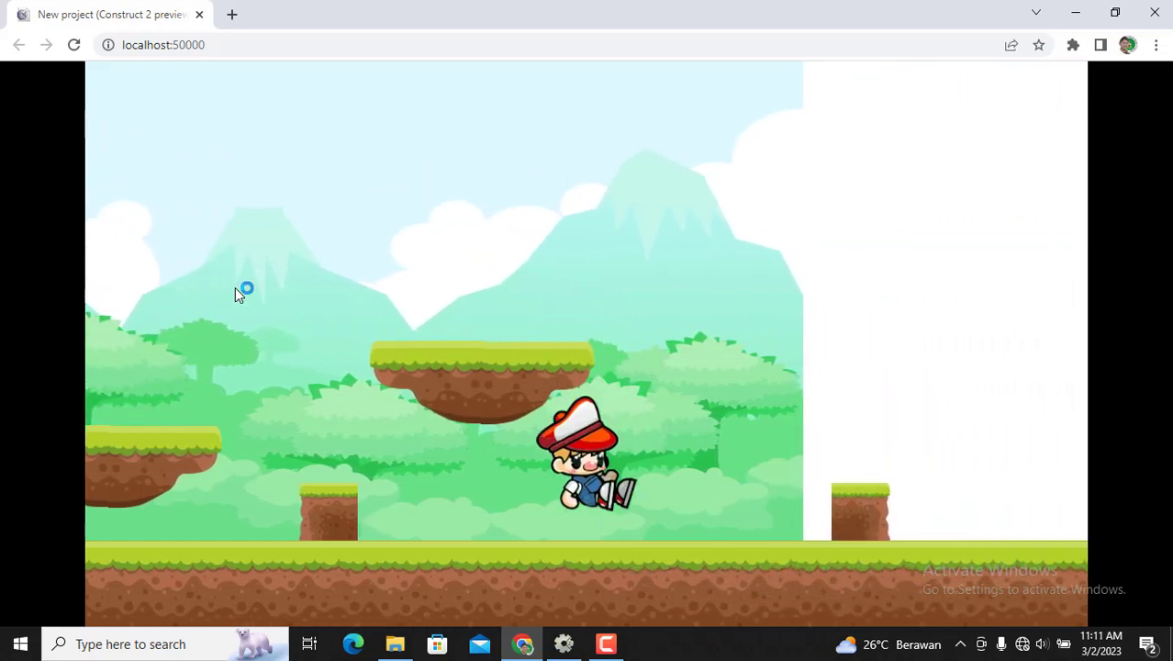
key("Right")
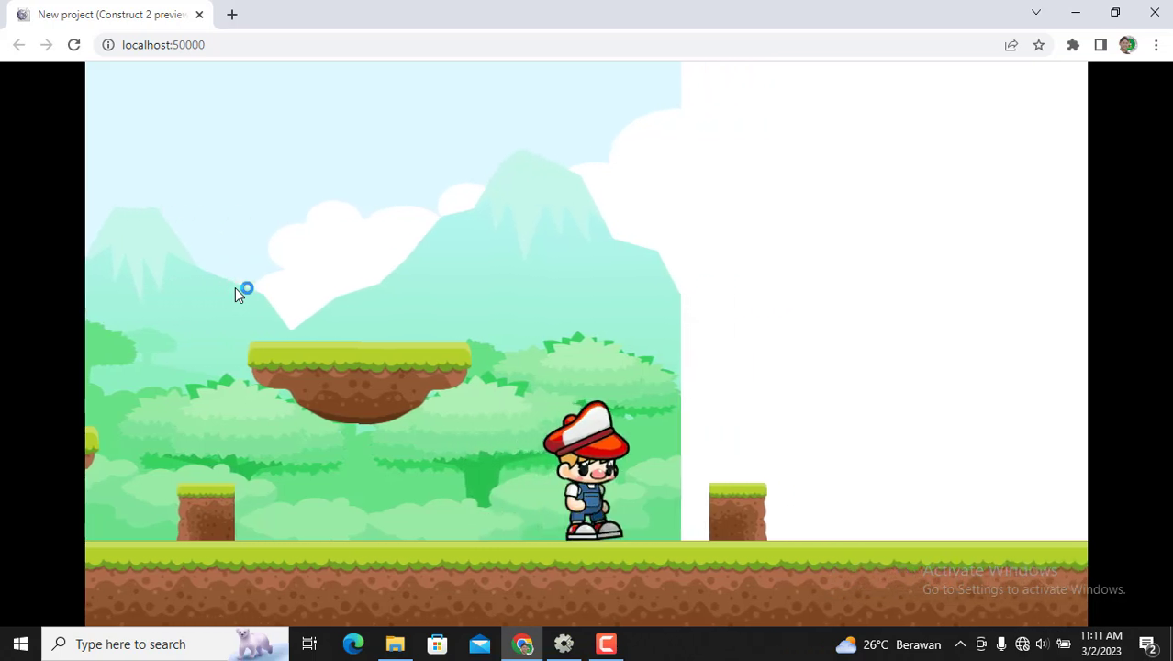
key("Right")
key("Up")
key("Right")
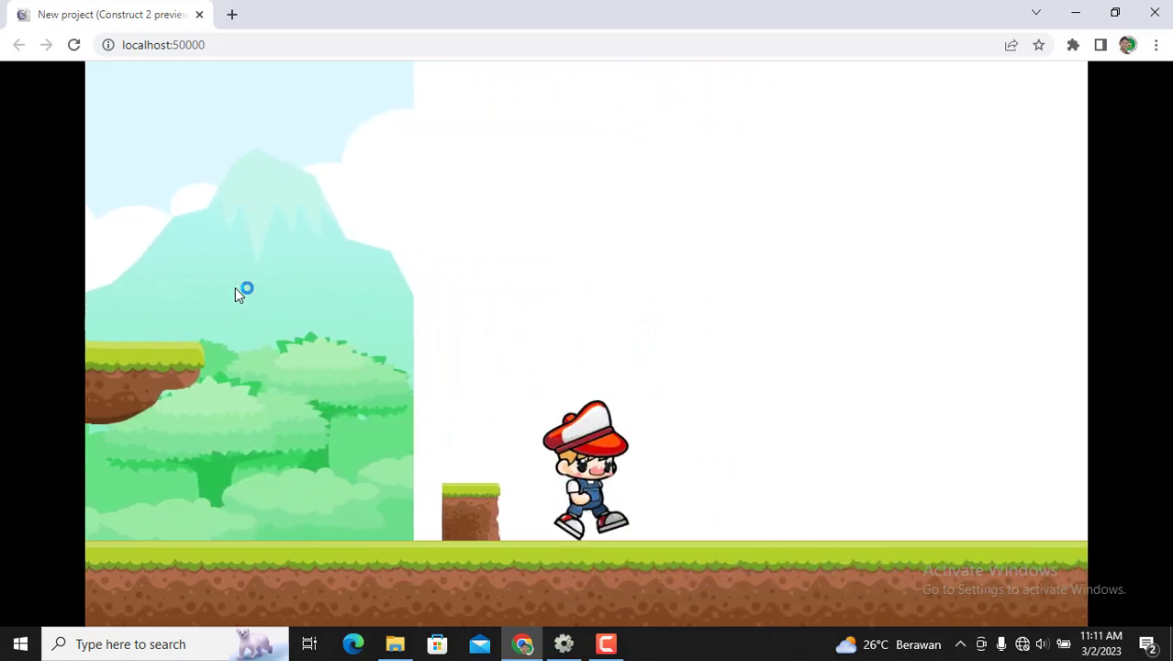
key("Right")
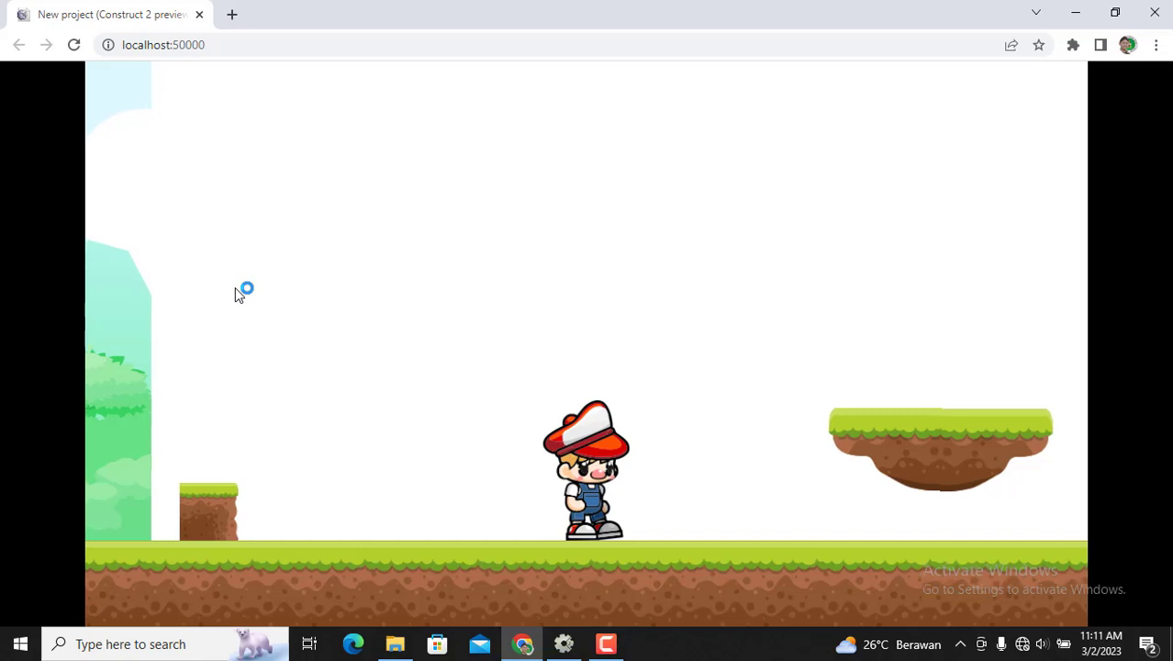
key("Right")
key("Up")
key("Right")
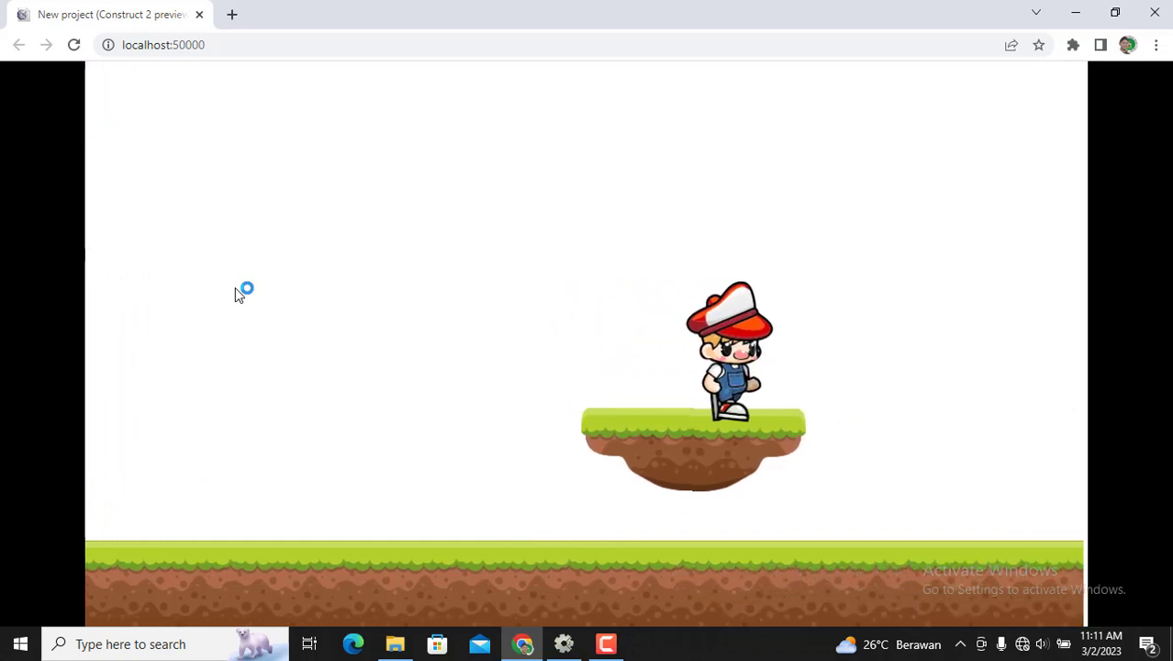
key("Right")
key("Right")
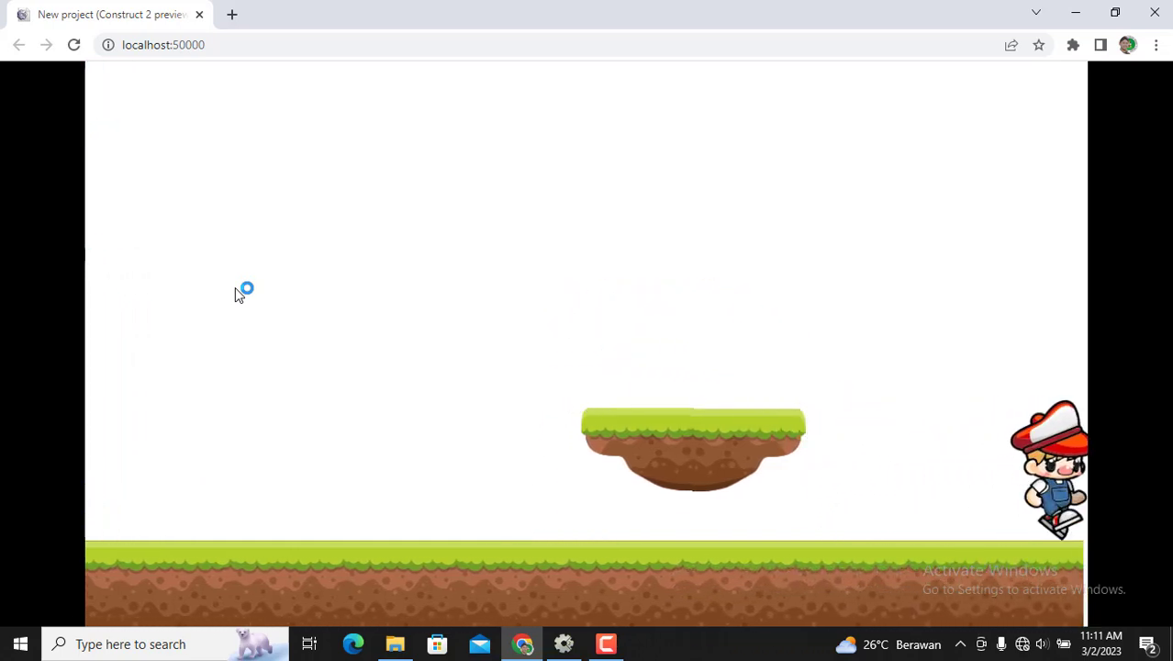
- Run and jump the Player back to the level's left start to check the camera scrolling in that direction
key("Left")
key("Up")
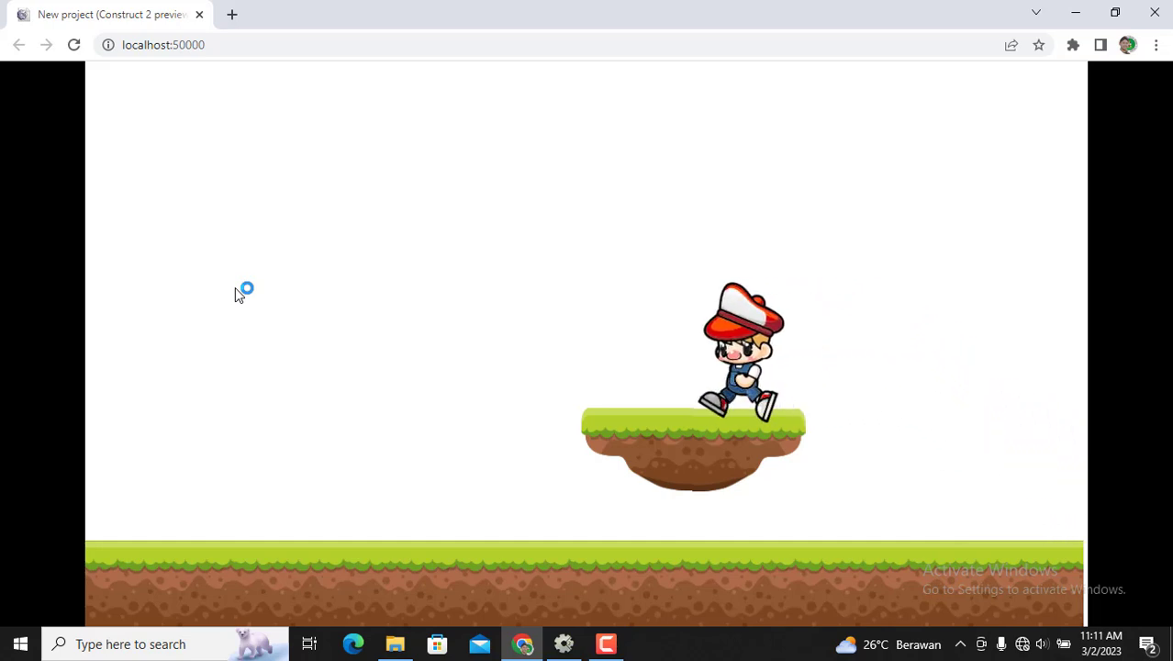
key("Left")
key("Up")
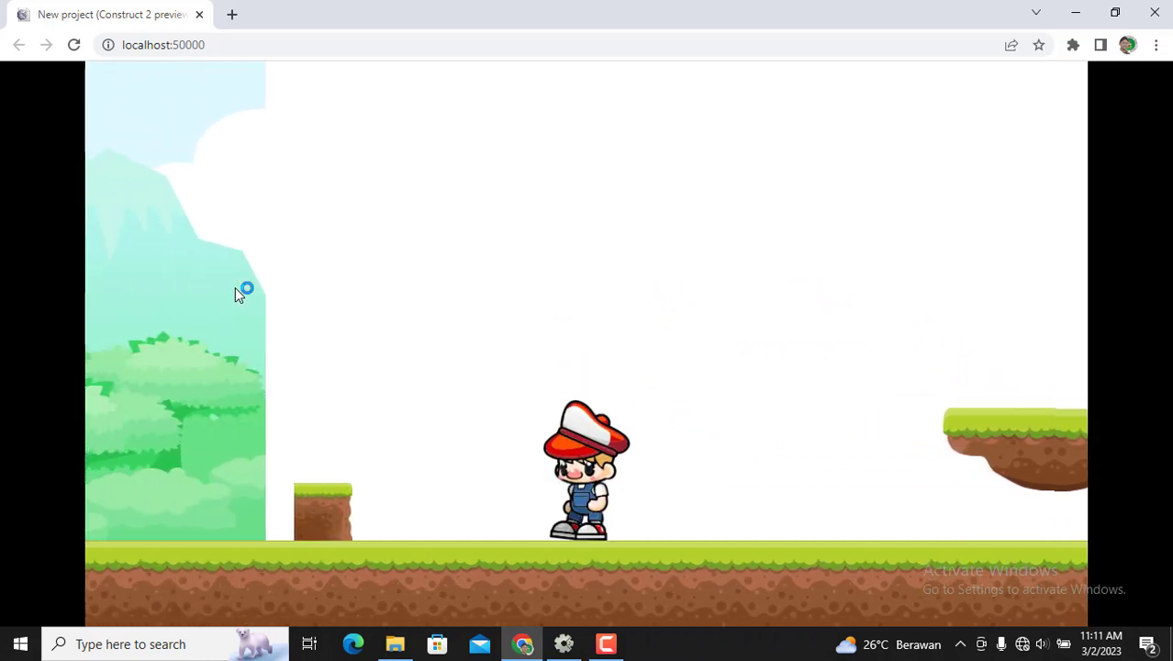
key("Left")
key("Up")
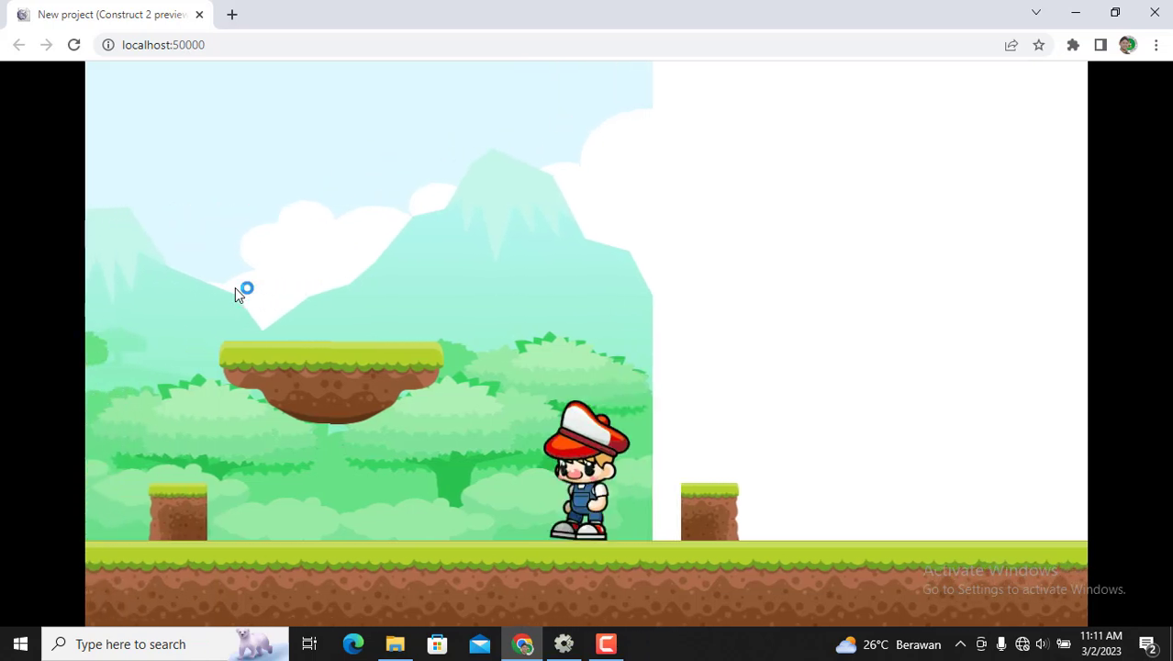
key("Left")
key("Up")
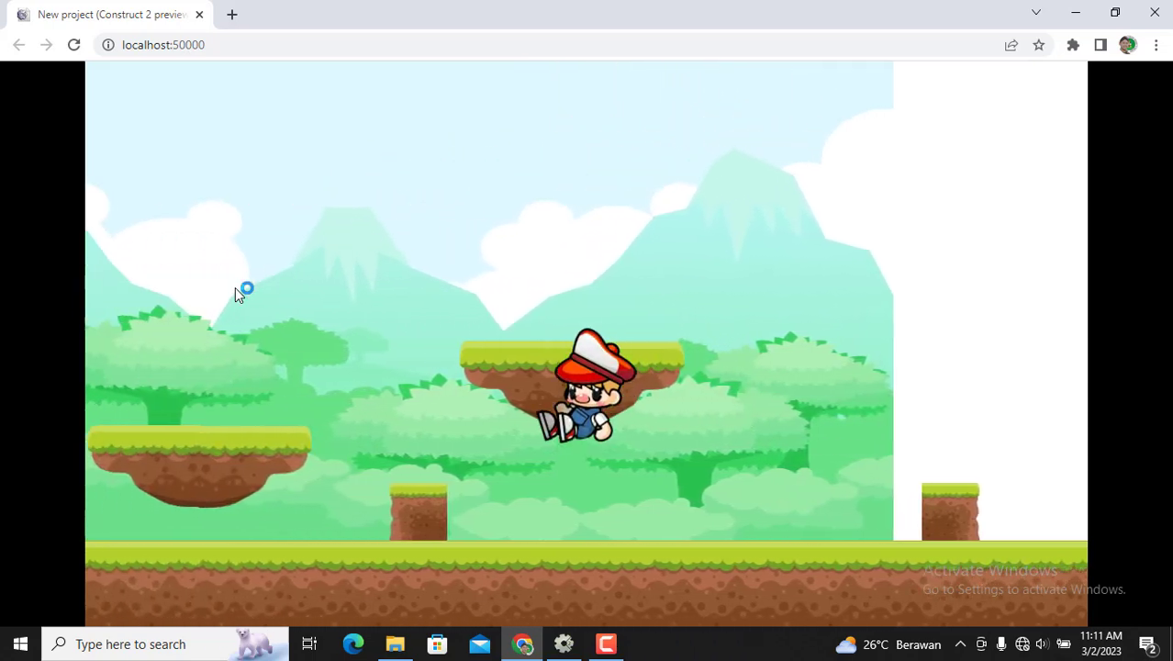
key("Left")
key("Up")
key("Up")
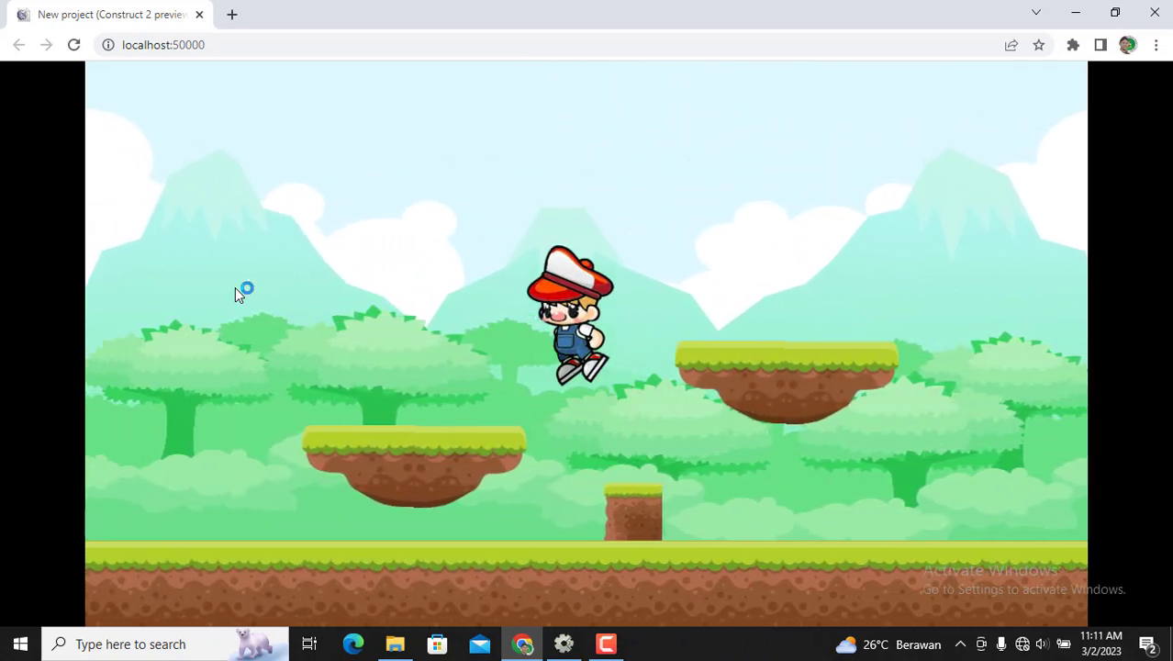
key("Left")
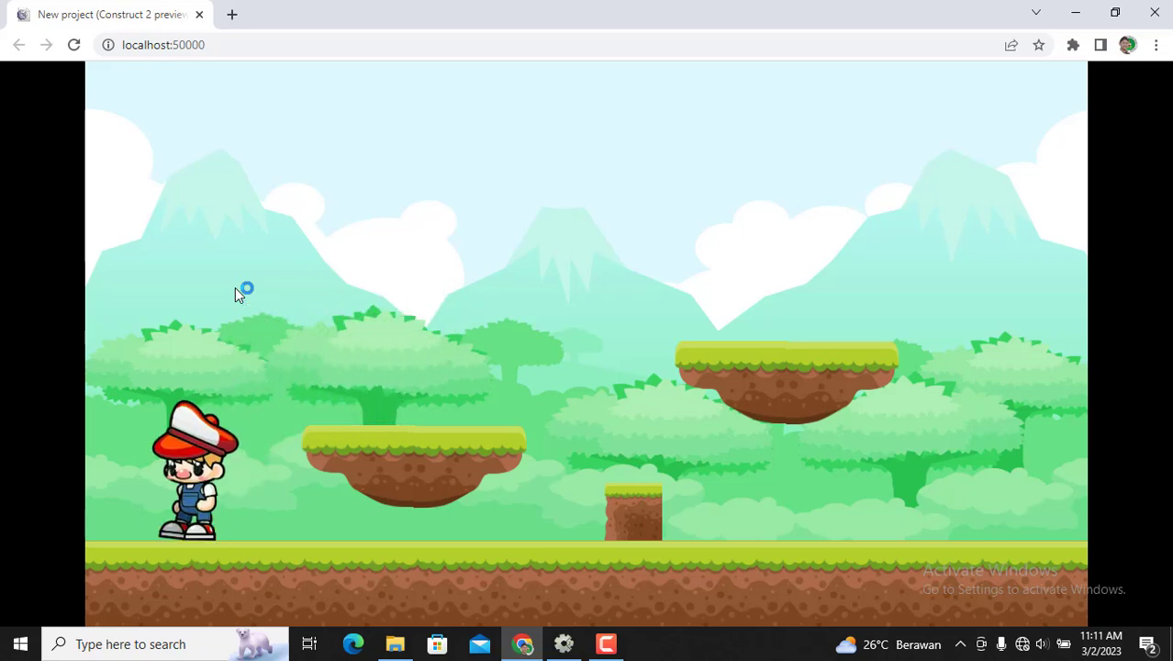
- Move the Player to the last floating platform again, turn back left to examine the scrolling background, and close the preview
key("Up")
key("Right")
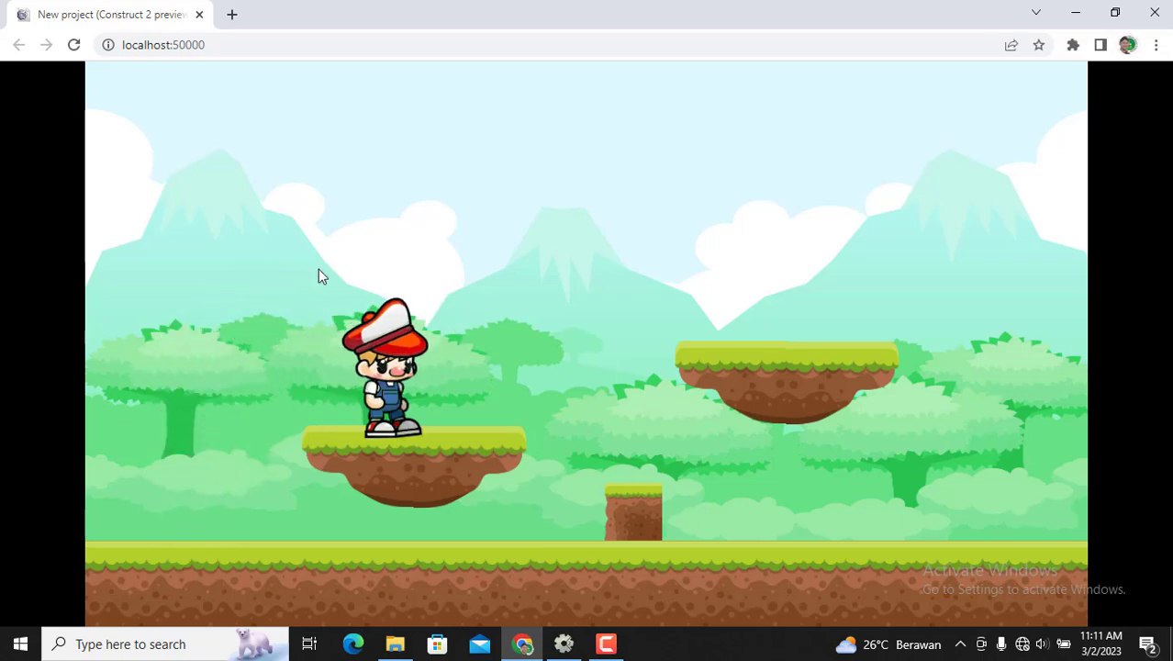
key("Up")
key("Right")
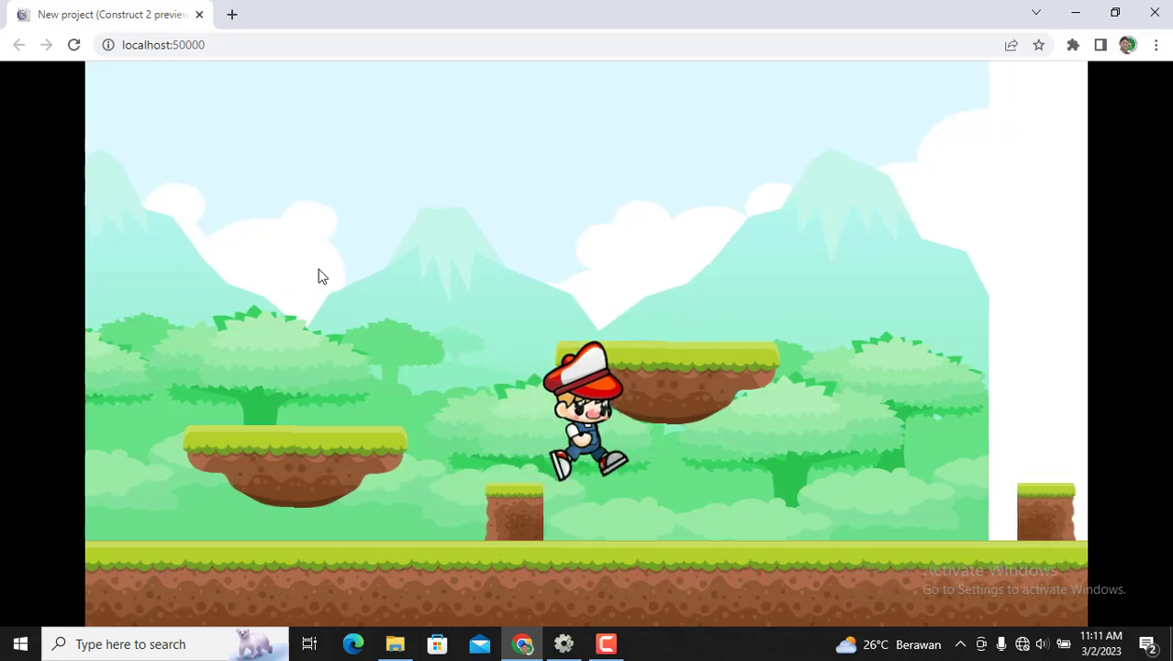
key("Right")
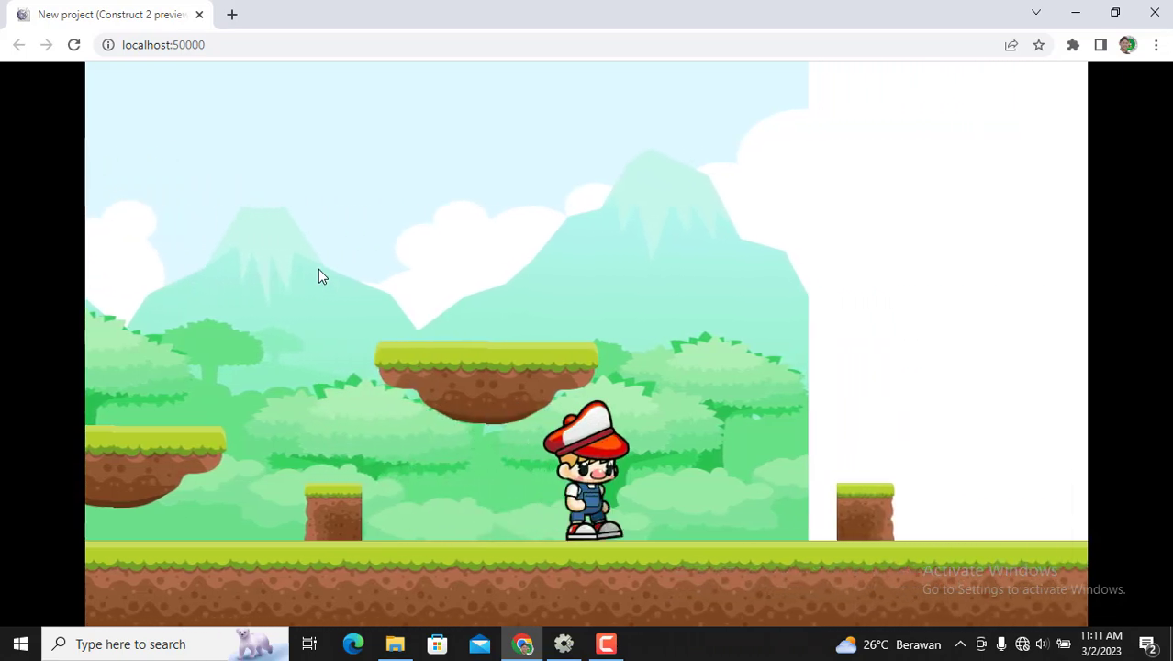
key("Right")
key("Left")
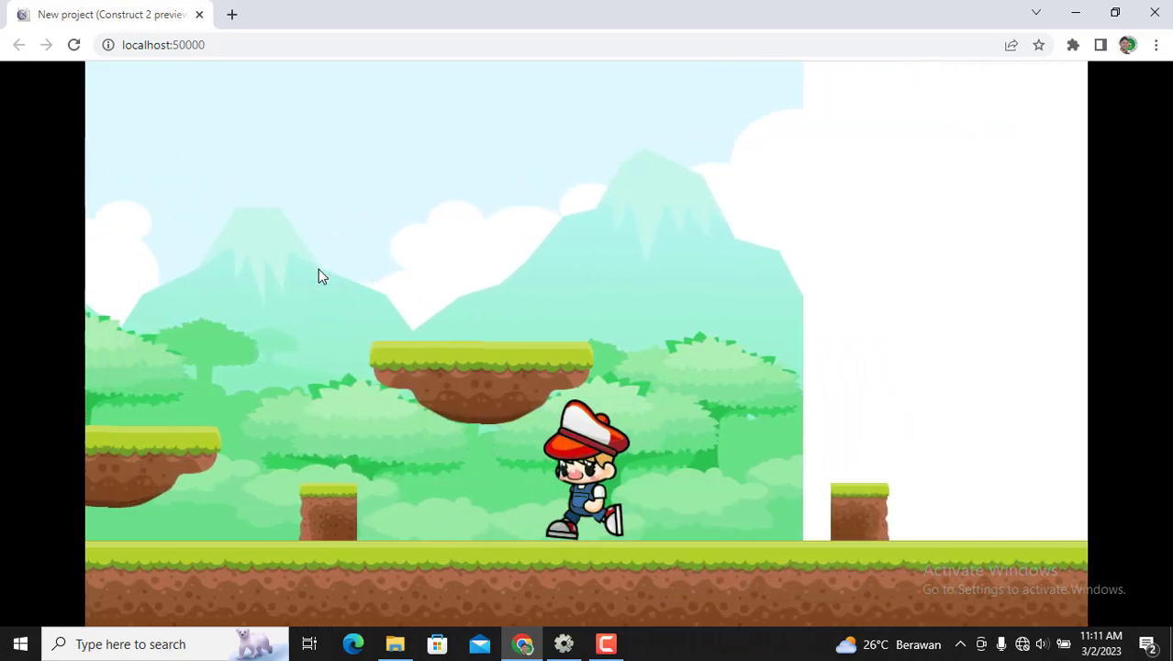
key("Right")
key("Right")
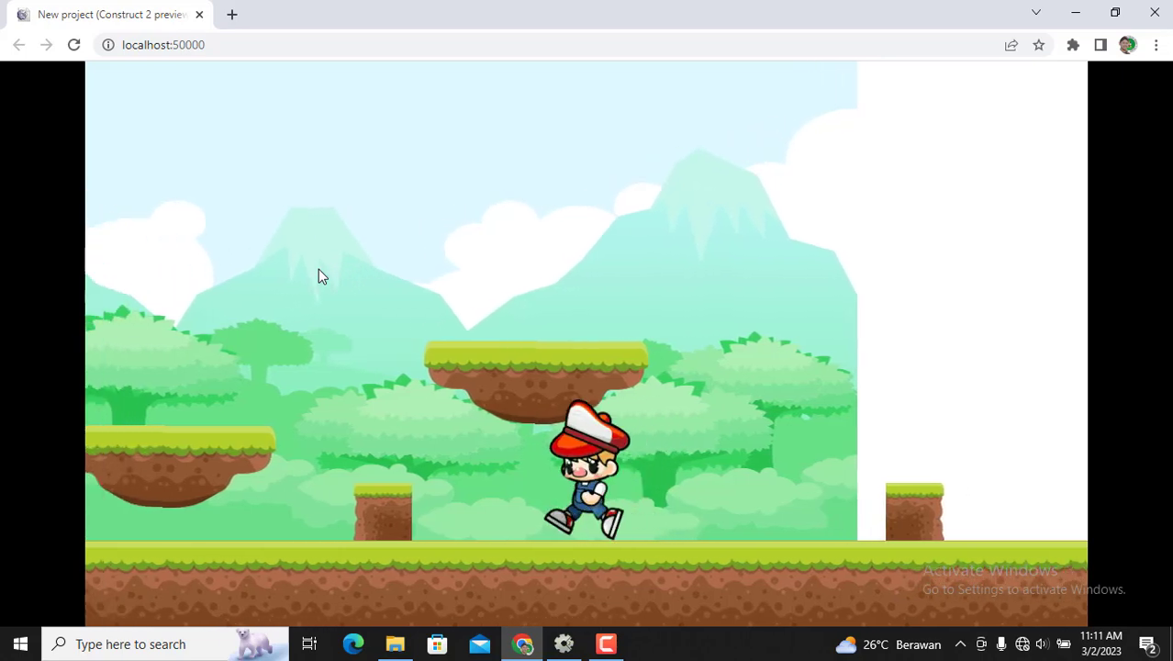
key("Right")
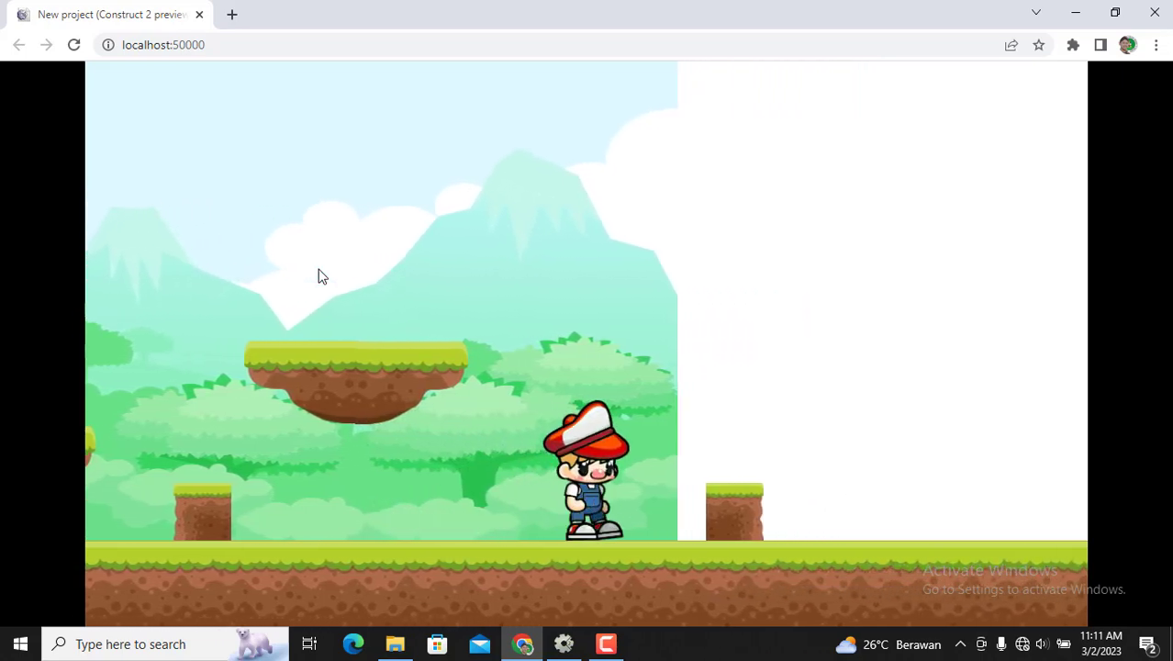
key("Up")
key("Right")
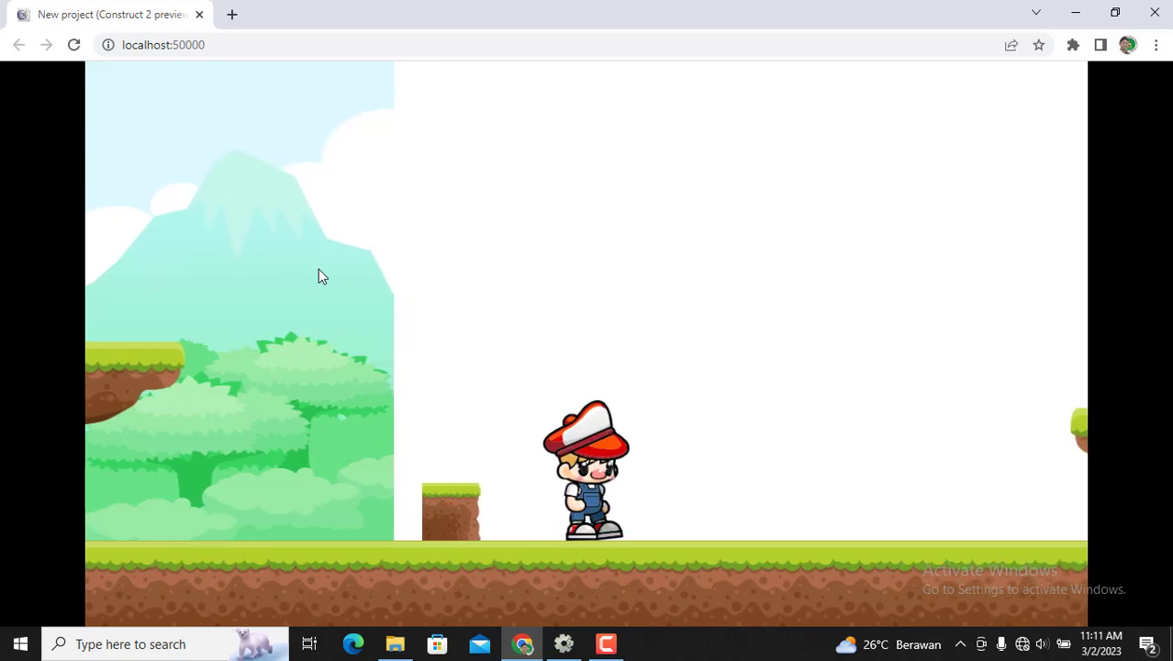
key("Right")
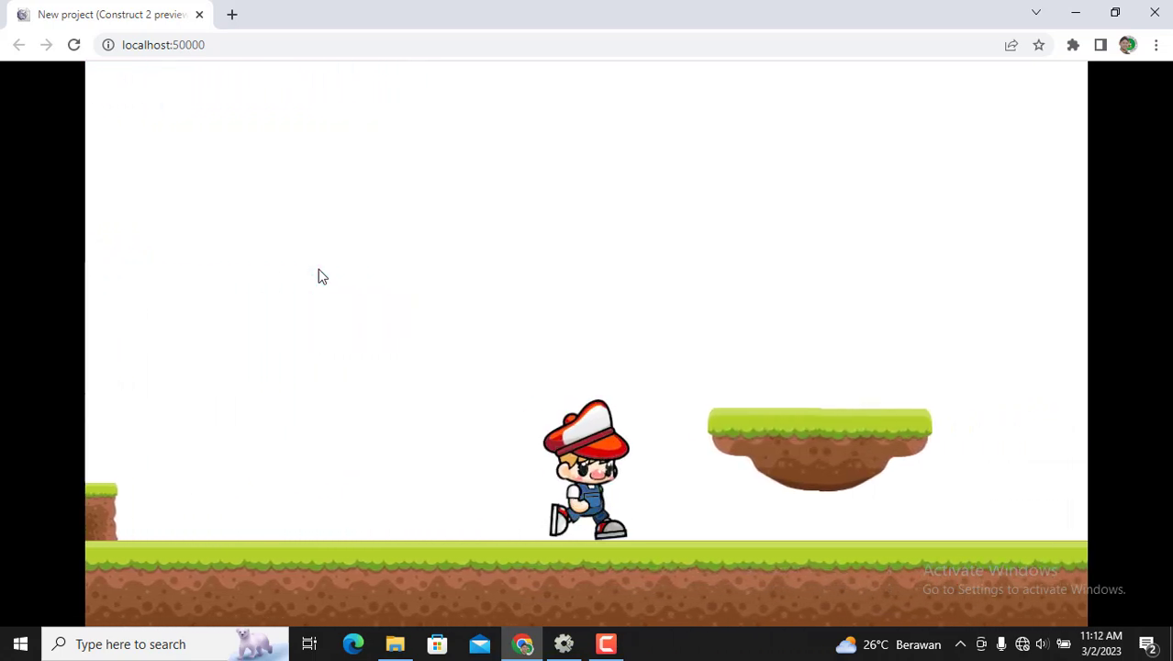
key("Up")
key("Right")
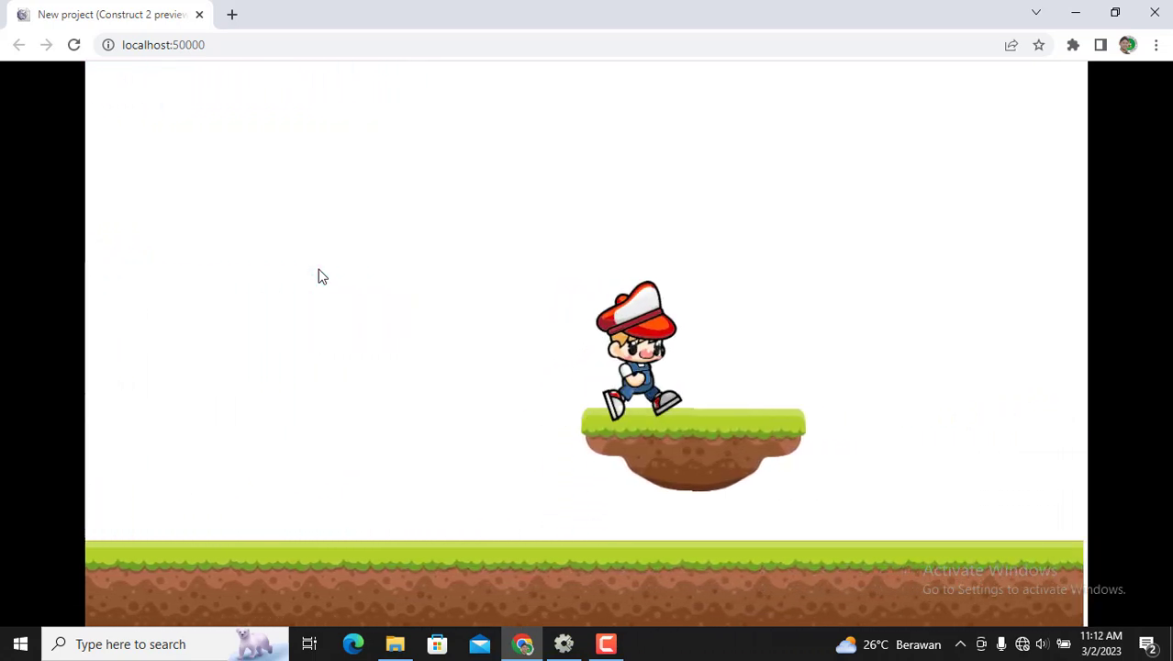
key("Left")
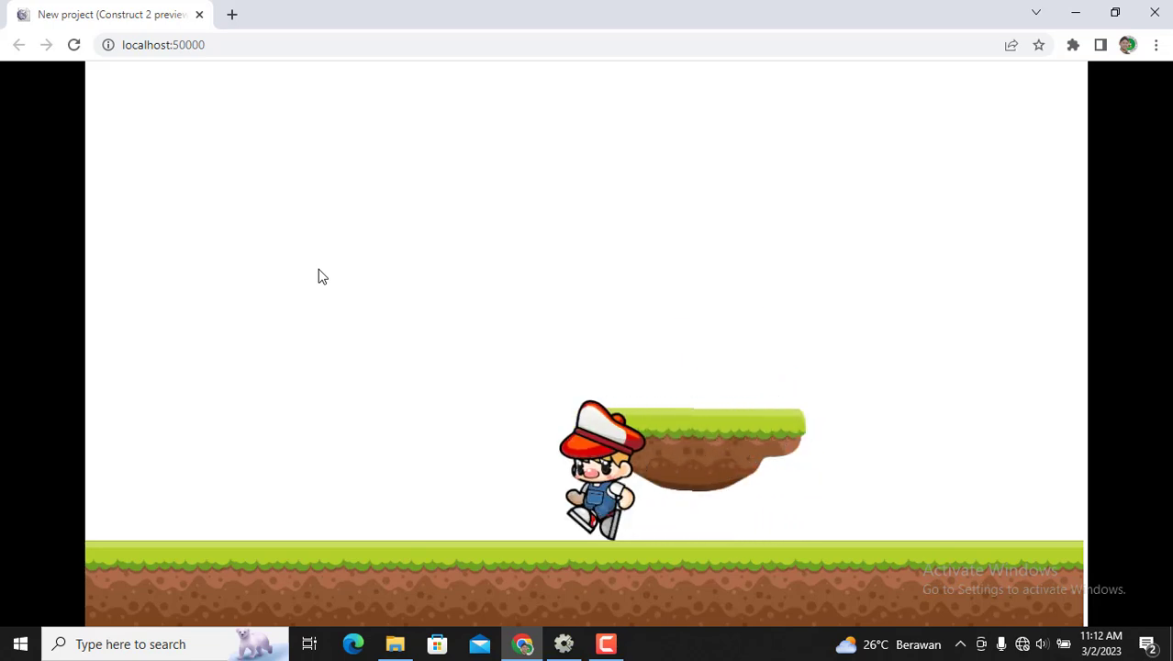
key("Left")
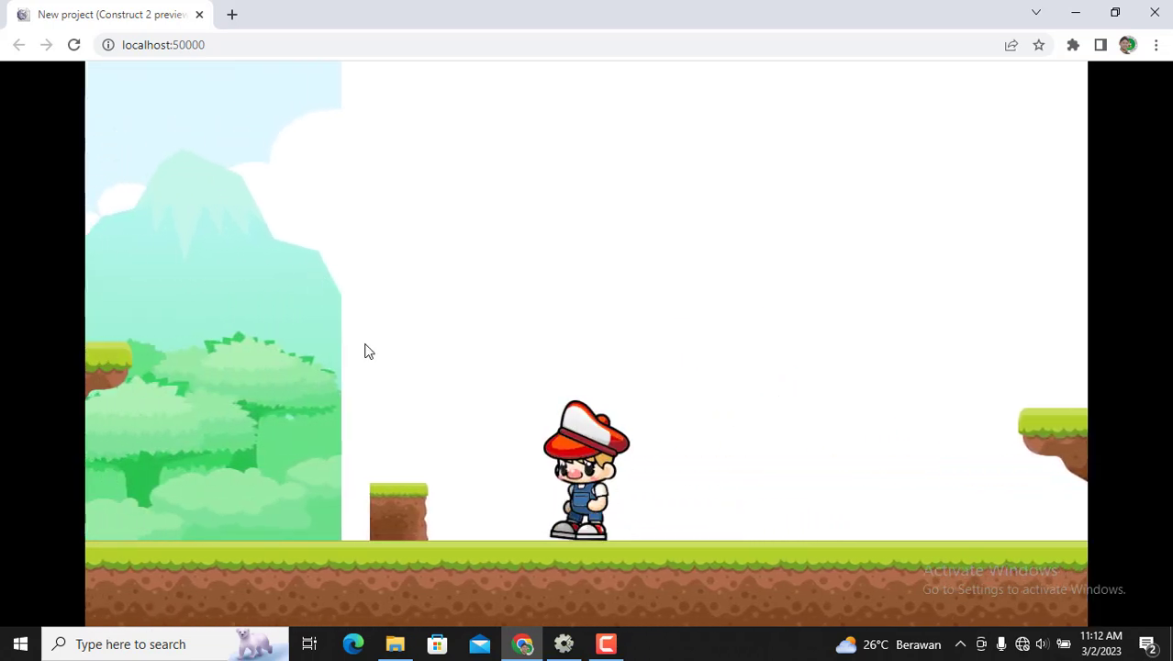
left_click(199, 15)
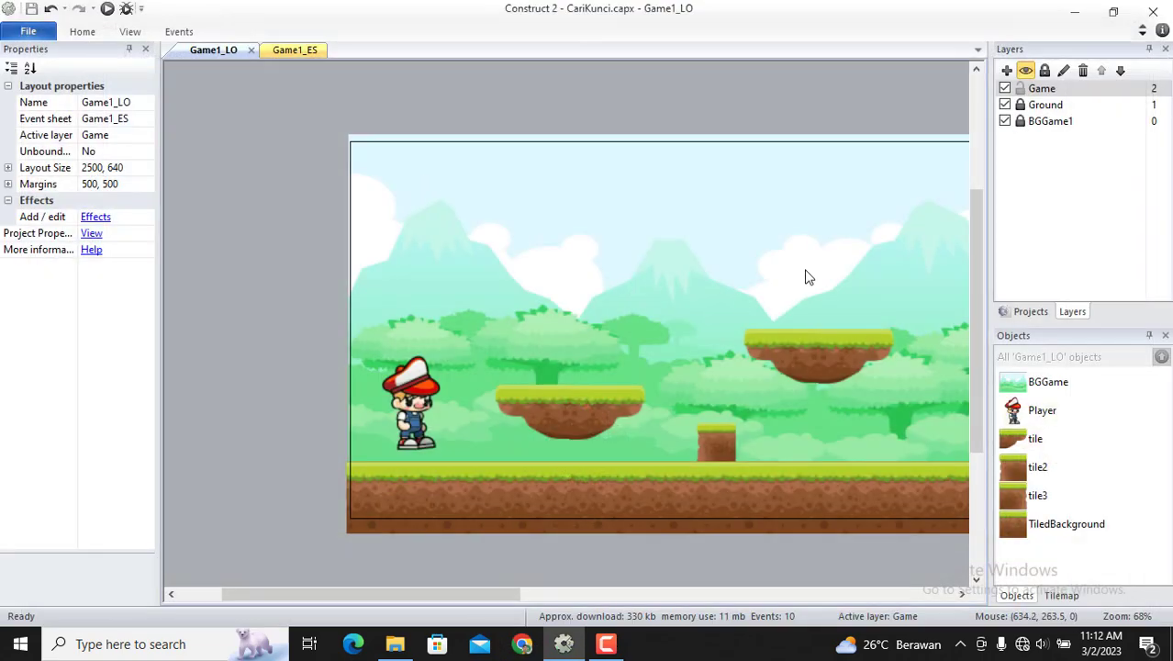
- Set the Parallax of the BGGame1 layer to 0
left_click(1052, 124)
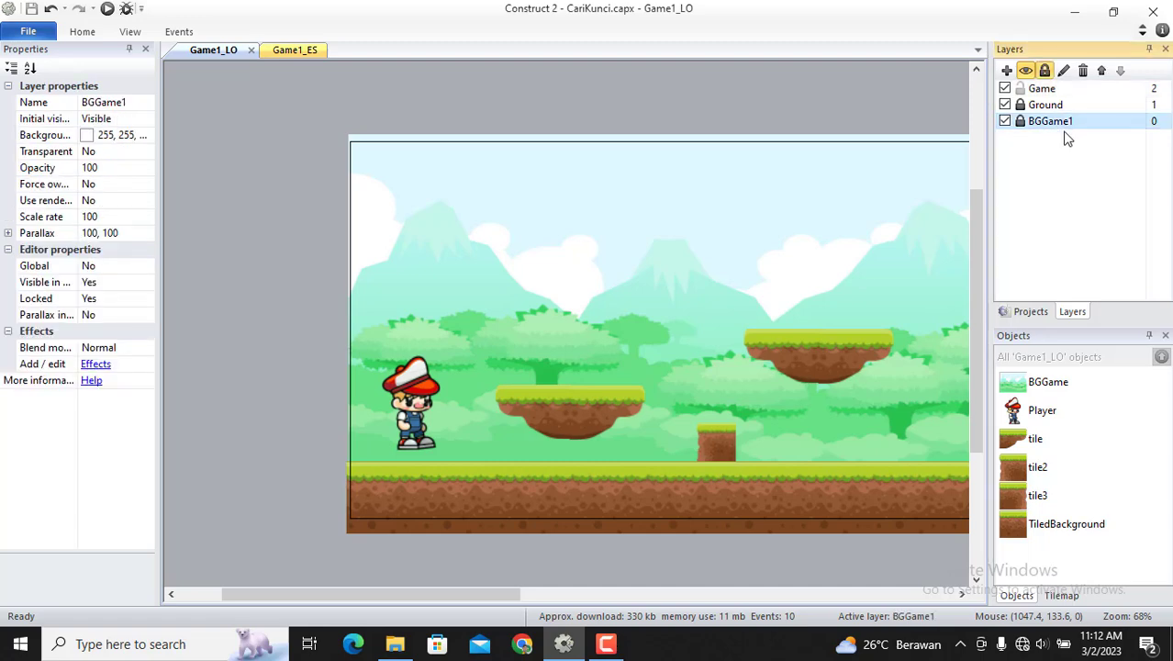
left_click(127, 235)
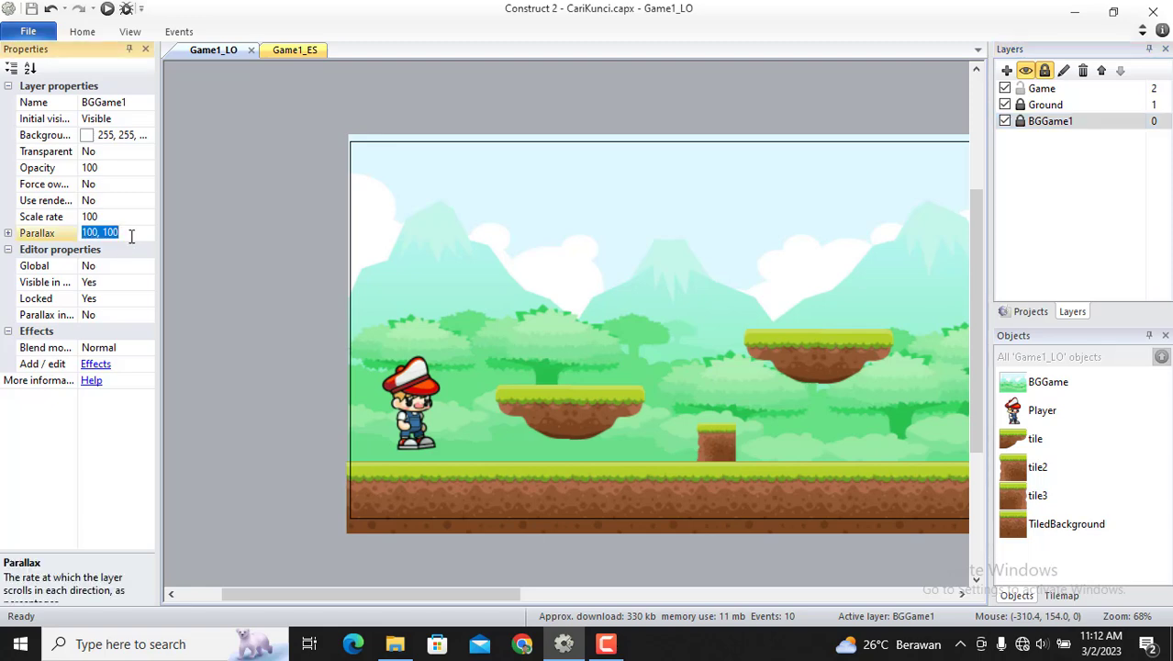
type("0")
left_click(212, 276)
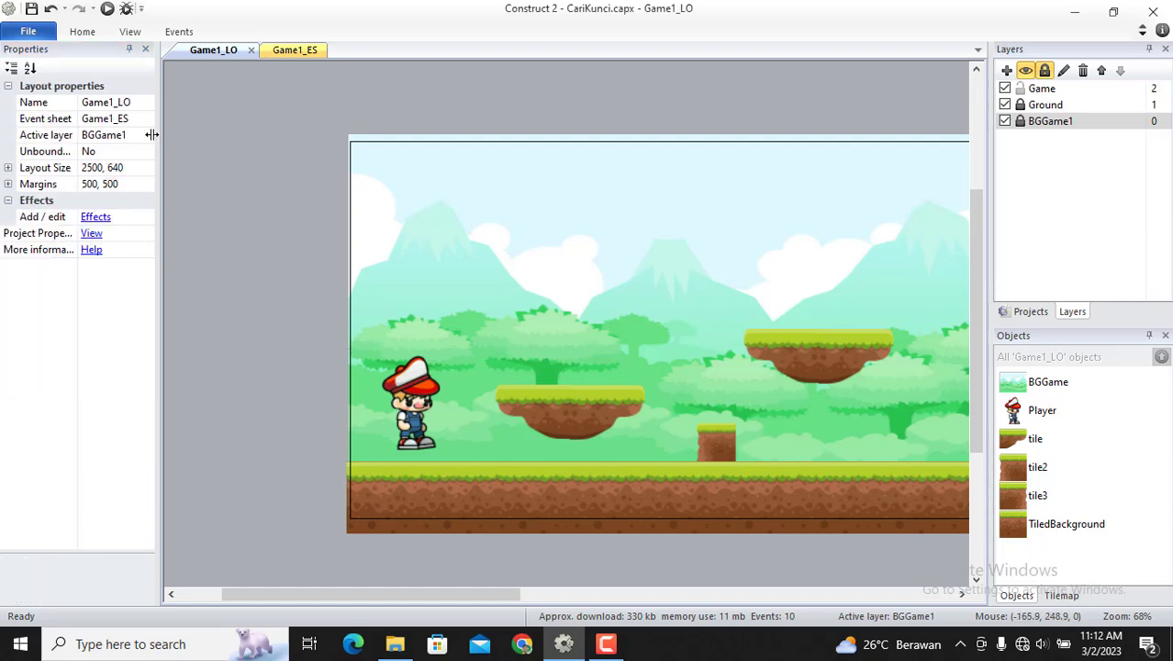
- Preview the game and run and jump the Player to the level's right end to check the BGGame1 background while the camera scrolls
left_click(108, 10)
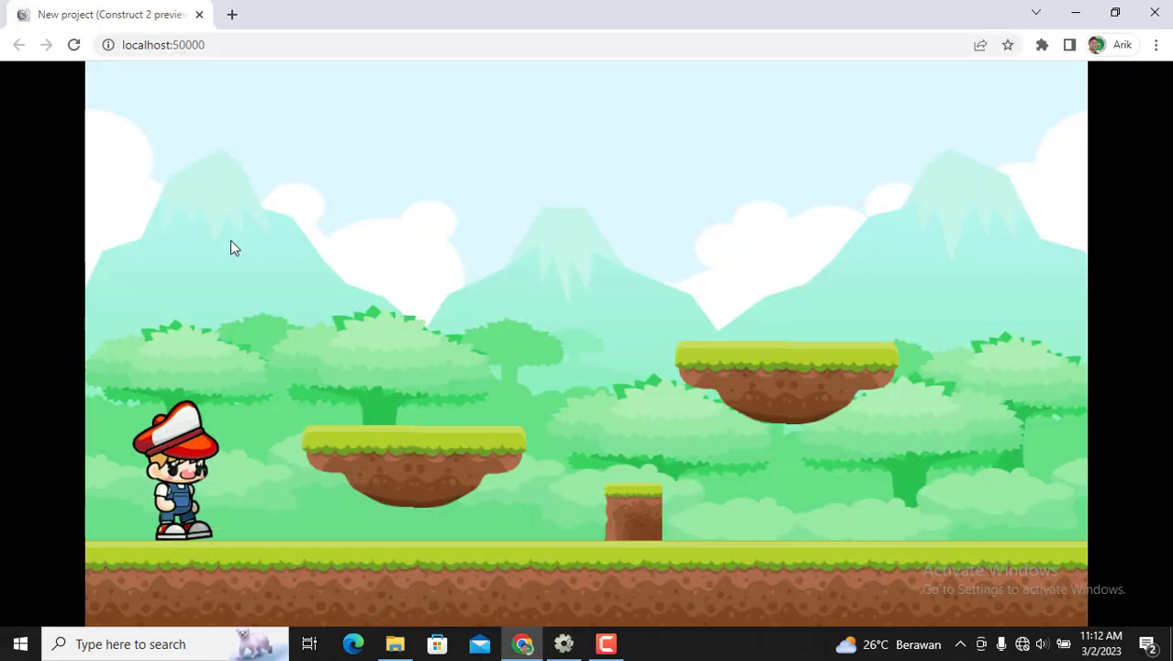
key("Right")
key("Up")
key("Up")
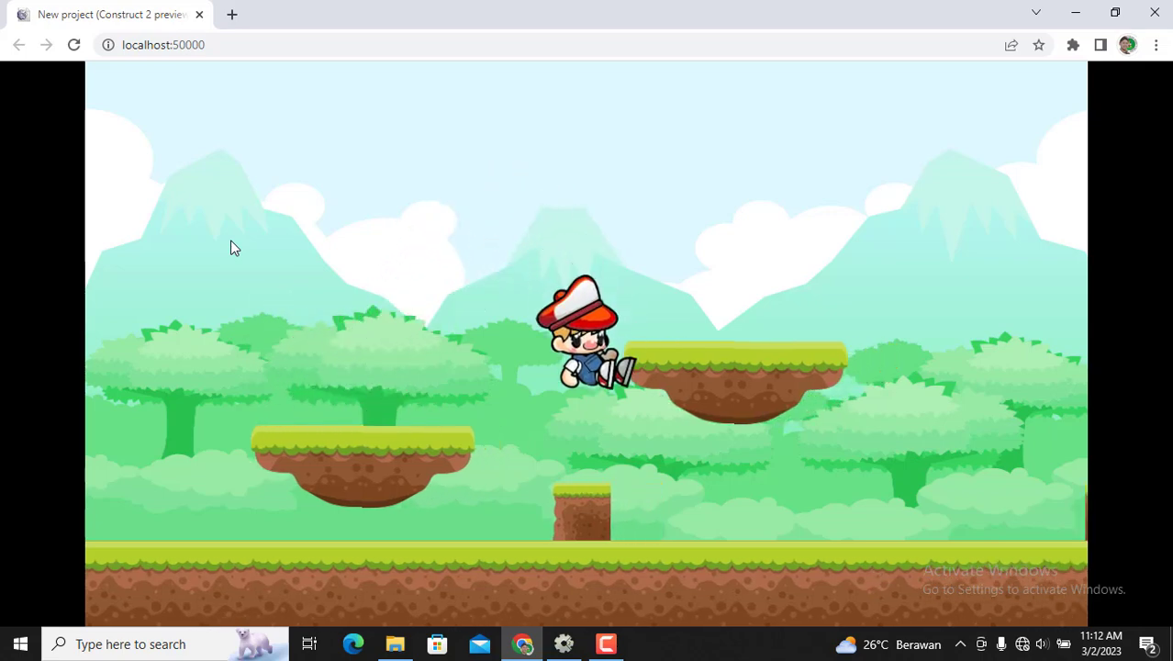
key("Right")
key("Up")
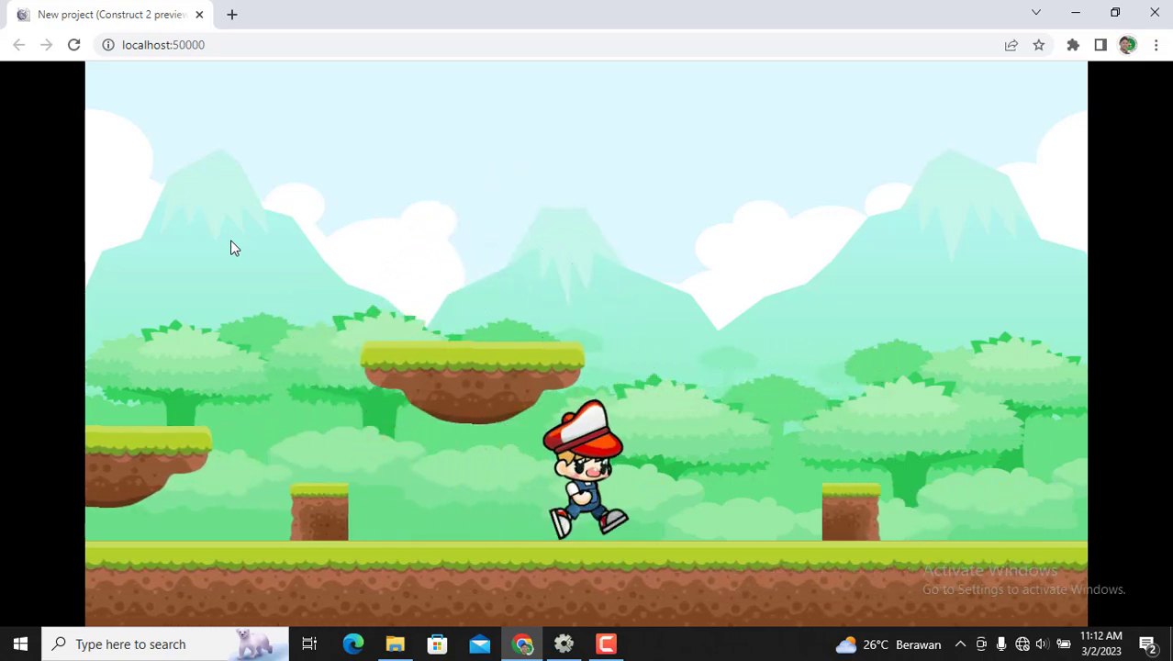
key("Right")
key("Up")
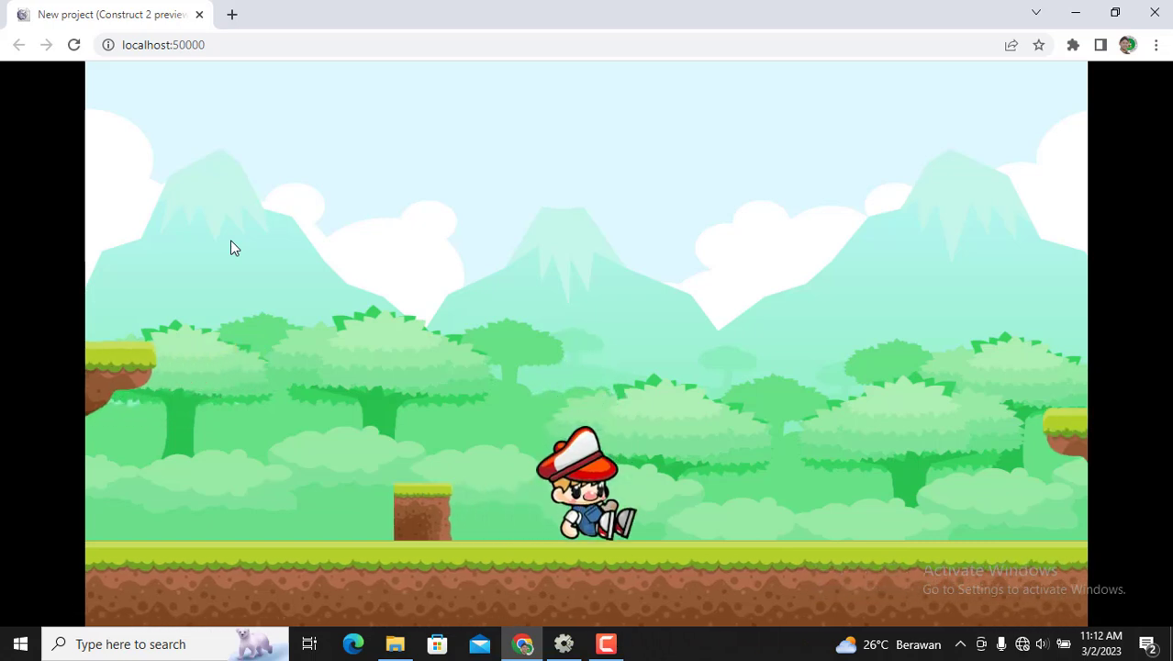
key("Right")
key("Up")
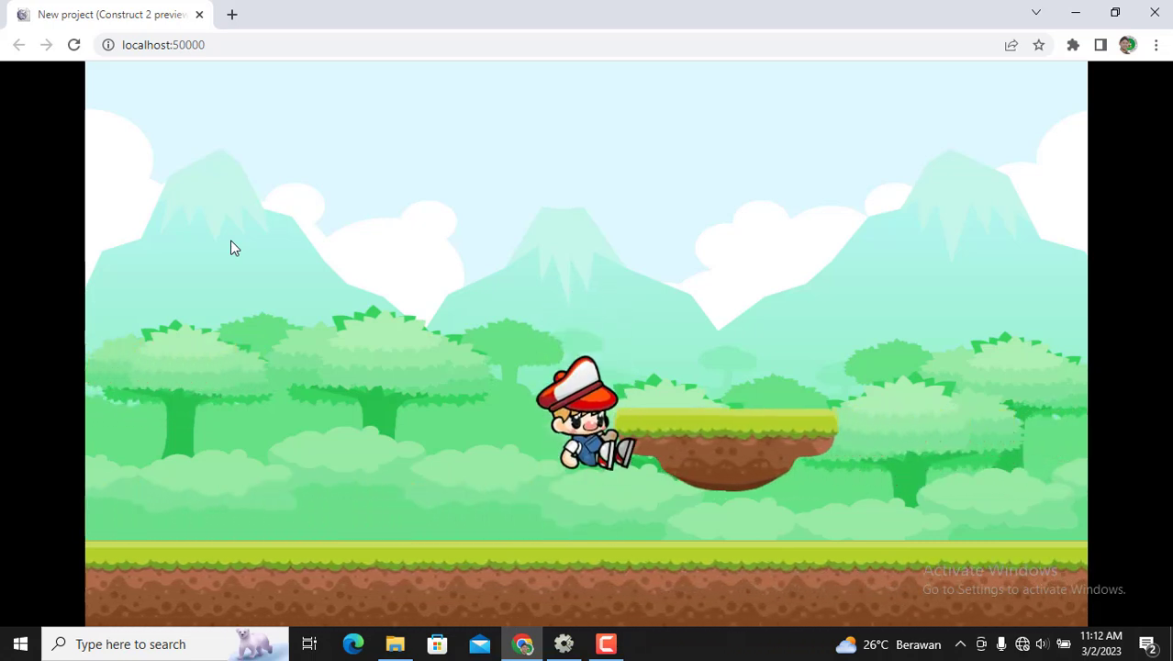
key("Right")
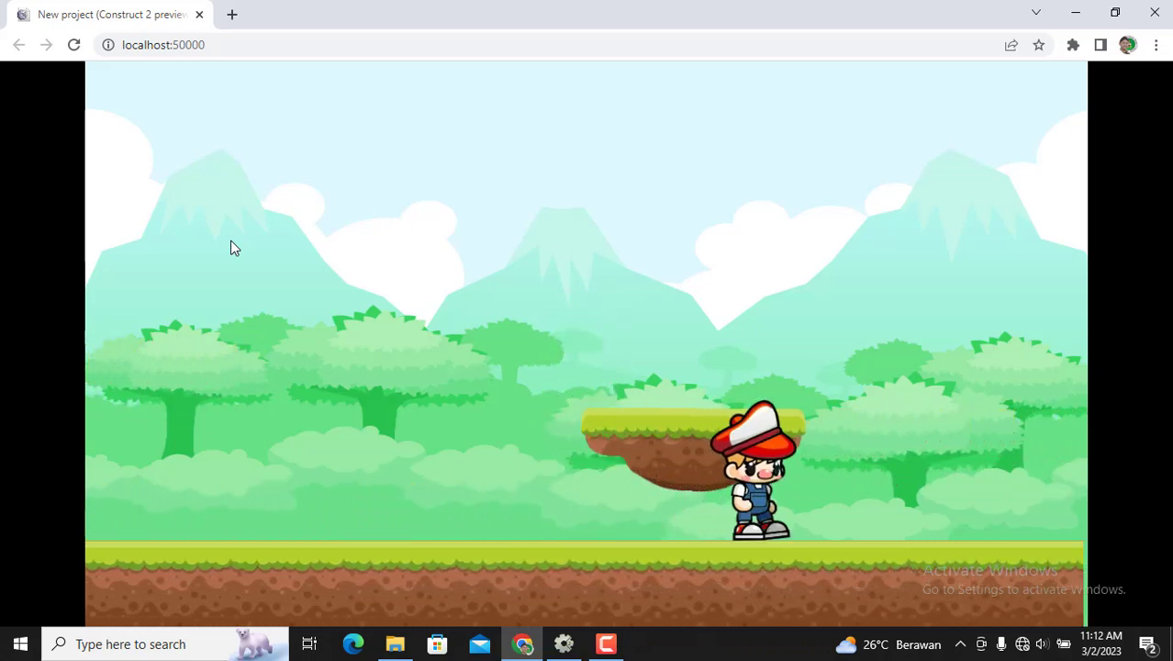
key("Right")
- Run and jump the Player back to the level's left start to check the background in that direction, and close the preview
key("Left")
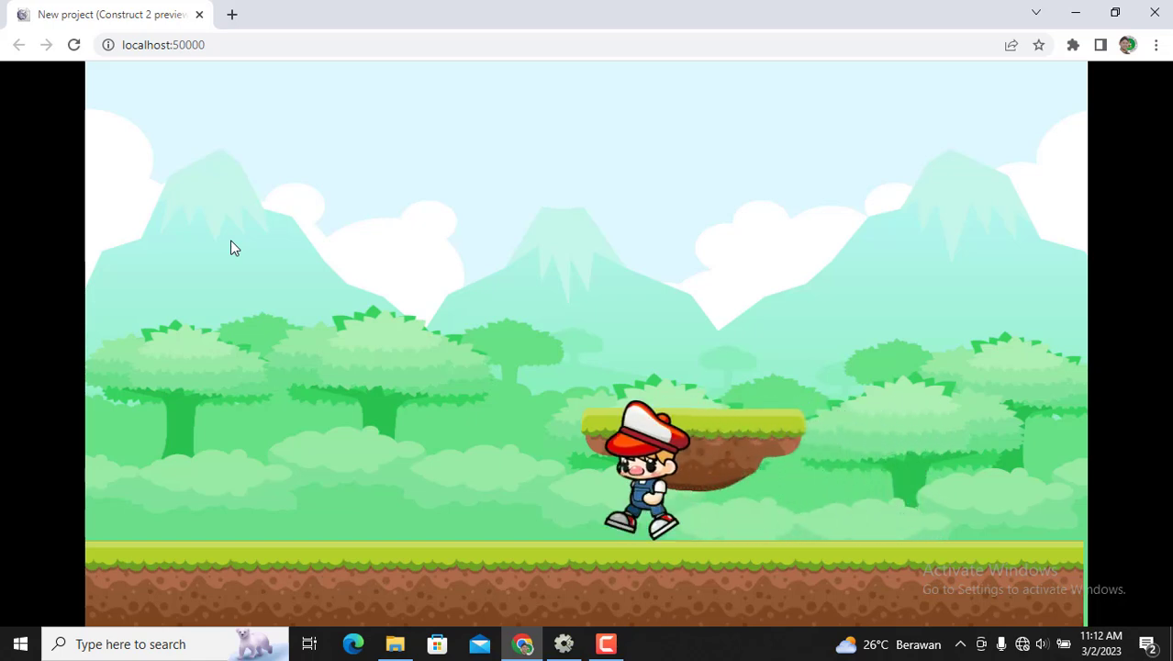
key("Left")
key("Up")
key("Up")
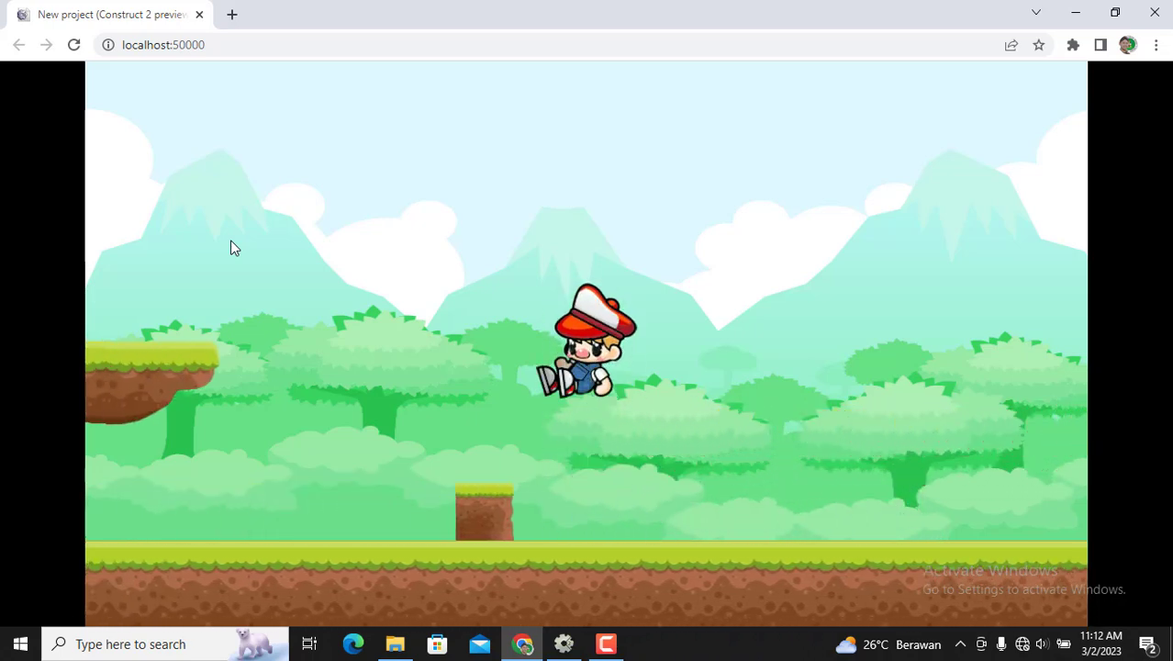
key("Up")
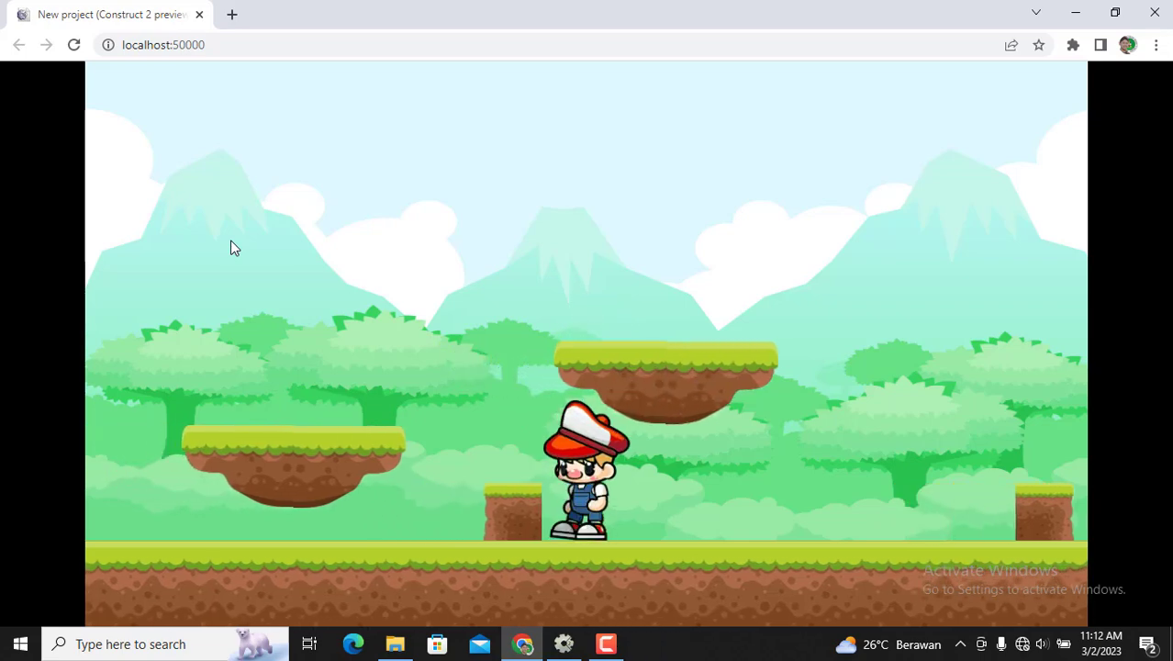
key("Up")
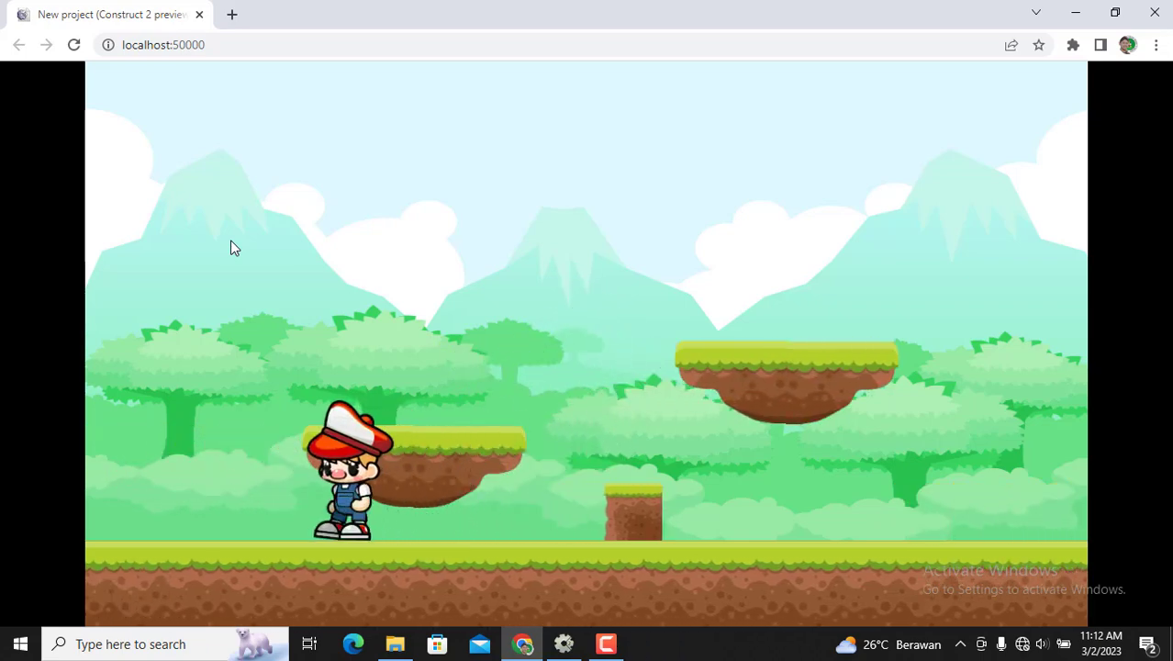
key("Left")
key("Right")
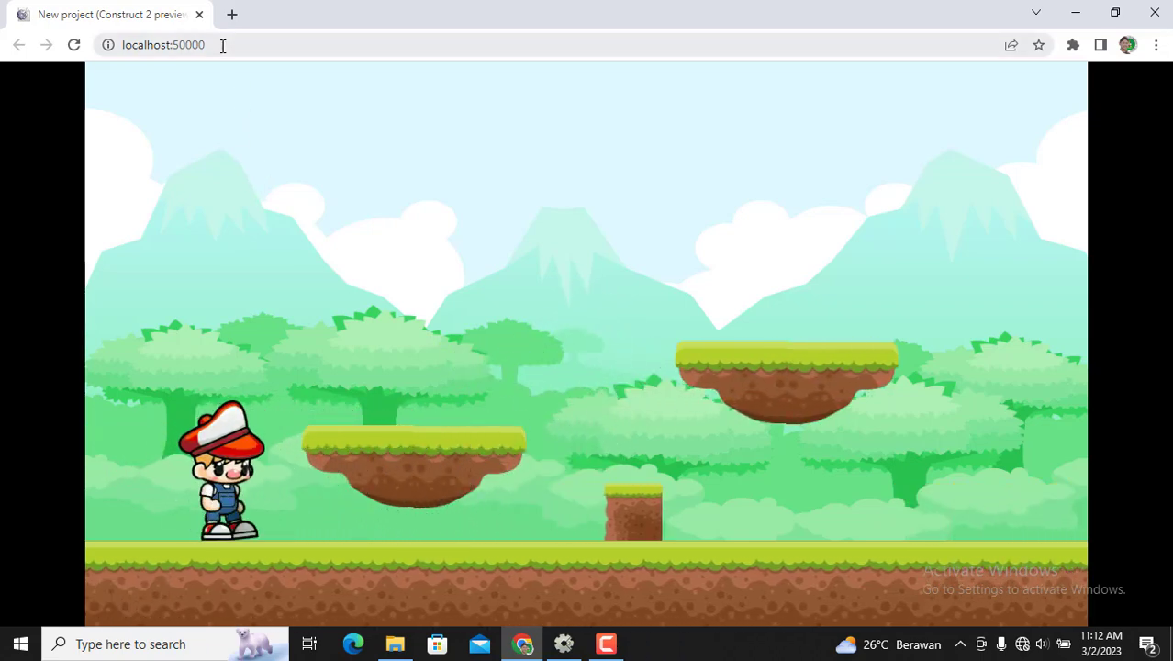
left_click(200, 15)
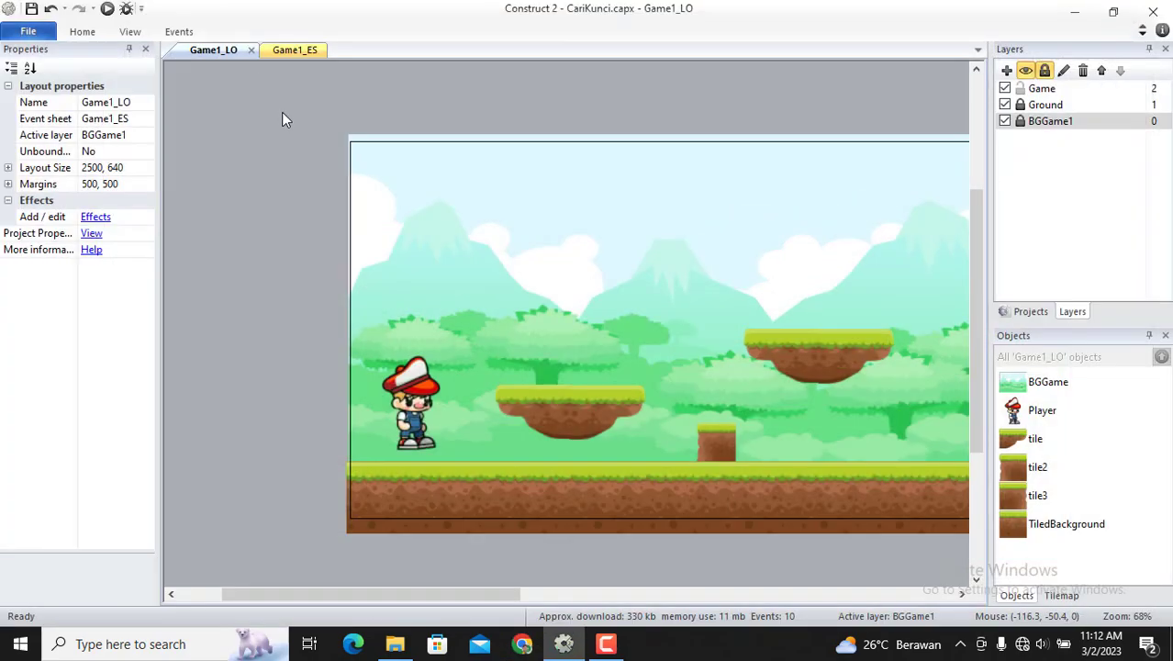